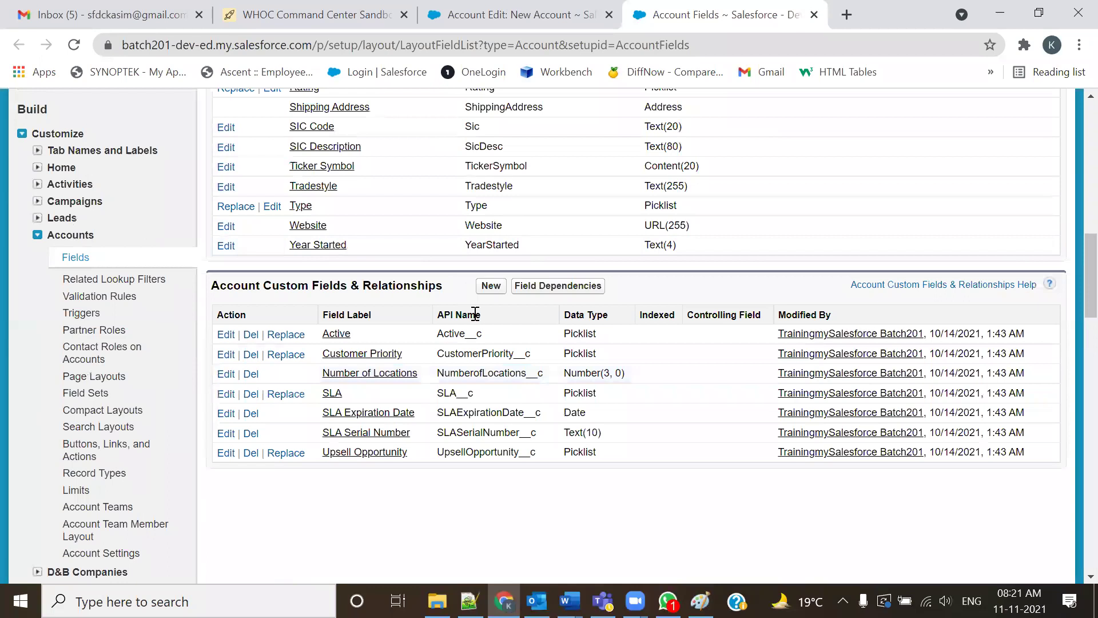
Compare the Field Name column of the Account standard fields with the API Name column of the Account custom fields.
{"action": "scroll", "coordinate": [477, 314], "scroll_direction": "up", "scroll_amount": 8}
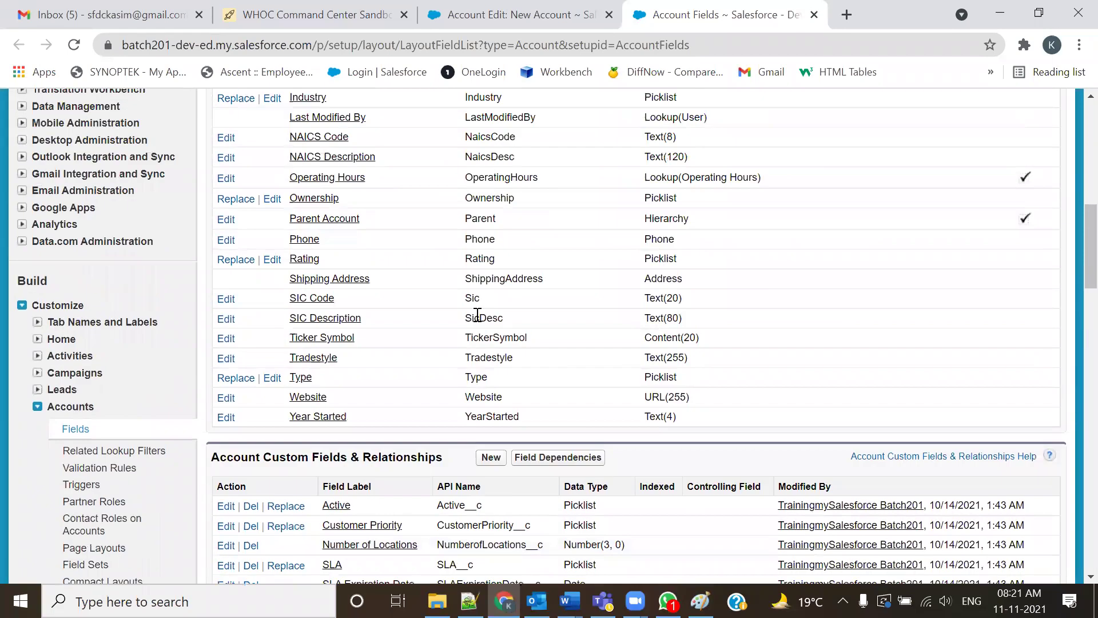
{"action": "scroll", "coordinate": [487, 311], "scroll_direction": "up", "scroll_amount": 5}
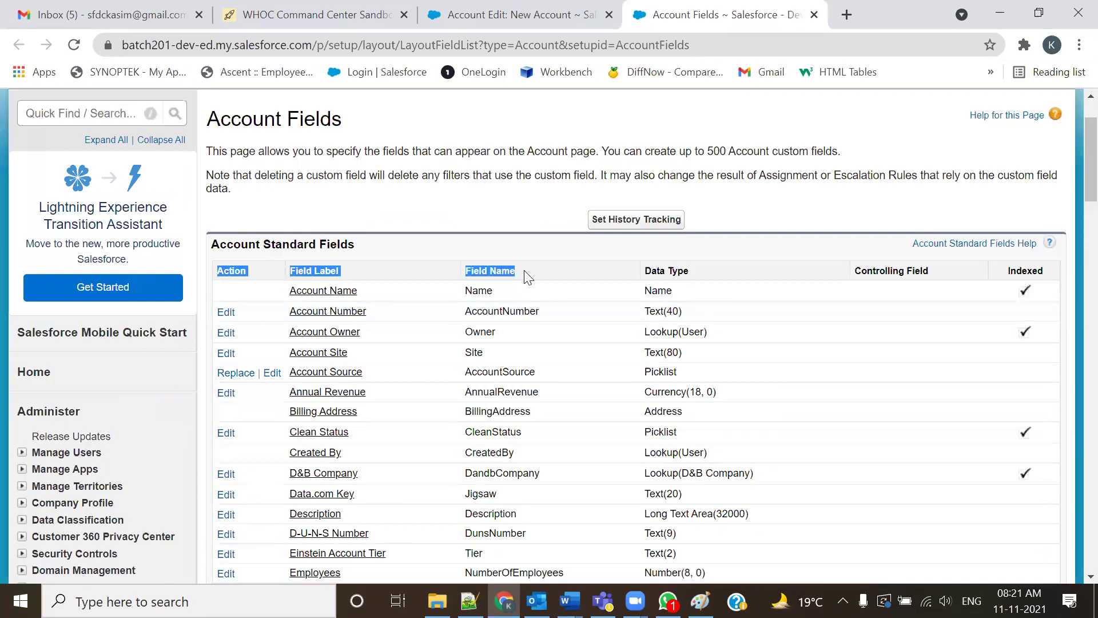
{"action": "double_click", "coordinate": [501, 270]}
{"action": "left_click_drag", "start_coordinate": [465, 270], "coordinate": [516, 272]}
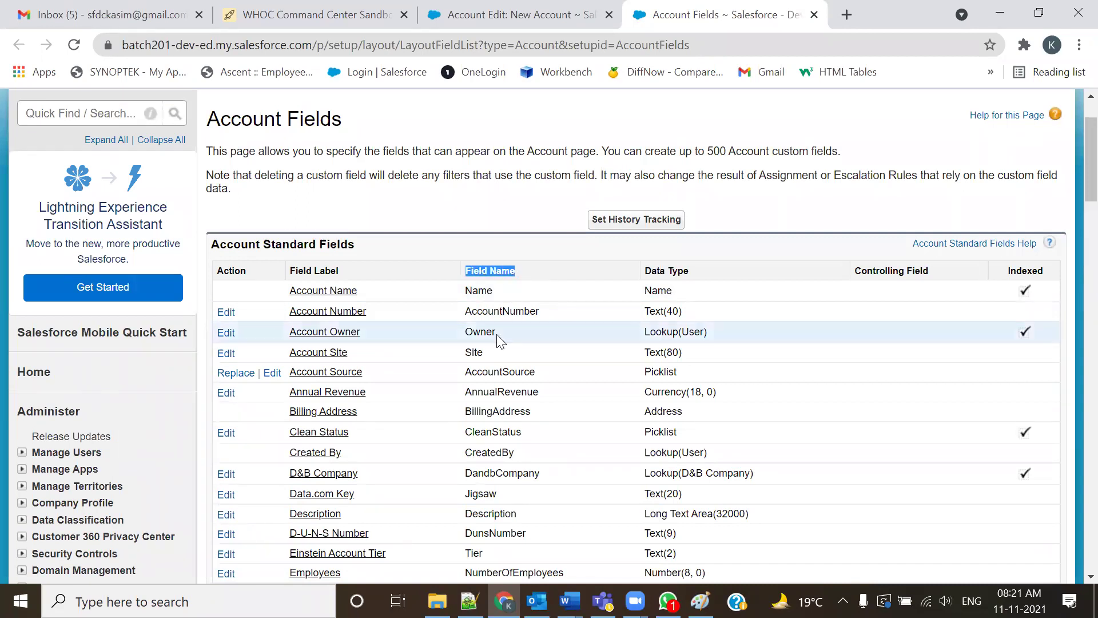
{"action": "scroll", "coordinate": [496, 334], "scroll_direction": "down", "scroll_amount": 13}
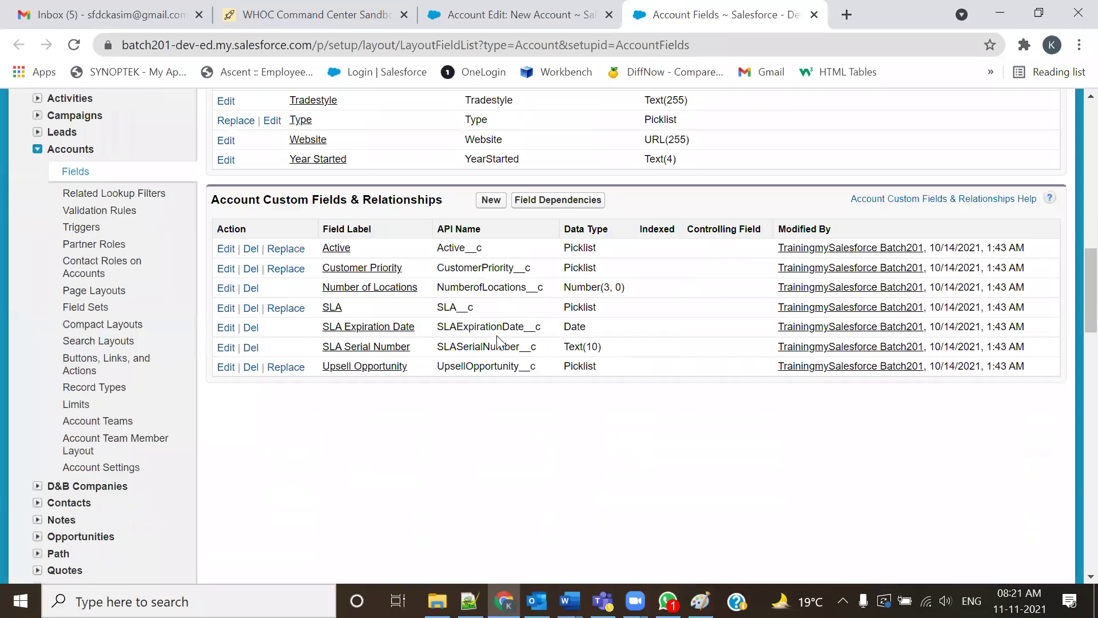
{"action": "left_click_drag", "start_coordinate": [436, 233], "coordinate": [484, 230]}
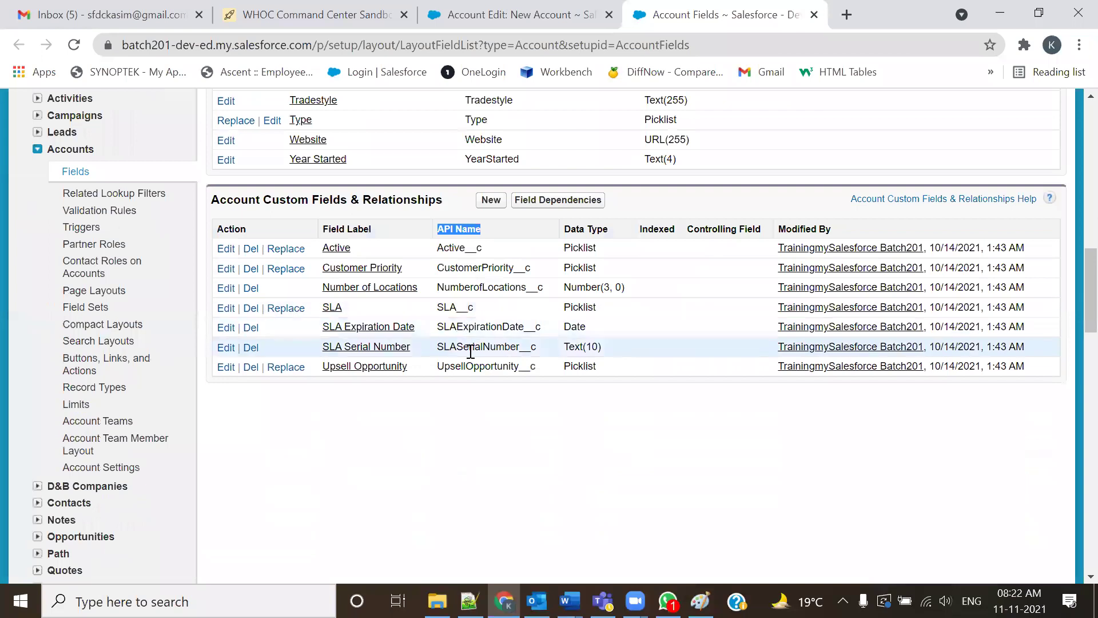
Review the standard Account field names again and examine the API name of the Active custom field.
{"action": "scroll", "coordinate": [469, 366], "scroll_direction": "up", "scroll_amount": 10}
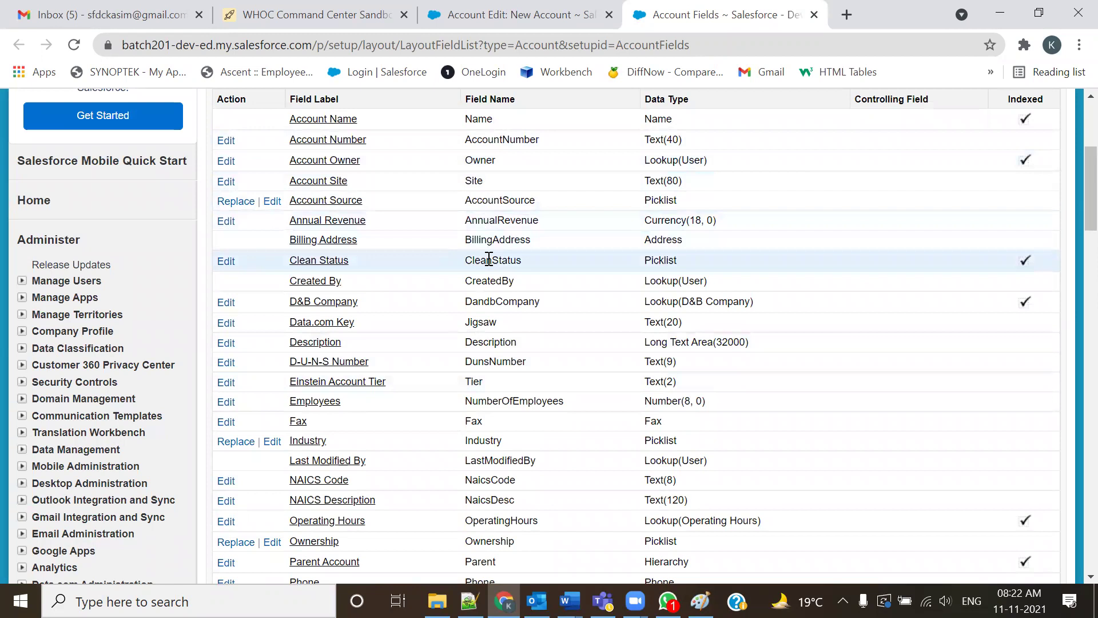
{"action": "scroll", "coordinate": [490, 371], "scroll_direction": "down", "scroll_amount": 3}
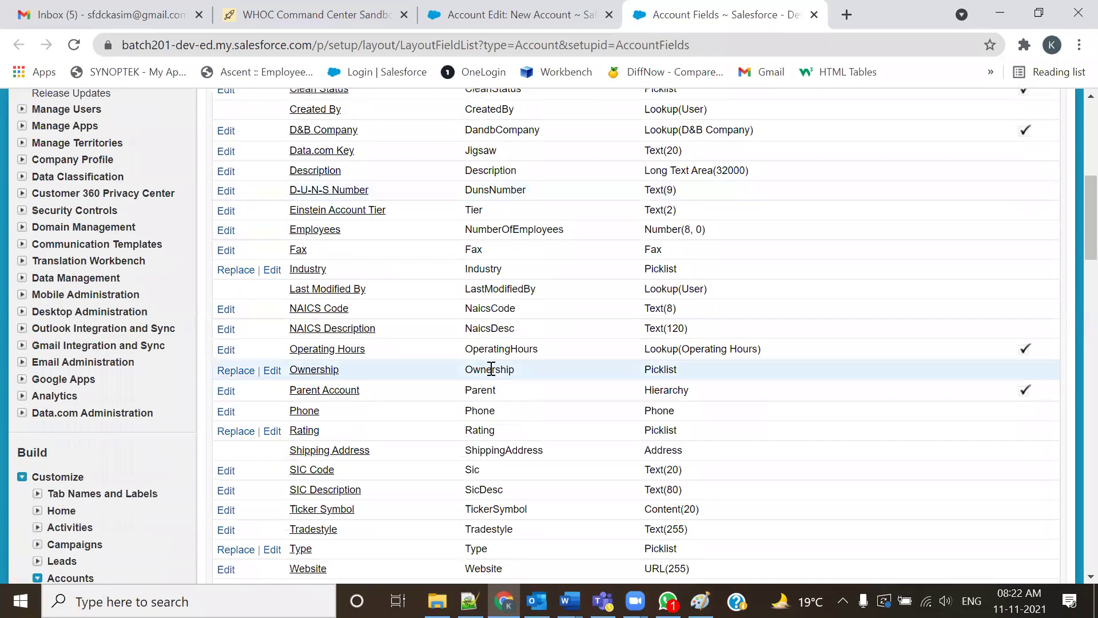
{"action": "scroll", "coordinate": [498, 393], "scroll_direction": "down", "scroll_amount": 3}
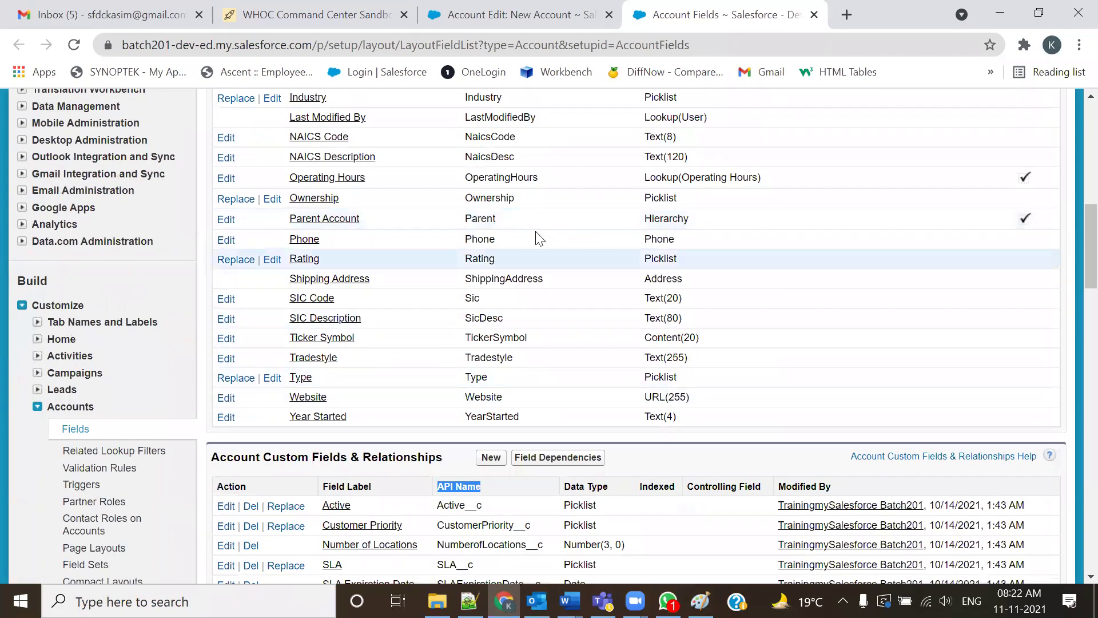
{"action": "scroll", "coordinate": [542, 166], "scroll_direction": "up", "scroll_amount": 15}
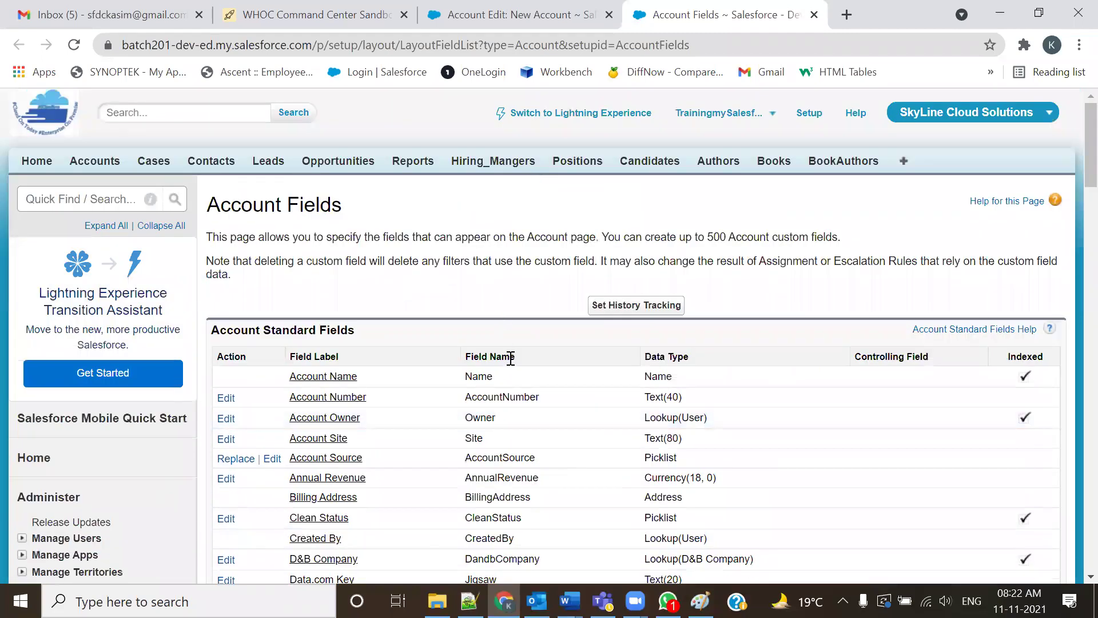
{"action": "left_click_drag", "start_coordinate": [516, 355], "coordinate": [460, 355]}
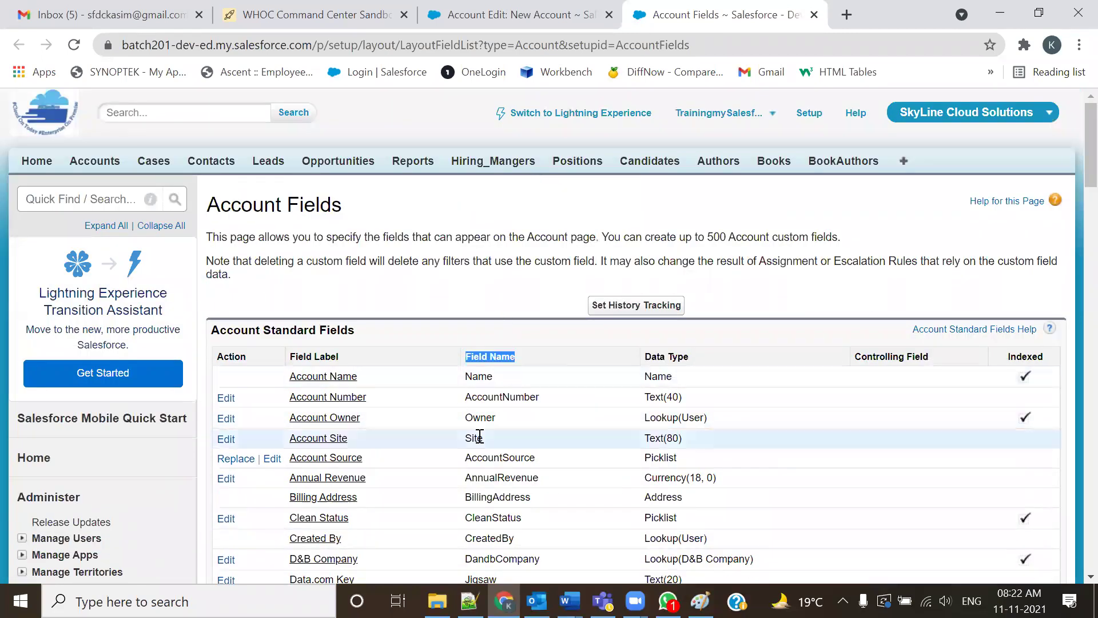
{"action": "scroll", "coordinate": [479, 437], "scroll_direction": "down", "scroll_amount": 15}
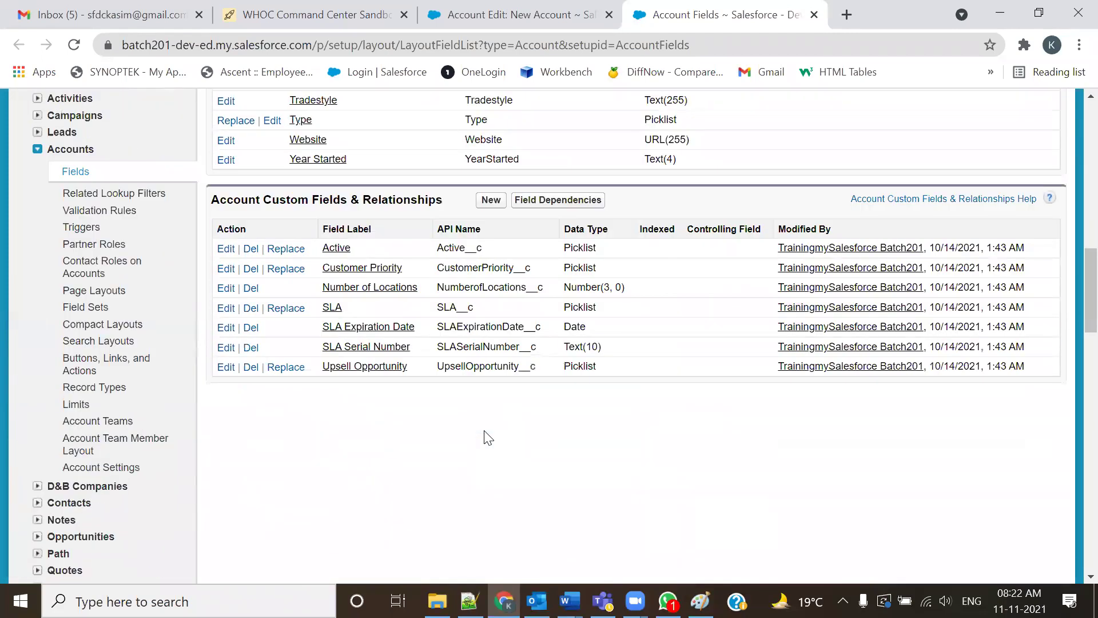
{"action": "left_click_drag", "start_coordinate": [437, 229], "coordinate": [481, 231]}
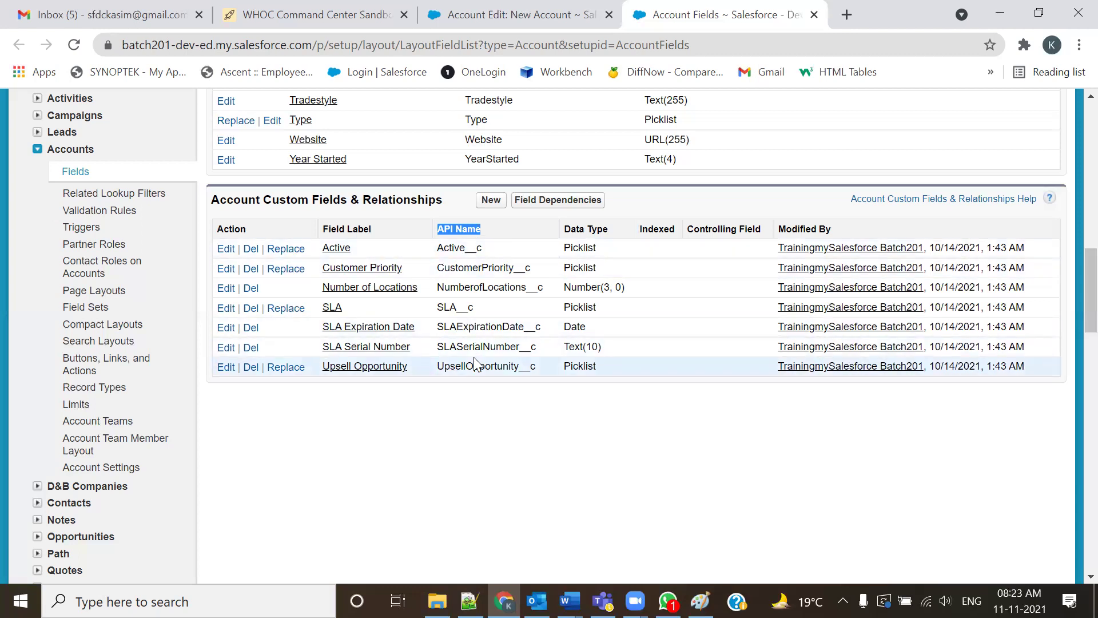
{"action": "left_click_drag", "start_coordinate": [531, 267], "coordinate": [439, 247]}
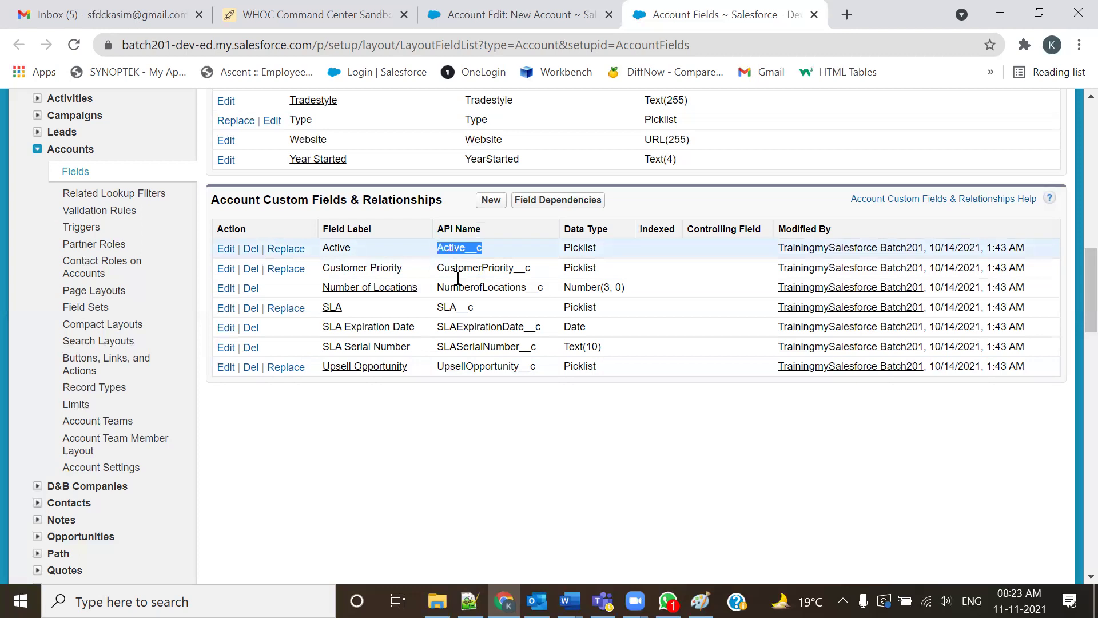
Switch to Notepad++ and complete the second merge field example on the Syntax line as {!Account.Active__c}.
{"action": "key", "text": "alt+Tab"}
{"action": "key", "text": "alt+Tab"}
{"action": "key", "text": "alt+Tab"}
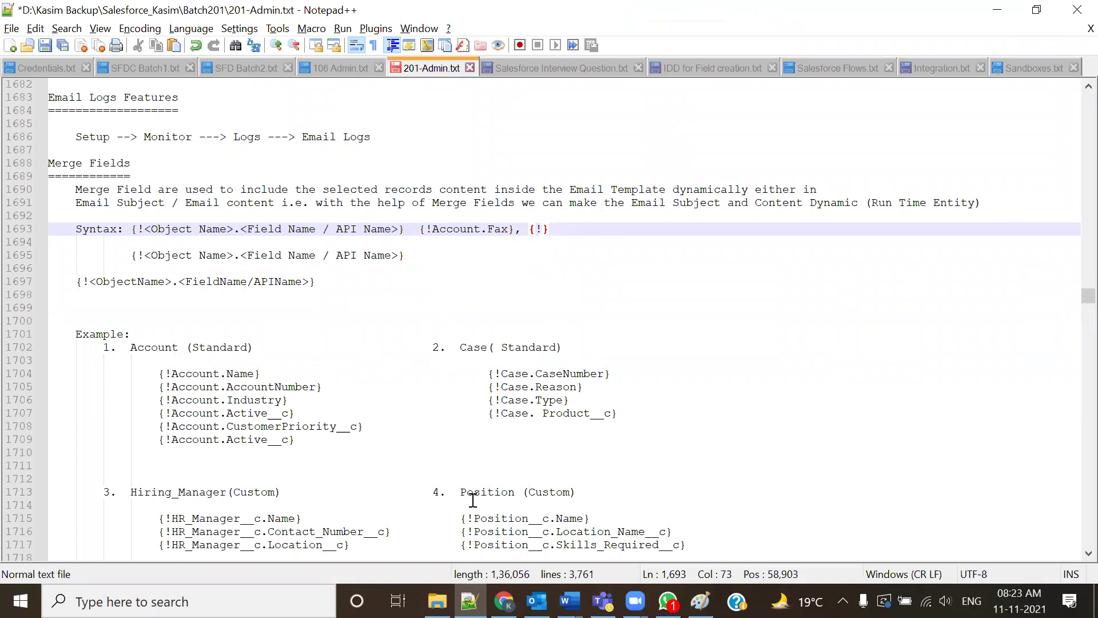
{"action": "key", "text": "BackSpace"}
{"action": "key", "text": "BackSpace"}
{"action": "type", "text": "{!Account.Fax}, {!Account.Active__c"}
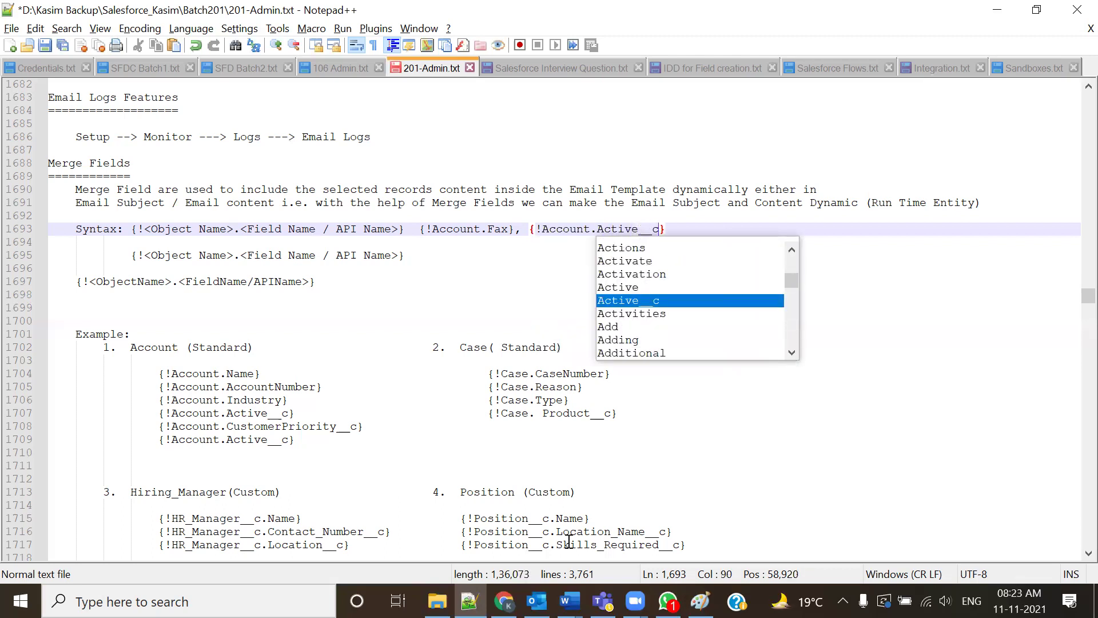
{"action": "left_click", "coordinate": [801, 399]}
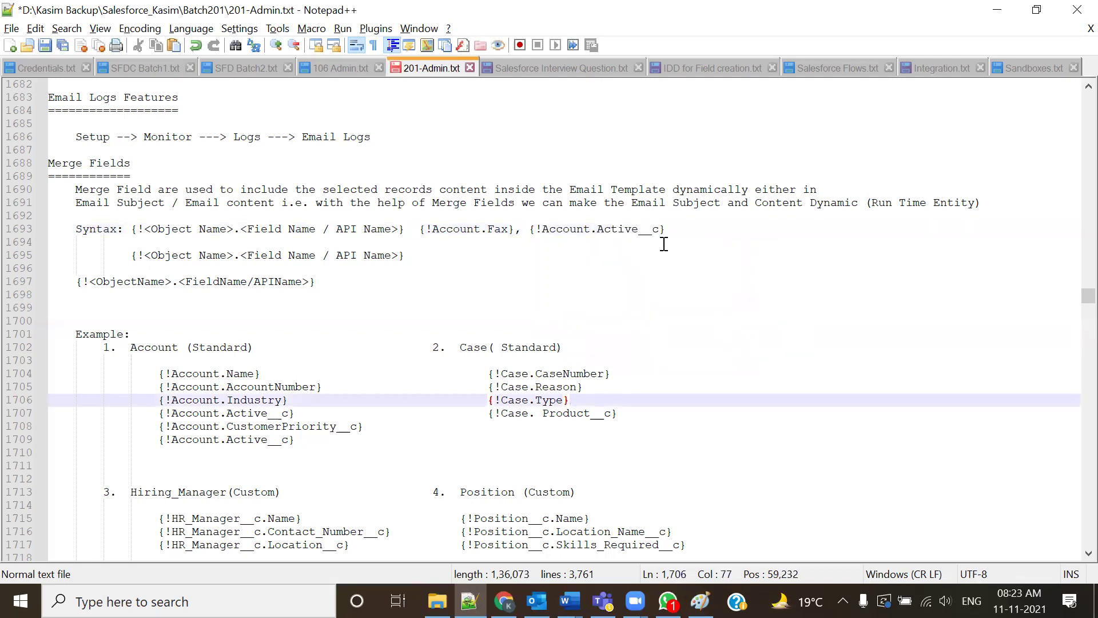
{"action": "left_click_drag", "start_coordinate": [639, 229], "coordinate": [657, 240]}
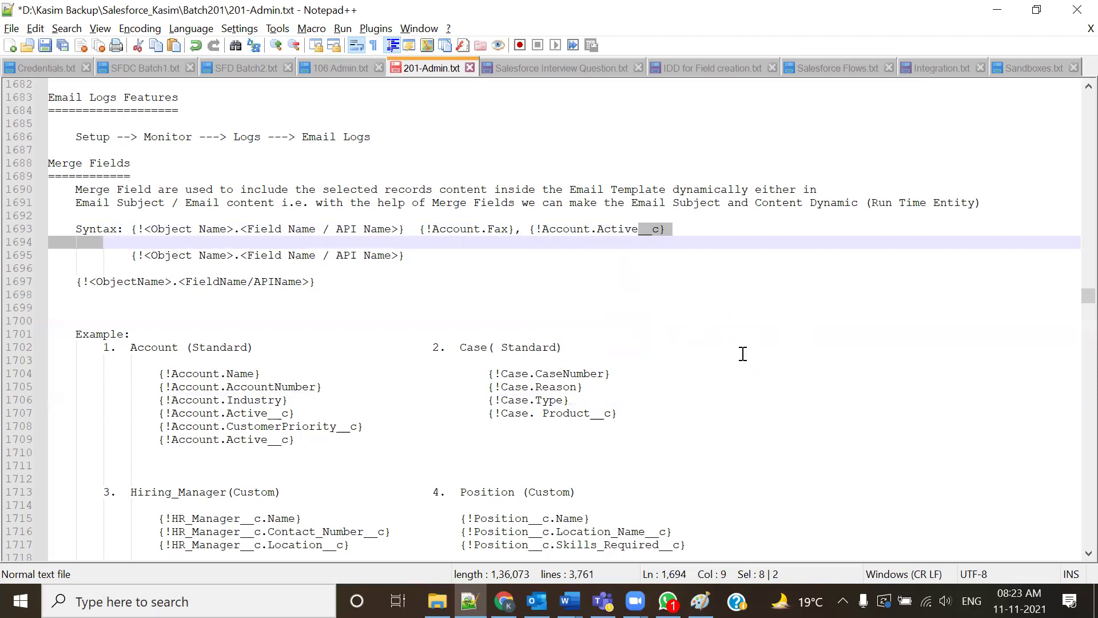
Return to Account Fields in Chrome and examine the __c suffix in the custom fields' API names against the standard field names.
{"action": "key", "text": "alt+Tab"}
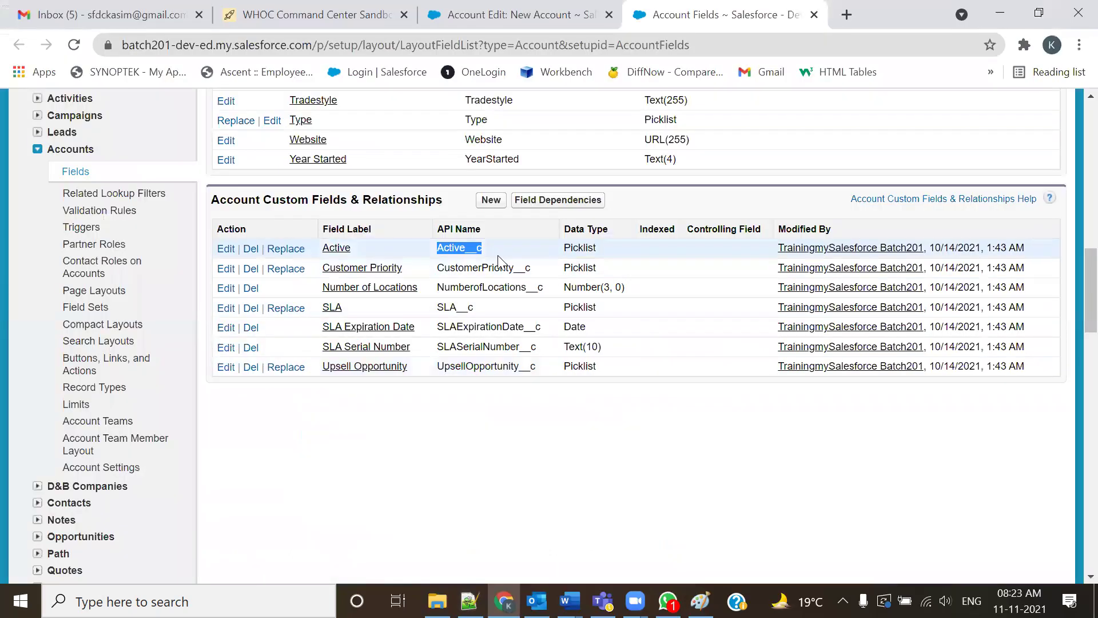
{"action": "left_click_drag", "start_coordinate": [541, 269], "coordinate": [526, 287]}
{"action": "left_click_drag", "start_coordinate": [548, 330], "coordinate": [530, 327]}
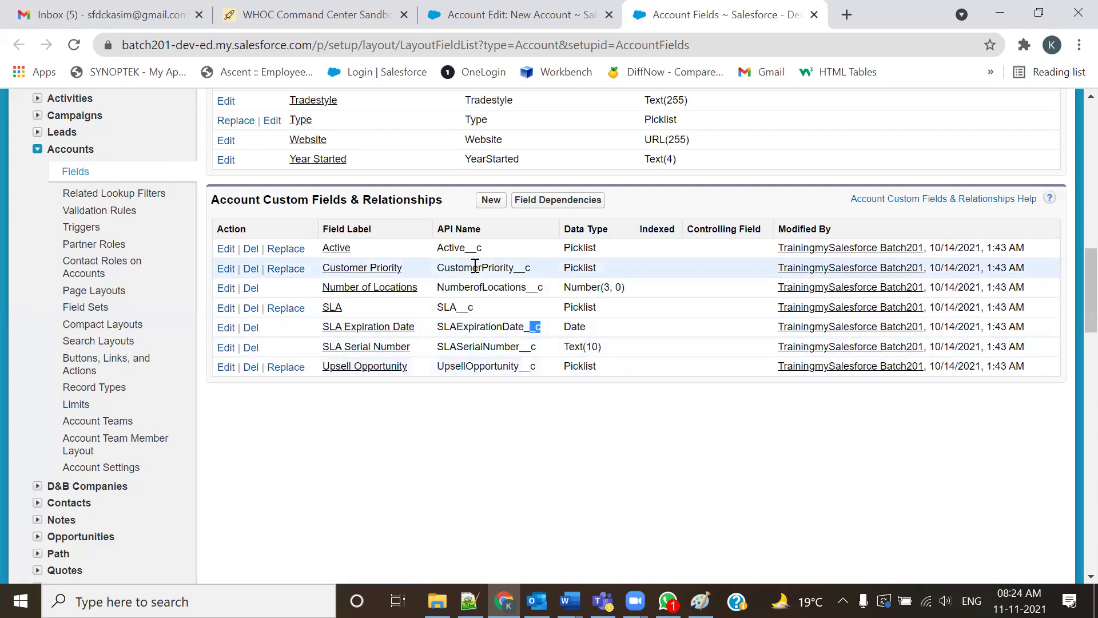
{"action": "left_click_drag", "start_coordinate": [465, 250], "coordinate": [482, 250]}
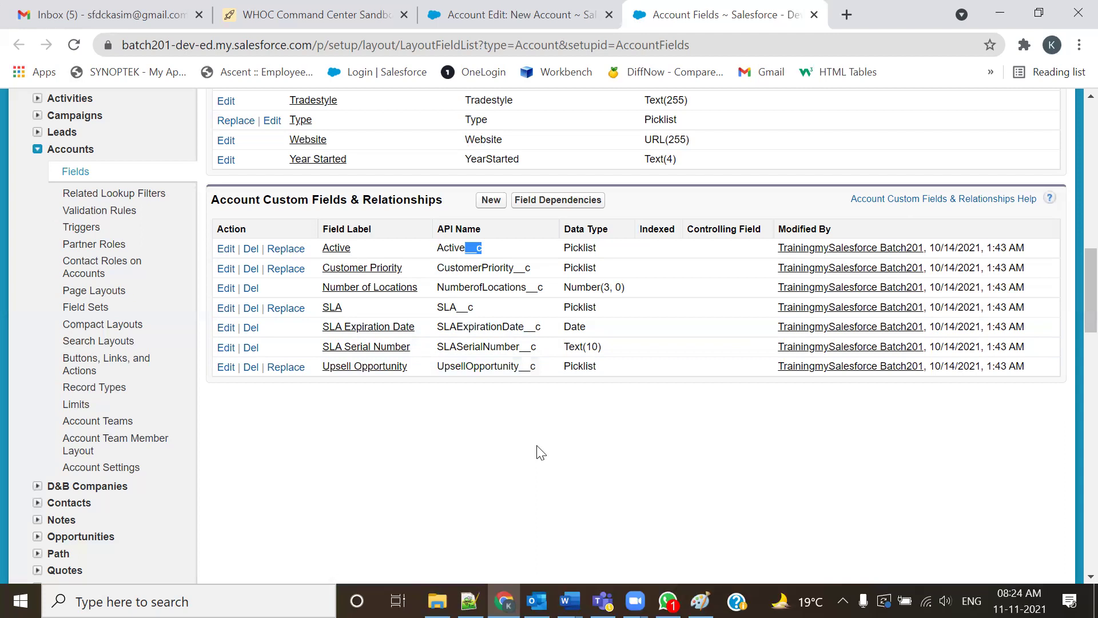
{"action": "scroll", "coordinate": [541, 453], "scroll_direction": "up", "scroll_amount": 6}
{"action": "scroll", "coordinate": [540, 453], "scroll_direction": "up", "scroll_amount": 8}
{"action": "scroll", "coordinate": [541, 453], "scroll_direction": "down", "scroll_amount": 6}
{"action": "scroll", "coordinate": [537, 458], "scroll_direction": "down", "scroll_amount": 6}
{"action": "left_click_drag", "start_coordinate": [438, 334], "coordinate": [216, 312]}
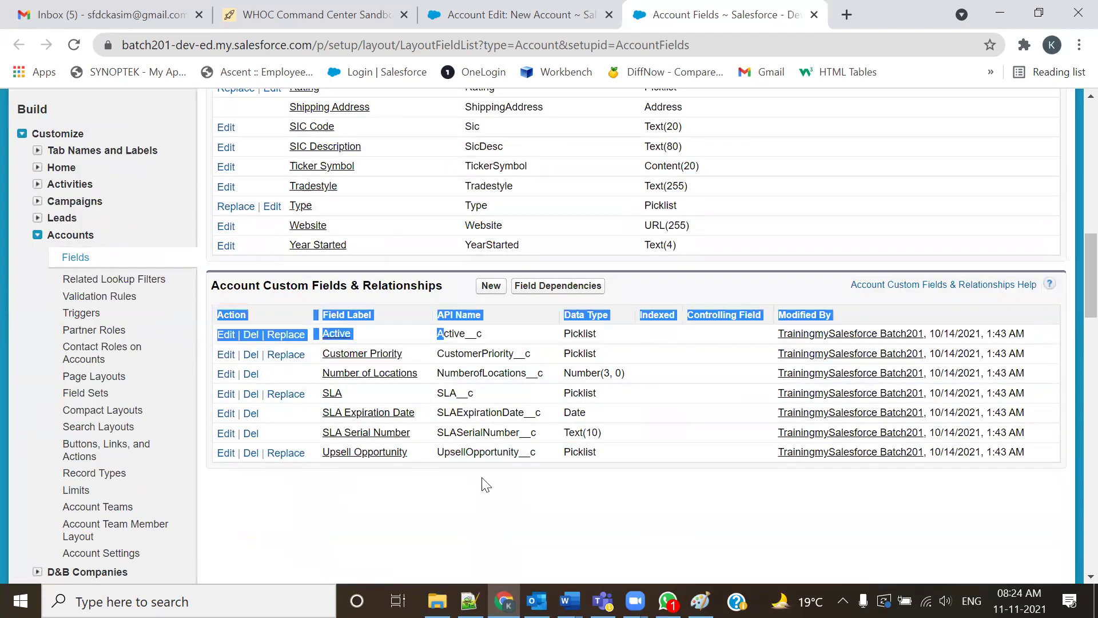
{"action": "scroll", "coordinate": [509, 446], "scroll_direction": "up", "scroll_amount": 15}
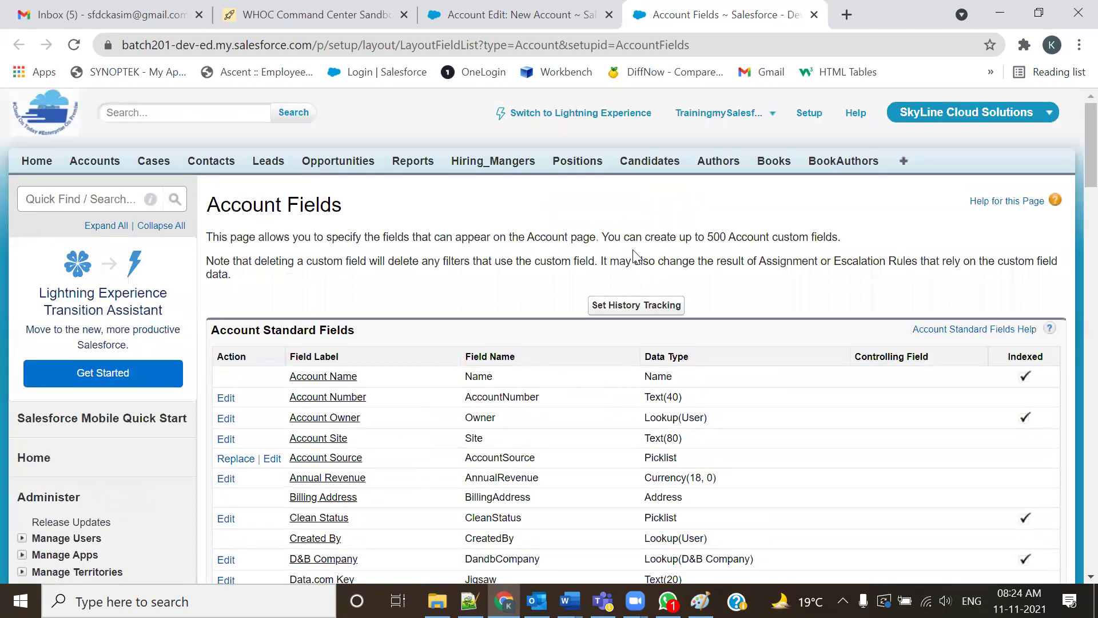
Open the Candidate custom object's definition, declining the FortiClient reboot, and examine its singular label and API name.
{"action": "left_click", "coordinate": [652, 162]}
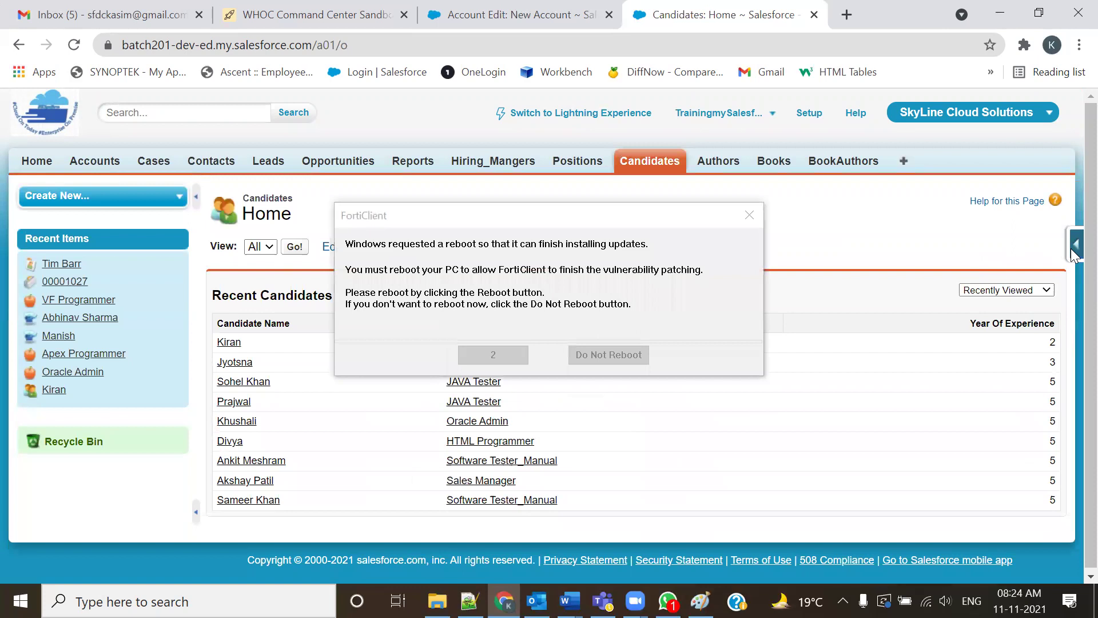
{"action": "mouse_move", "coordinate": [1070, 249]}
{"action": "left_click", "coordinate": [631, 355]}
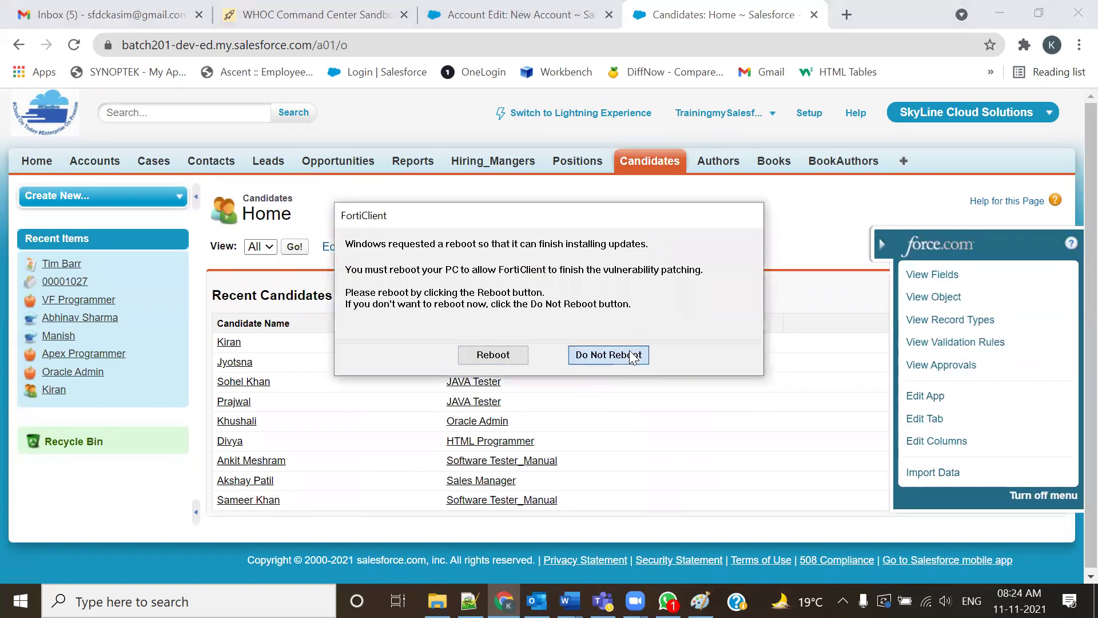
{"action": "left_click", "coordinate": [925, 298]}
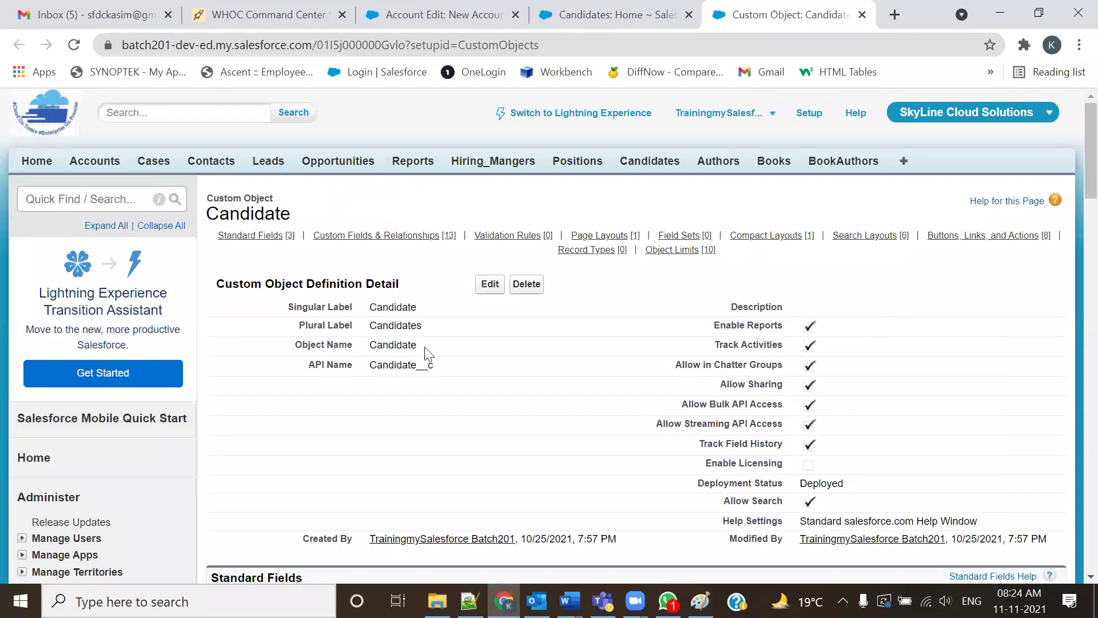
{"action": "left_click_drag", "start_coordinate": [308, 364], "coordinate": [347, 364]}
{"action": "left_click_drag", "start_coordinate": [423, 307], "coordinate": [369, 308]}
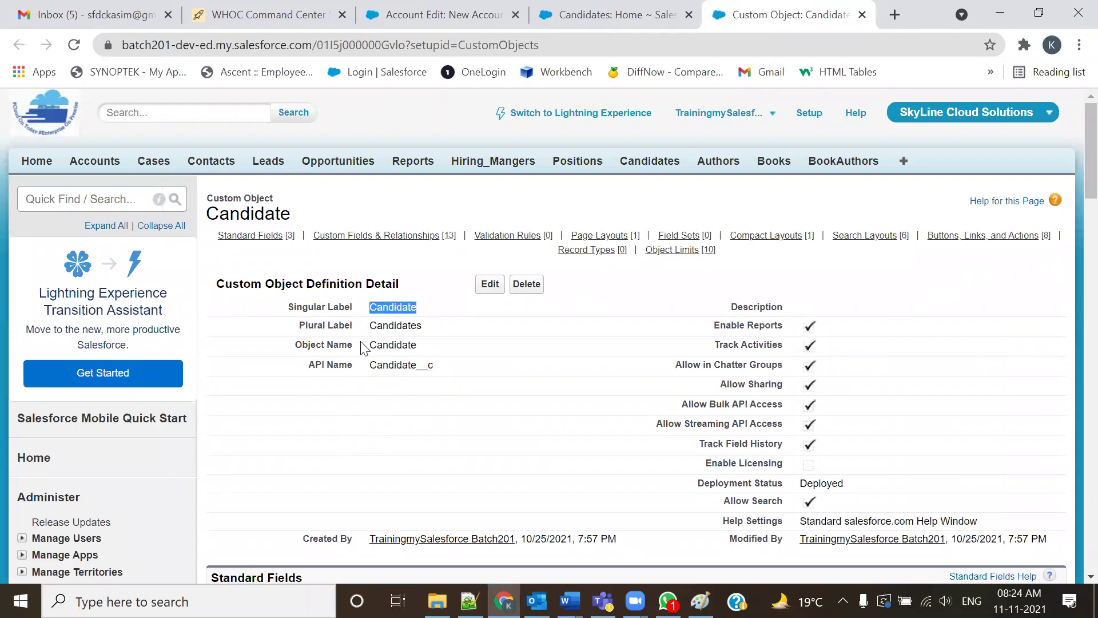
{"action": "left_click_drag", "start_coordinate": [369, 364], "coordinate": [436, 379]}
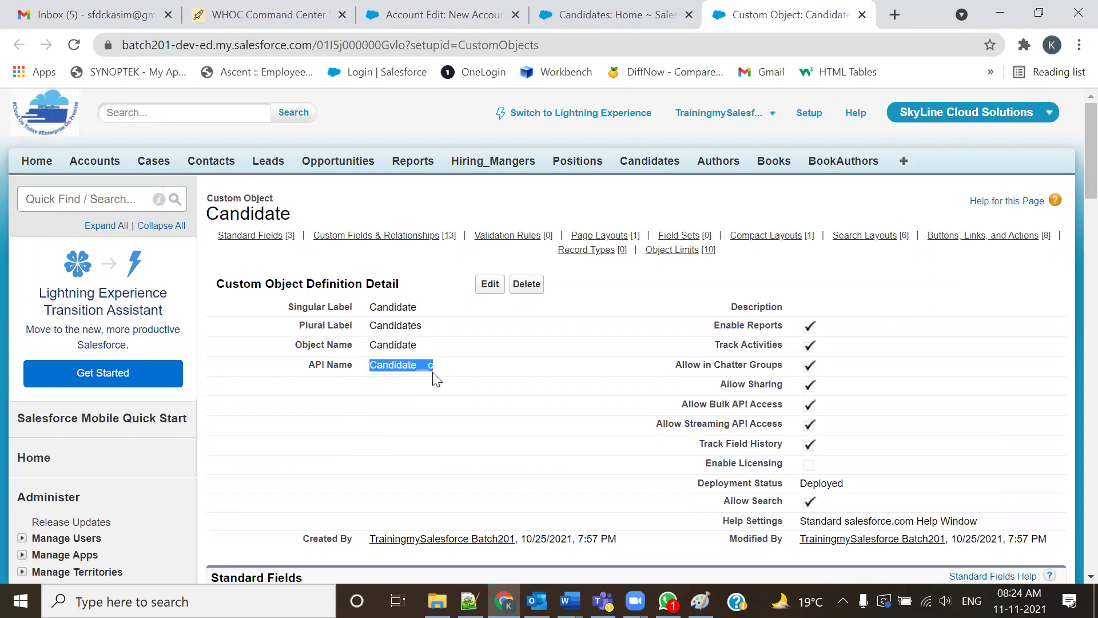
{"action": "left_click", "coordinate": [449, 413]}
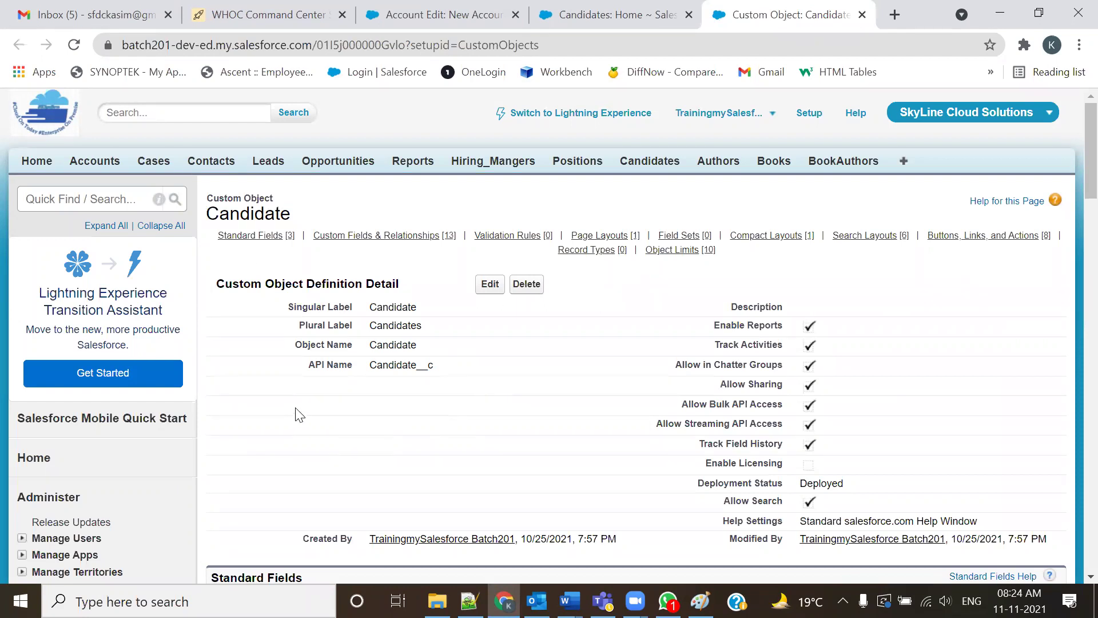
Open the Position custom object's definition from its home page and examine the API name's suffix.
{"action": "left_click", "coordinate": [577, 161]}
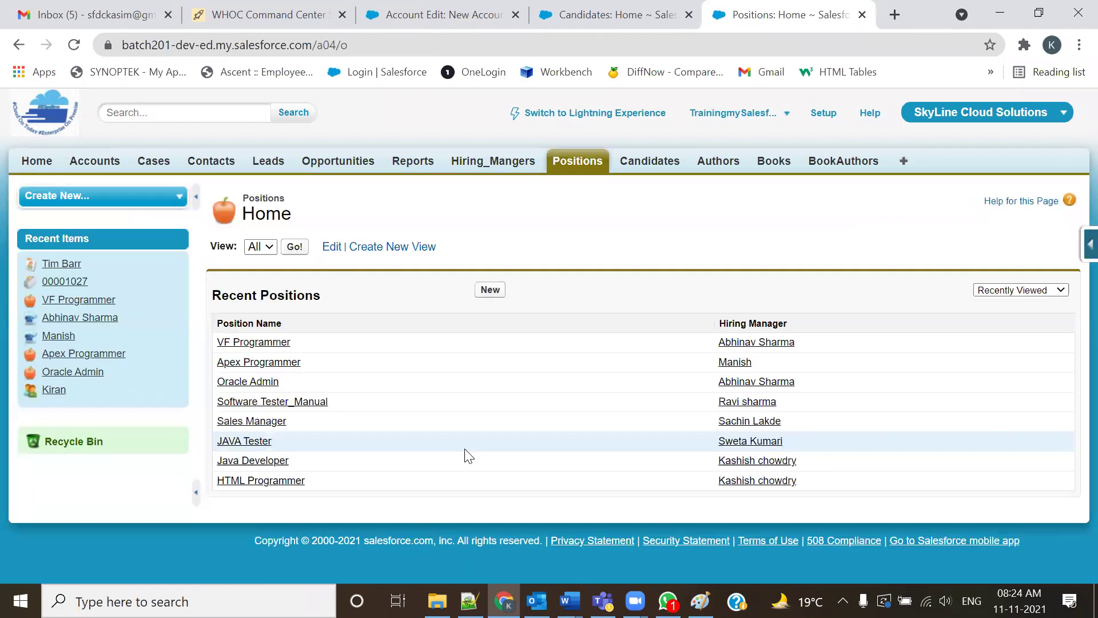
{"action": "left_click", "coordinate": [1088, 244]}
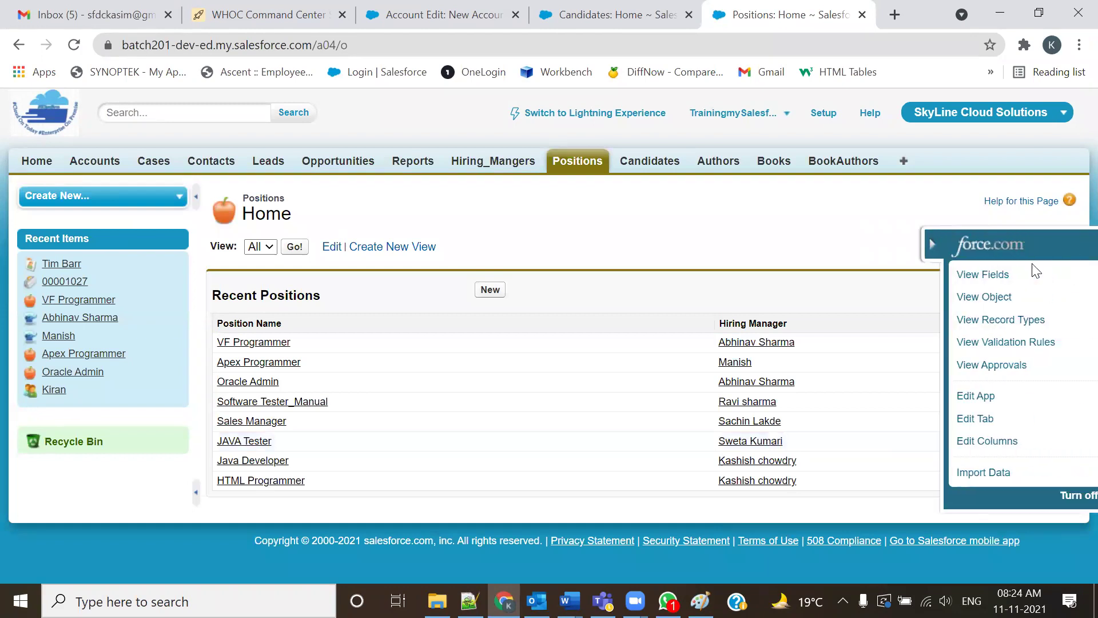
{"action": "left_click", "coordinate": [953, 298]}
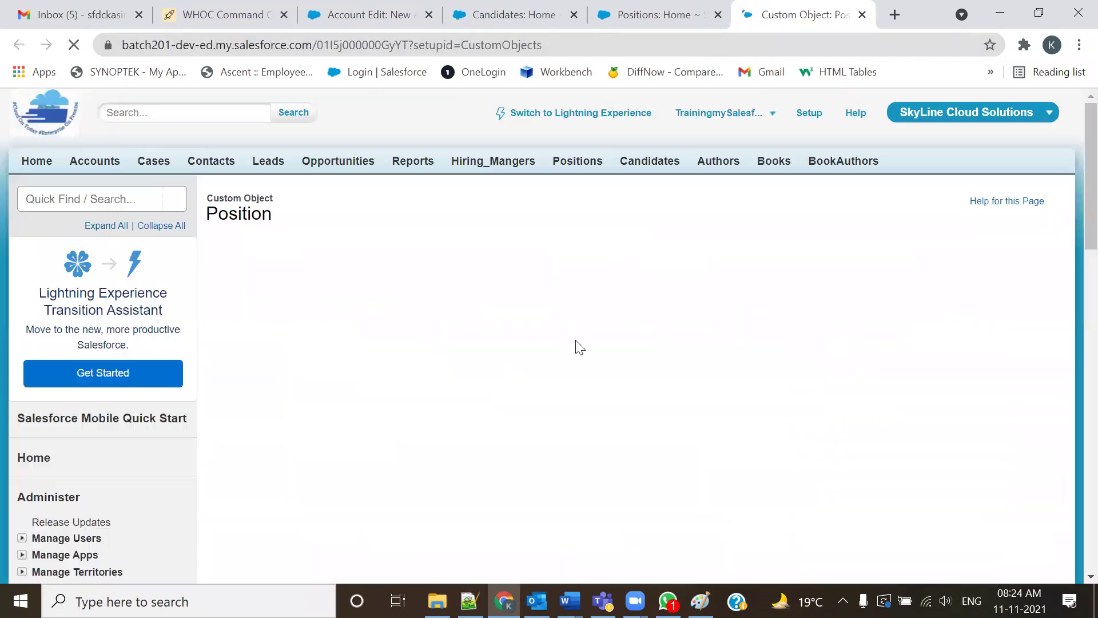
{"action": "left_click_drag", "start_coordinate": [369, 364], "coordinate": [425, 365]}
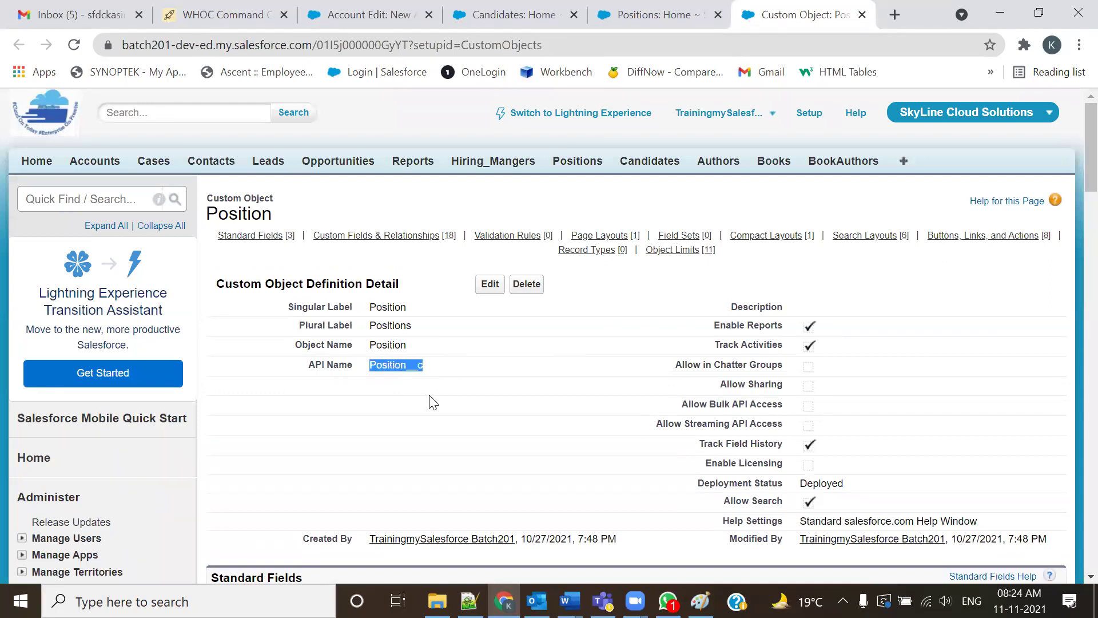
{"action": "left_click", "coordinate": [433, 389]}
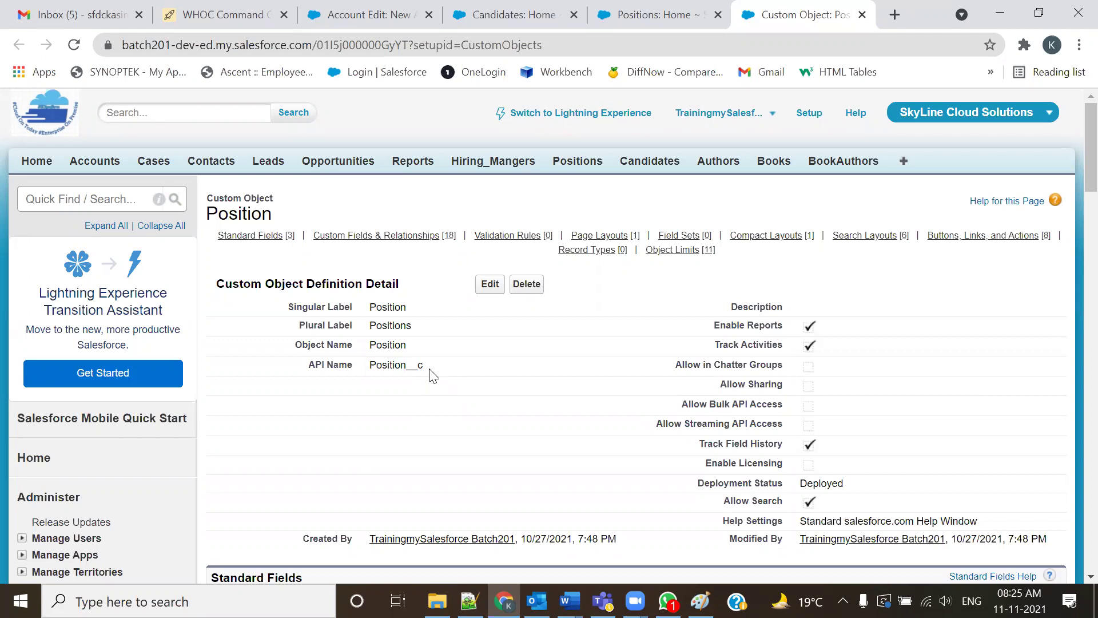
{"action": "left_click_drag", "start_coordinate": [433, 377], "coordinate": [401, 366]}
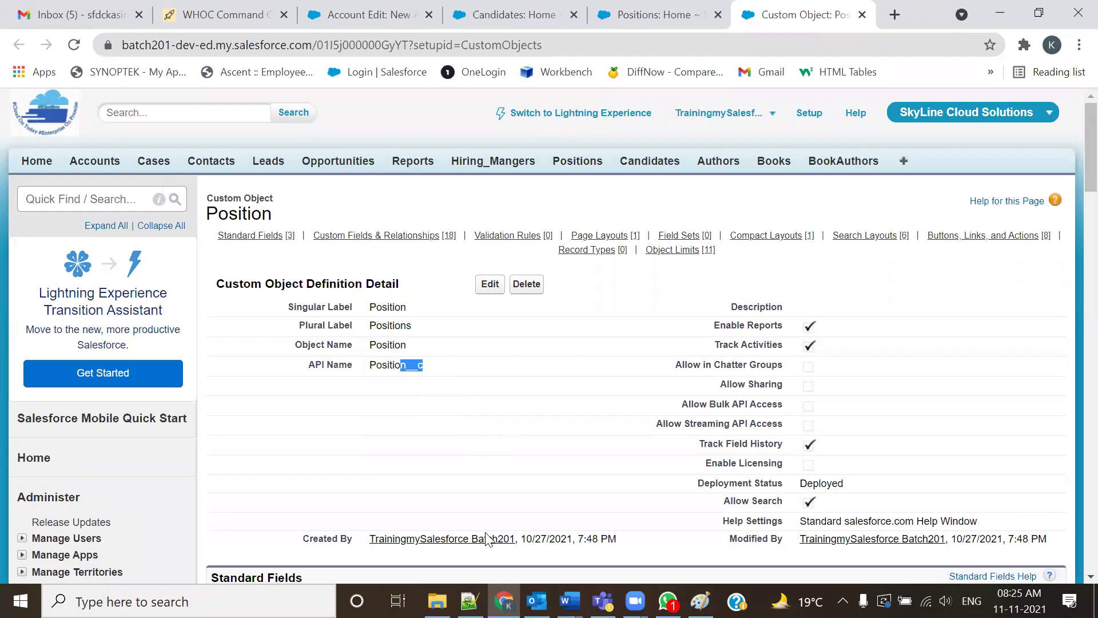
Switch to Notepad++ and examine the {!Account.Fax} and {!Account.Active__c} examples on the Syntax line.
{"action": "key", "text": "alt+Tab"}
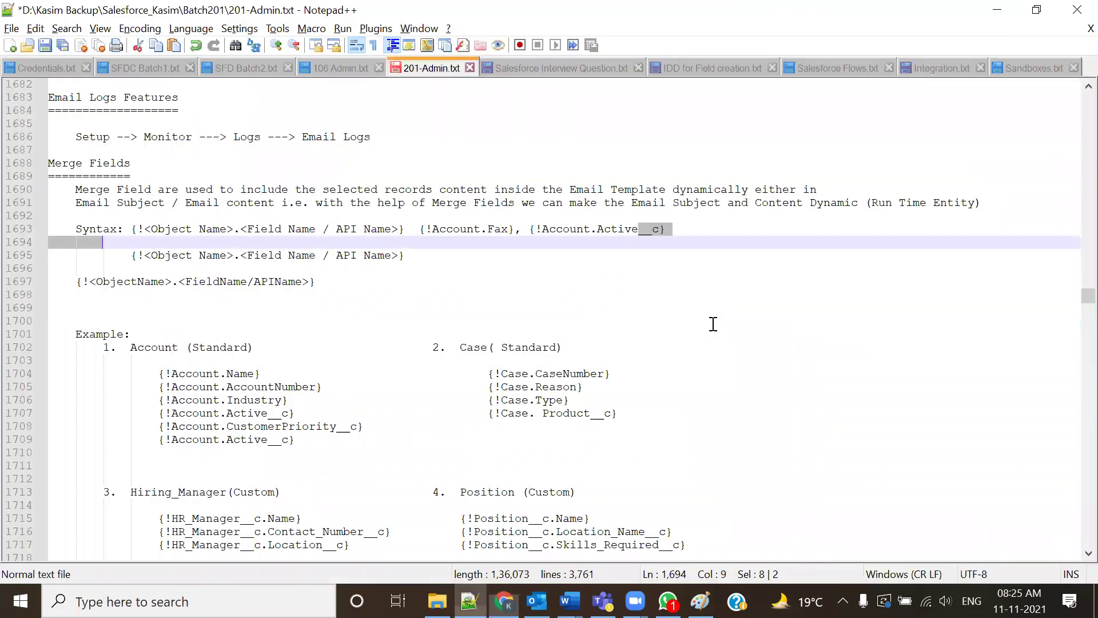
{"action": "left_click_drag", "start_coordinate": [420, 230], "coordinate": [665, 230]}
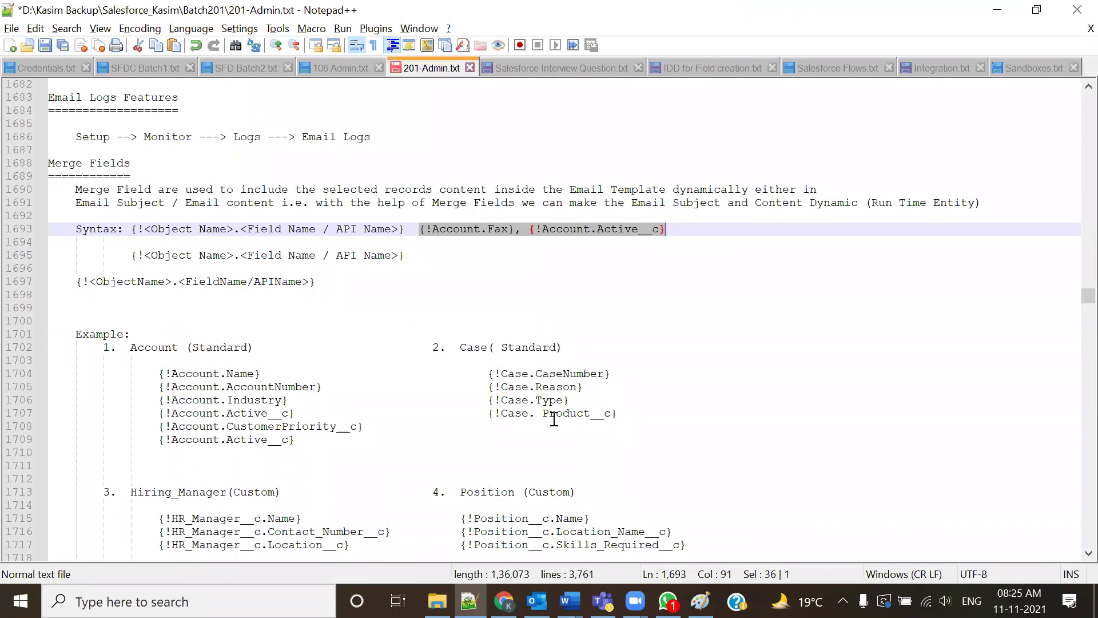
{"action": "left_click", "coordinate": [550, 349]}
{"action": "left_click_drag", "start_coordinate": [419, 229], "coordinate": [676, 227]}
Examine the example merge fields listed under the Account and Case standard objects.
{"action": "scroll", "coordinate": [435, 461], "scroll_direction": "down", "scroll_amount": 3}
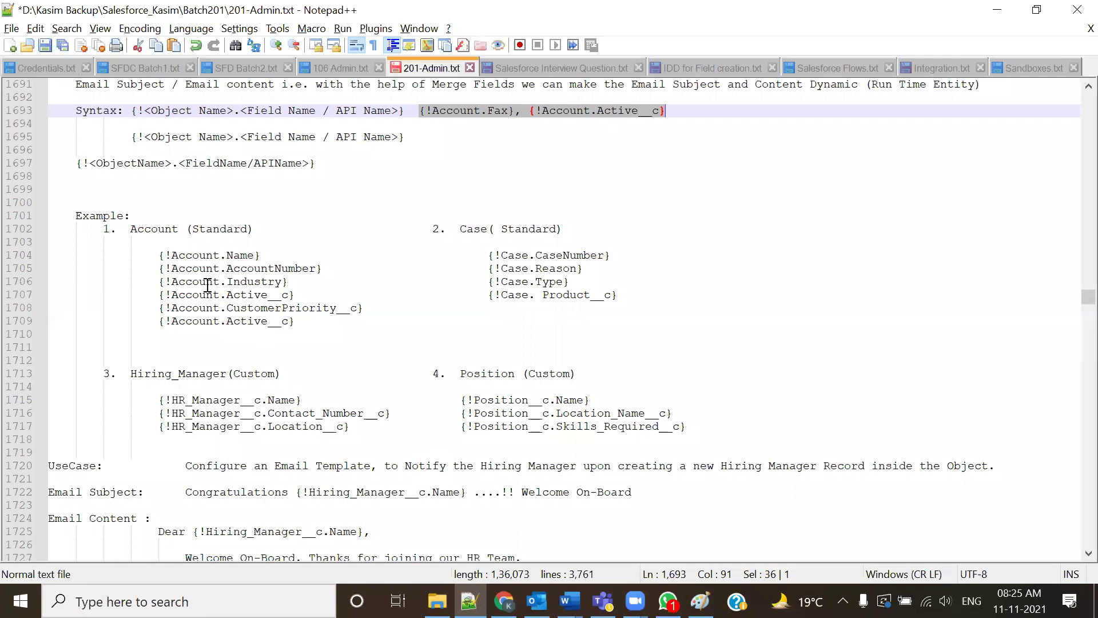
{"action": "left_click_drag", "start_coordinate": [130, 229], "coordinate": [295, 229]}
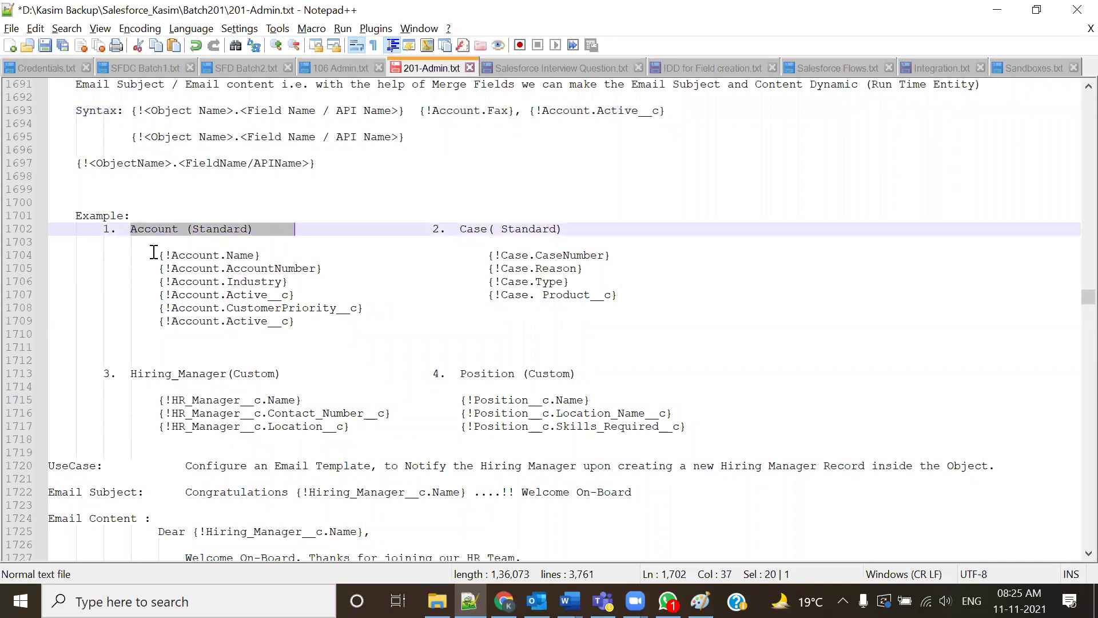
{"action": "left_click_drag", "start_coordinate": [154, 255], "coordinate": [311, 320]}
{"action": "left_click", "coordinate": [326, 345]}
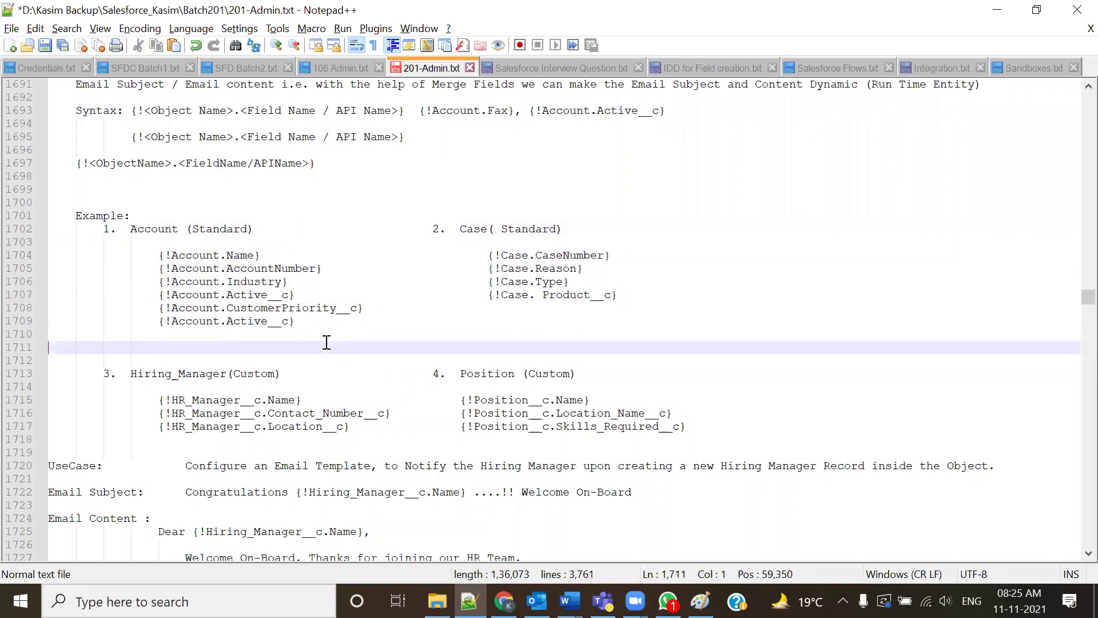
{"action": "left_click_drag", "start_coordinate": [137, 254], "coordinate": [348, 331]}
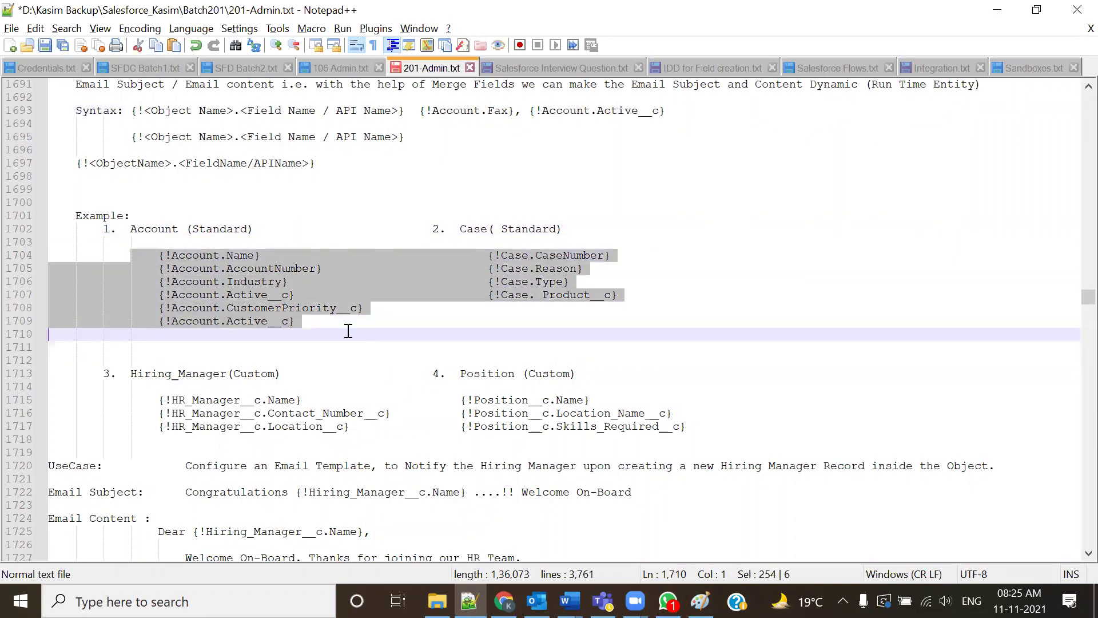
{"action": "left_click", "coordinate": [481, 333]}
{"action": "left_click_drag", "start_coordinate": [497, 255], "coordinate": [589, 255]}
{"action": "left_click_drag", "start_coordinate": [489, 281], "coordinate": [589, 268]}
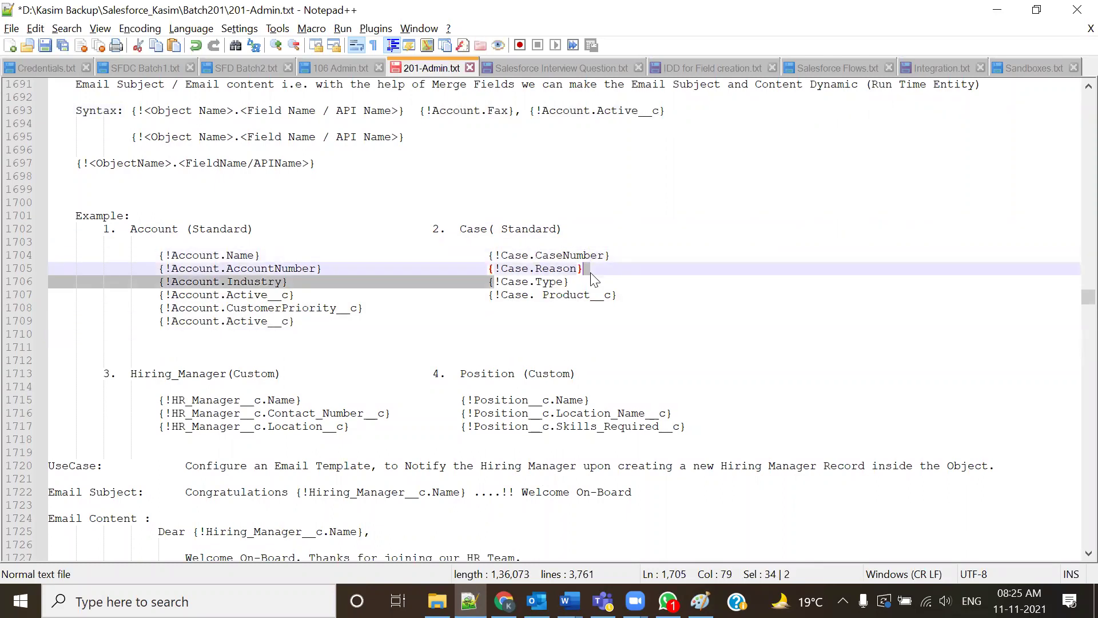
Examine the Hiring_Manager custom object examples, comparing the HR_Manager__c object part with the Location__c field part.
{"action": "scroll", "coordinate": [400, 365], "scroll_direction": "down", "scroll_amount": 3}
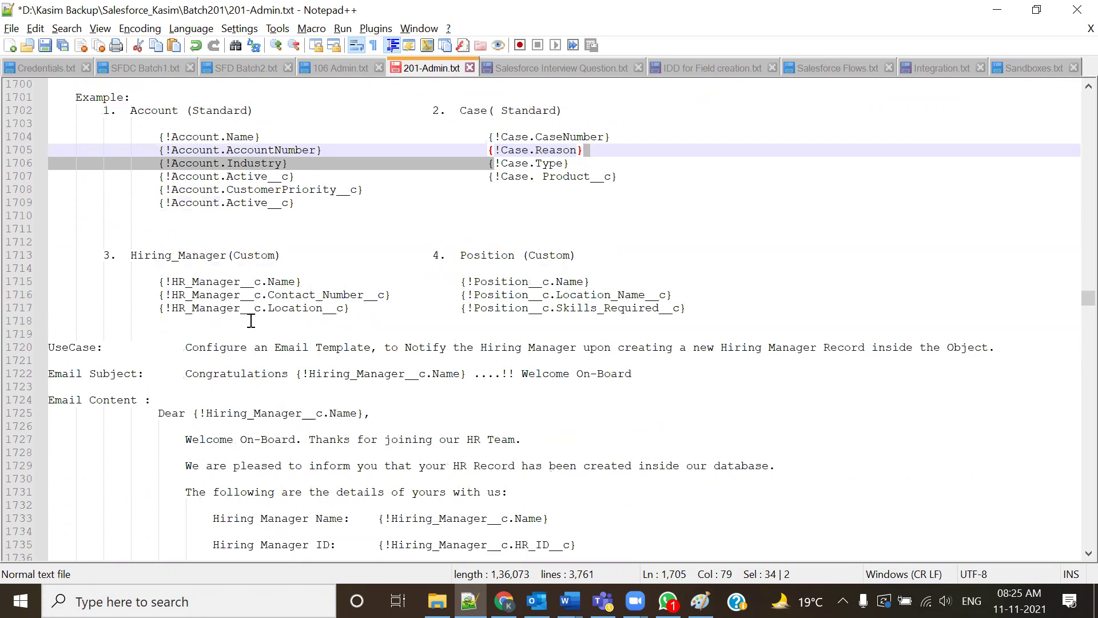
{"action": "left_click_drag", "start_coordinate": [172, 281], "coordinate": [261, 282]}
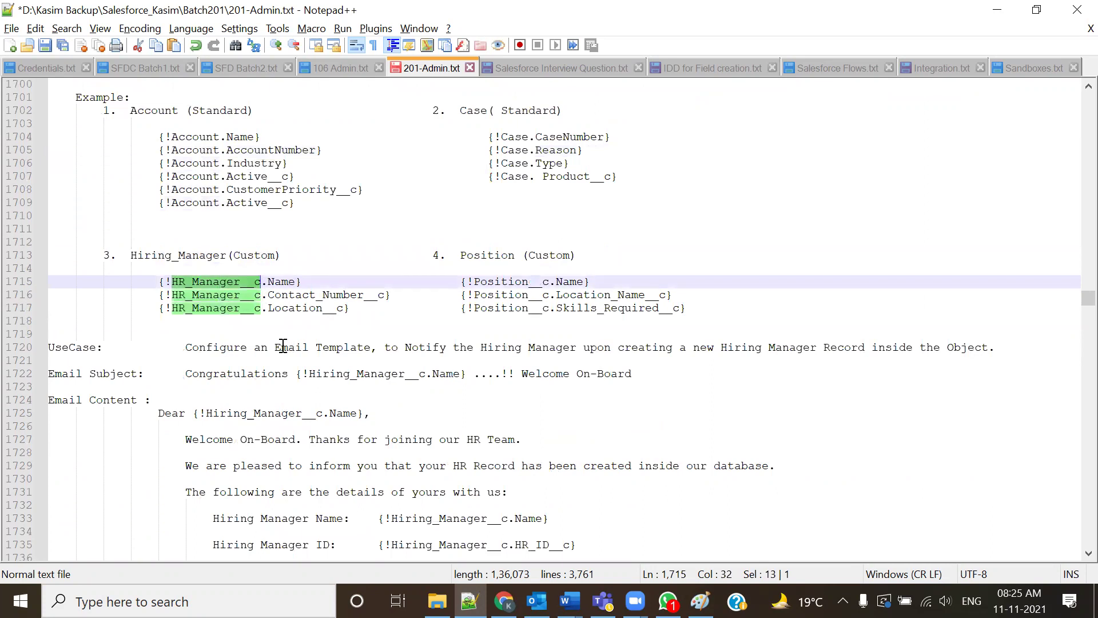
{"action": "left_click", "coordinate": [252, 337]}
{"action": "left_click_drag", "start_coordinate": [261, 309], "coordinate": [172, 308]}
{"action": "left_click_drag", "start_coordinate": [268, 307], "coordinate": [345, 309]}
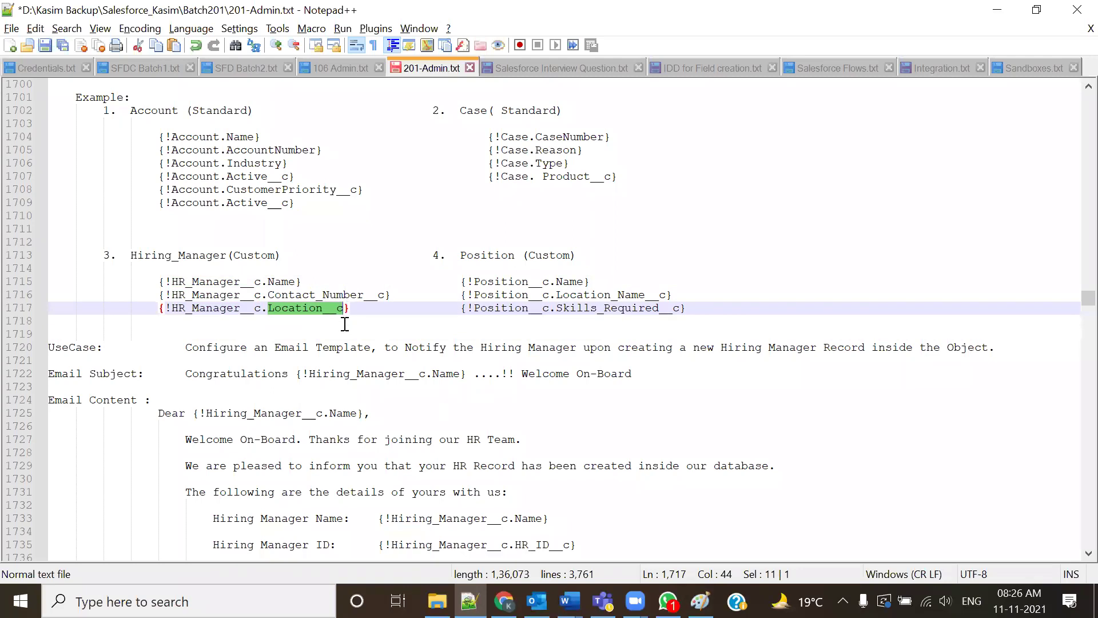
{"action": "left_click", "coordinate": [345, 324]}
Review the full block of standard and custom merge field examples, from the Account entries through the Position entries.
{"action": "left_click_drag", "start_coordinate": [158, 138], "coordinate": [660, 329]}
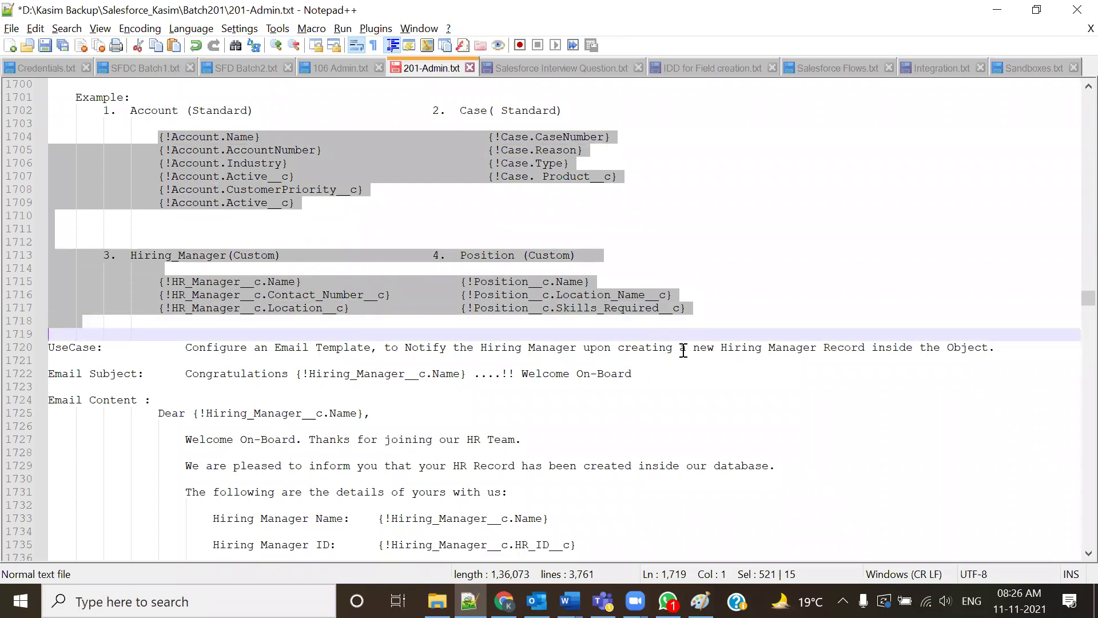
{"action": "left_click", "coordinate": [743, 324]}
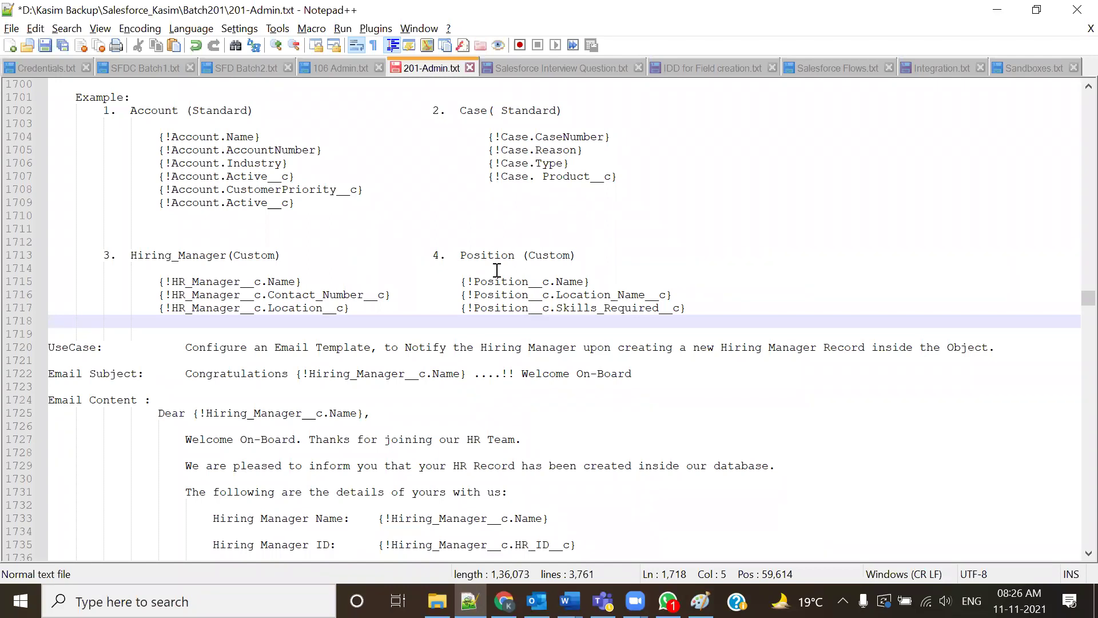
{"action": "left_click_drag", "start_coordinate": [164, 138], "coordinate": [334, 215]}
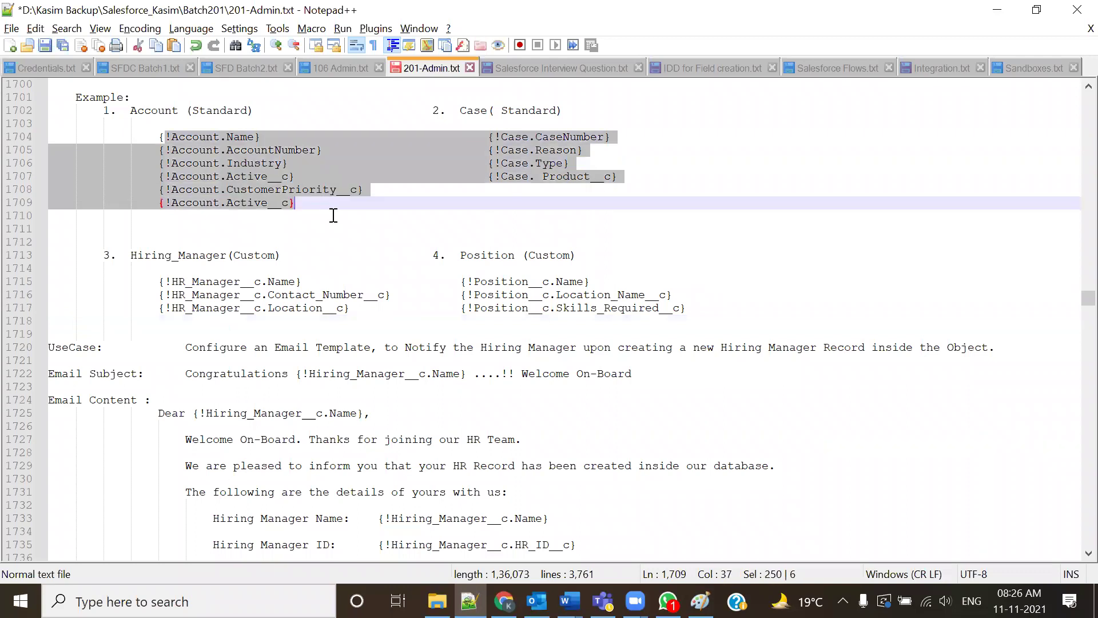
{"action": "left_click", "coordinate": [333, 215]}
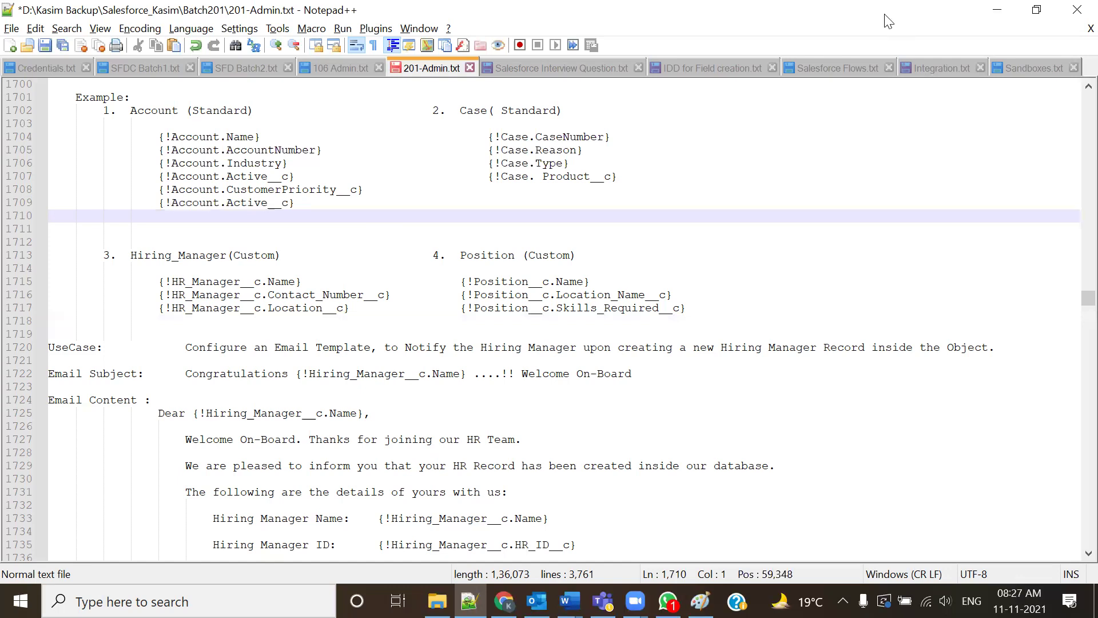
Return to Chrome and close the Position object definition, Positions home and Candidates home pages.
{"action": "key", "text": "alt+Tab"}
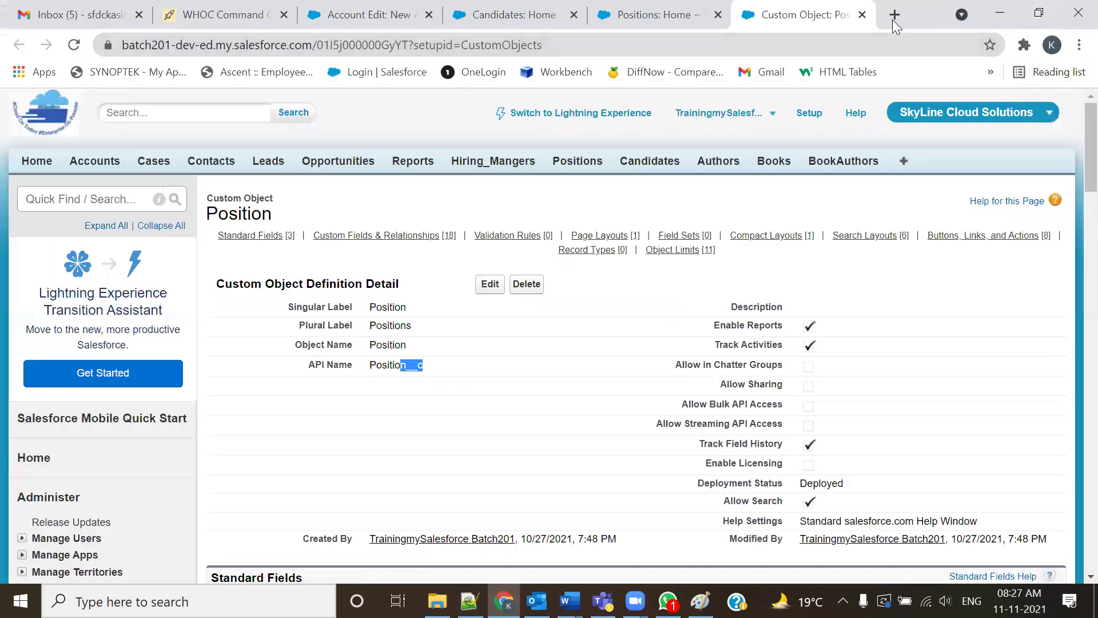
{"action": "key", "text": "ctrl+w"}
{"action": "left_click", "coordinate": [862, 15]}
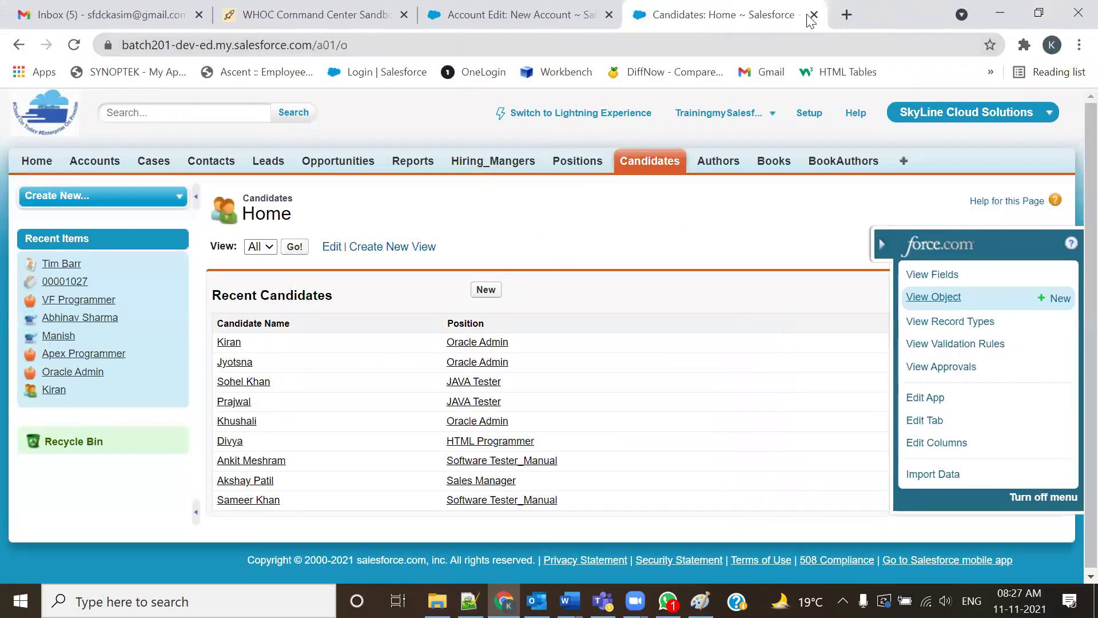
{"action": "left_click", "coordinate": [821, 15]}
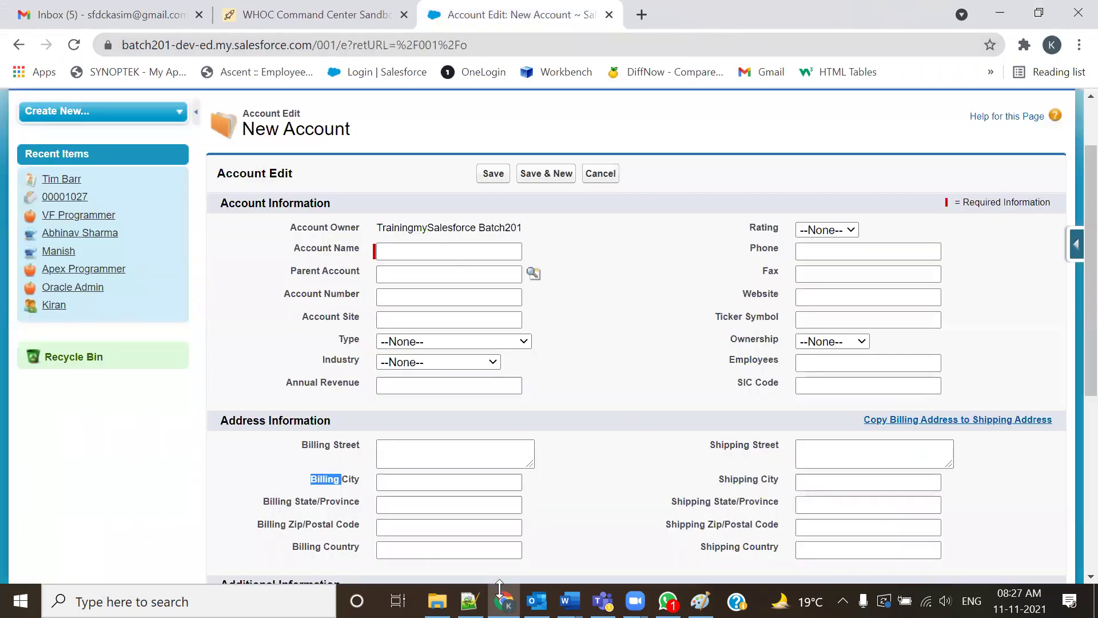
Open the Orange County United Way Salesforce org in a new browser tab and start a new account.
{"action": "left_click", "coordinate": [643, 16]}
{"action": "left_click", "coordinate": [386, 72]}
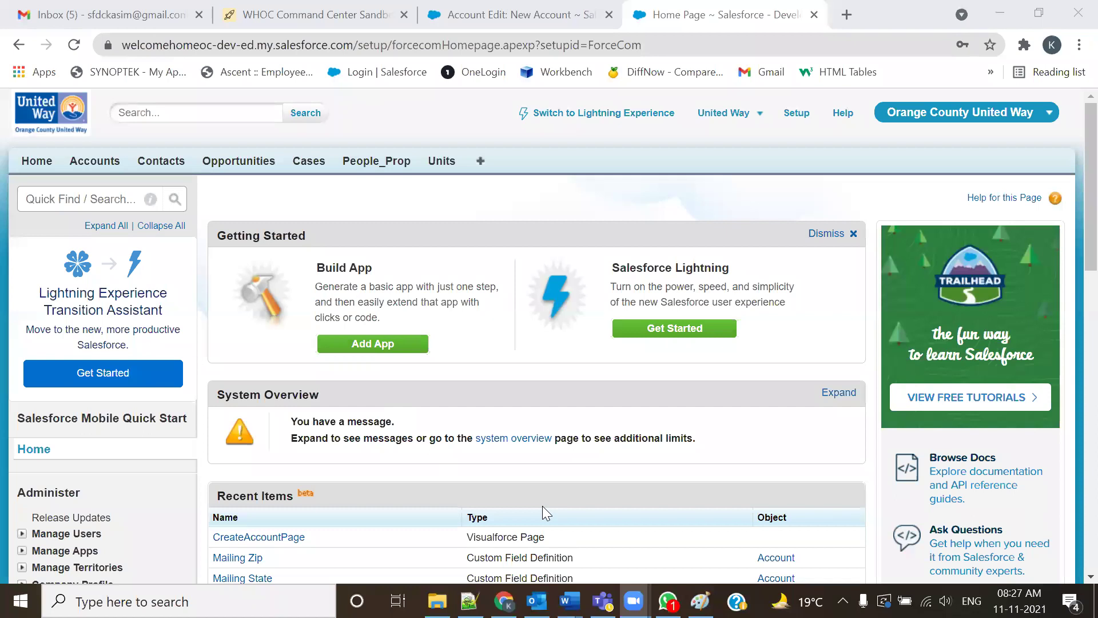
{"action": "left_click", "coordinate": [92, 163]}
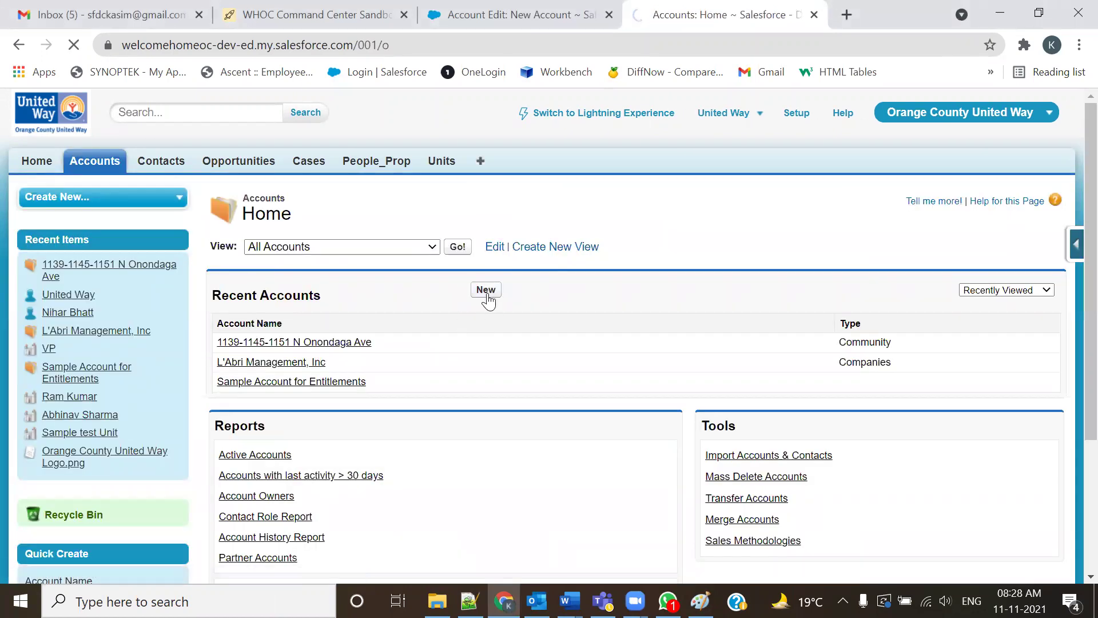
{"action": "left_click", "coordinate": [486, 291]}
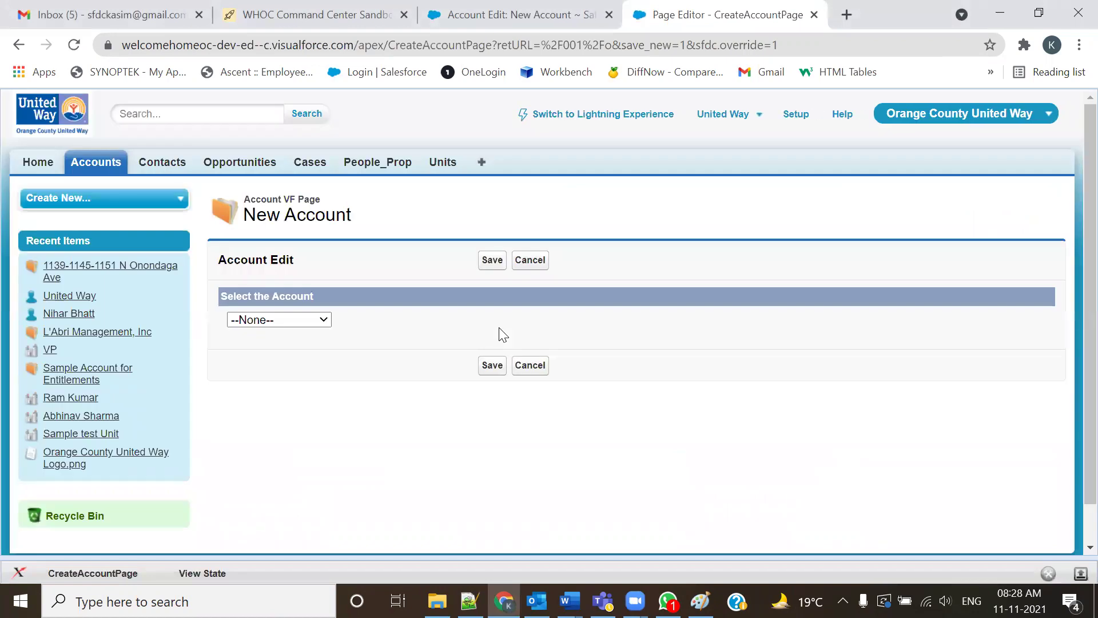
Choose Companies as the account type on the New Account page.
{"action": "left_click", "coordinate": [324, 320]}
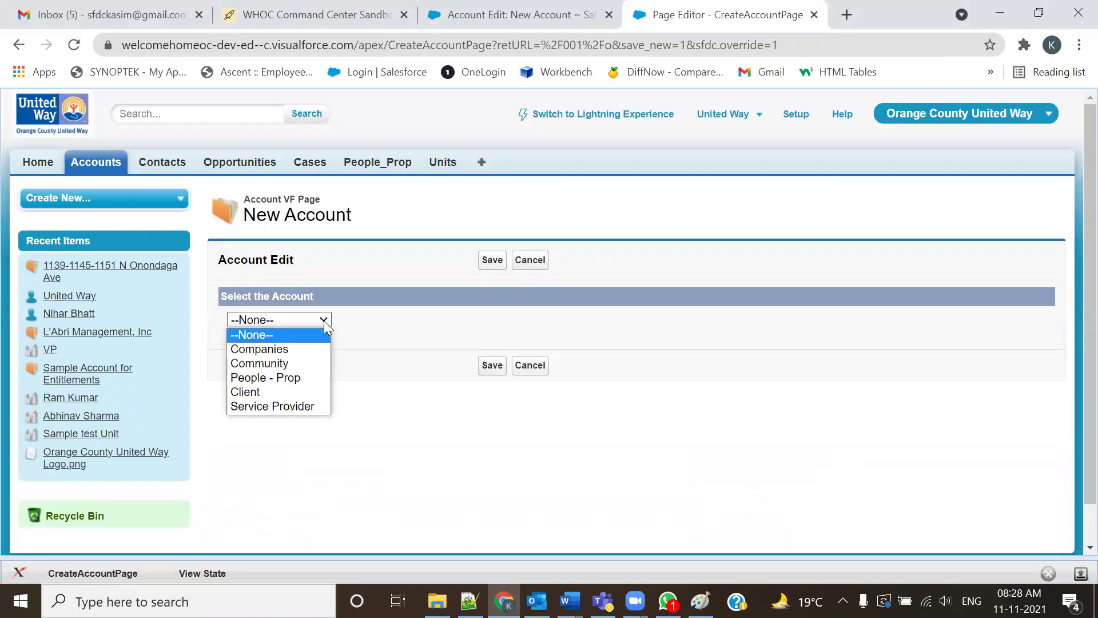
{"action": "key", "text": "Down"}
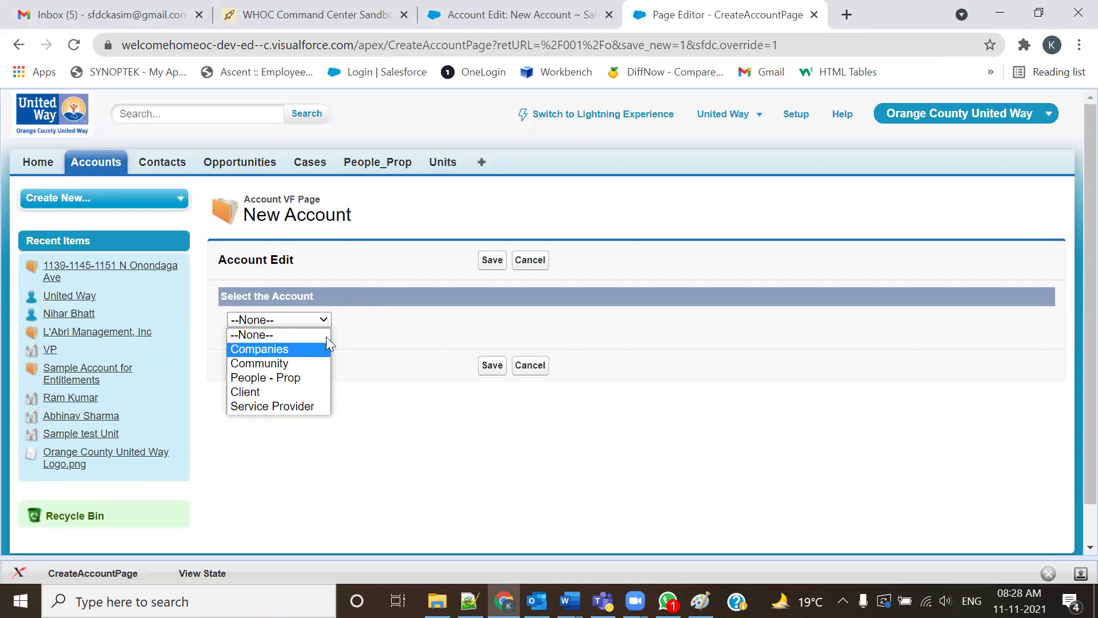
{"action": "left_click", "coordinate": [278, 348]}
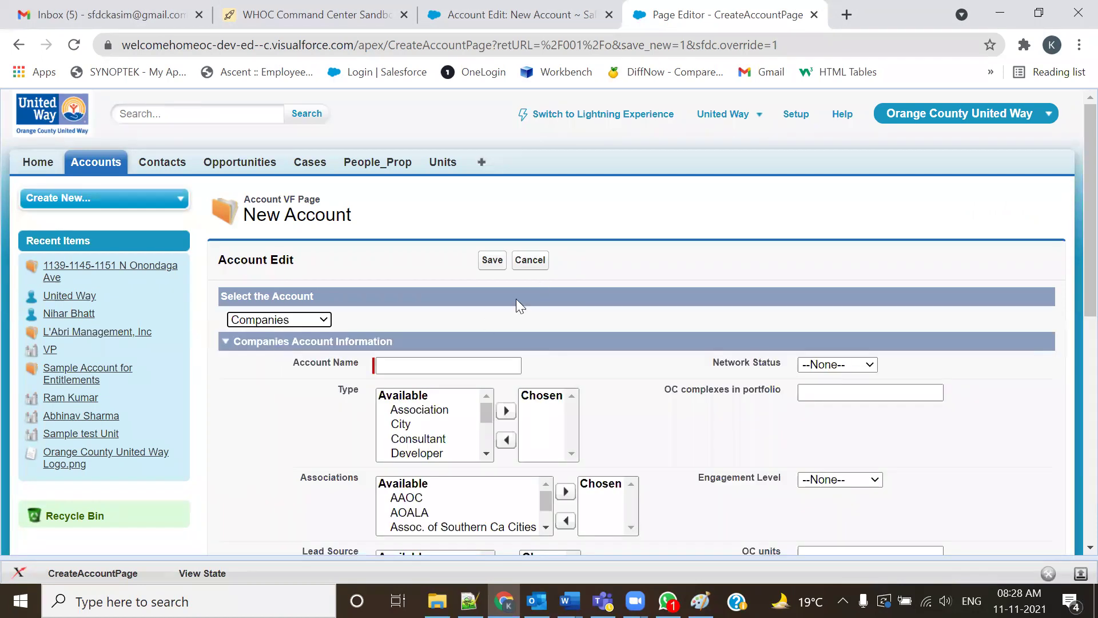
Open the CreateAccountPage Visualforce source and look through its Account input fields.
{"action": "left_click", "coordinate": [92, 573]}
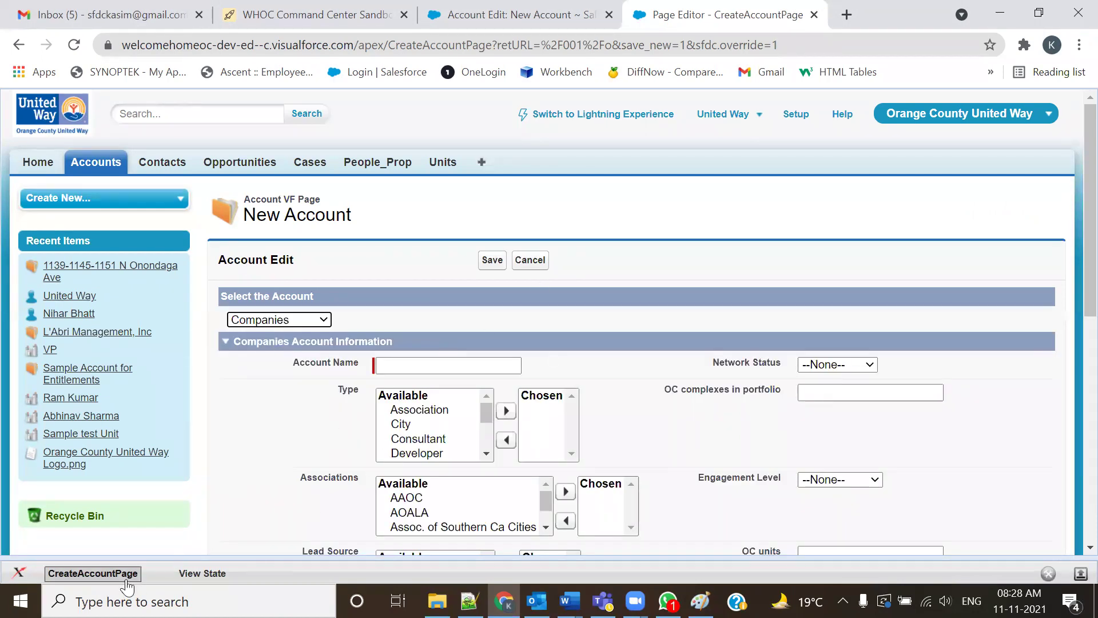
{"action": "scroll", "coordinate": [294, 460], "scroll_direction": "up", "scroll_amount": 5}
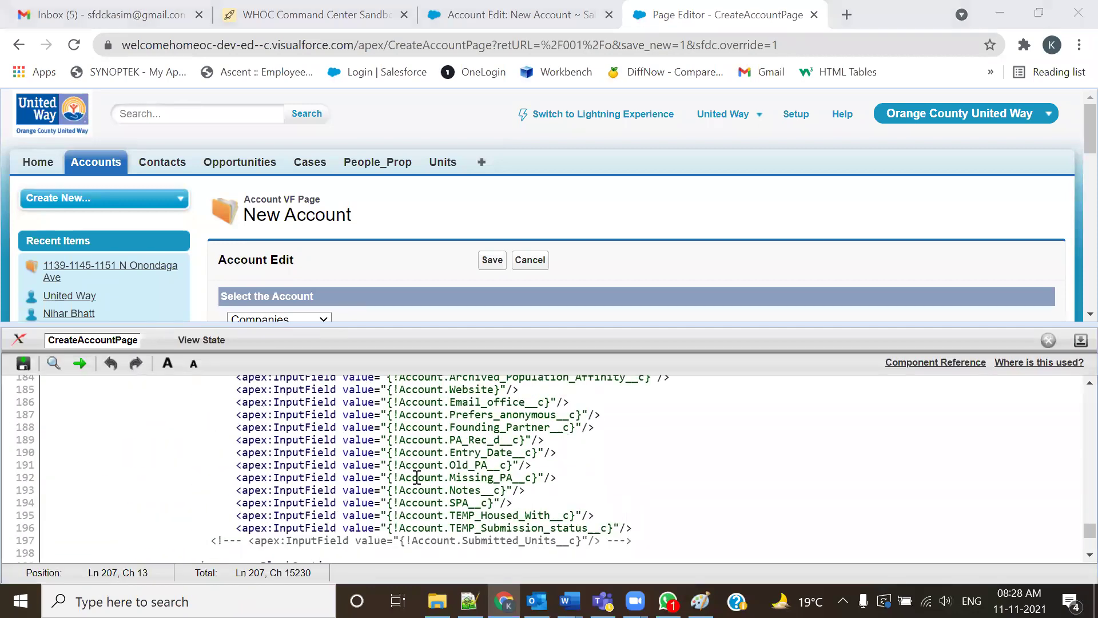
{"action": "scroll", "coordinate": [432, 421], "scroll_direction": "up", "scroll_amount": 9}
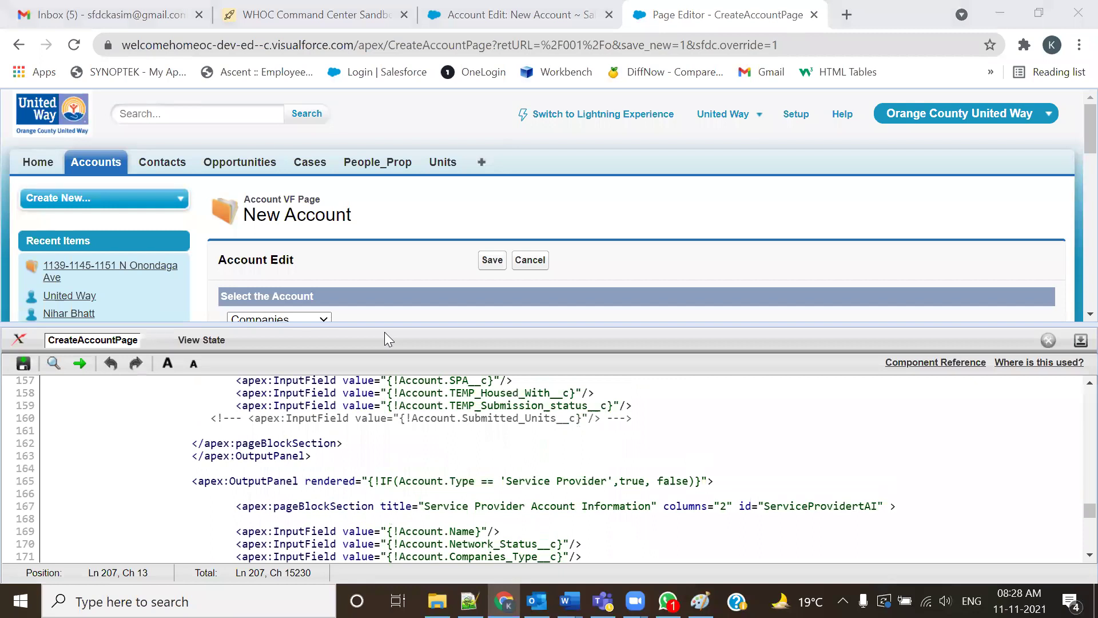
Locate the Companies Account Information section on the form and its matching pageBlockSection title in the page source.
{"action": "scroll", "coordinate": [990, 274], "scroll_direction": "down", "scroll_amount": 3}
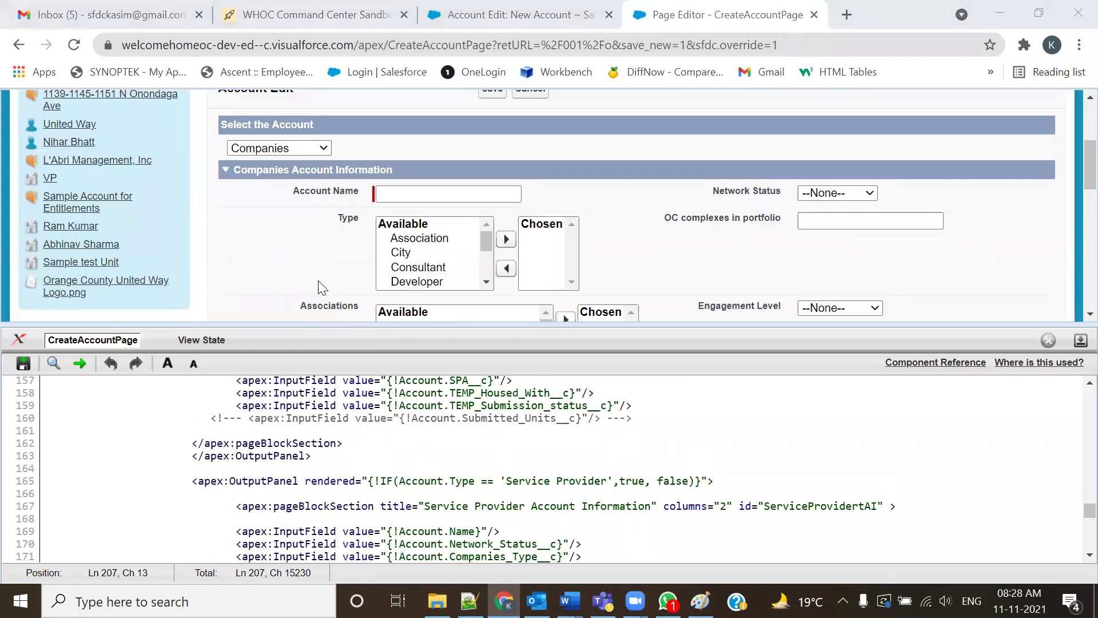
{"action": "left_click_drag", "start_coordinate": [293, 191], "coordinate": [436, 191]}
{"action": "left_click_drag", "start_coordinate": [375, 170], "coordinate": [246, 170]}
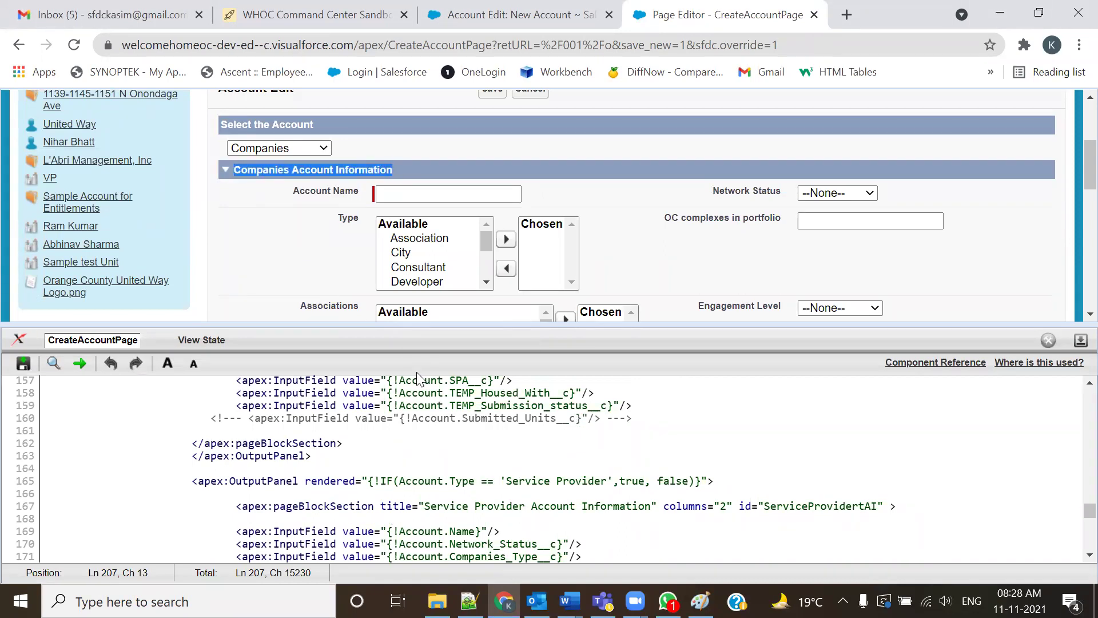
{"action": "scroll", "coordinate": [453, 472], "scroll_direction": "up", "scroll_amount": 20}
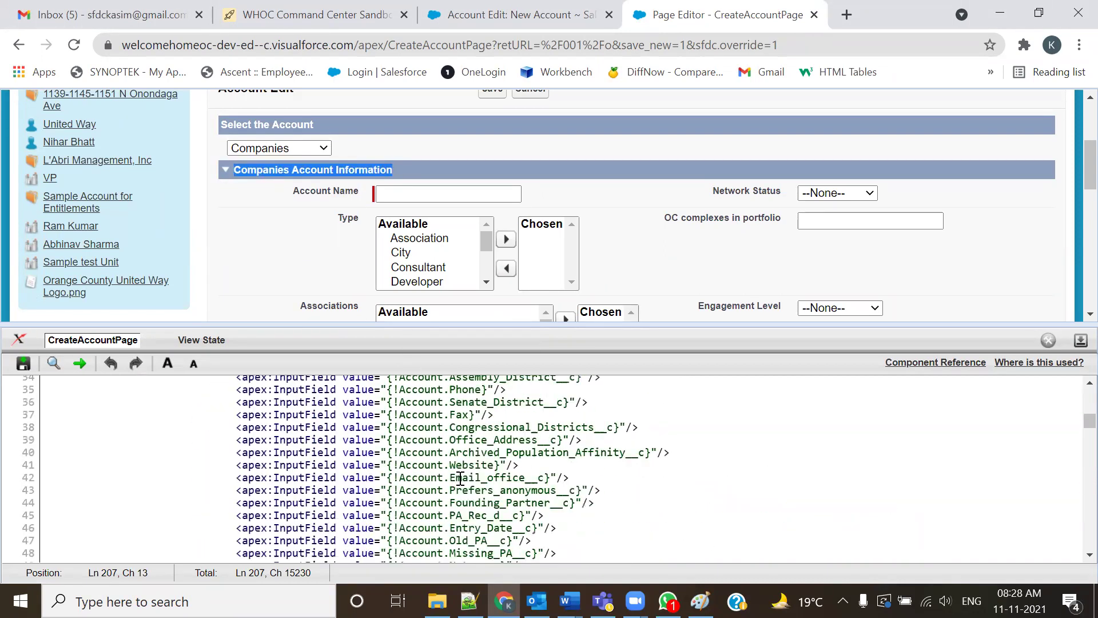
{"action": "scroll", "coordinate": [461, 477], "scroll_direction": "down", "scroll_amount": 2}
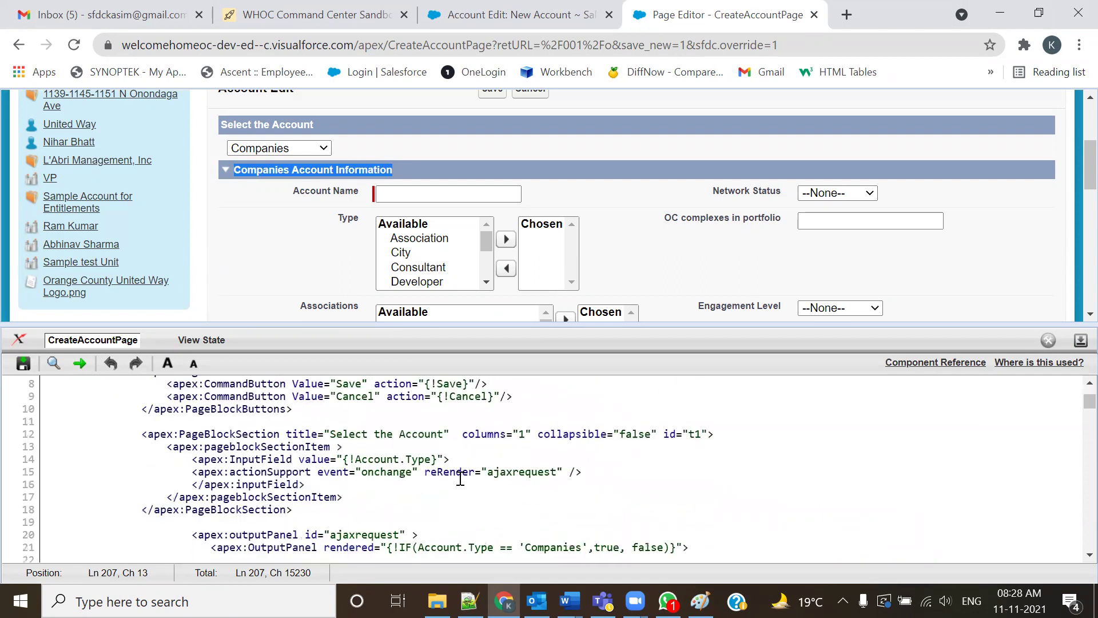
{"action": "scroll", "coordinate": [461, 477], "scroll_direction": "down", "scroll_amount": 5}
{"action": "left_click_drag", "start_coordinate": [425, 402], "coordinate": [606, 402]}
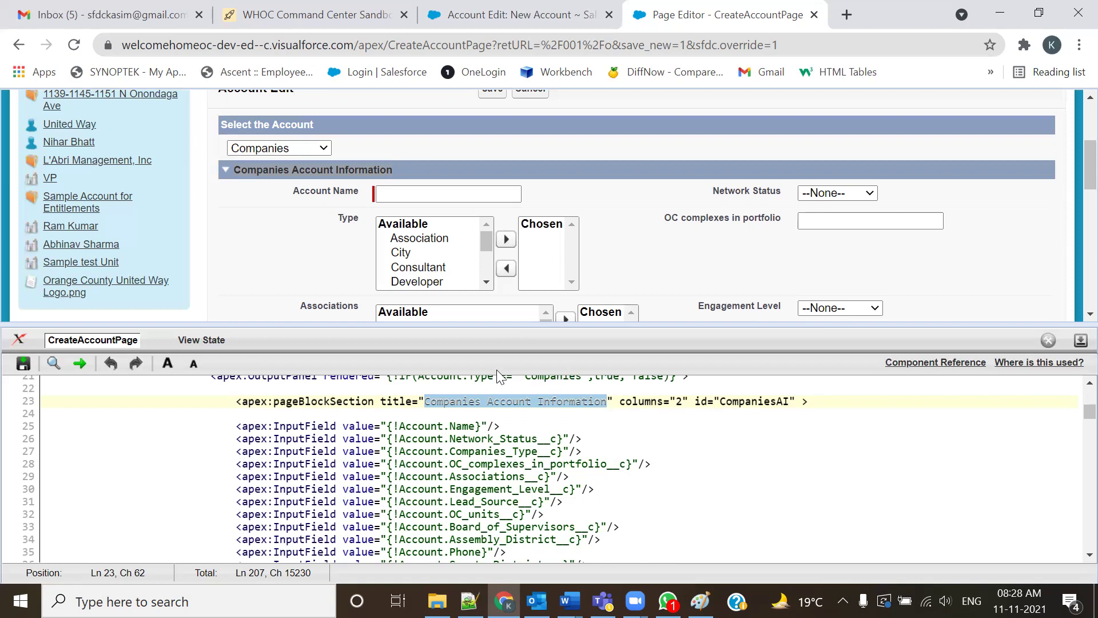
Examine the opening braces and the Account object name in the merge fields of the Companies section's input fields.
{"action": "left_click", "coordinate": [393, 426]}
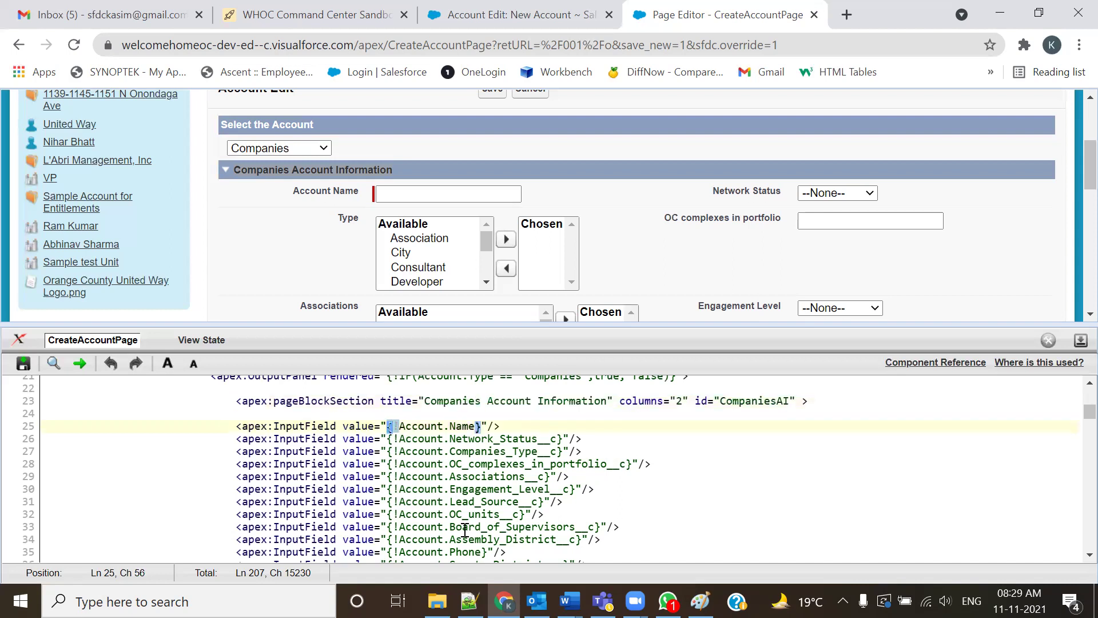
{"action": "left_click", "coordinate": [393, 426]}
{"action": "double_click", "coordinate": [414, 427]}
{"action": "double_click", "coordinate": [414, 438]}
{"action": "double_click", "coordinate": [415, 451]}
{"action": "double_click", "coordinate": [415, 464]}
{"action": "double_click", "coordinate": [419, 476]}
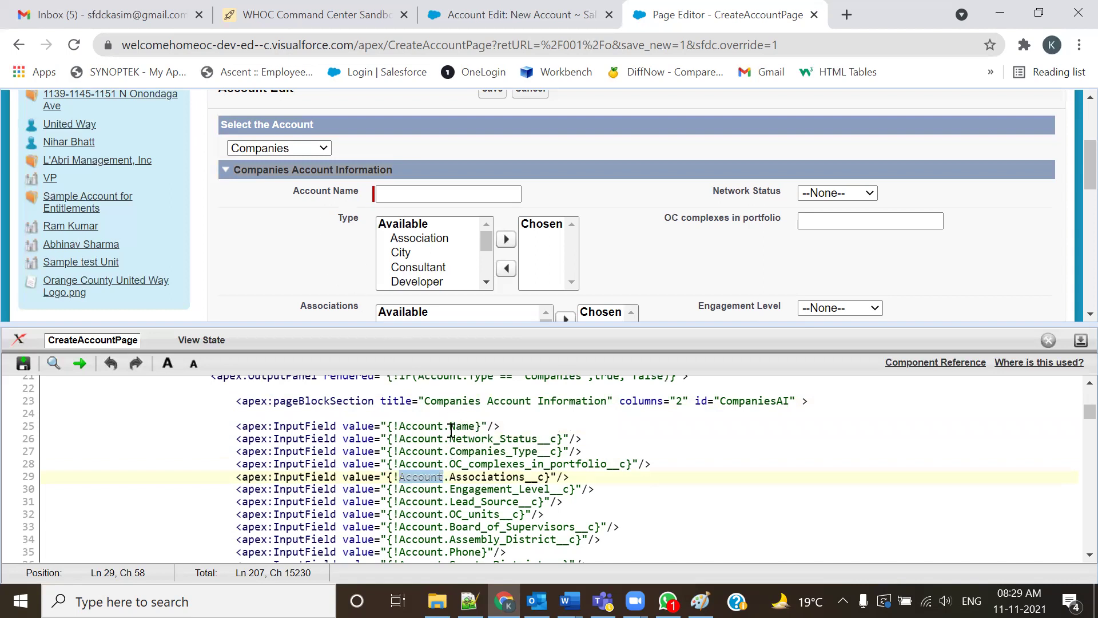
Compare the form's Network Status field with the merge fields for Account.Name, Network_Status__c and Board_of_Supervisors__c in the page source.
{"action": "left_click_drag", "start_coordinate": [400, 425], "coordinate": [478, 425]}
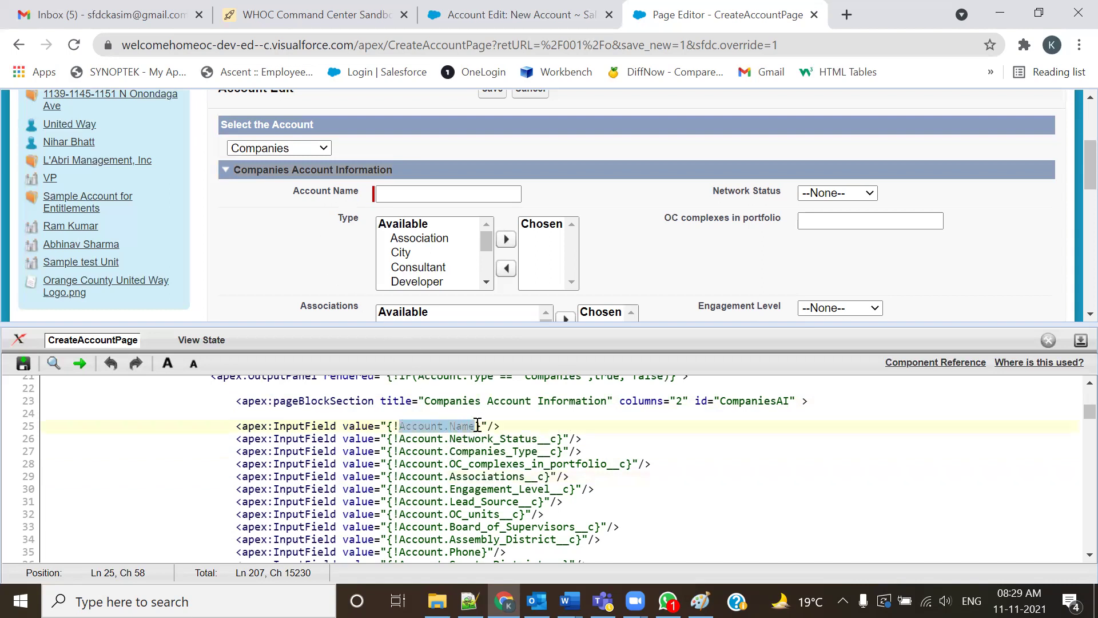
{"action": "left_click_drag", "start_coordinate": [713, 192], "coordinate": [782, 193]}
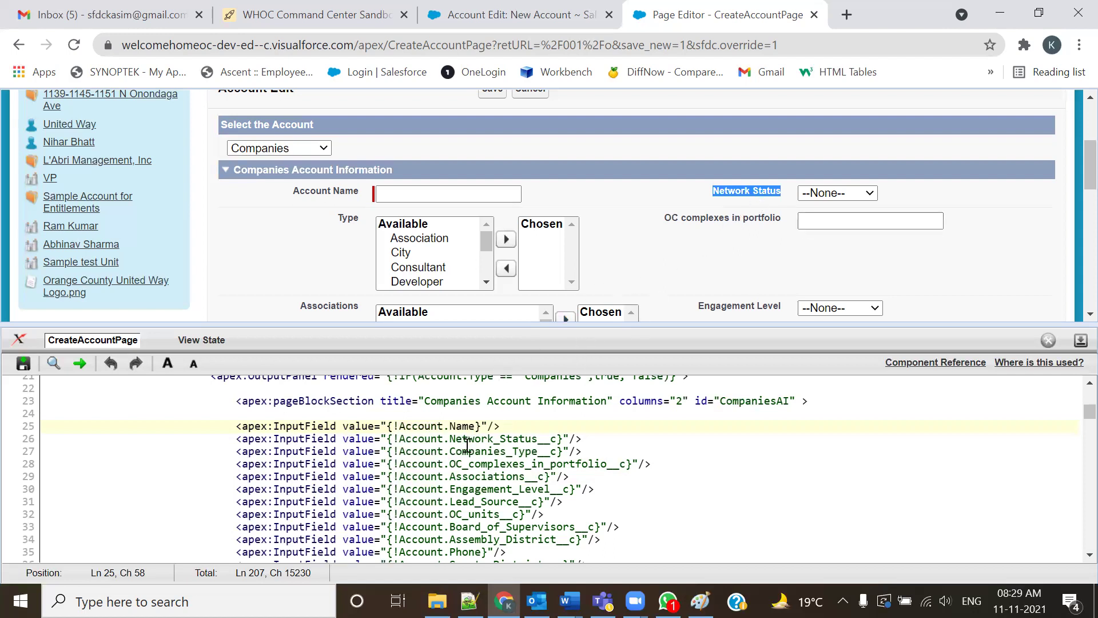
{"action": "left_click_drag", "start_coordinate": [451, 439], "coordinate": [556, 442]}
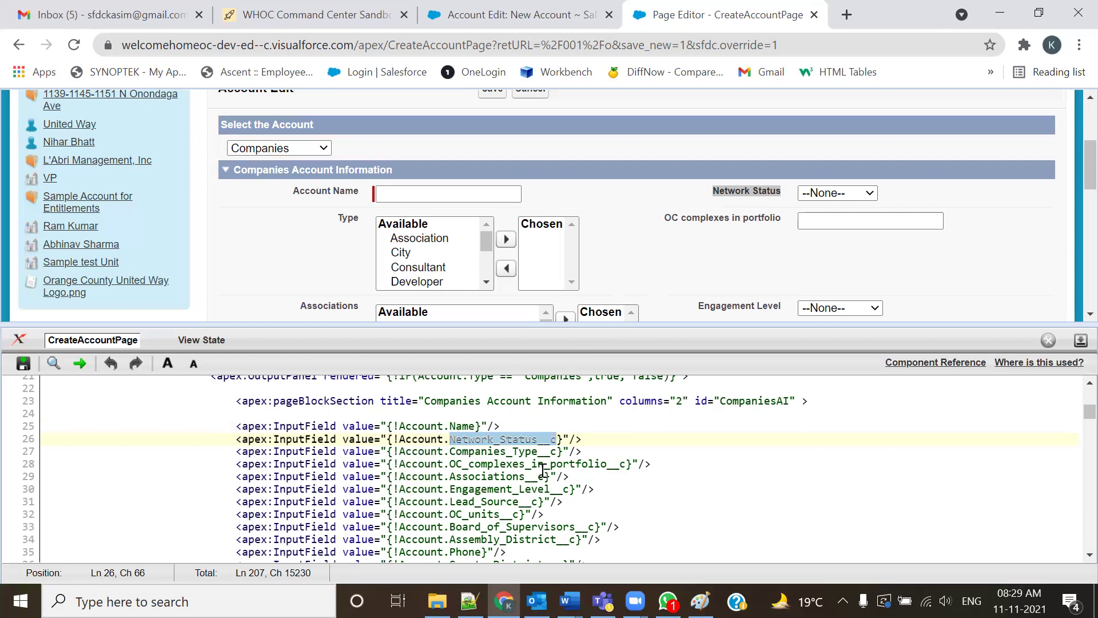
{"action": "scroll", "coordinate": [509, 474], "scroll_direction": "down", "scroll_amount": 2}
{"action": "left_click_drag", "start_coordinate": [393, 441], "coordinate": [595, 443]}
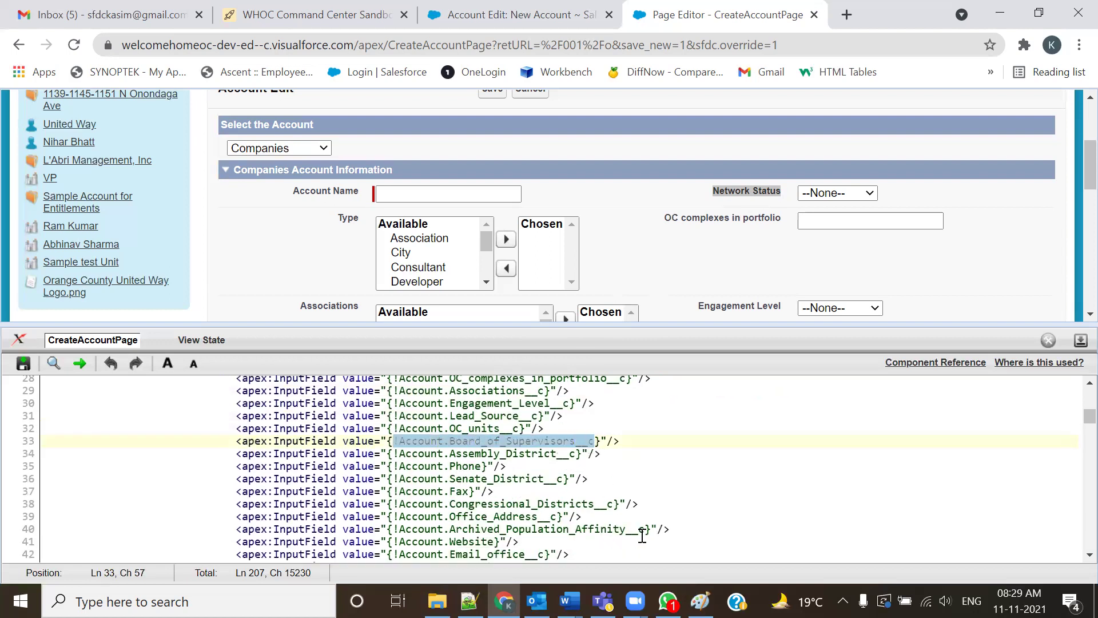
{"action": "left_click", "coordinate": [759, 508]}
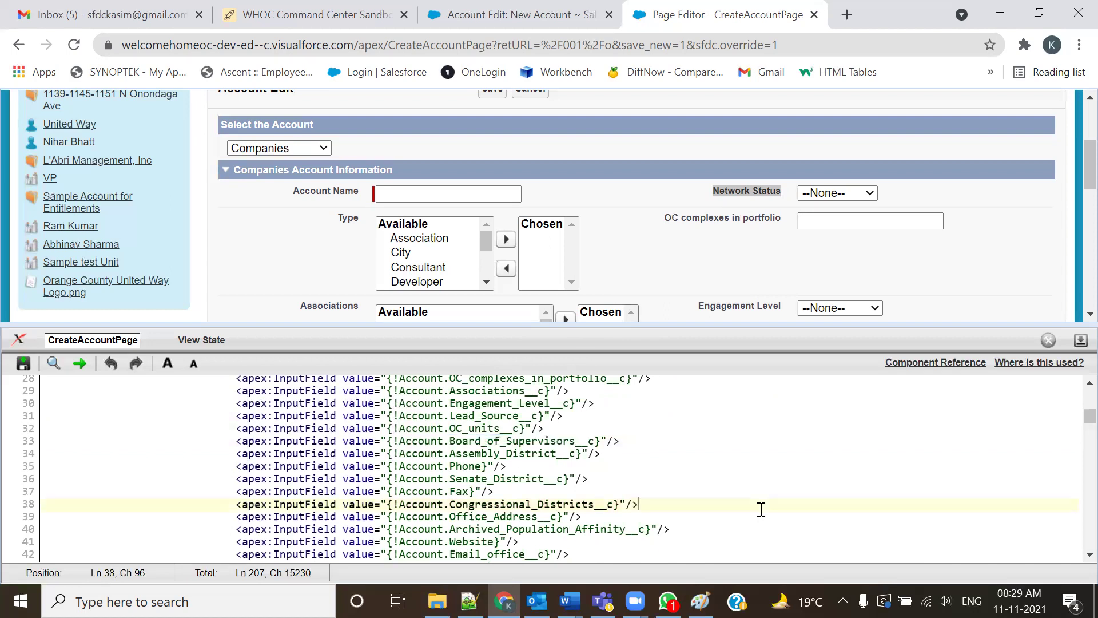
{"action": "scroll", "coordinate": [682, 508], "scroll_direction": "up", "scroll_amount": 2}
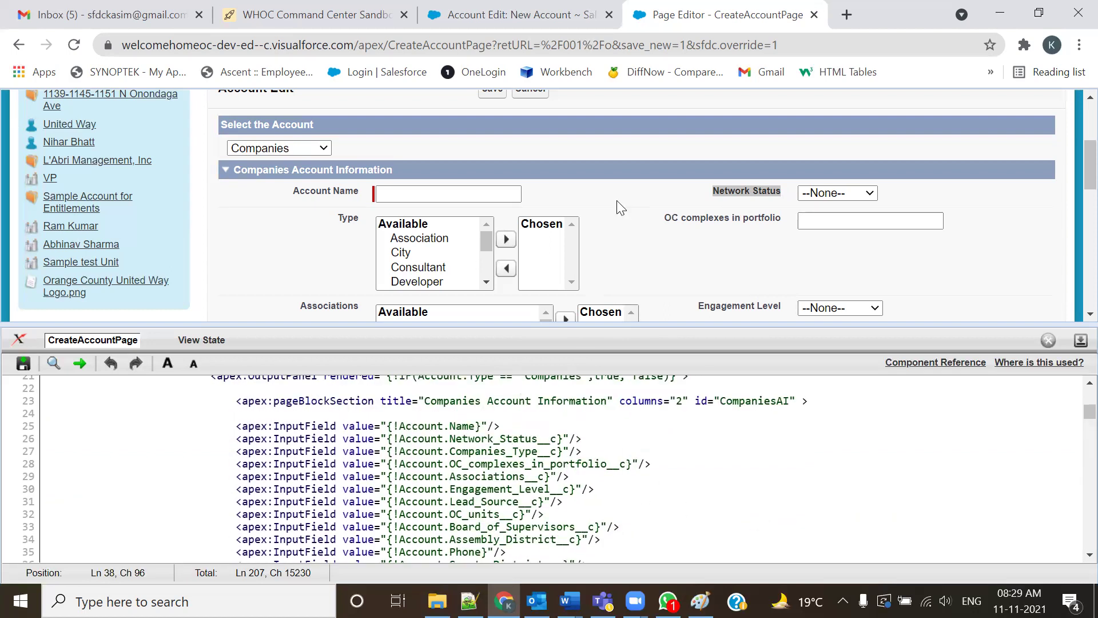
Close the CreateAccountPage page and switch to the Hiring_Manager merge field examples in 201-Admin.txt in Notepad++.
{"action": "left_click", "coordinate": [812, 15]}
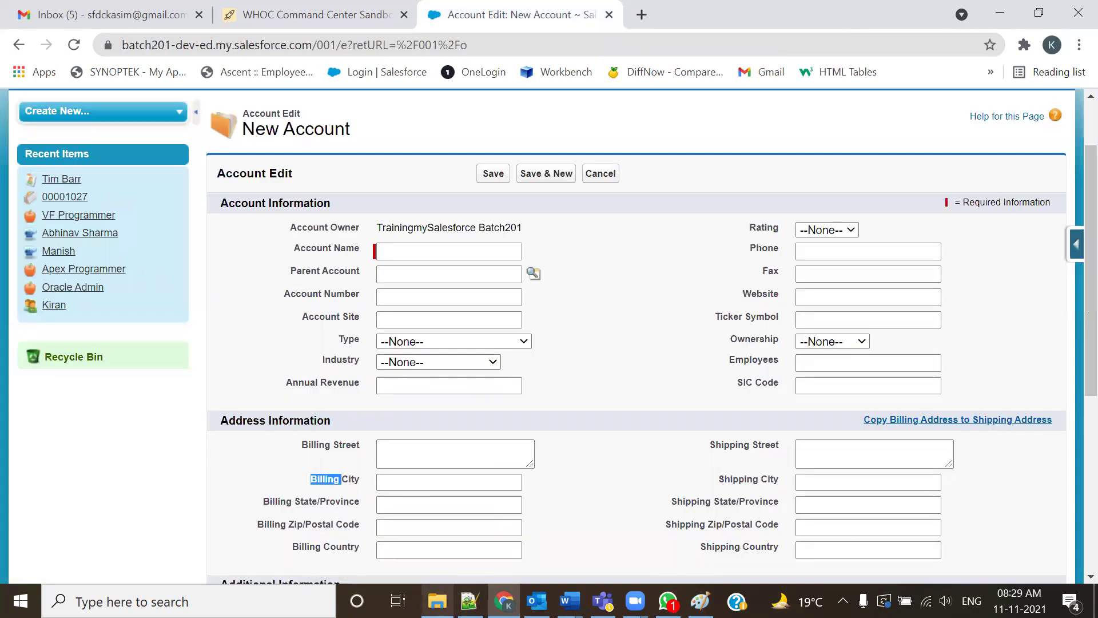
{"action": "left_click", "coordinate": [469, 601]}
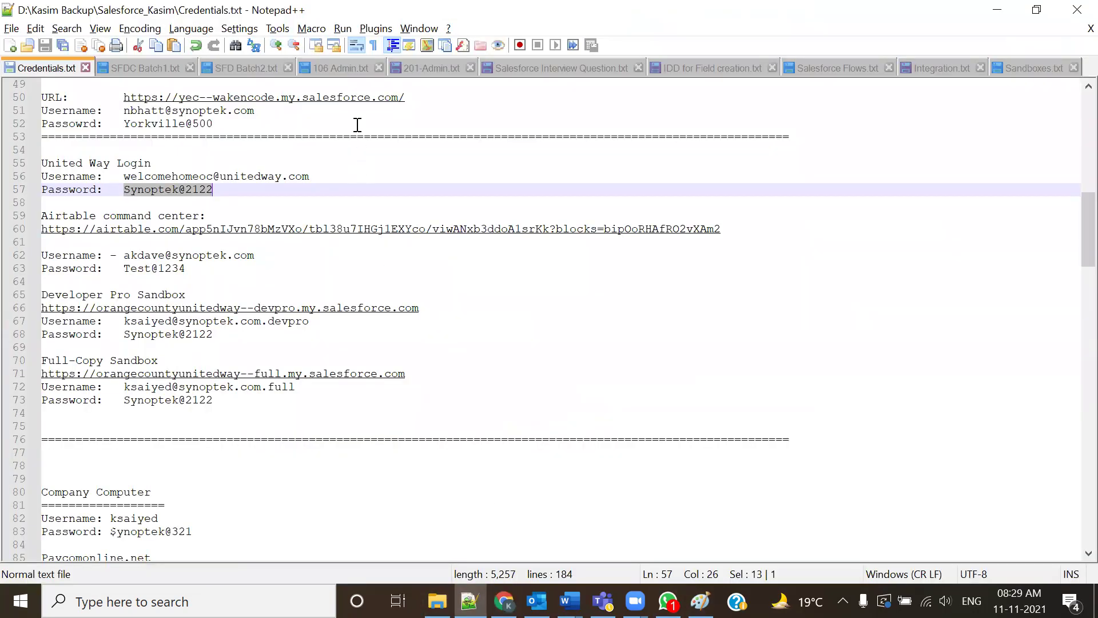
{"action": "key", "text": "ctrl+Tab"}
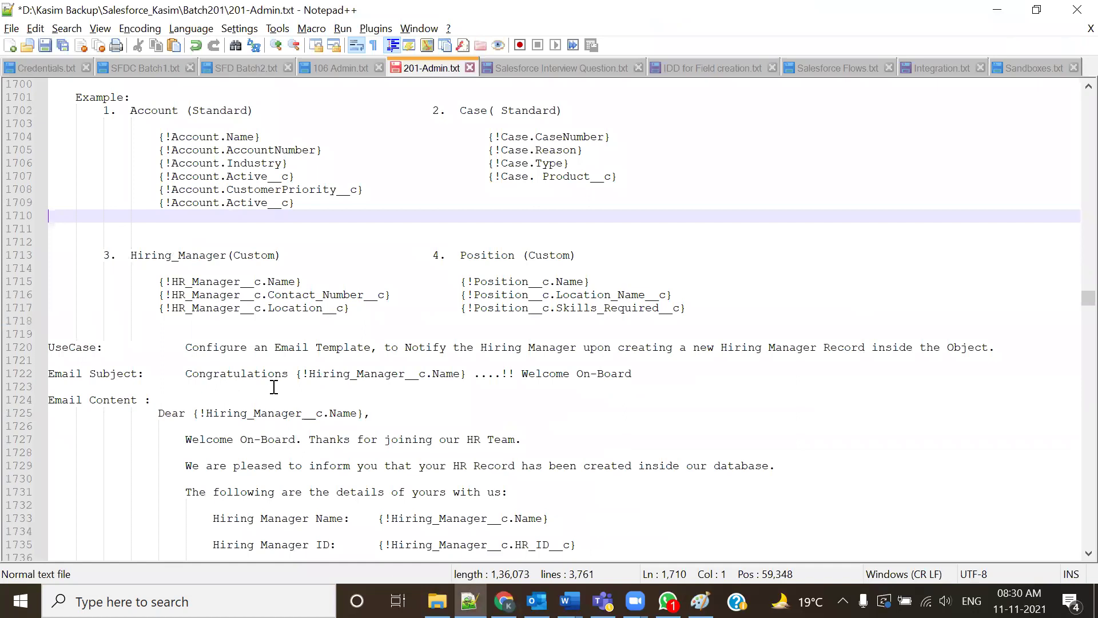
{"action": "left_click_drag", "start_coordinate": [158, 281], "coordinate": [288, 295]}
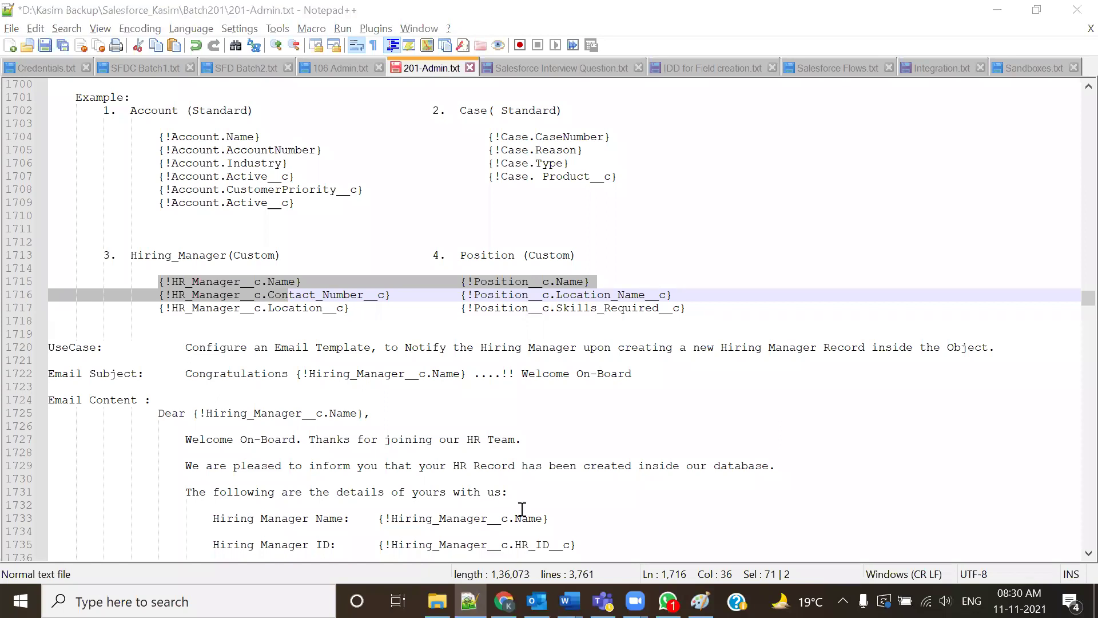
{"action": "left_click", "coordinate": [560, 398]}
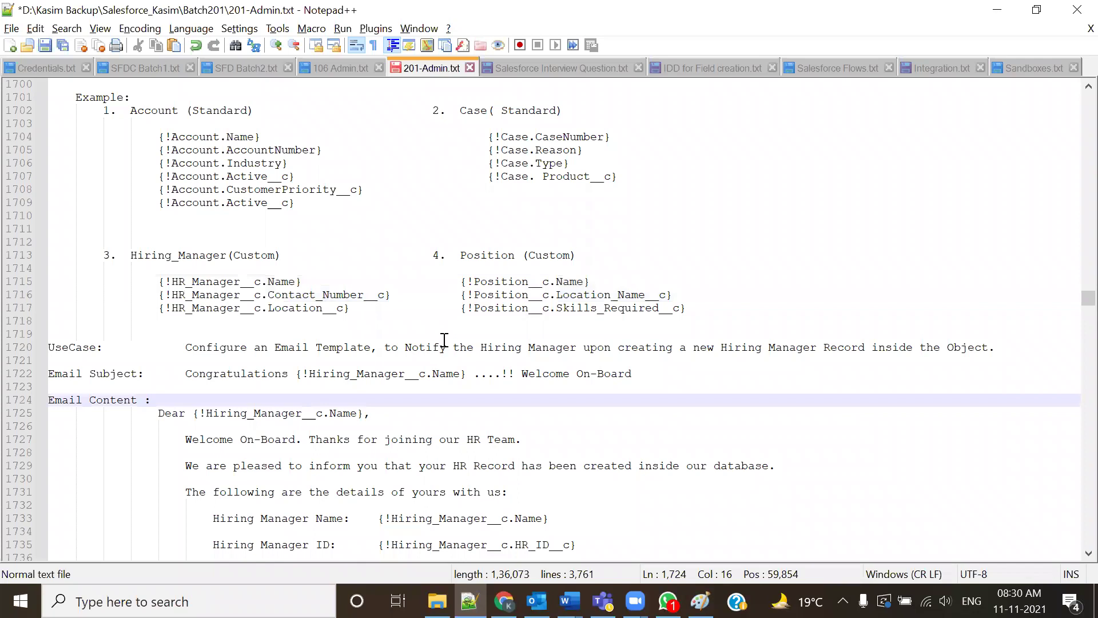
Add the text {!Opportunity} beside the second {!<Object Name>.<Field Name / API Name>} syntax line.
{"action": "scroll", "coordinate": [441, 335], "scroll_direction": "up", "scroll_amount": 1}
{"action": "scroll", "coordinate": [440, 331], "scroll_direction": "up", "scroll_amount": 2}
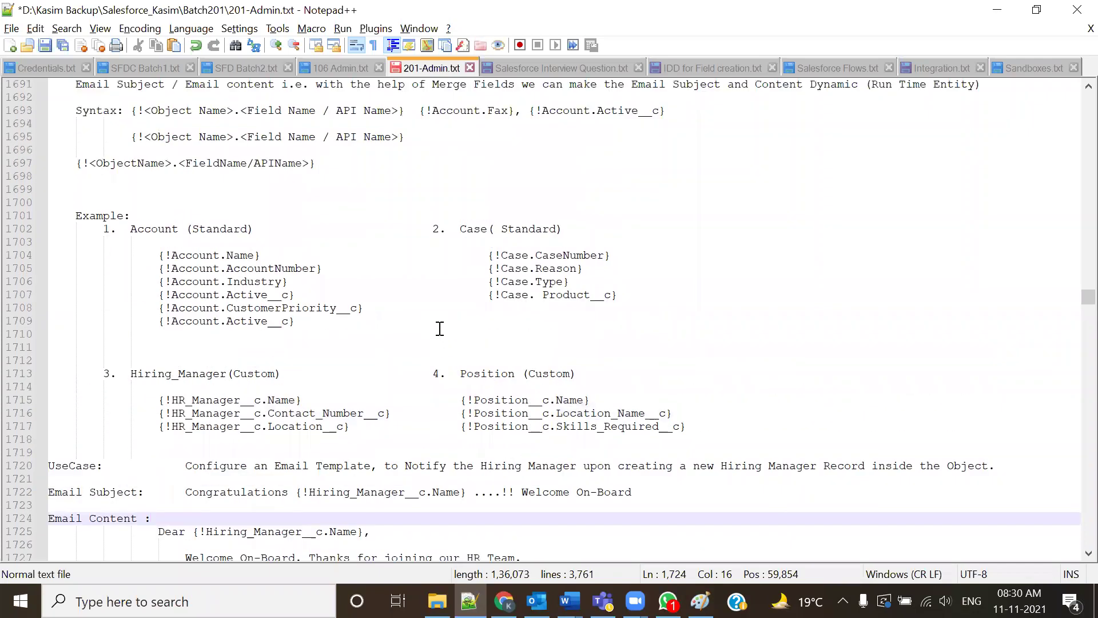
{"action": "left_click", "coordinate": [425, 138]}
{"action": "type", "text": "{"}
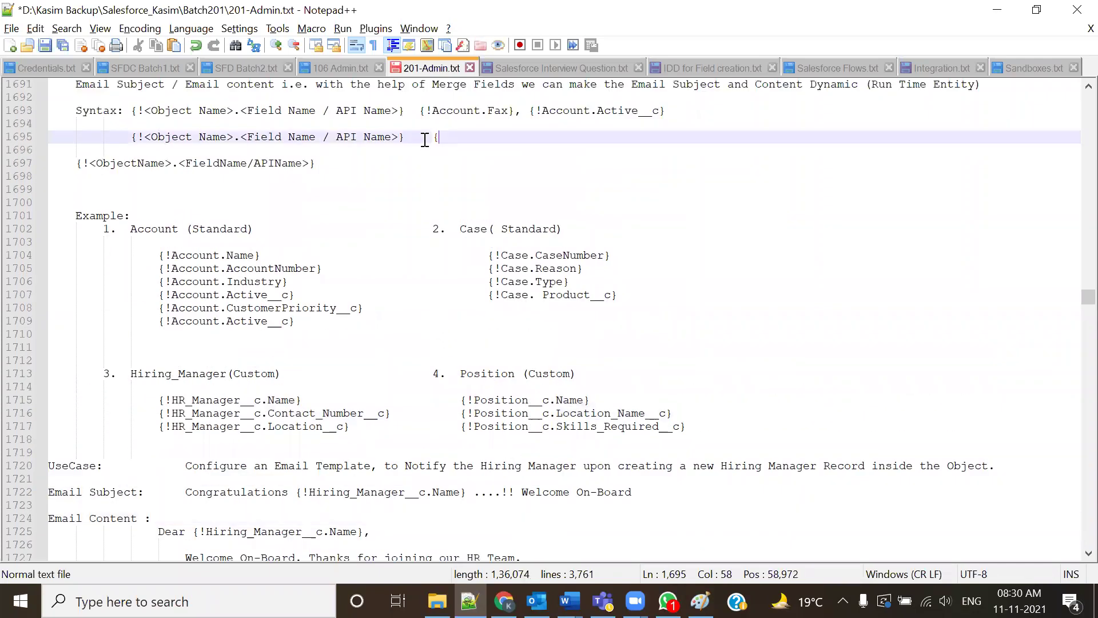
{"action": "type", "text": "!"}
{"action": "type", "text": "Opportunithy"}
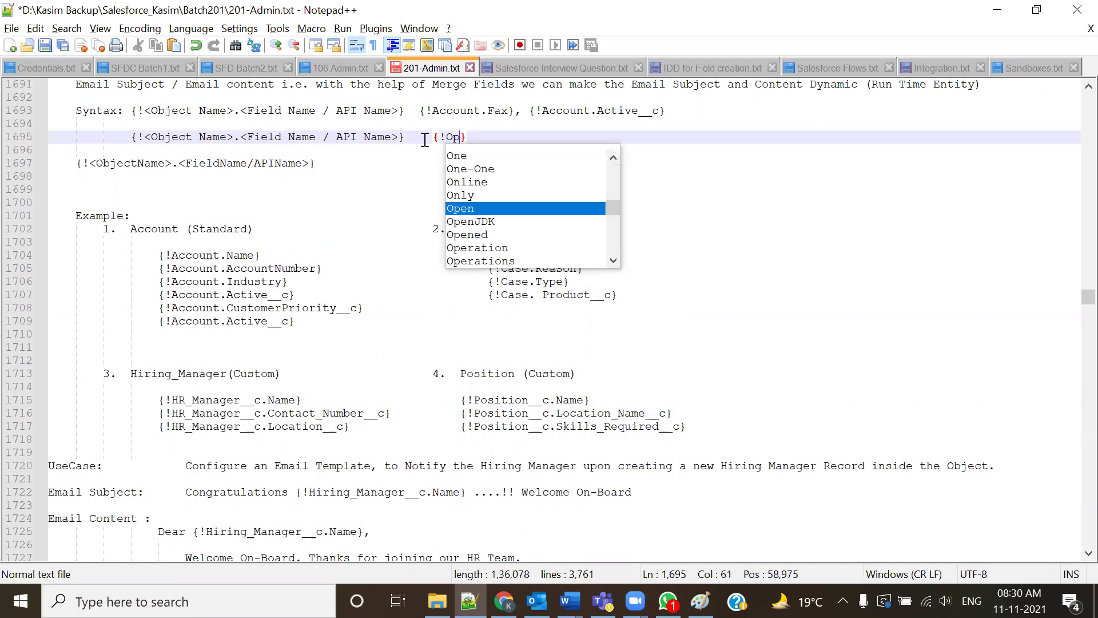
{"action": "key", "text": "BackSpace"}
{"action": "key", "text": "BackSpace"}
{"action": "key", "text": "BackSpace"}
{"action": "key", "text": "BackSpace"}
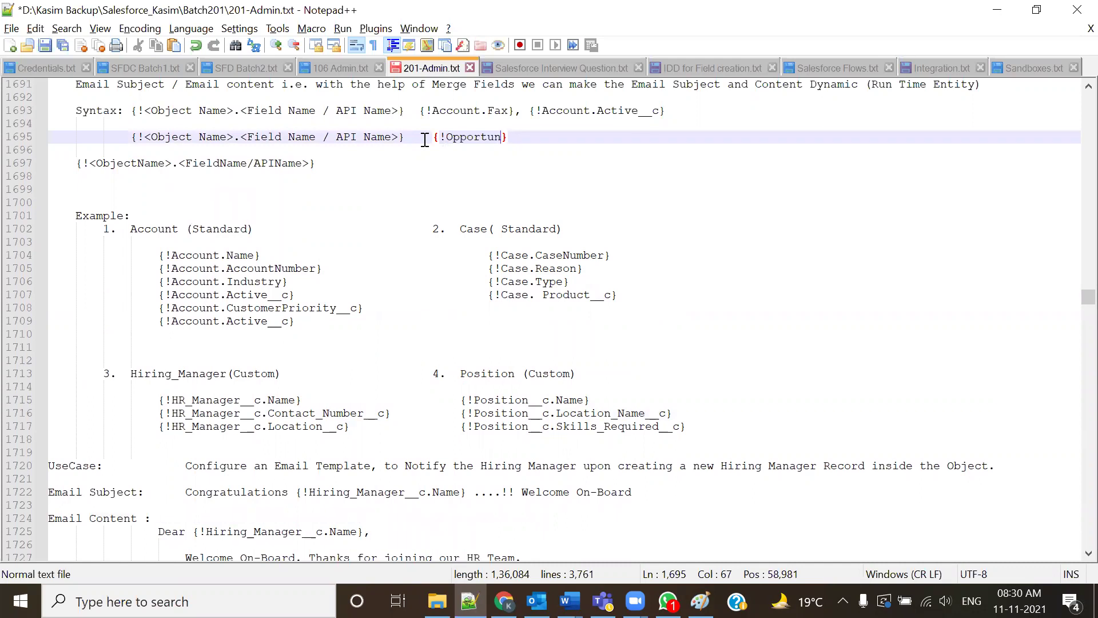
{"action": "type", "text": "ity"}
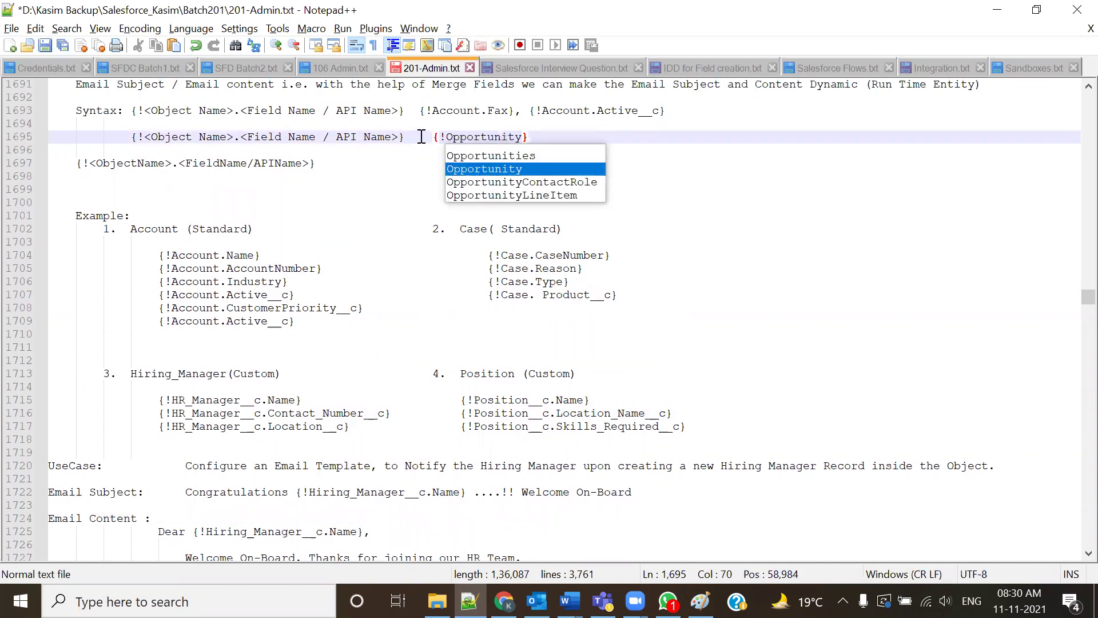
{"action": "left_click", "coordinate": [849, 239]}
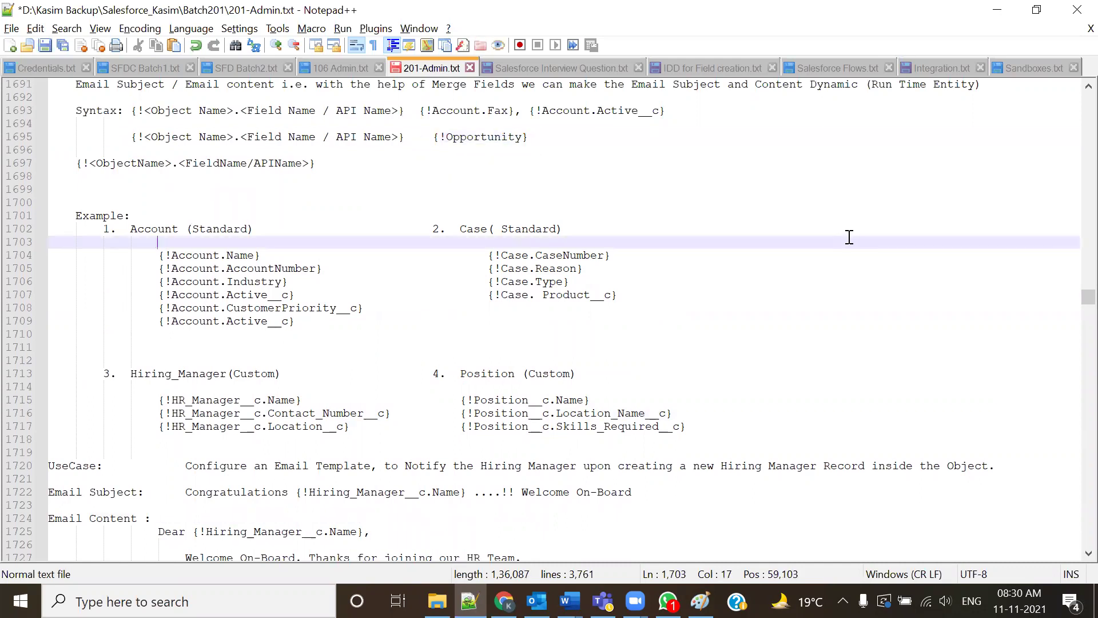
Copy {!Opportunity} to the end of the {!<ObjectName>.<FieldName/APIName>} line, aligned beneath the original.
{"action": "left_click_drag", "start_coordinate": [437, 133], "coordinate": [514, 136]}
{"action": "left_click", "coordinate": [538, 173]}
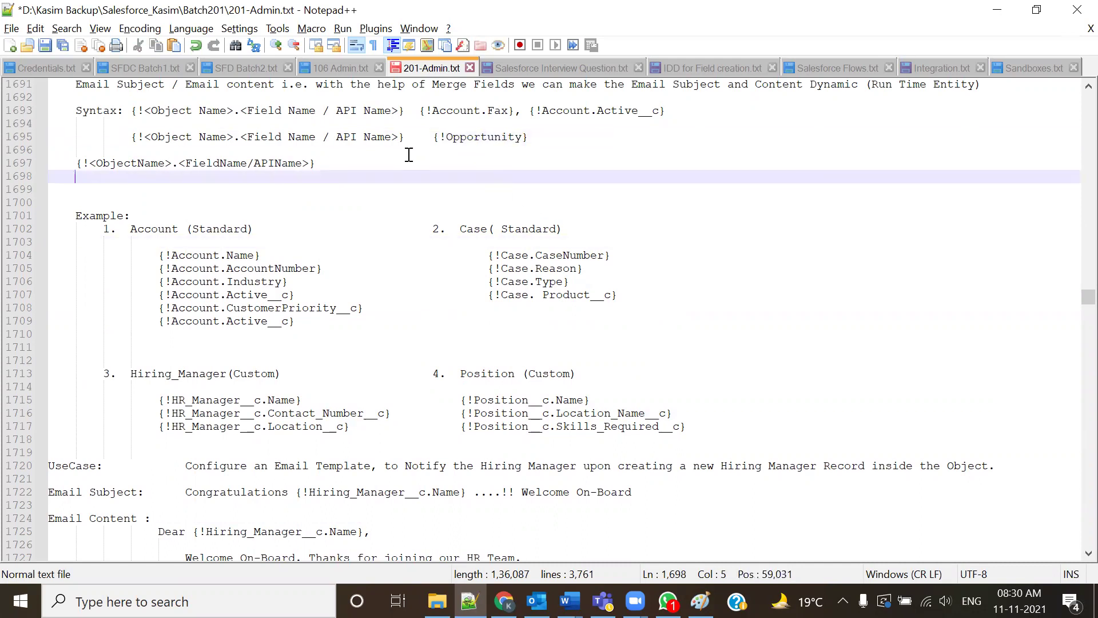
{"action": "left_click_drag", "start_coordinate": [438, 135], "coordinate": [530, 137]}
{"action": "left_click", "coordinate": [533, 168]}
{"action": "left_click_drag", "start_coordinate": [433, 136], "coordinate": [541, 137]}
{"action": "key", "text": "ctrl+c"}
{"action": "left_click", "coordinate": [541, 139]}
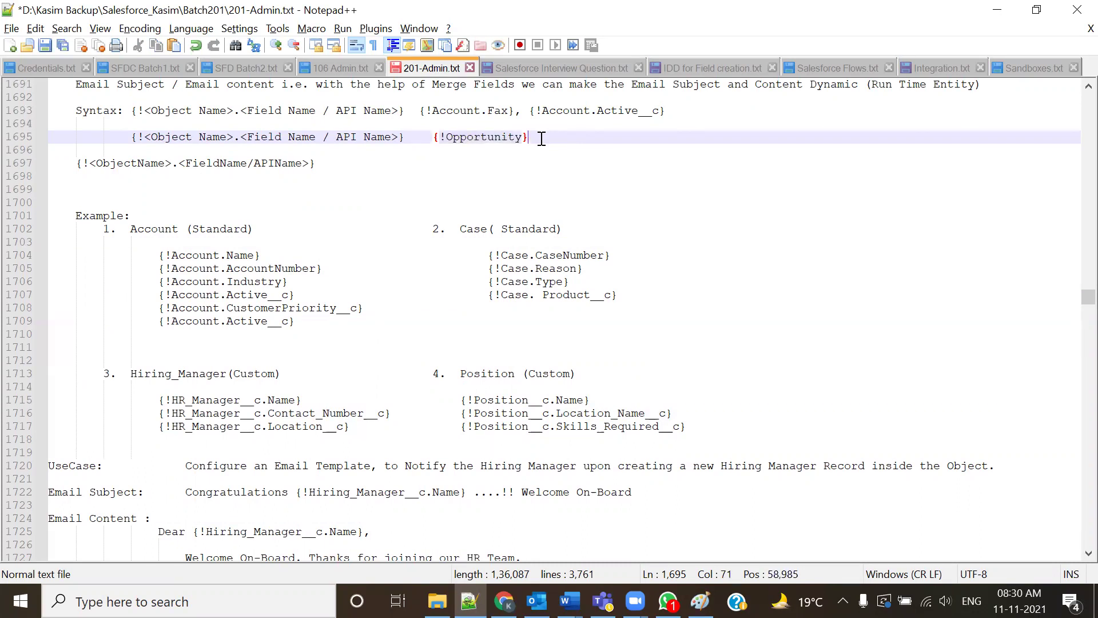
{"action": "left_click", "coordinate": [417, 163]}
{"action": "key", "text": "Tab"}
{"action": "key", "text": "Tab"}
{"action": "key", "text": "Tab"}
{"action": "key", "text": "Tab"}
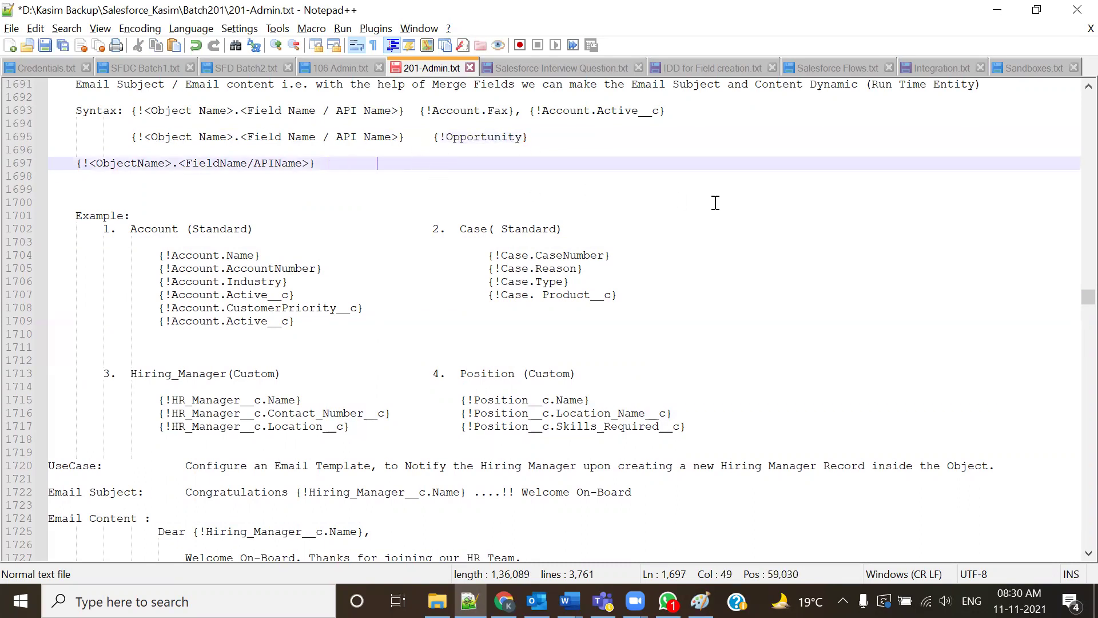
{"action": "key", "text": "ctrl+v"}
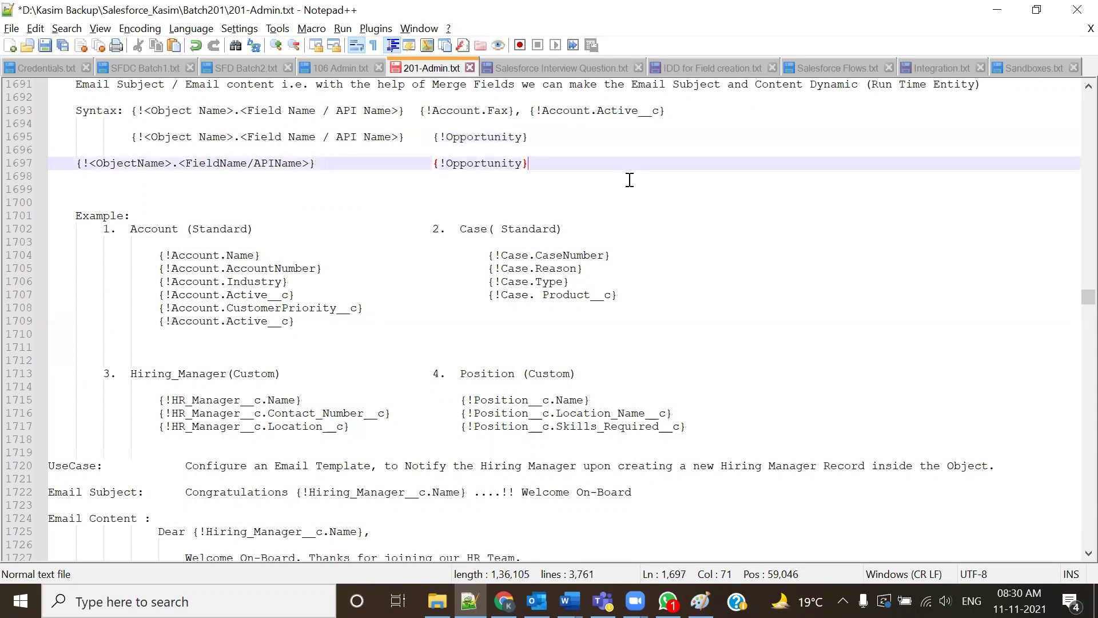
Extend the upper Opportunity merge field to read {!Opportunity.Name}.
{"action": "left_click", "coordinate": [524, 137]}
{"action": "type", "text": ".Nam e"}
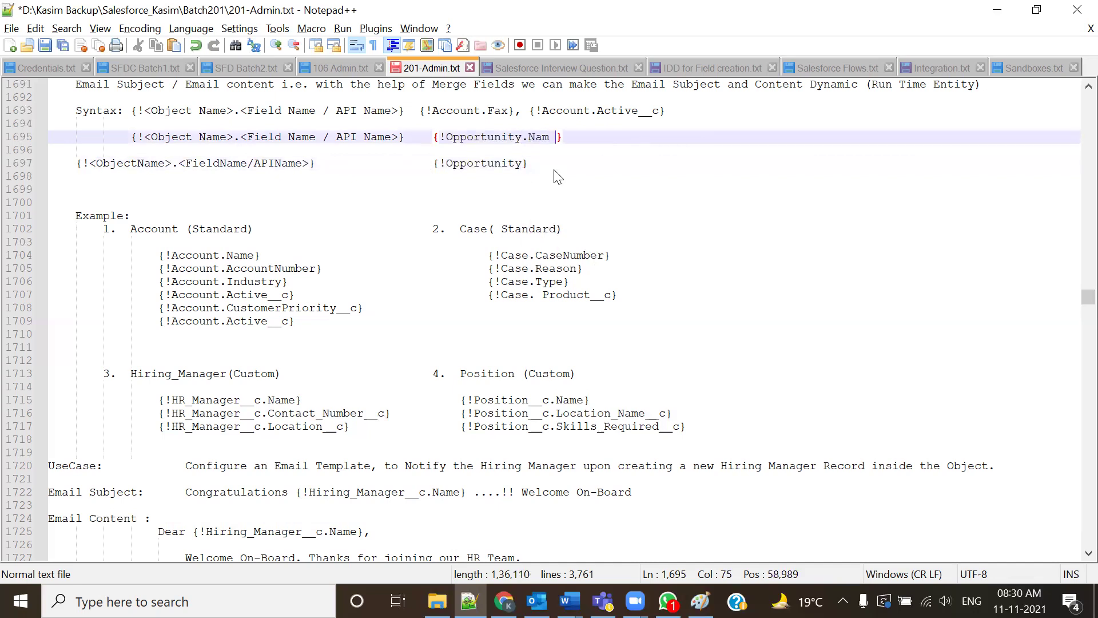
{"action": "key", "text": "Left"}
{"action": "key", "text": "BackSpace"}
Extend the lower Opportunity merge field to read {!Opportunity.Stage} and save the notes file.
{"action": "key", "text": "Down"}
{"action": "key", "text": "Down"}
{"action": "key", "text": "Left"}
{"action": "type", "text": "."}
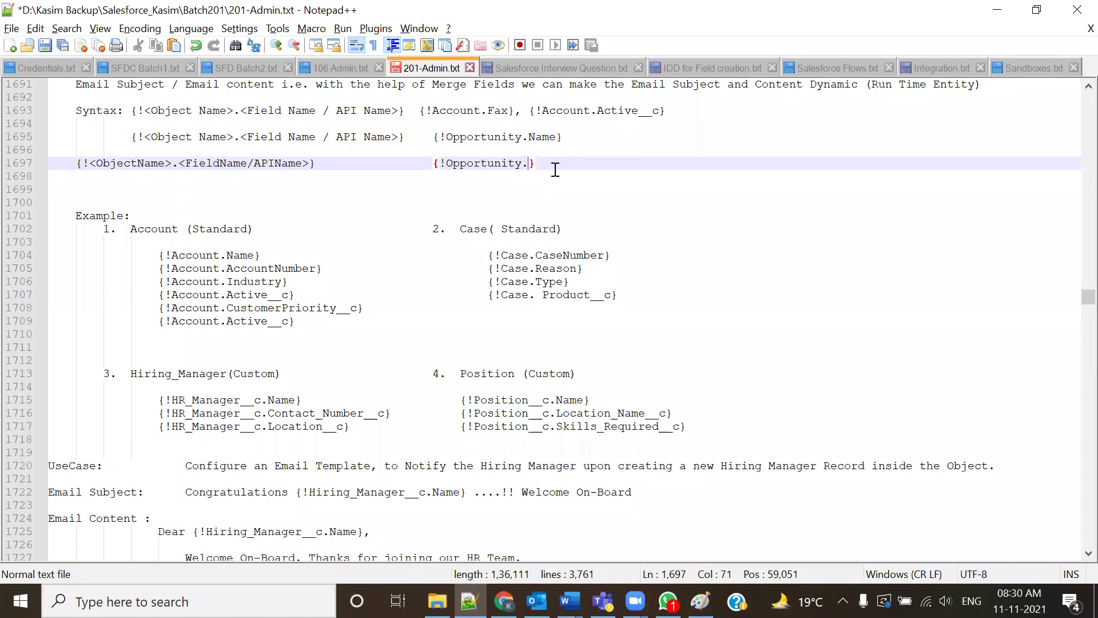
{"action": "type", "text": "Stage"}
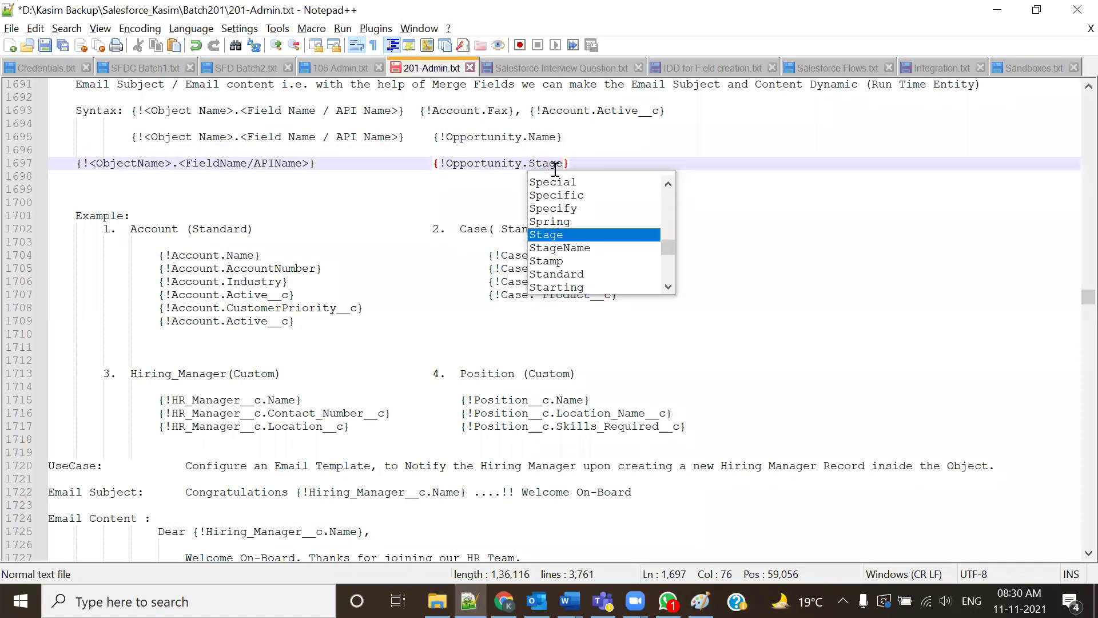
{"action": "left_click", "coordinate": [666, 140]}
{"action": "key", "text": "ctrl+s"}
{"action": "left_click", "coordinate": [693, 173]}
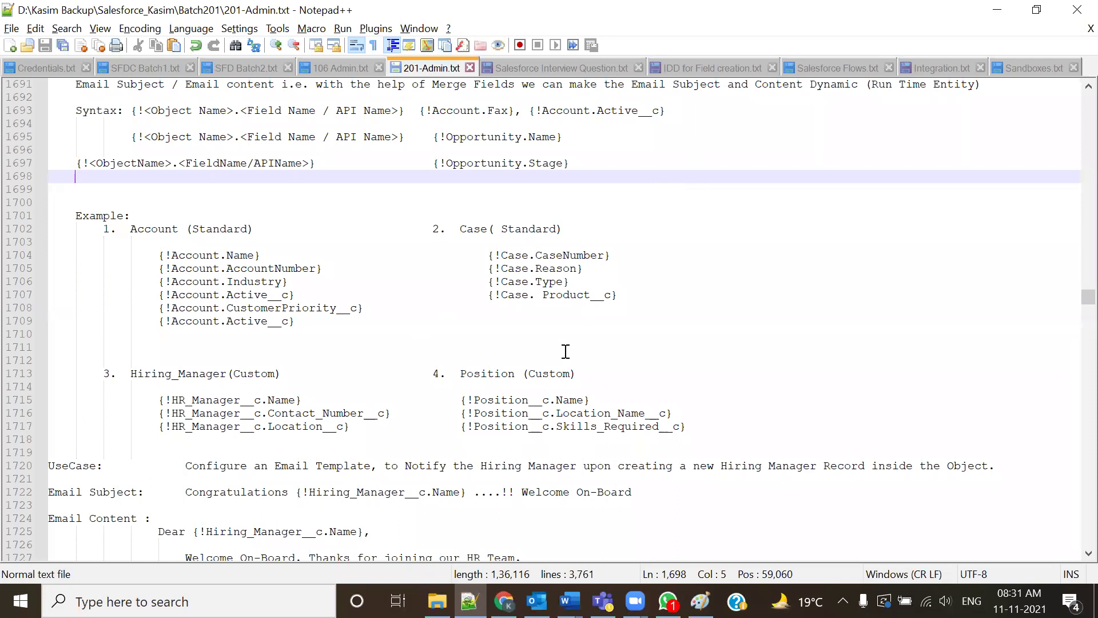
Review the standard and custom object merge field examples and the Hiring Manager email template use case.
{"action": "left_click_drag", "start_coordinate": [685, 426], "coordinate": [281, 270]}
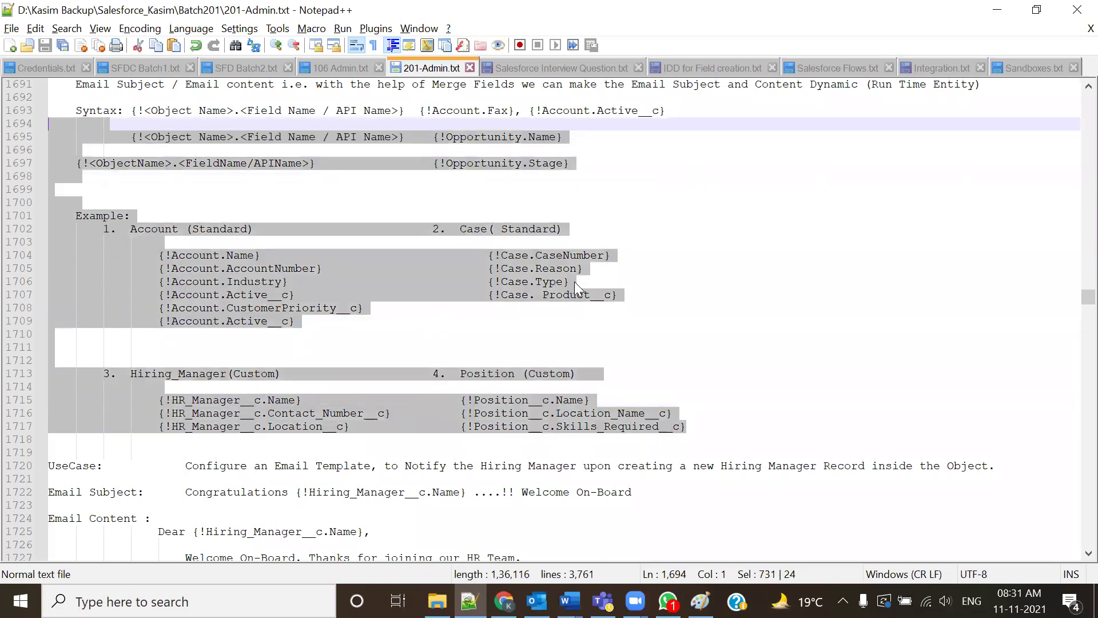
{"action": "scroll", "coordinate": [678, 387], "scroll_direction": "down", "scroll_amount": 5}
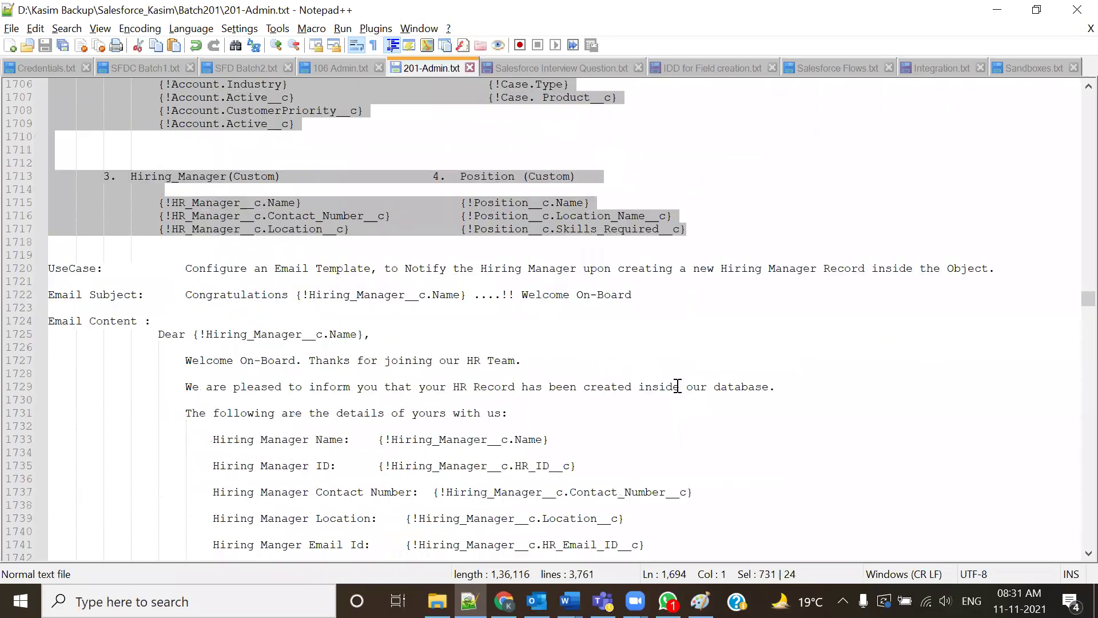
{"action": "left_click", "coordinate": [518, 397]}
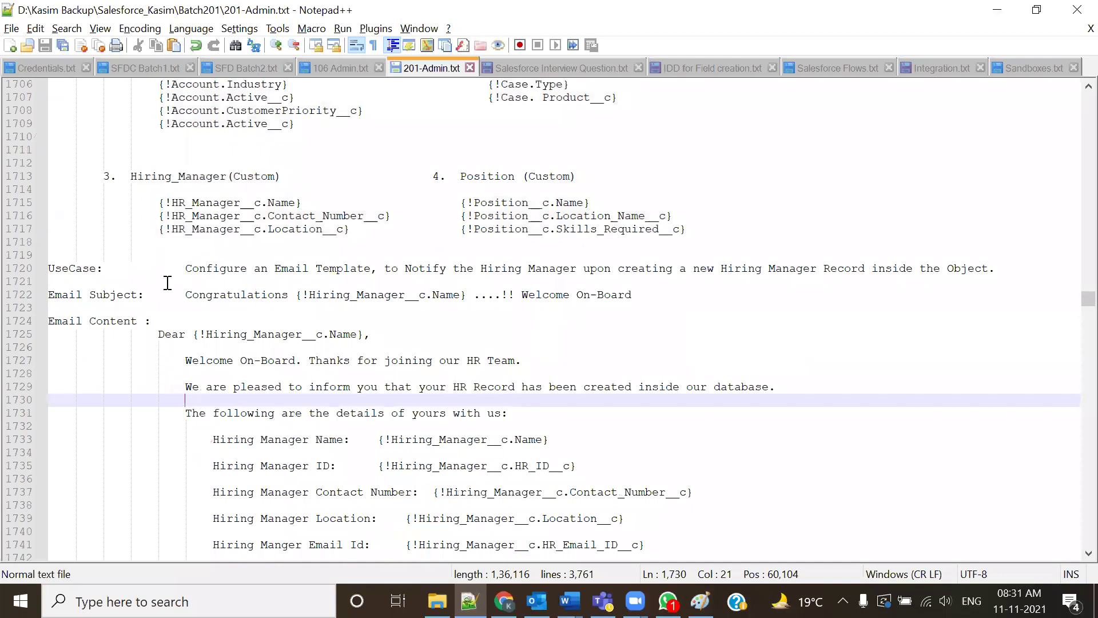
{"action": "left_click_drag", "start_coordinate": [185, 271], "coordinate": [868, 281]}
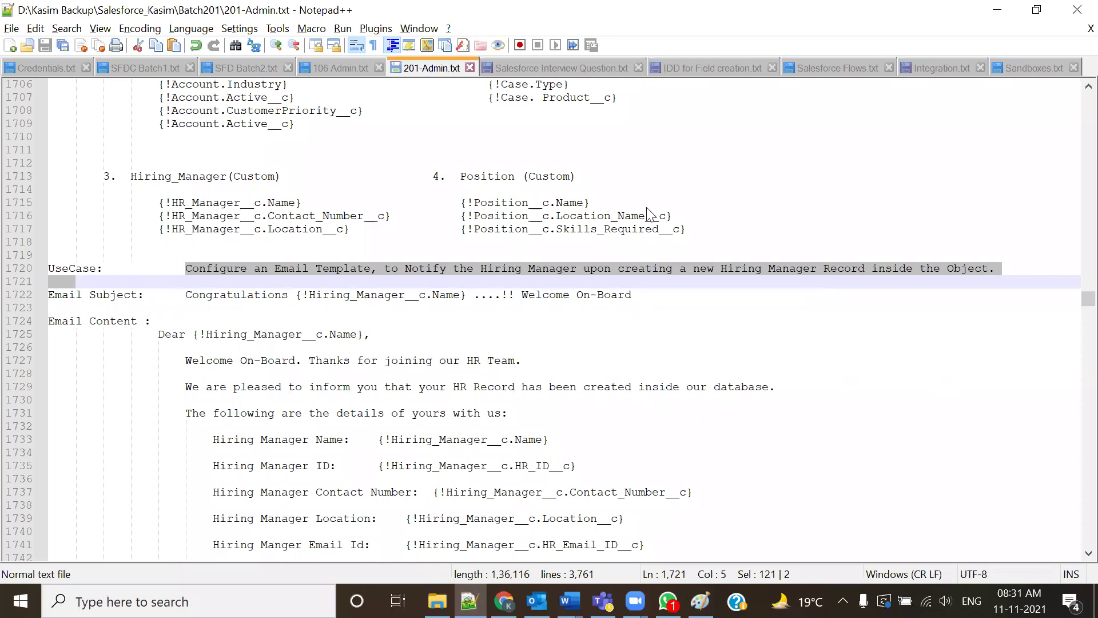
Switch to Salesforce in Chrome and start a new Hiring Manager record.
{"action": "key", "text": "alt+Tab"}
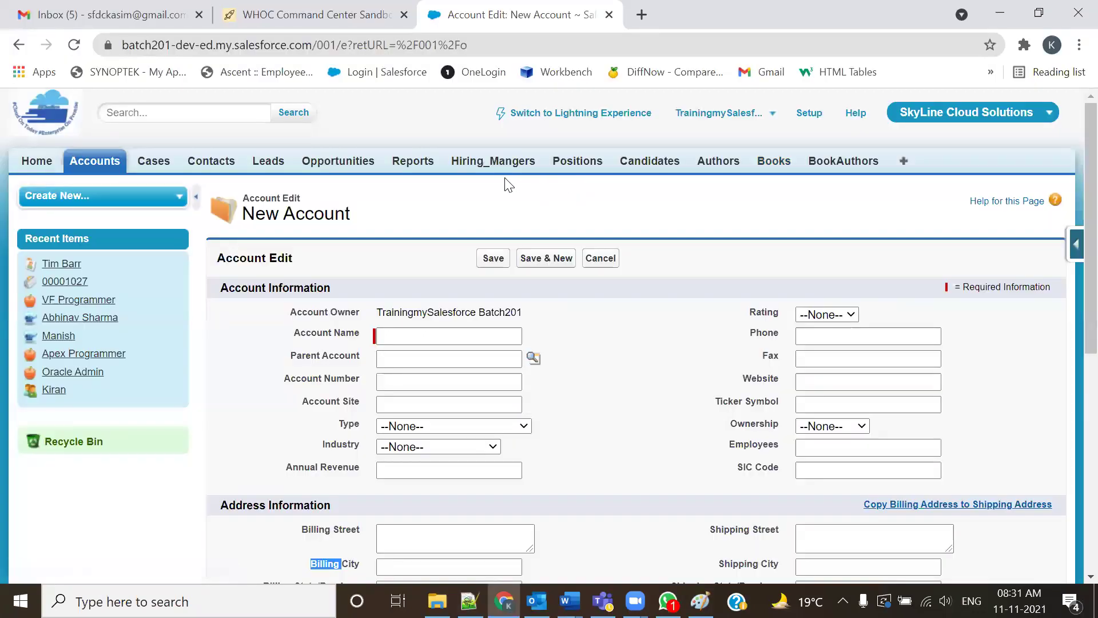
{"action": "left_click", "coordinate": [495, 175]}
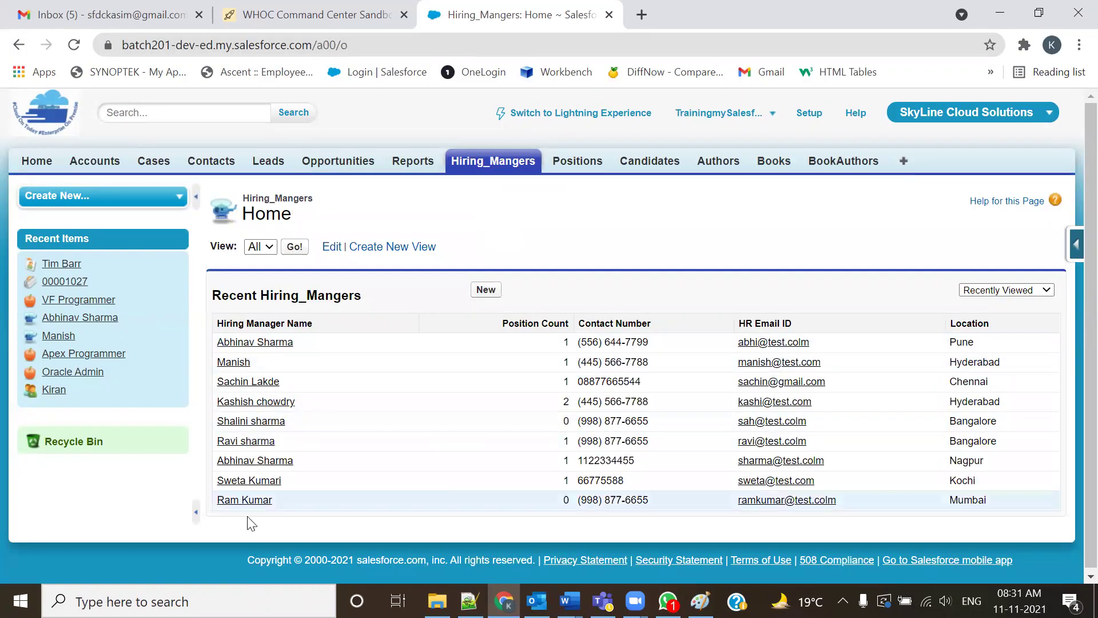
{"action": "left_click", "coordinate": [490, 290]}
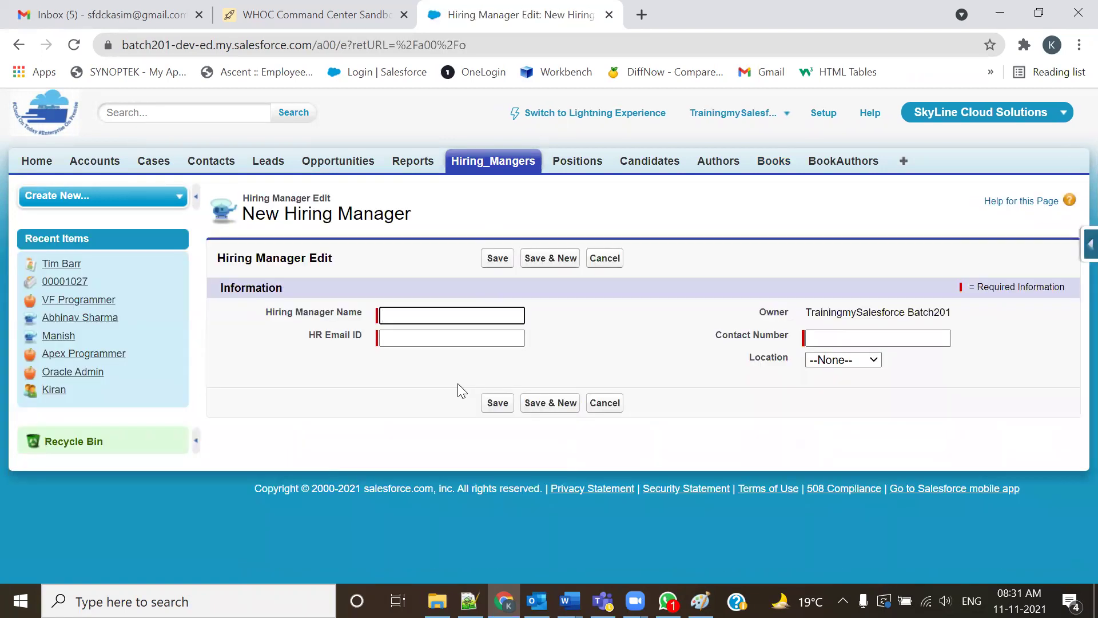
Enter the hiring manager's name in the new Hiring Manager record.
{"action": "left_click", "coordinate": [447, 319]}
{"action": "key", "text": "Return"}
{"action": "type", "text": "rajwal"}
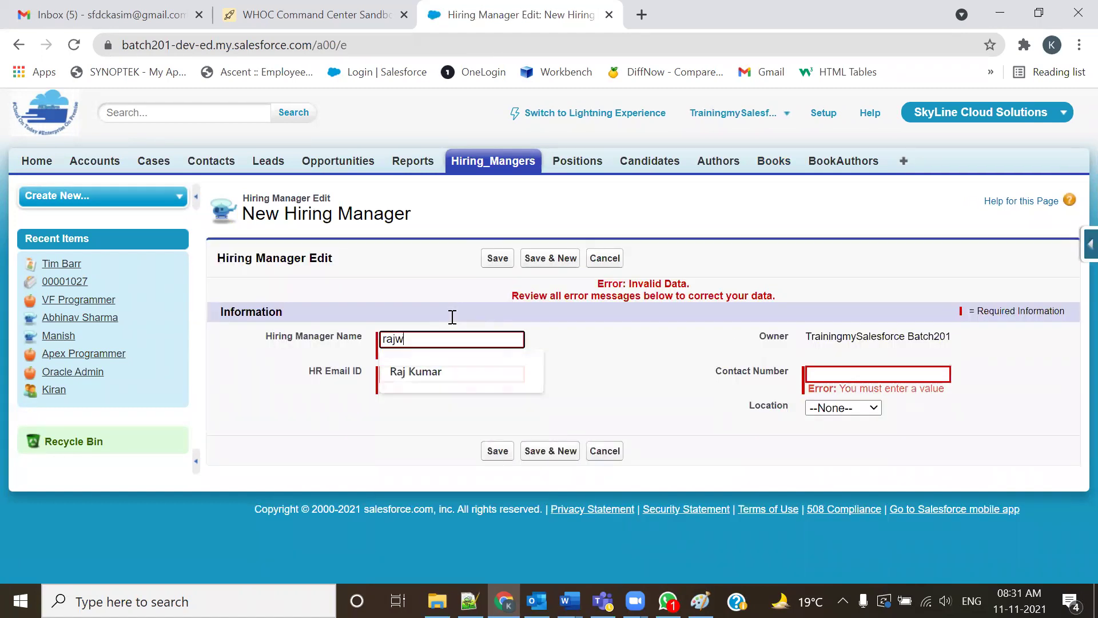
{"action": "key", "text": "BackSpace"}
{"action": "key", "text": "BackSpace"}
{"action": "key", "text": "BackSpace"}
{"action": "key", "text": "BackSpace"}
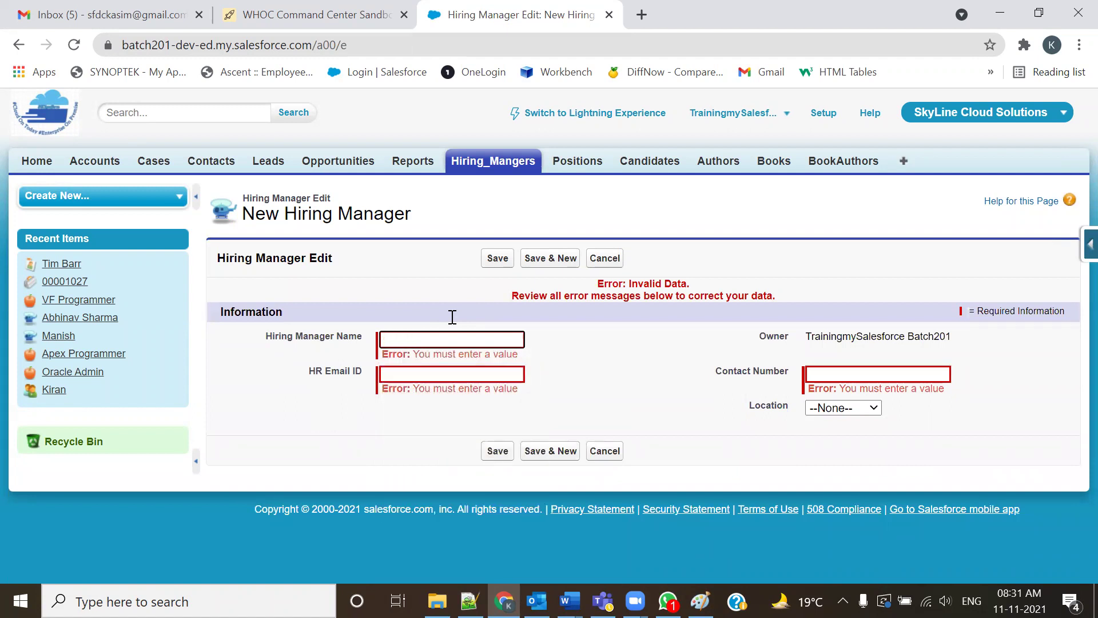
{"action": "type", "text": "Prajwal"}
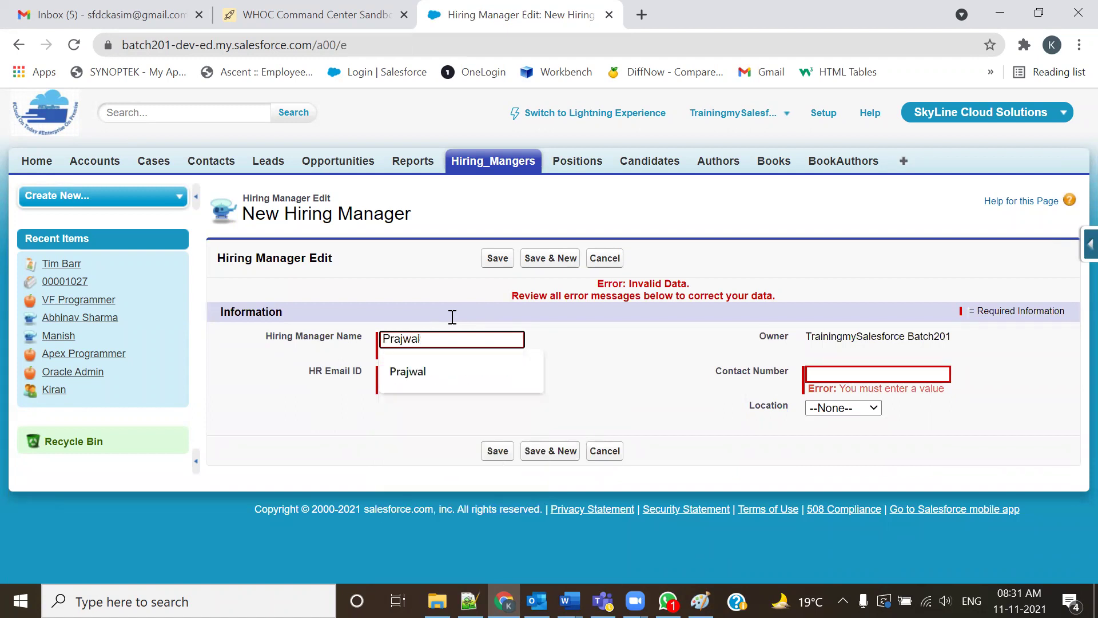
Fill in the hiring manager's HR email and contact number, set Location to Chennai, and save the record.
{"action": "key", "text": "Tab"}
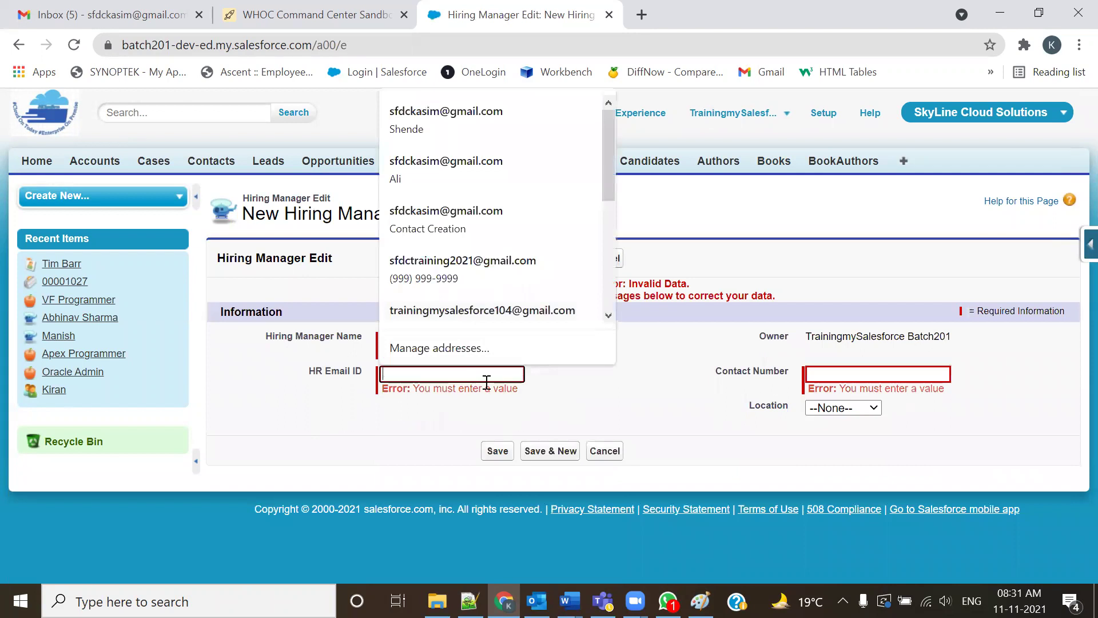
{"action": "left_click", "coordinate": [482, 310]}
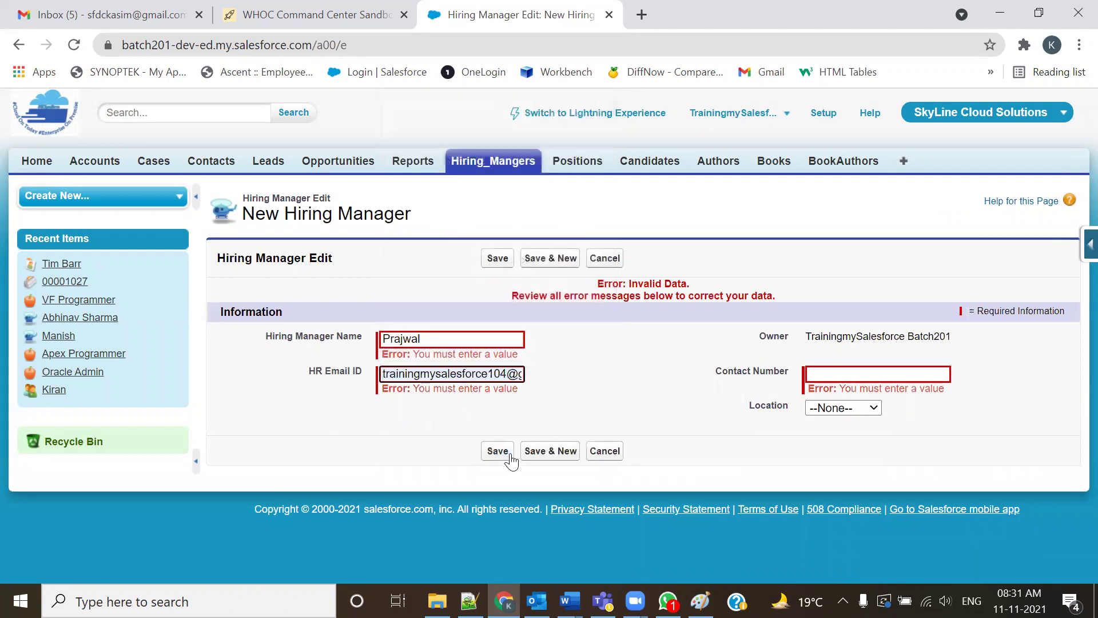
{"action": "left_click", "coordinate": [817, 373]}
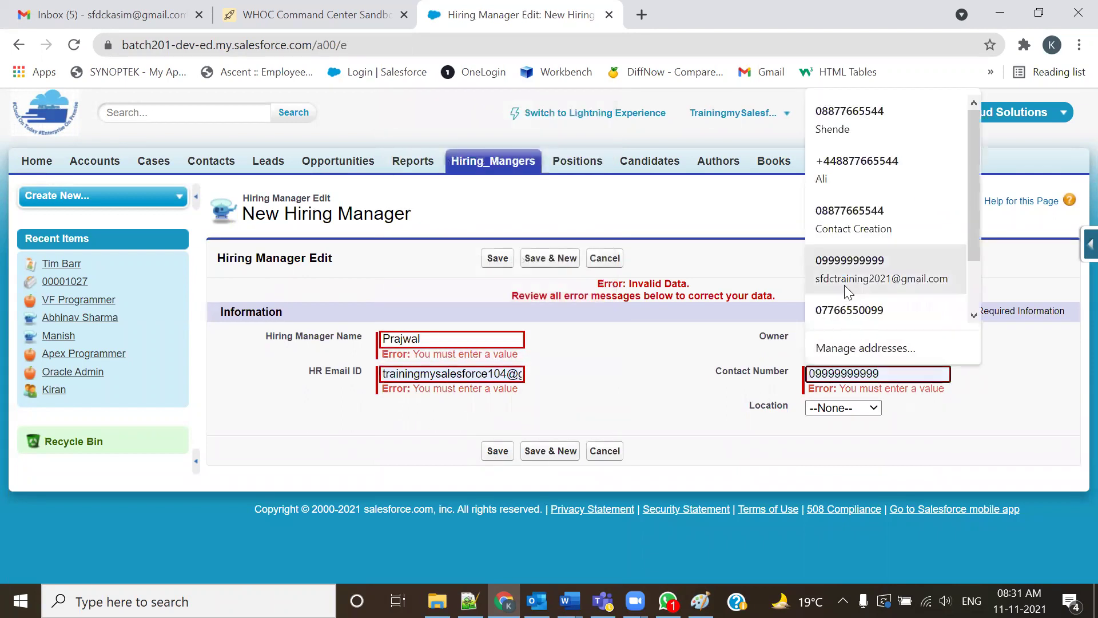
{"action": "left_click", "coordinate": [844, 285]}
{"action": "left_click", "coordinate": [846, 407]}
{"action": "left_click", "coordinate": [831, 451]}
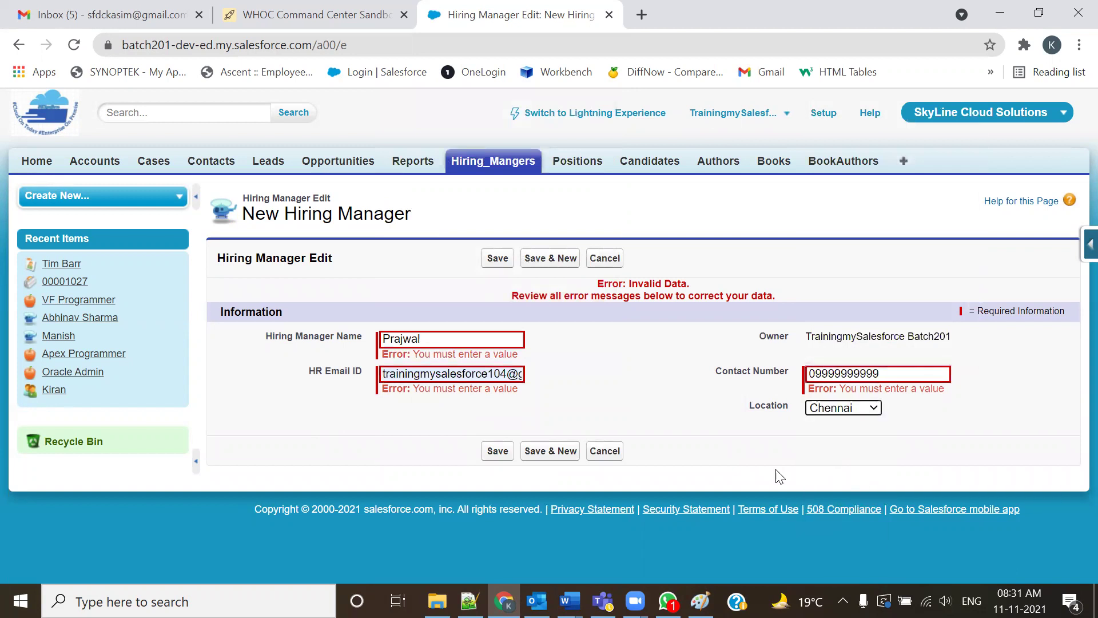
{"action": "left_click", "coordinate": [498, 450]}
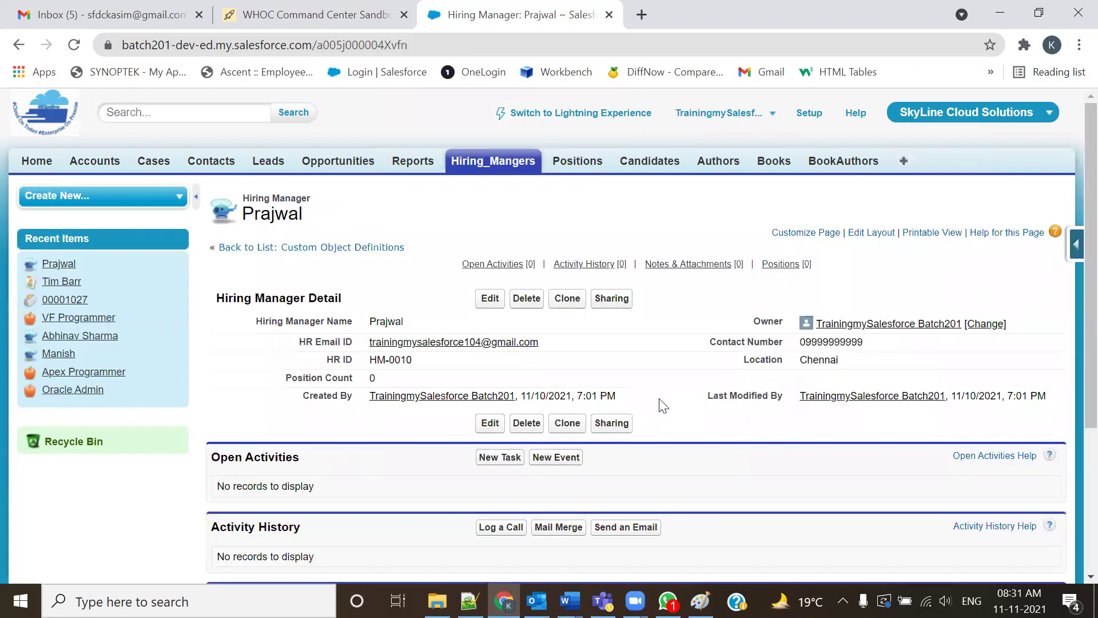
Examine the Hiring Manager Name and HR Email ID fields on the saved record.
{"action": "left_click_drag", "start_coordinate": [425, 319], "coordinate": [340, 325]}
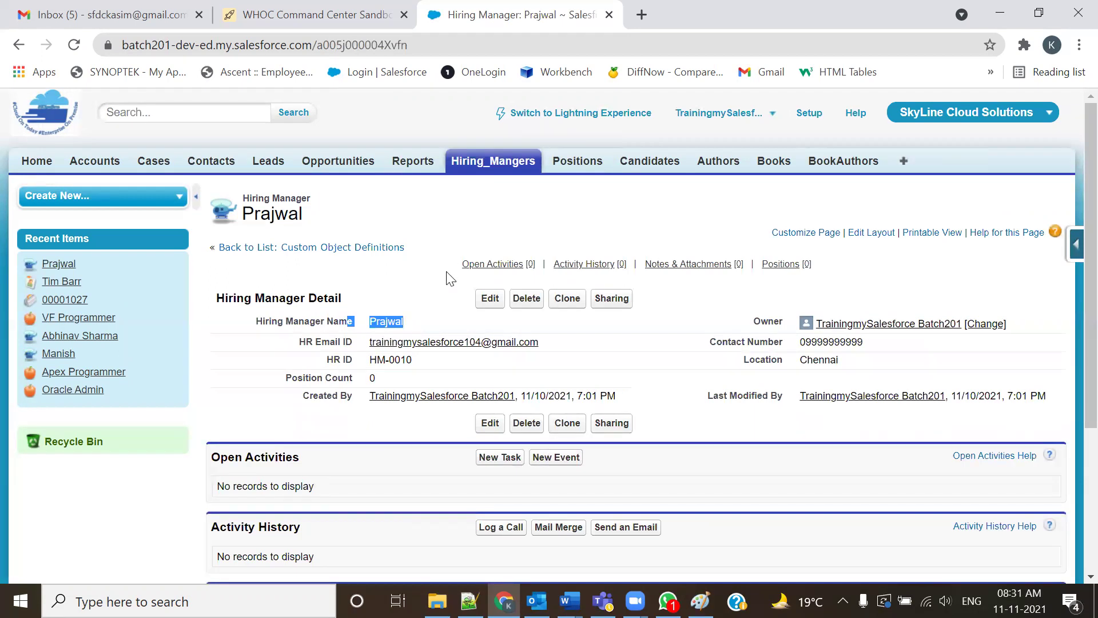
{"action": "left_click_drag", "start_coordinate": [549, 347], "coordinate": [369, 356]}
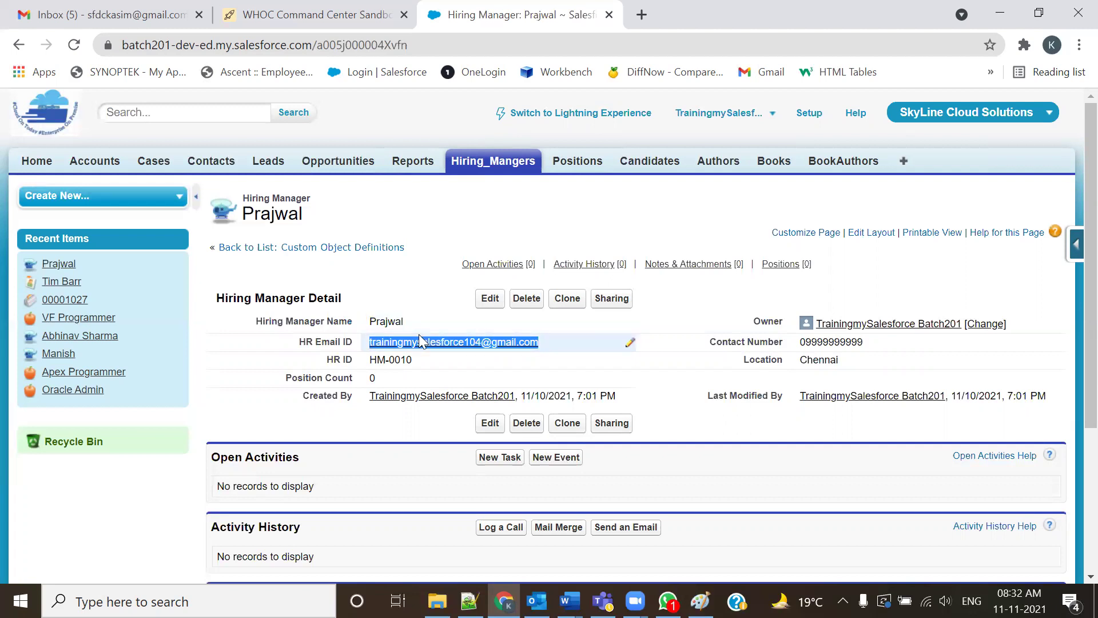
{"action": "left_click_drag", "start_coordinate": [418, 324], "coordinate": [372, 321]}
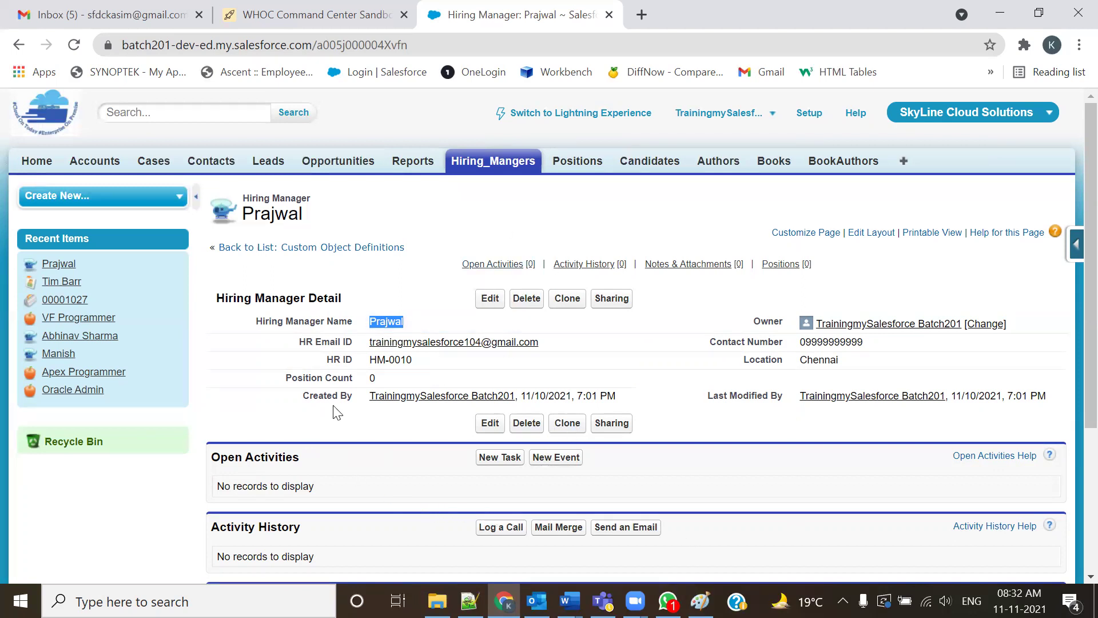
{"action": "left_click_drag", "start_coordinate": [514, 361], "coordinate": [367, 341]}
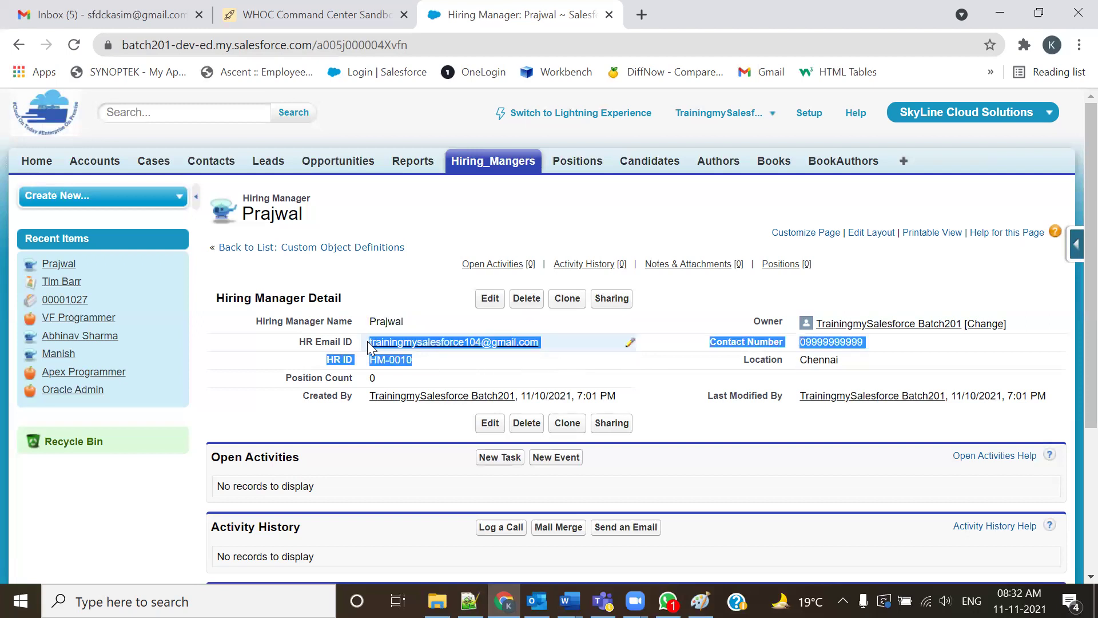
{"action": "left_click", "coordinate": [235, 367]}
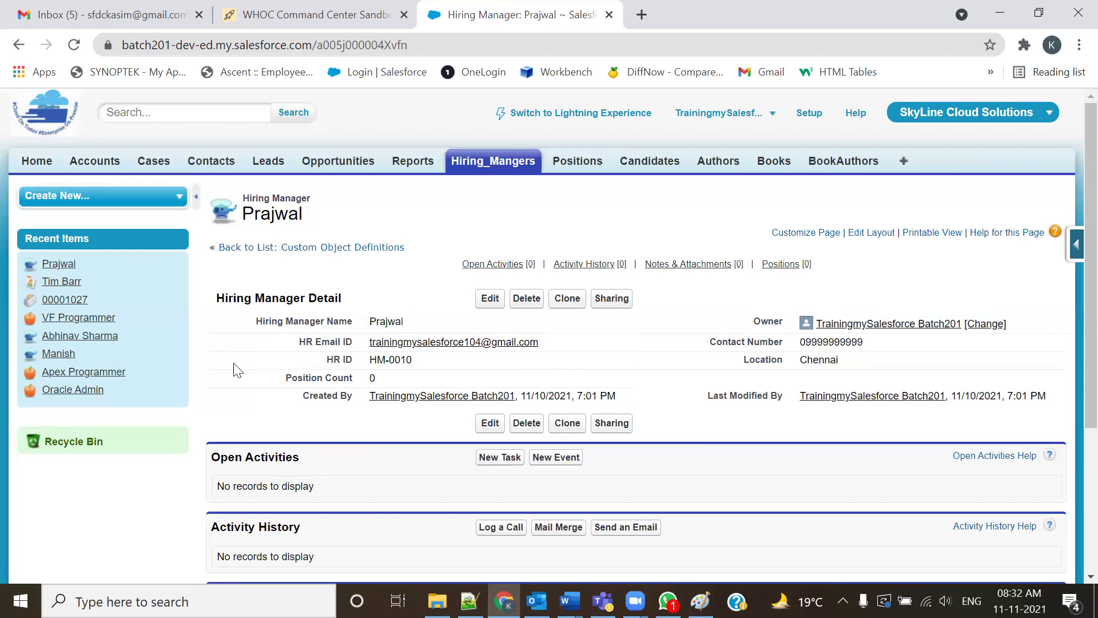
{"action": "triple_click", "coordinate": [466, 343]}
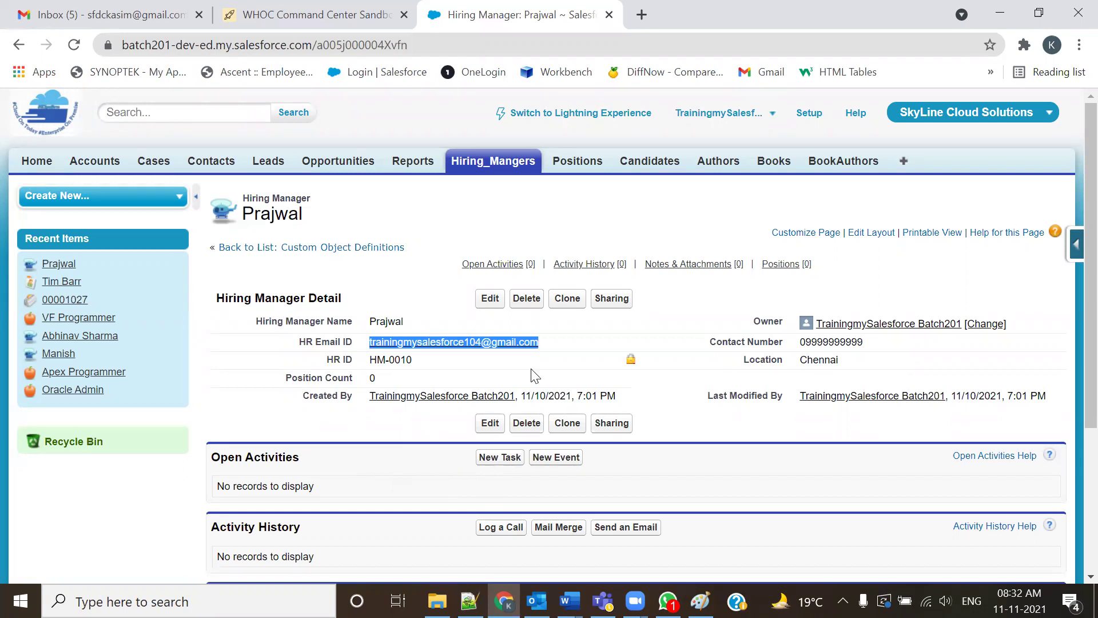
Open the Classic Email Templates list in the Communication Templates setup area.
{"action": "left_click", "coordinate": [805, 120]}
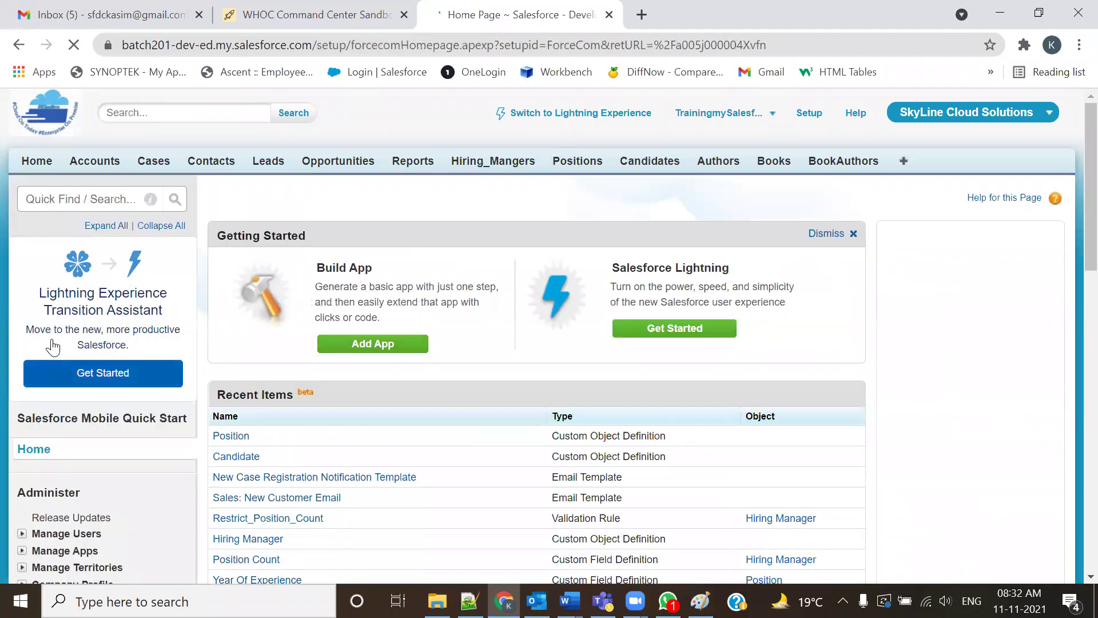
{"action": "scroll", "coordinate": [52, 346], "scroll_direction": "down", "scroll_amount": 4}
{"action": "scroll", "coordinate": [53, 346], "scroll_direction": "down", "scroll_amount": 3}
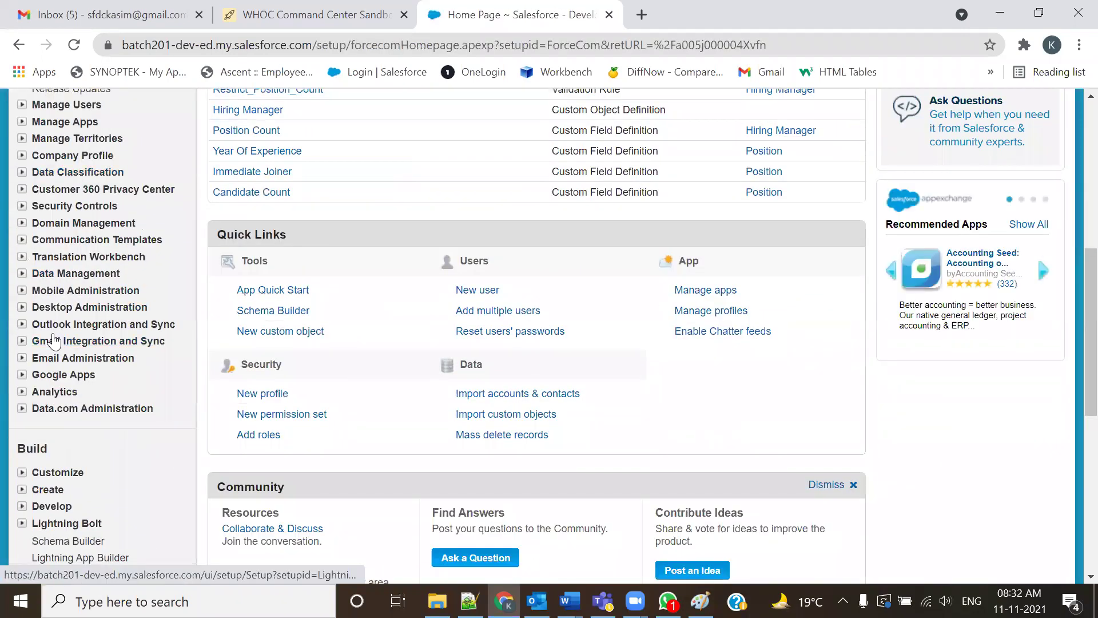
{"action": "left_click", "coordinate": [17, 241]}
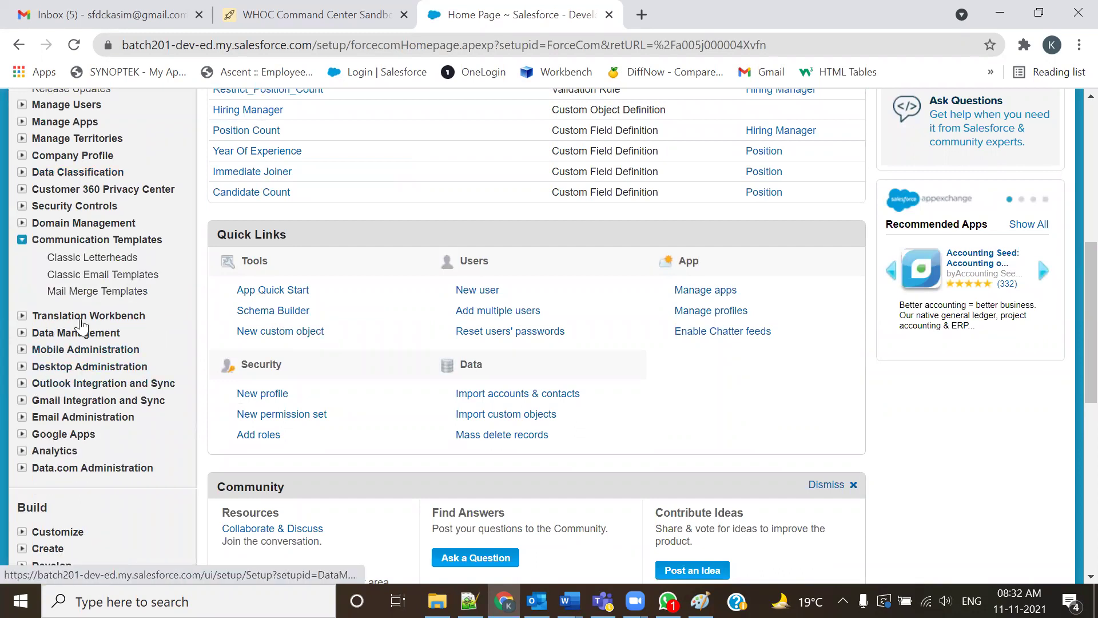
{"action": "left_click", "coordinate": [122, 278]}
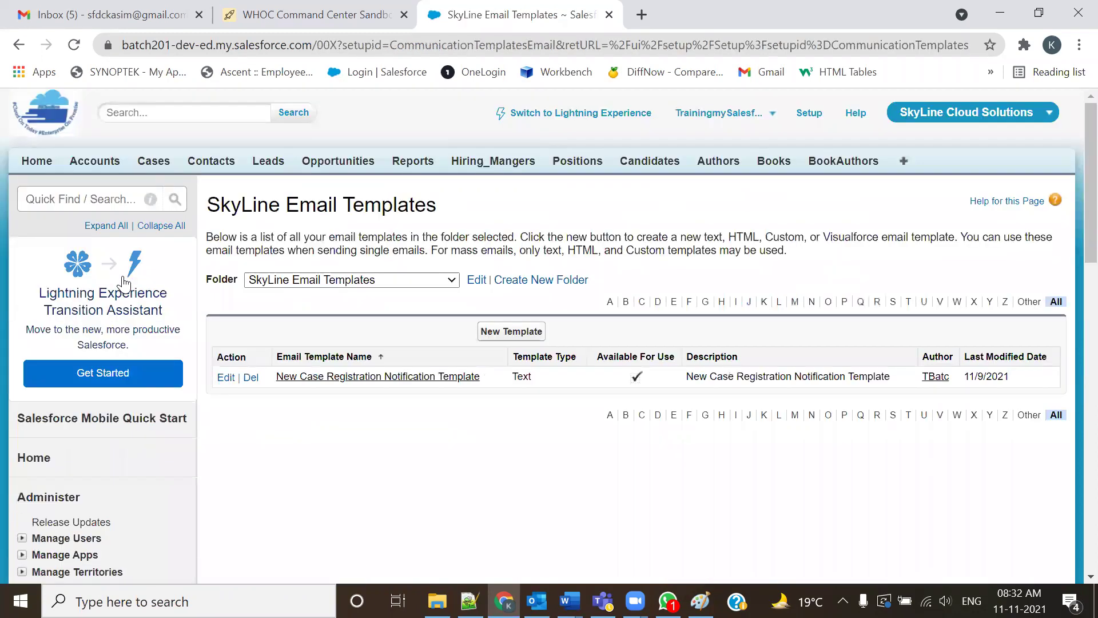
Start a new email template of type Text.
{"action": "left_click", "coordinate": [464, 382]}
{"action": "left_click", "coordinate": [512, 331]}
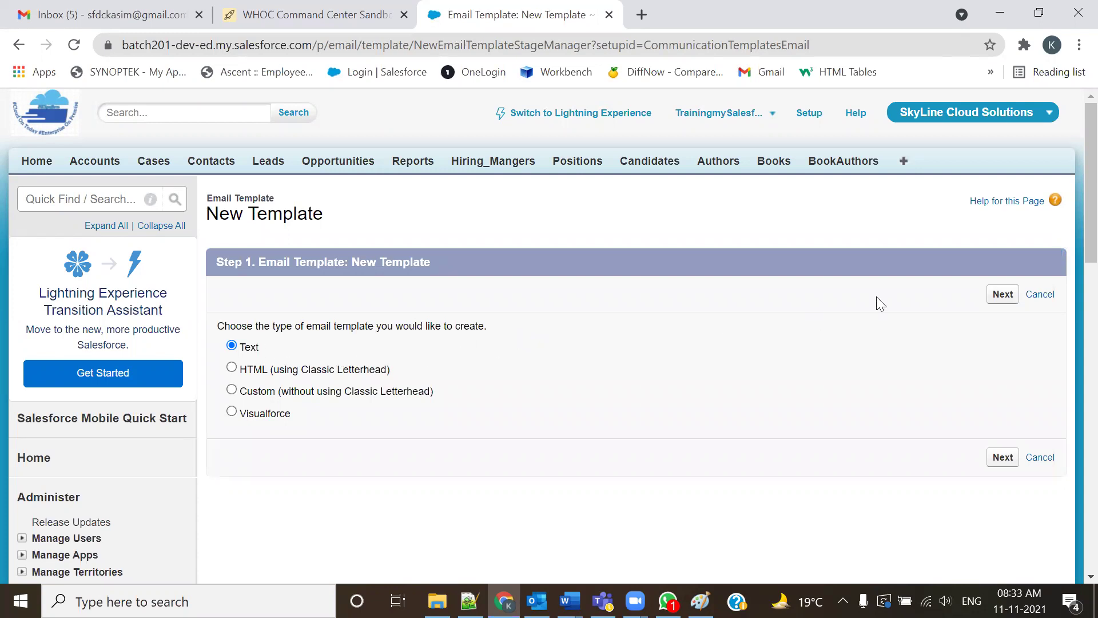
{"action": "left_click", "coordinate": [1007, 300]}
Make the template available for use and name it New Hiring Manager Creation Notification Template, with the matching unique name.
{"action": "scroll", "coordinate": [621, 483], "scroll_direction": "down", "scroll_amount": 5}
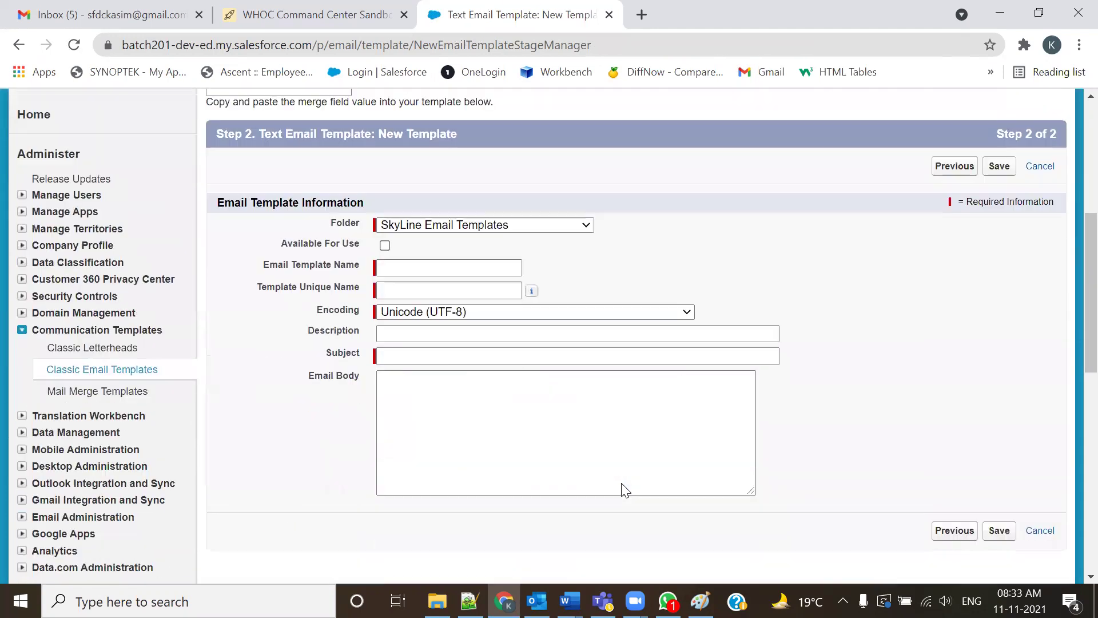
{"action": "left_click", "coordinate": [385, 244]}
{"action": "left_click", "coordinate": [393, 267]}
{"action": "type", "text": "New"}
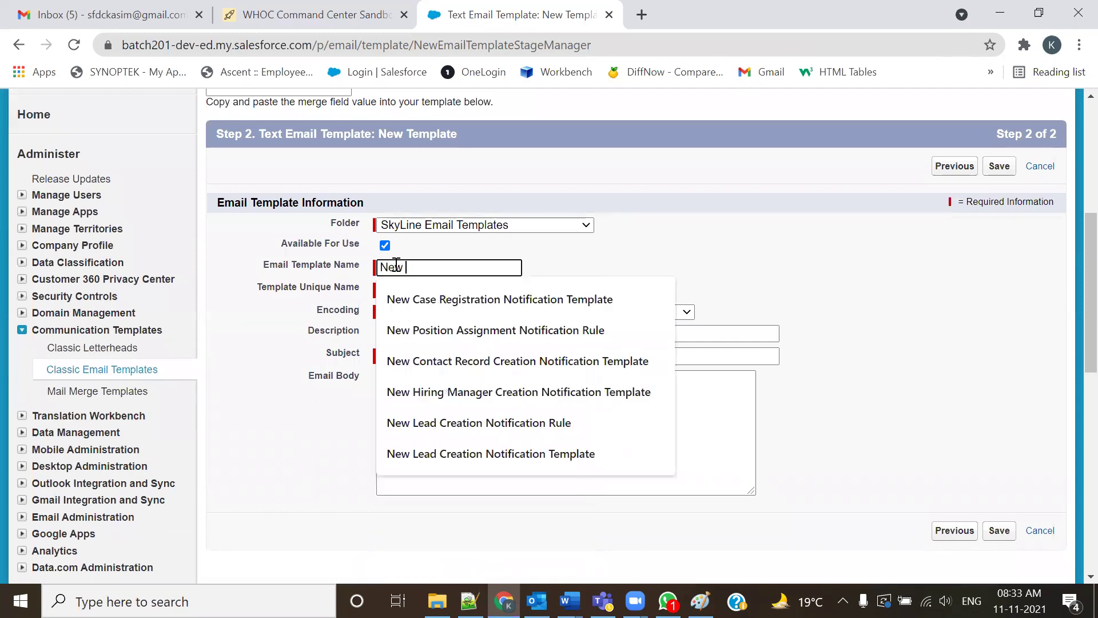
{"action": "type", "text": " Hir"}
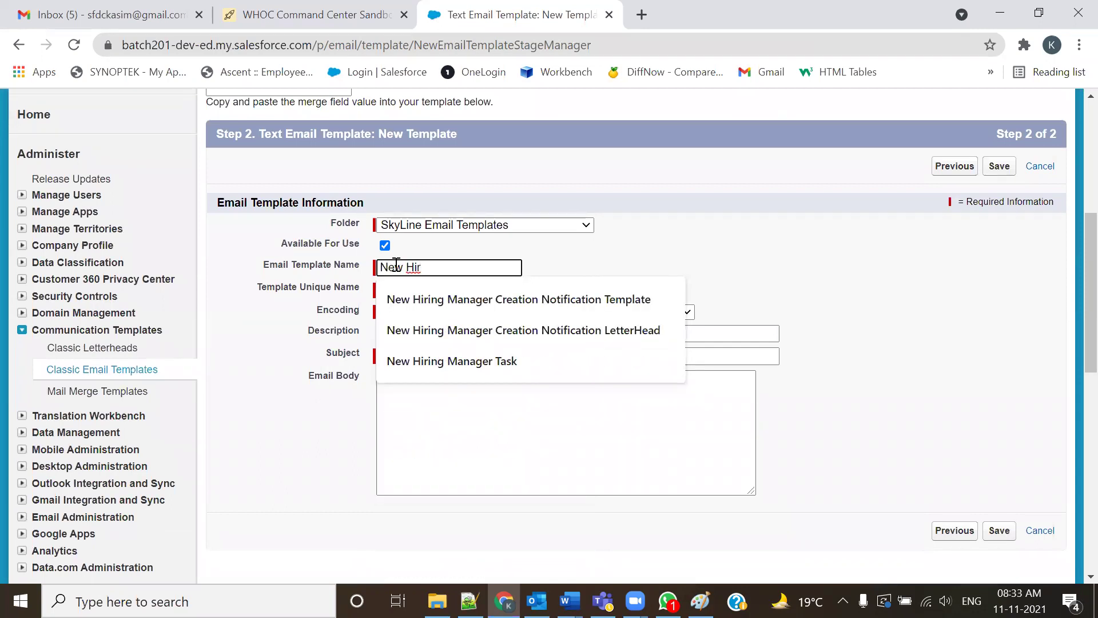
{"action": "key", "text": "Down"}
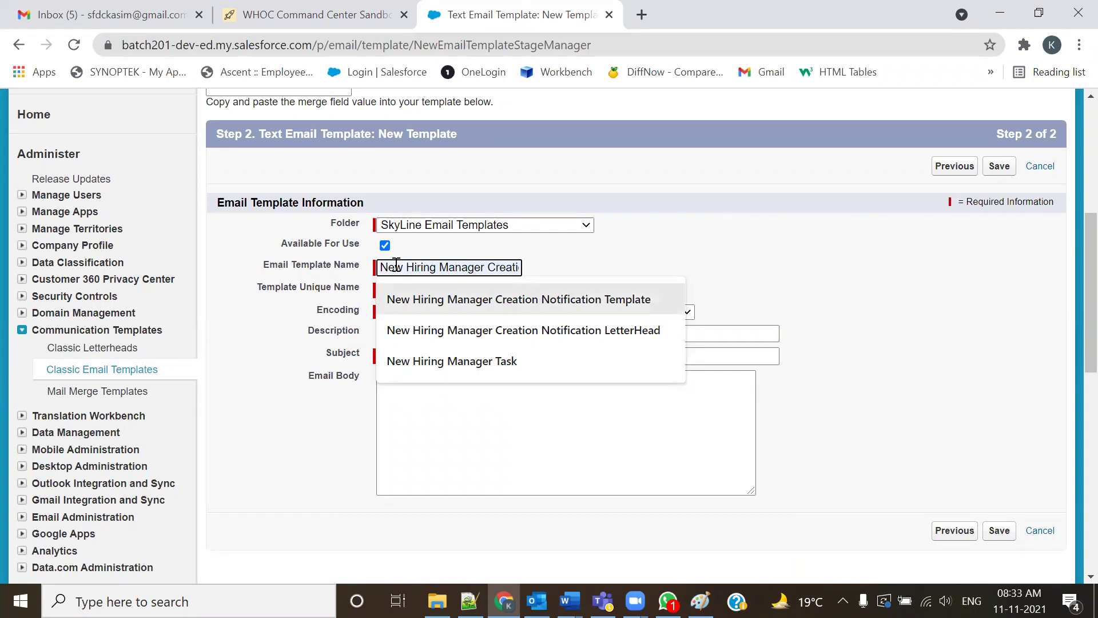
{"action": "key", "text": "Return"}
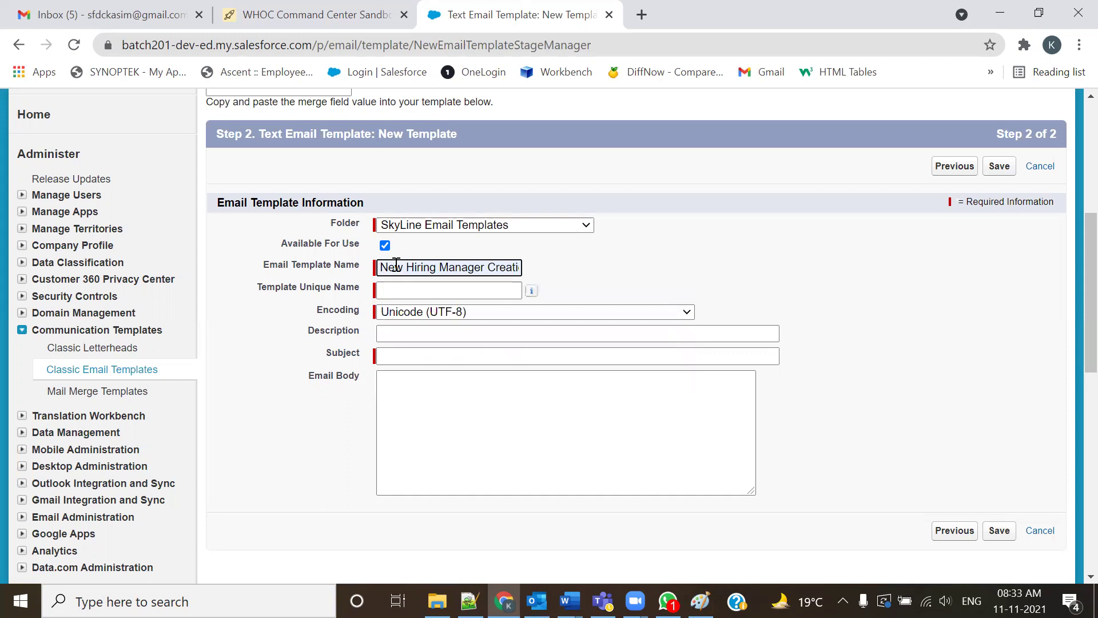
{"action": "key", "text": "Tab"}
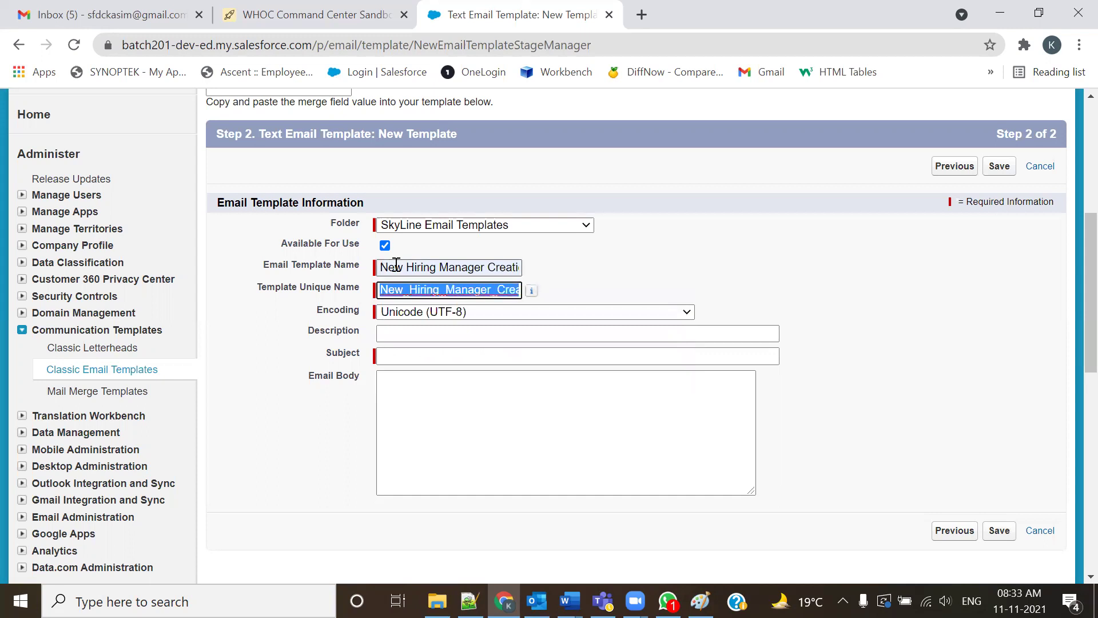
Copy the template name into the description and enlarge the Email Body box.
{"action": "triple_click", "coordinate": [494, 273]}
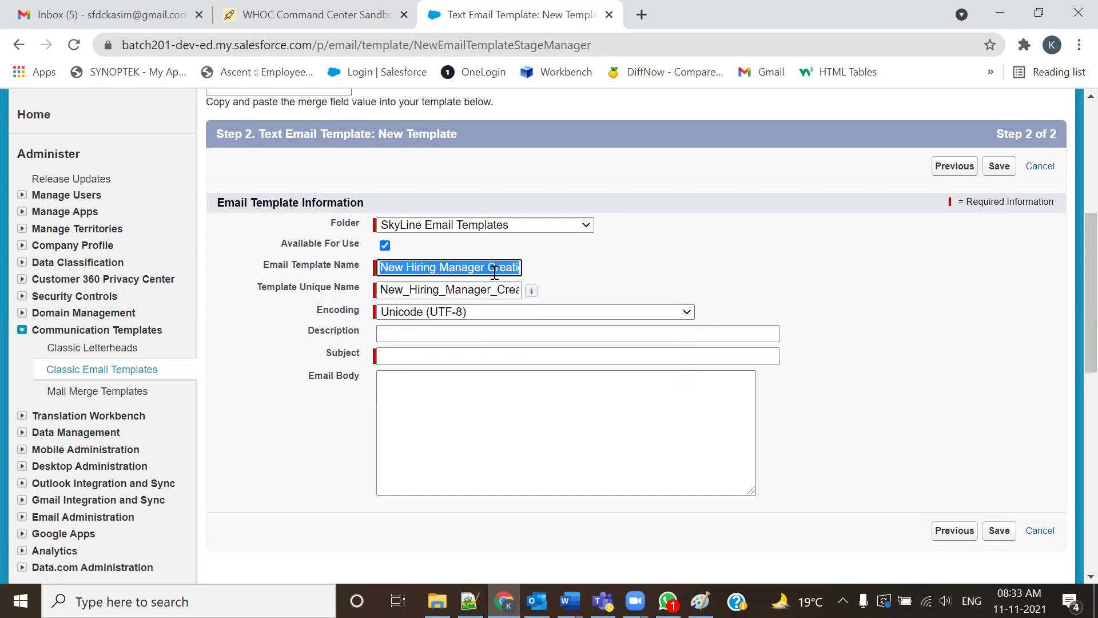
{"action": "key", "text": "ctrl+c"}
{"action": "left_click", "coordinate": [466, 331]}
{"action": "key", "text": "ctrl+v"}
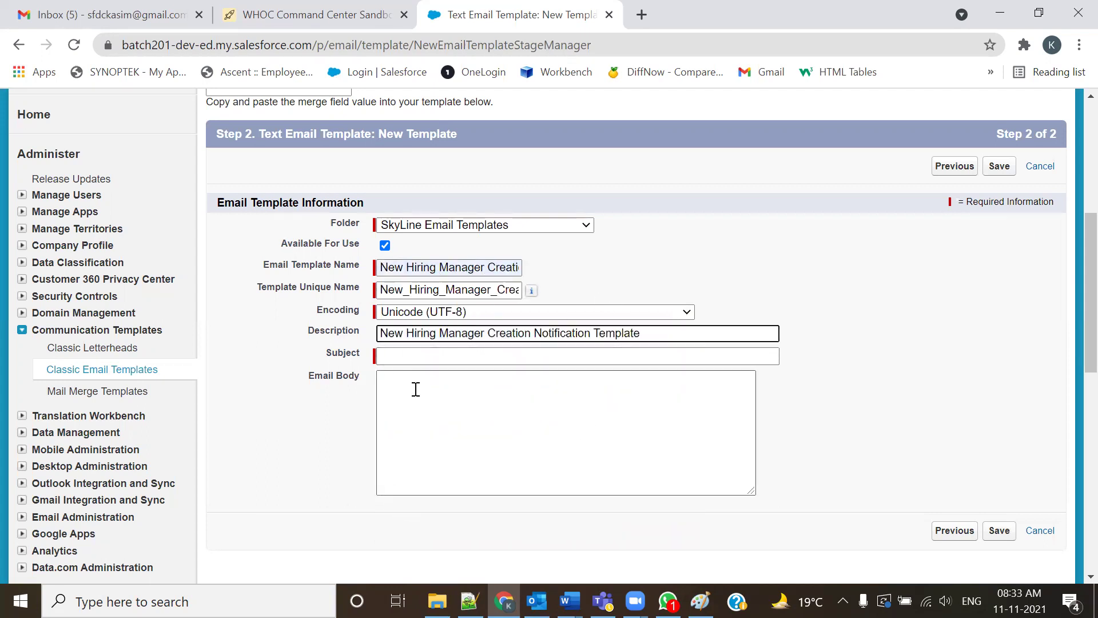
{"action": "left_click", "coordinate": [755, 490]}
{"action": "left_click_drag", "start_coordinate": [754, 491], "coordinate": [915, 533]}
Switch to the 201-Admin.txt notes in Notepad++ and examine the Congratulations text of the Hiring Manager email subject.
{"action": "key", "text": "alt+Tab"}
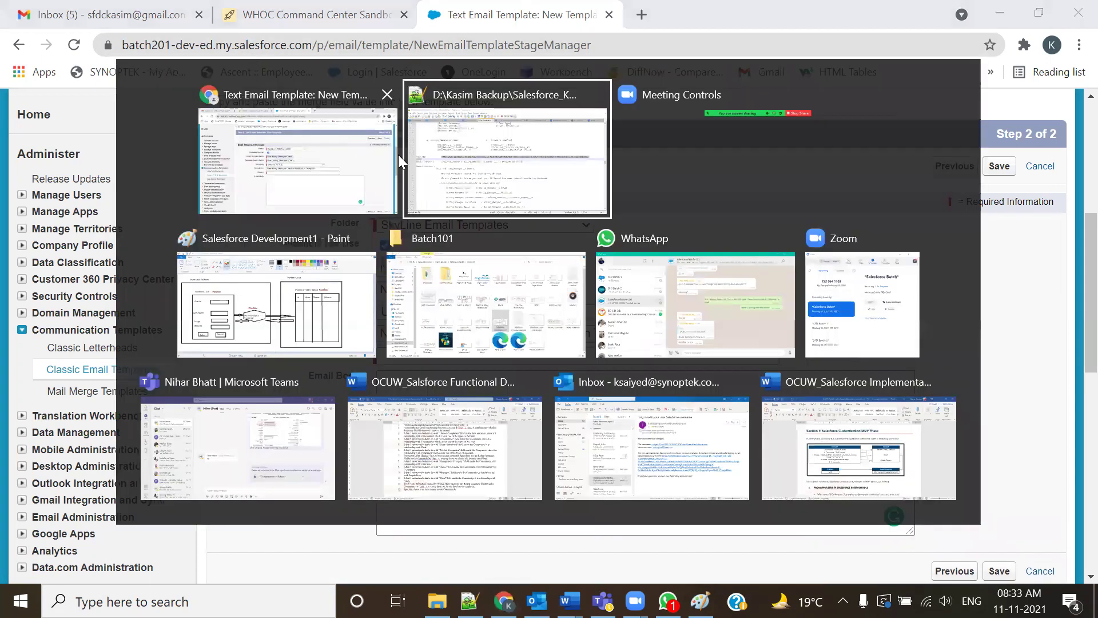
{"action": "left_click", "coordinate": [434, 217]}
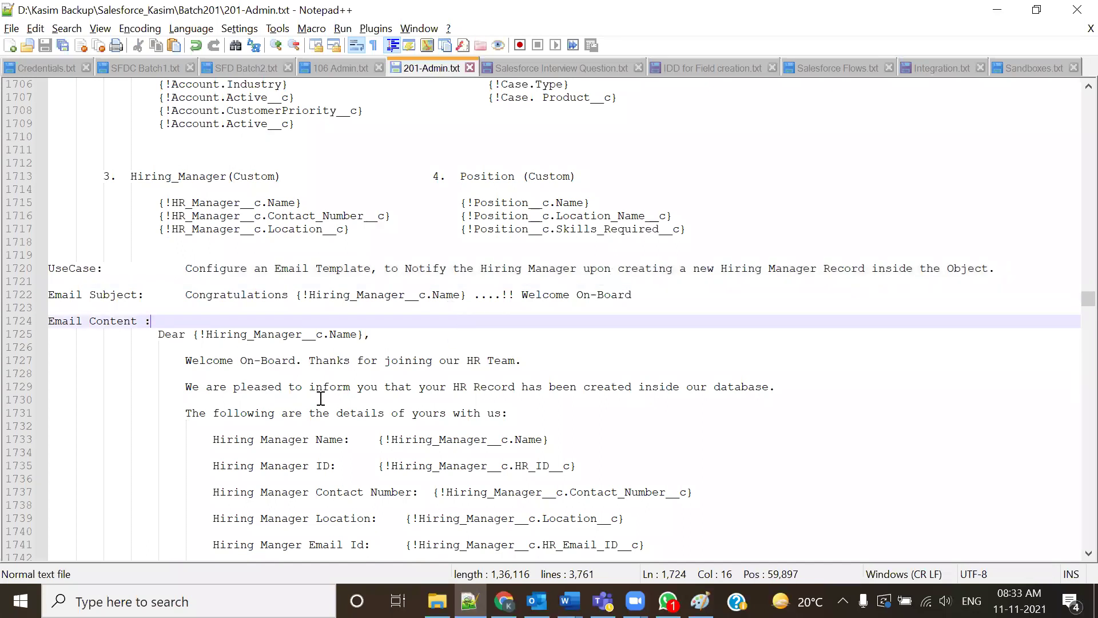
{"action": "left_click_drag", "start_coordinate": [191, 295], "coordinate": [288, 295]}
{"action": "left_click", "coordinate": [294, 296]}
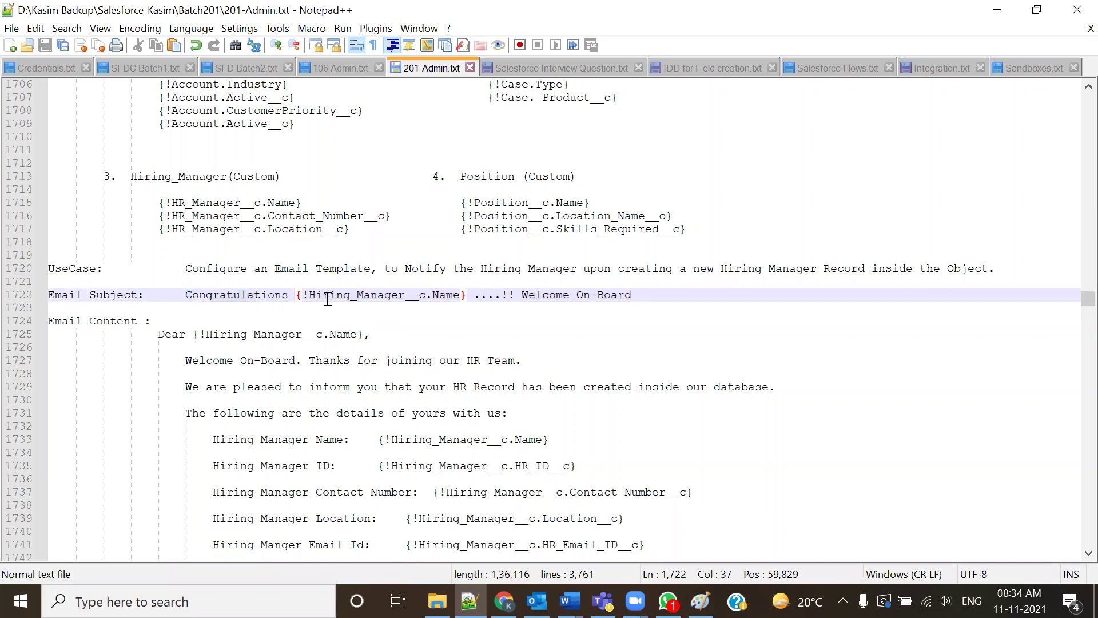
Review the fixed customer name in the plain text Case template example for comparison with the Hiring Manager template.
{"action": "scroll", "coordinate": [311, 295], "scroll_direction": "up", "scroll_amount": 13}
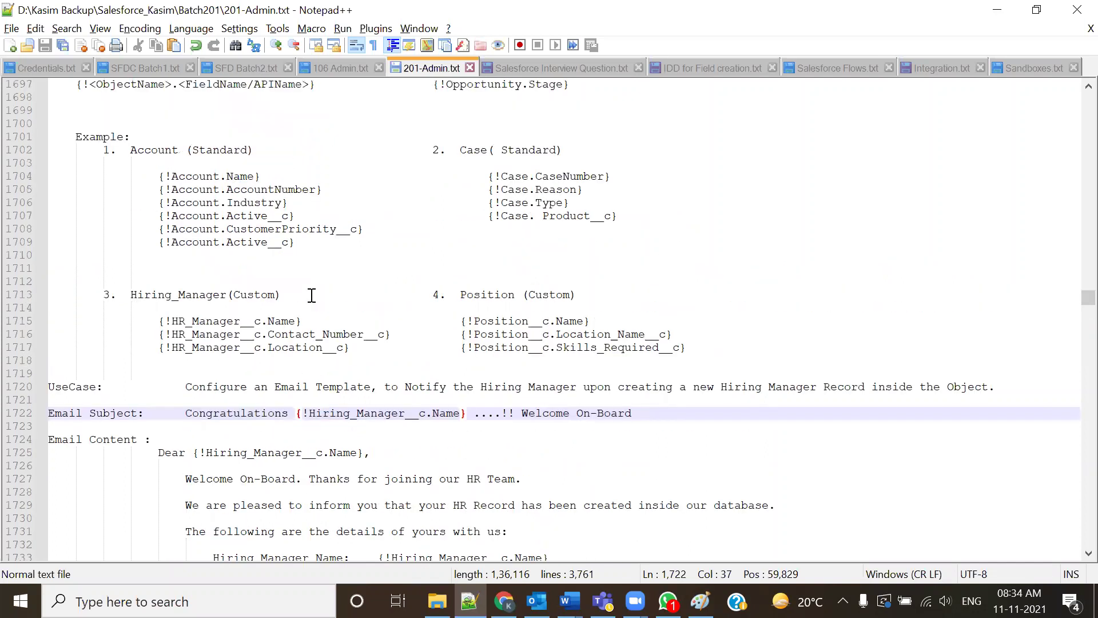
{"action": "scroll", "coordinate": [337, 279], "scroll_direction": "up", "scroll_amount": 10}
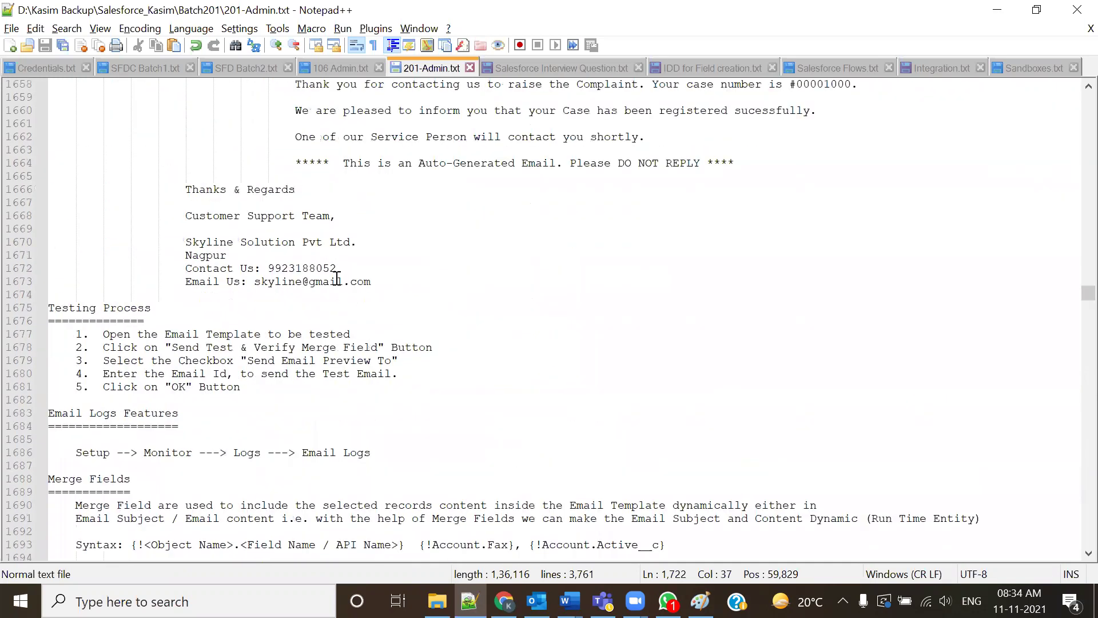
{"action": "scroll", "coordinate": [301, 297], "scroll_direction": "up", "scroll_amount": 2}
{"action": "scroll", "coordinate": [302, 297], "scroll_direction": "down", "scroll_amount": 4}
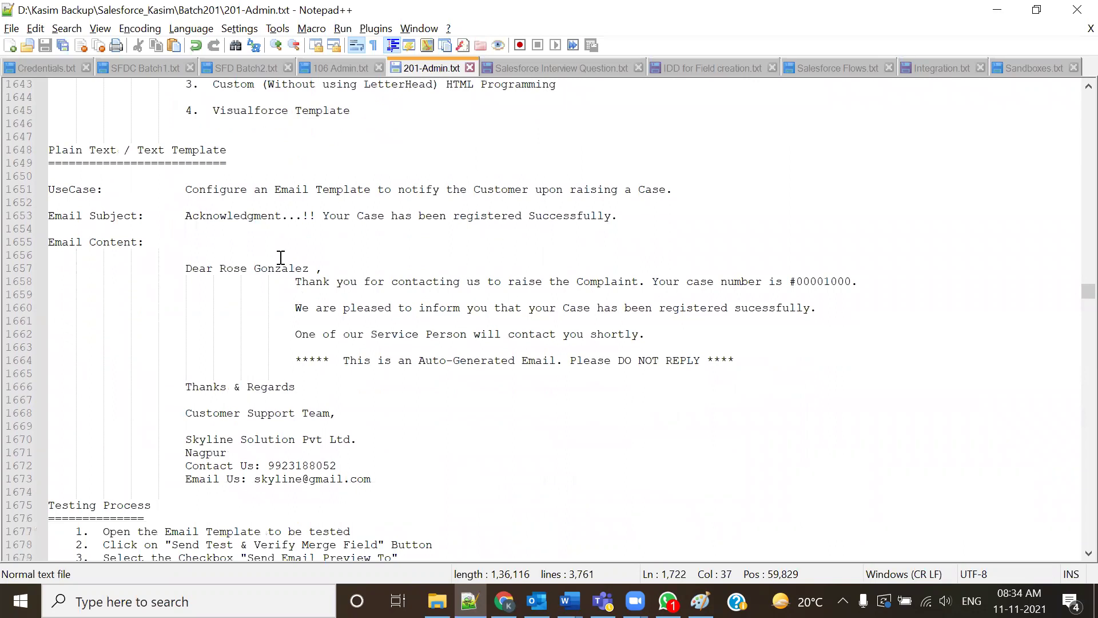
{"action": "left_click_drag", "start_coordinate": [219, 269], "coordinate": [261, 269]}
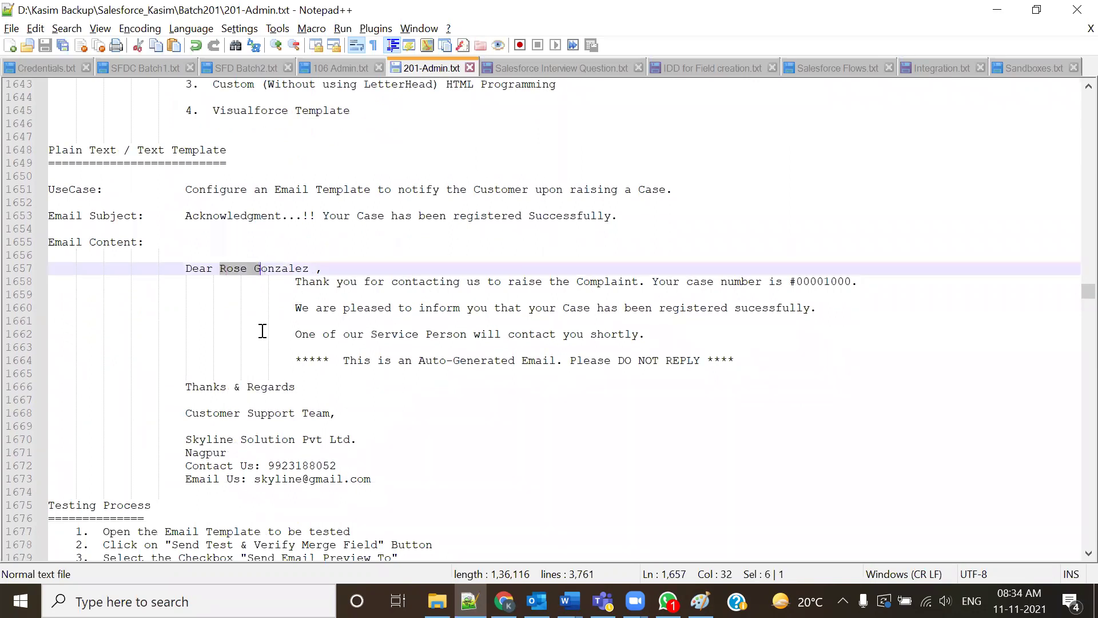
{"action": "scroll", "coordinate": [279, 379], "scroll_direction": "down", "scroll_amount": 4}
{"action": "scroll", "coordinate": [279, 379], "scroll_direction": "down", "scroll_amount": 19}
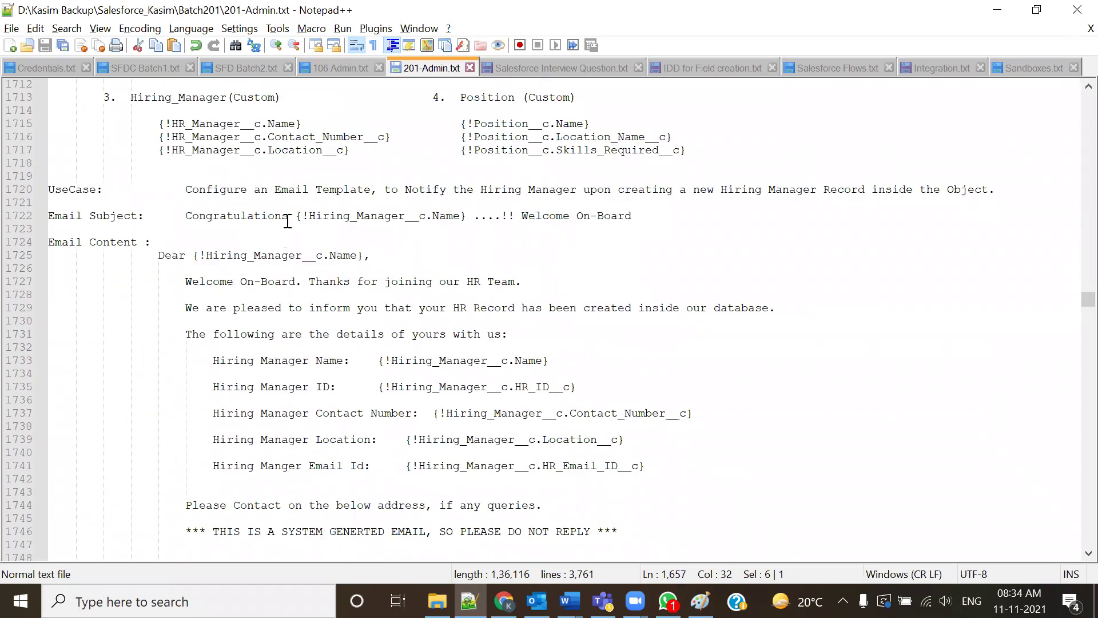
Examine the {!Hiring_Manager__c.Name} merge field within the Email Subject line.
{"action": "left_click", "coordinate": [294, 221]}
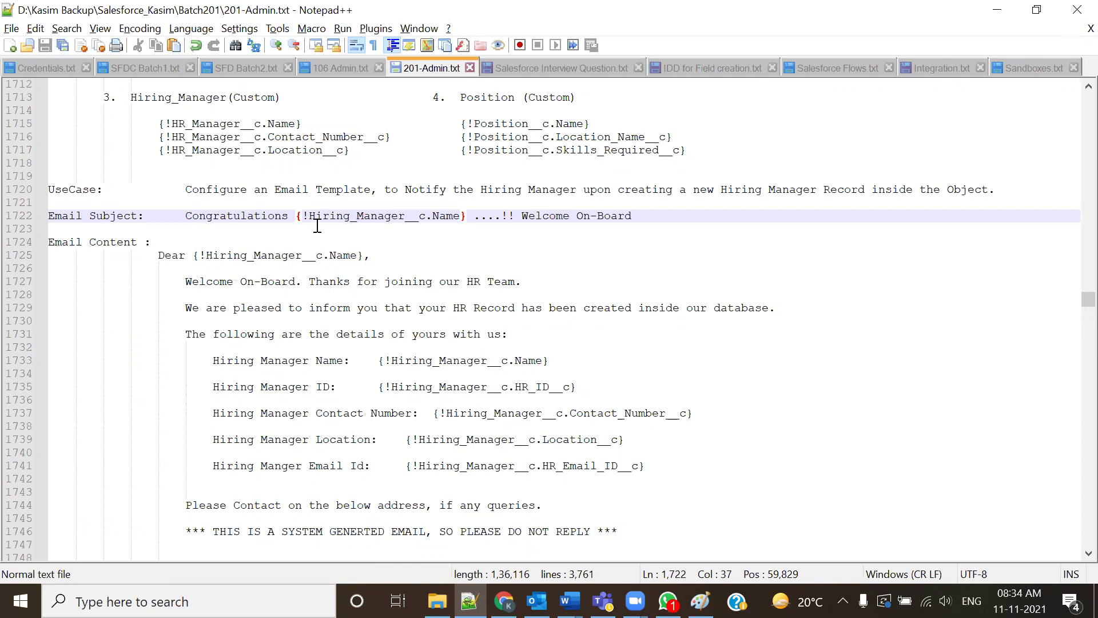
{"action": "left_click_drag", "start_coordinate": [295, 216], "coordinate": [409, 211]}
{"action": "left_click", "coordinate": [403, 243]}
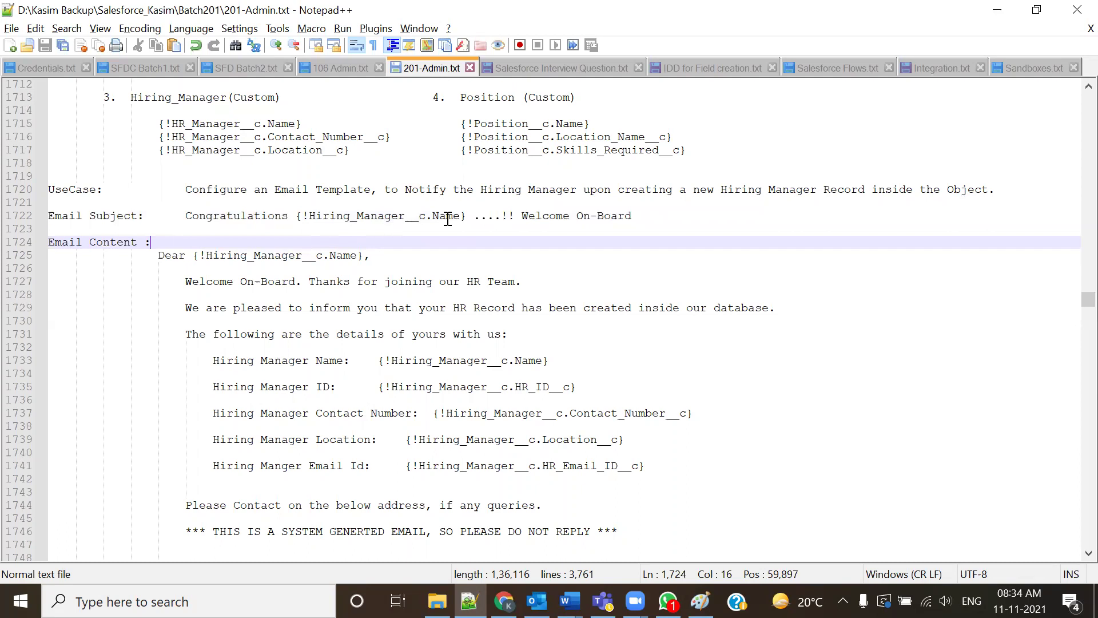
{"action": "left_click_drag", "start_coordinate": [466, 216], "coordinate": [314, 226]}
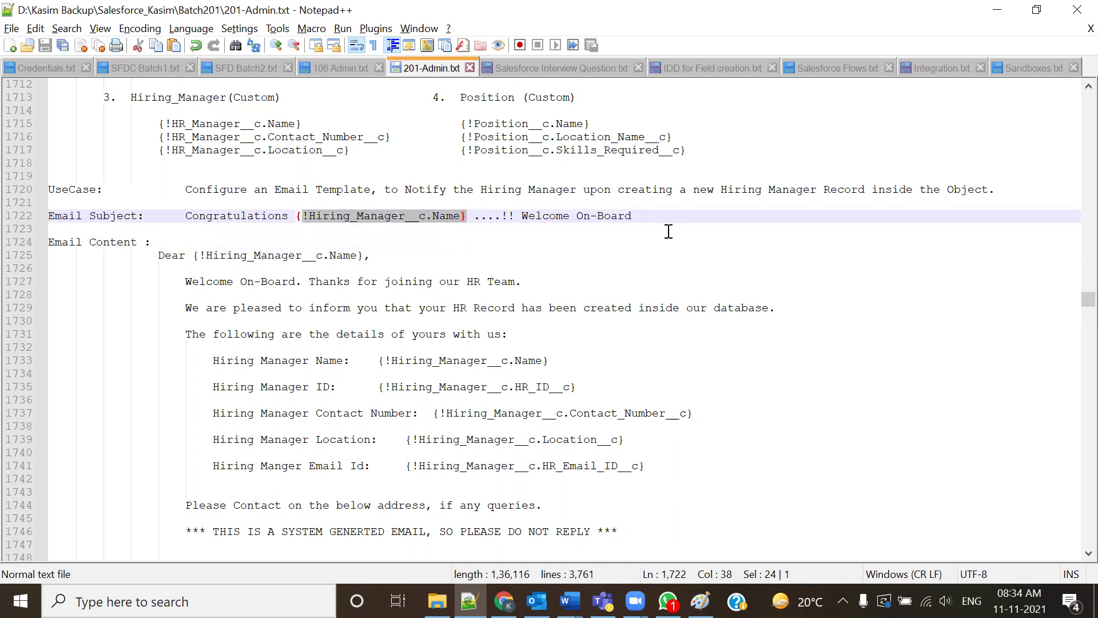
Examine the greeting merge field, the HR record sentence and the details introduction in the Email Content notes.
{"action": "left_click_drag", "start_coordinate": [227, 255], "coordinate": [364, 255]}
{"action": "key", "text": "shift+Right"}
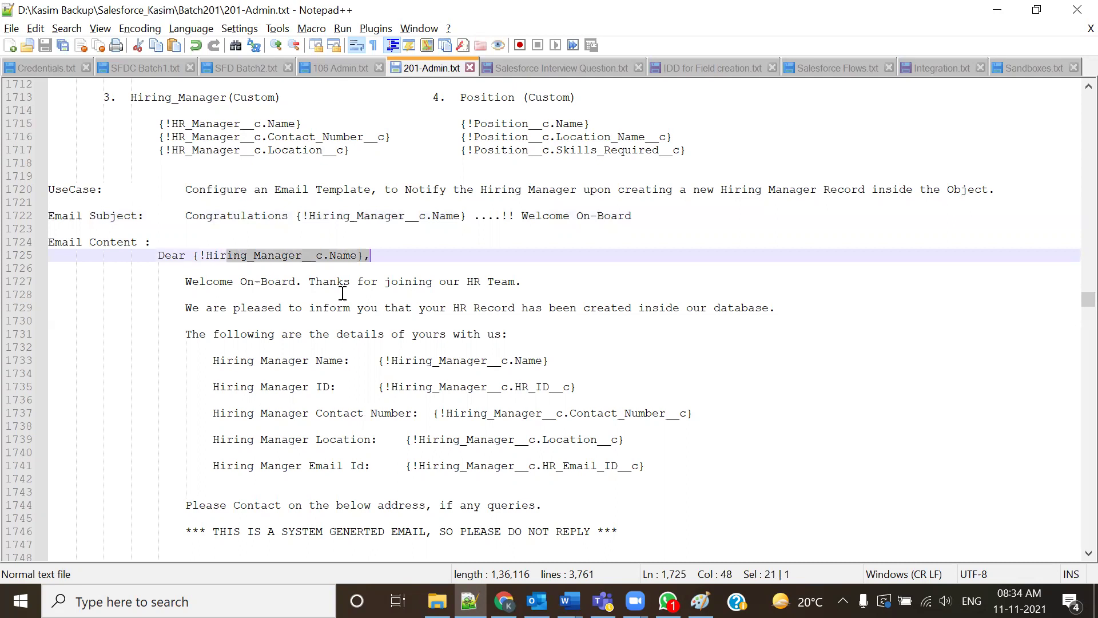
{"action": "scroll", "coordinate": [493, 284], "scroll_direction": "down", "scroll_amount": 2}
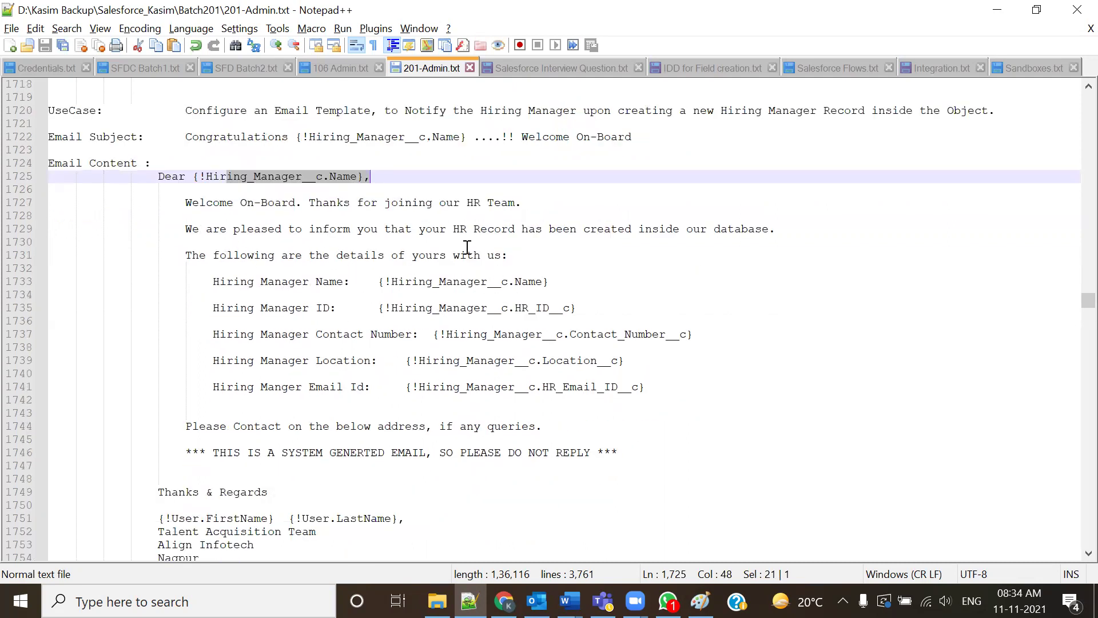
{"action": "left_click_drag", "start_coordinate": [453, 230], "coordinate": [636, 233]}
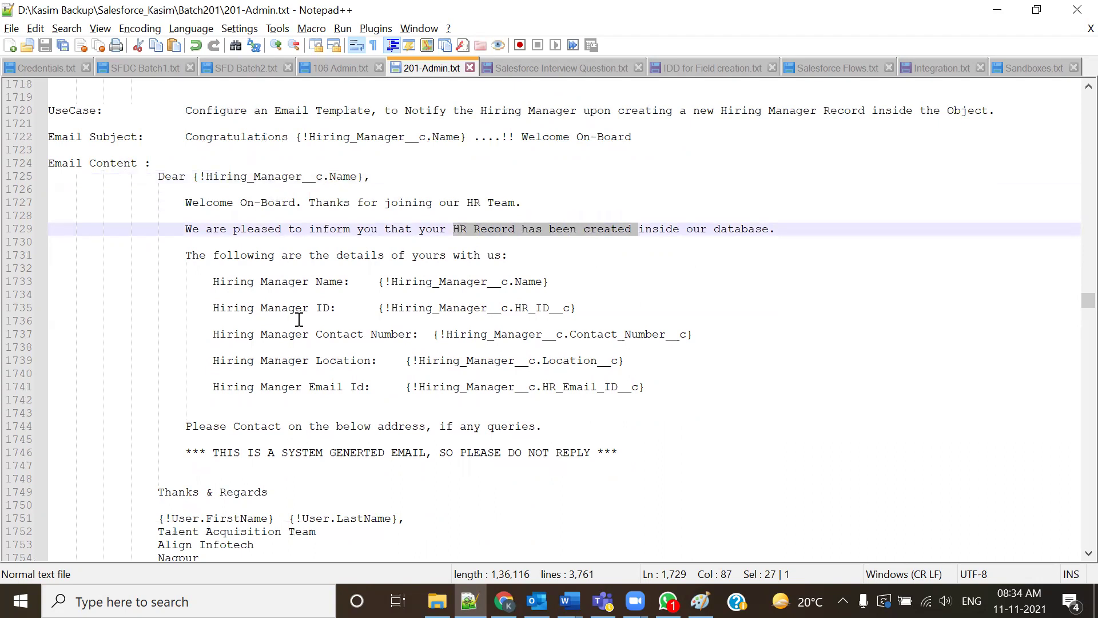
{"action": "left_click_drag", "start_coordinate": [183, 255], "coordinate": [391, 255]}
{"action": "left_click_drag", "start_coordinate": [494, 255], "coordinate": [527, 255]}
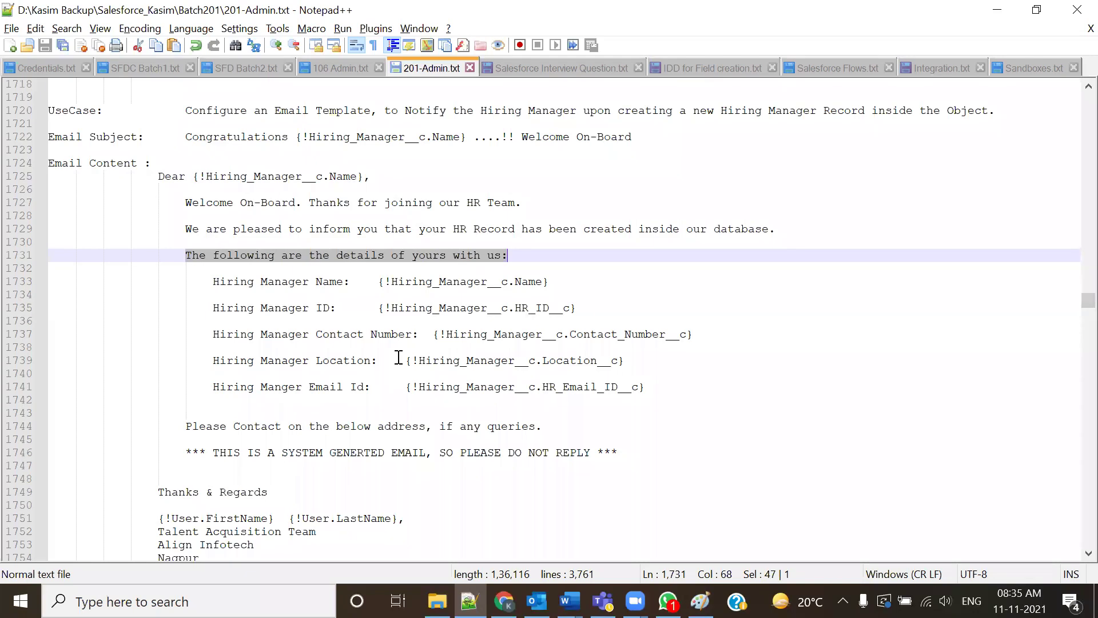
Examine the signature block and the Hiring Manager Name and ID merge fields in the email content.
{"action": "scroll", "coordinate": [398, 358], "scroll_direction": "down", "scroll_amount": 2}
{"action": "left_click_drag", "start_coordinate": [311, 505], "coordinate": [159, 426]}
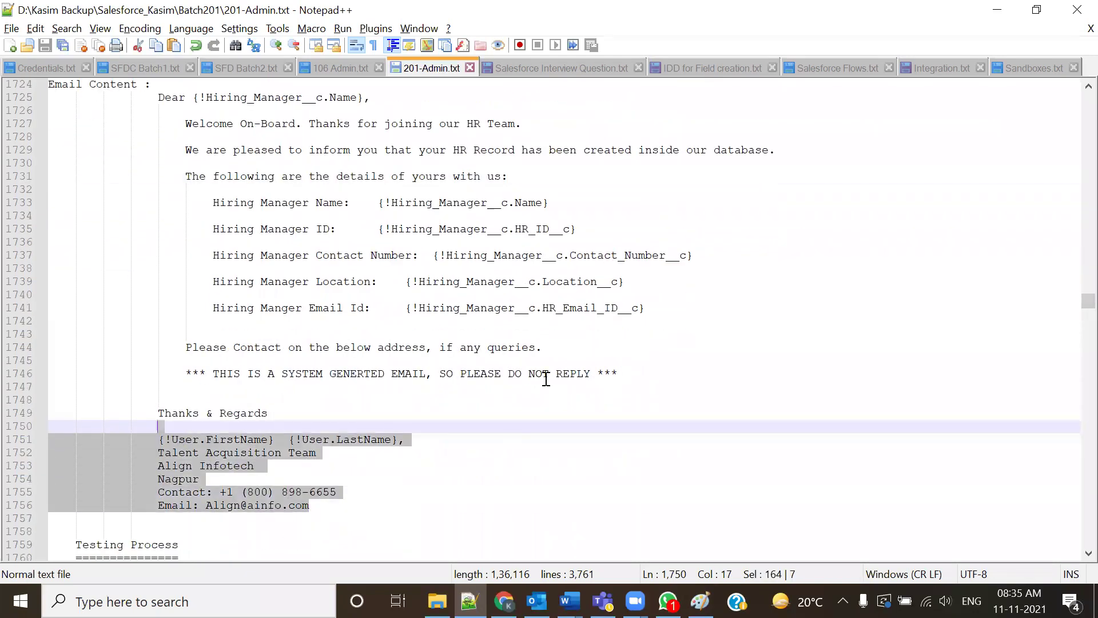
{"action": "left_click", "coordinate": [486, 439]}
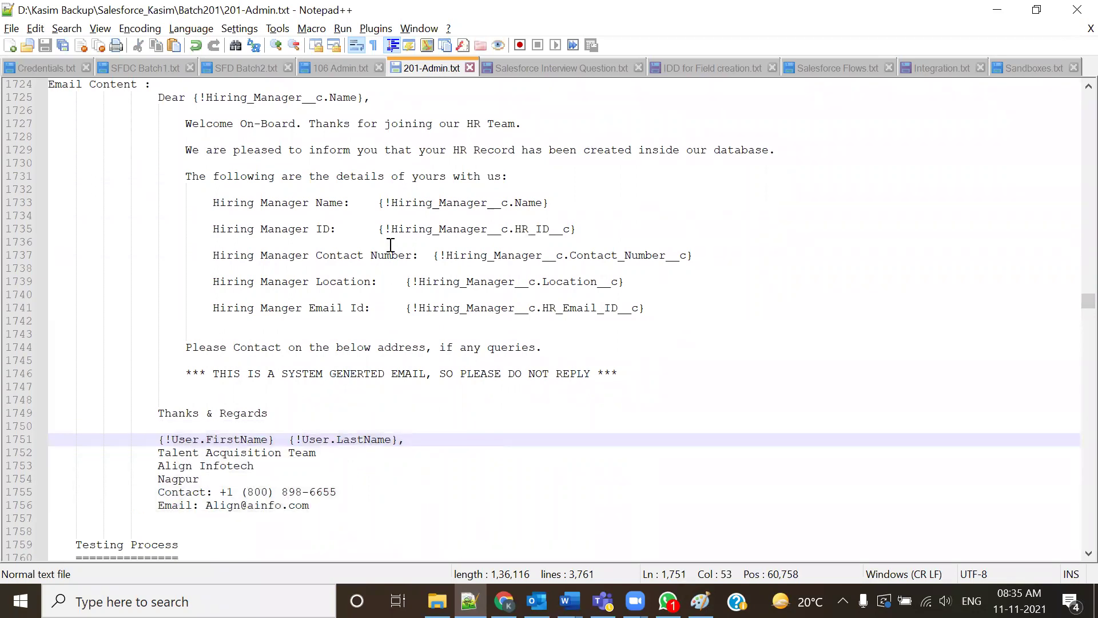
{"action": "left_click", "coordinate": [376, 203]}
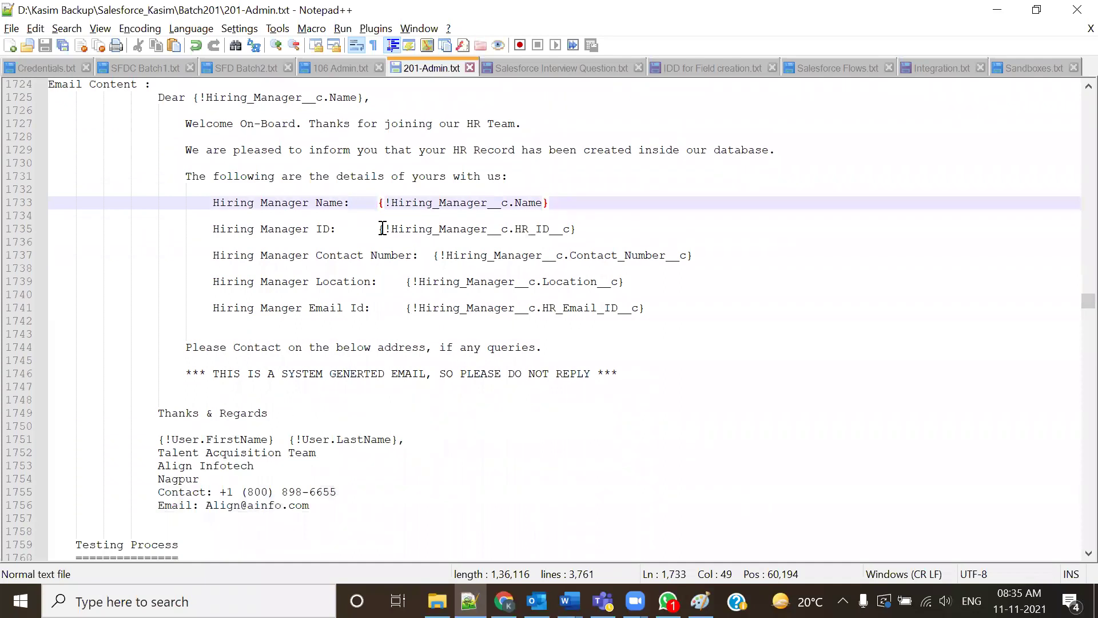
{"action": "left_click_drag", "start_coordinate": [577, 229], "coordinate": [377, 202]}
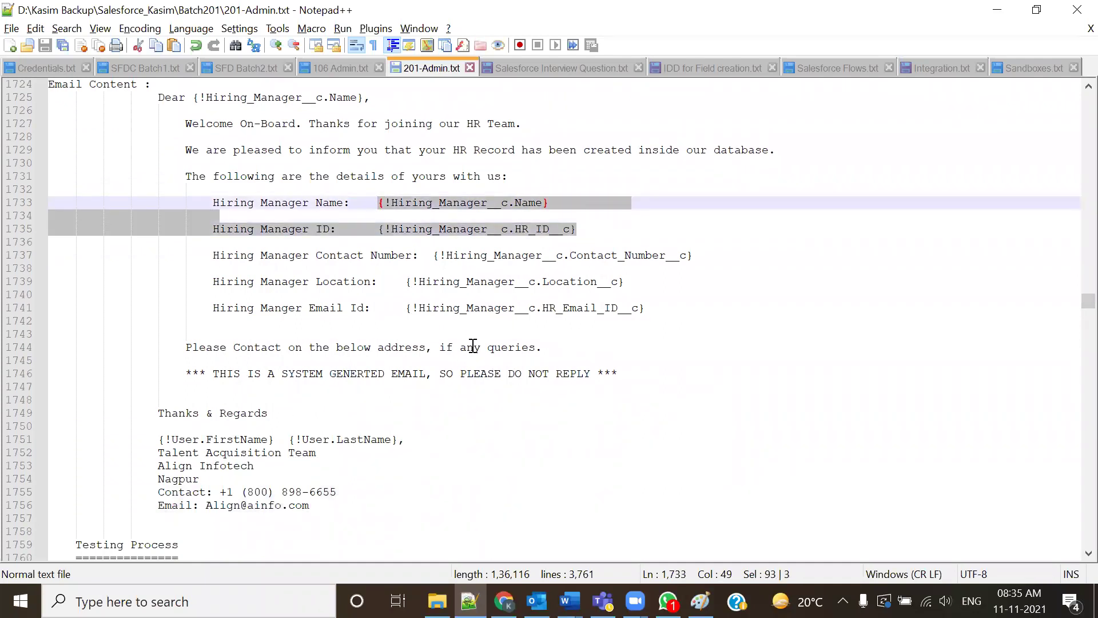
{"action": "left_click", "coordinate": [494, 294]}
Delete the {!Hiring_Manager__c.Name} merge field from the Email Subject line and from the Dear greeting.
{"action": "scroll", "coordinate": [378, 197], "scroll_direction": "up", "scroll_amount": 4}
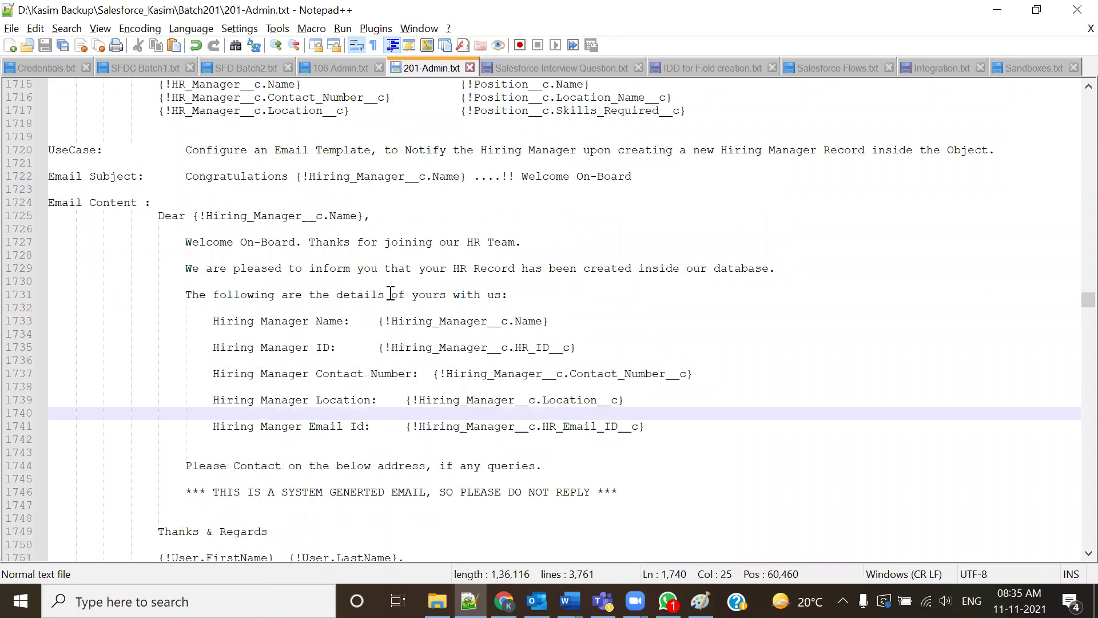
{"action": "scroll", "coordinate": [387, 297], "scroll_direction": "up", "scroll_amount": 4}
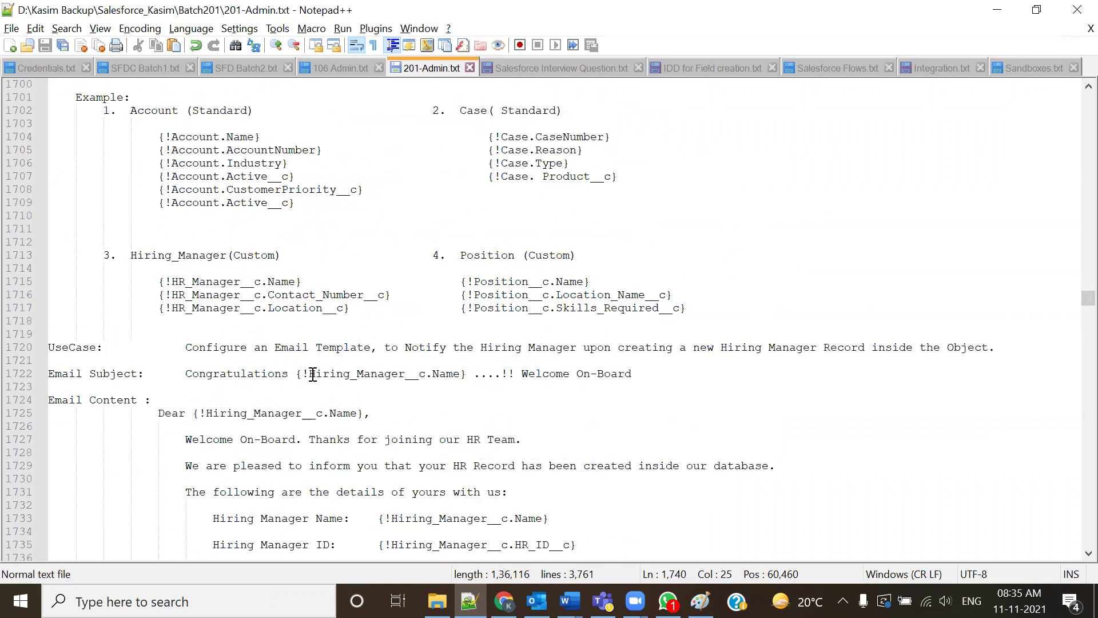
{"action": "left_click_drag", "start_coordinate": [296, 373], "coordinate": [466, 373]}
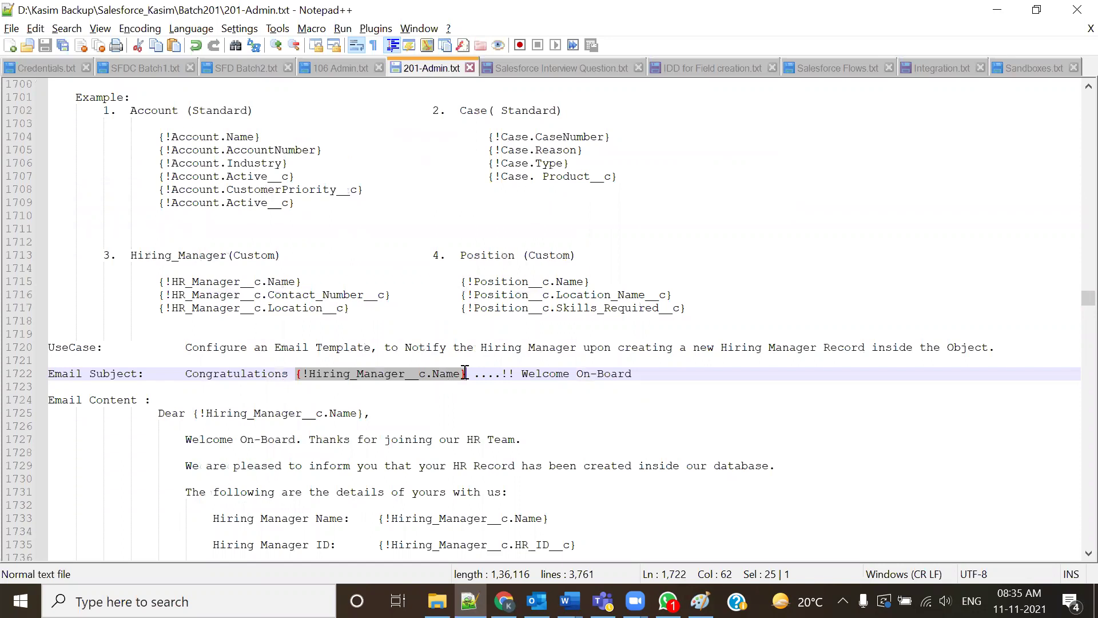
{"action": "key", "text": "Delete"}
{"action": "scroll", "coordinate": [461, 380], "scroll_direction": "down", "scroll_amount": 1}
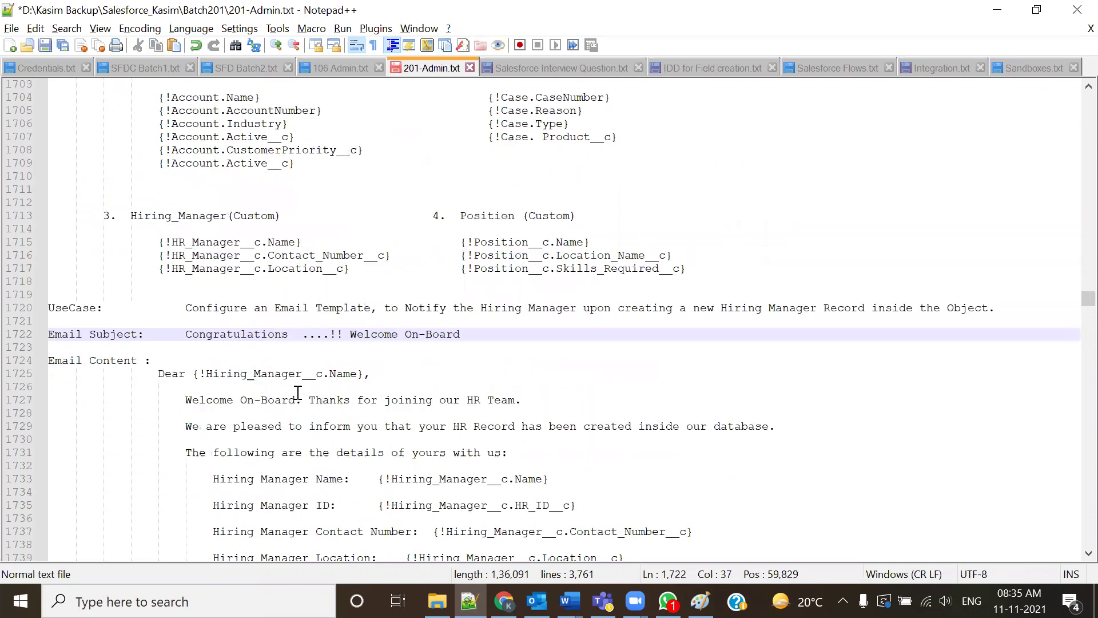
{"action": "left_click_drag", "start_coordinate": [197, 377], "coordinate": [364, 373]}
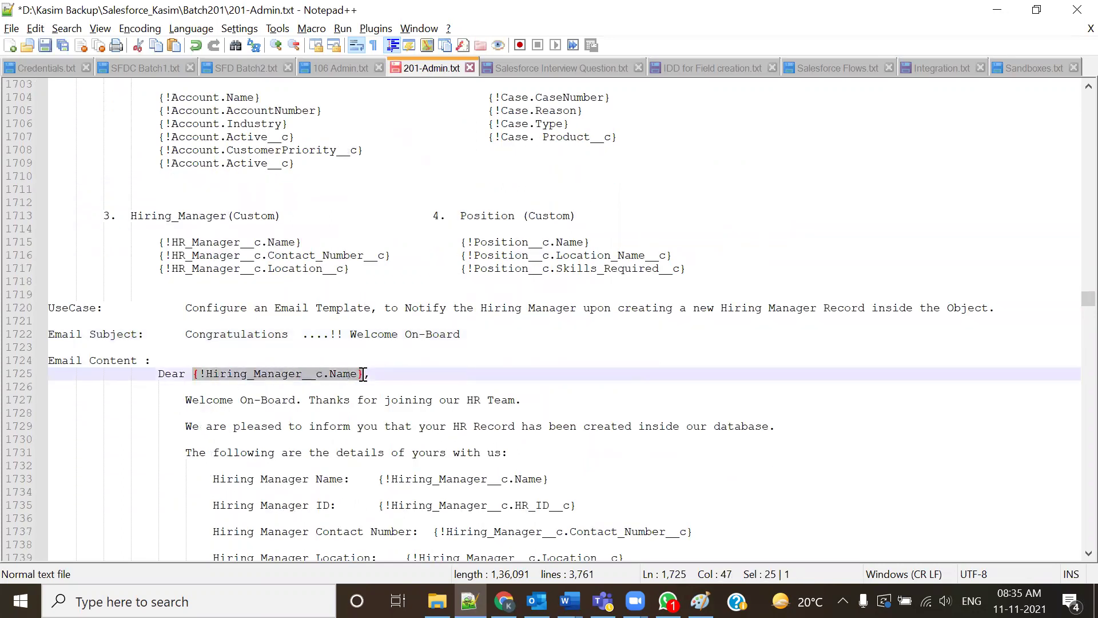
{"action": "key", "text": "Delete"}
Delete the merge fields after the Hiring Manager Name, ID, Contact Number, Location and Email Id labels in the email content.
{"action": "left_click_drag", "start_coordinate": [376, 399], "coordinate": [549, 400]}
{"action": "key", "text": "Delete"}
{"action": "left_click_drag", "start_coordinate": [378, 426], "coordinate": [591, 424]}
{"action": "key", "text": "Delete"}
{"action": "left_click_drag", "start_coordinate": [433, 453], "coordinate": [711, 453]}
{"action": "key", "text": "Delete"}
{"action": "left_click_drag", "start_coordinate": [405, 479], "coordinate": [633, 480]}
{"action": "key", "text": "Delete"}
{"action": "left_click_drag", "start_coordinate": [407, 506], "coordinate": [652, 500]}
{"action": "key", "text": "Delete"}
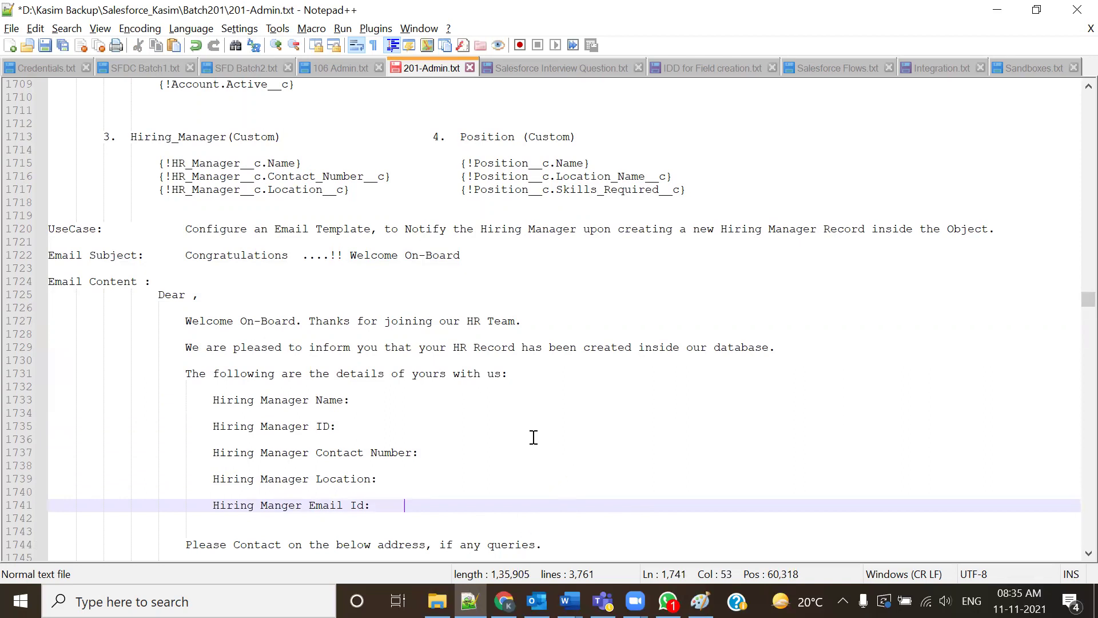
Switch to Salesforce in Chrome, open Classic Email Templates in a separate tab and start a new template there.
{"action": "scroll", "coordinate": [532, 436], "scroll_direction": "down", "scroll_amount": 2}
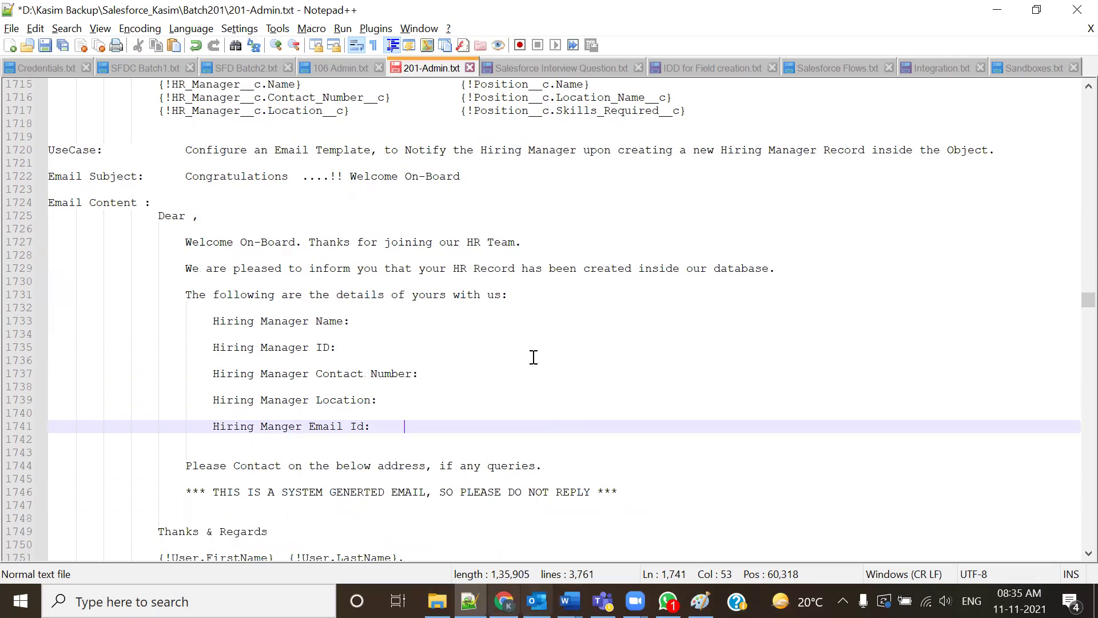
{"action": "key", "text": "alt+Tab"}
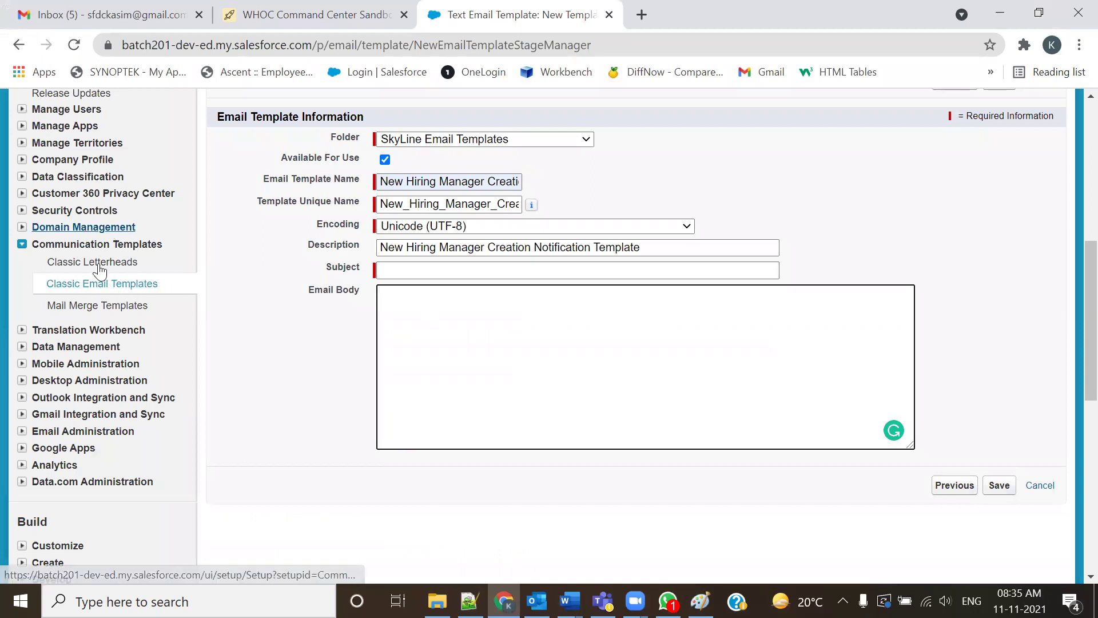
{"action": "middle_click", "coordinate": [98, 283]}
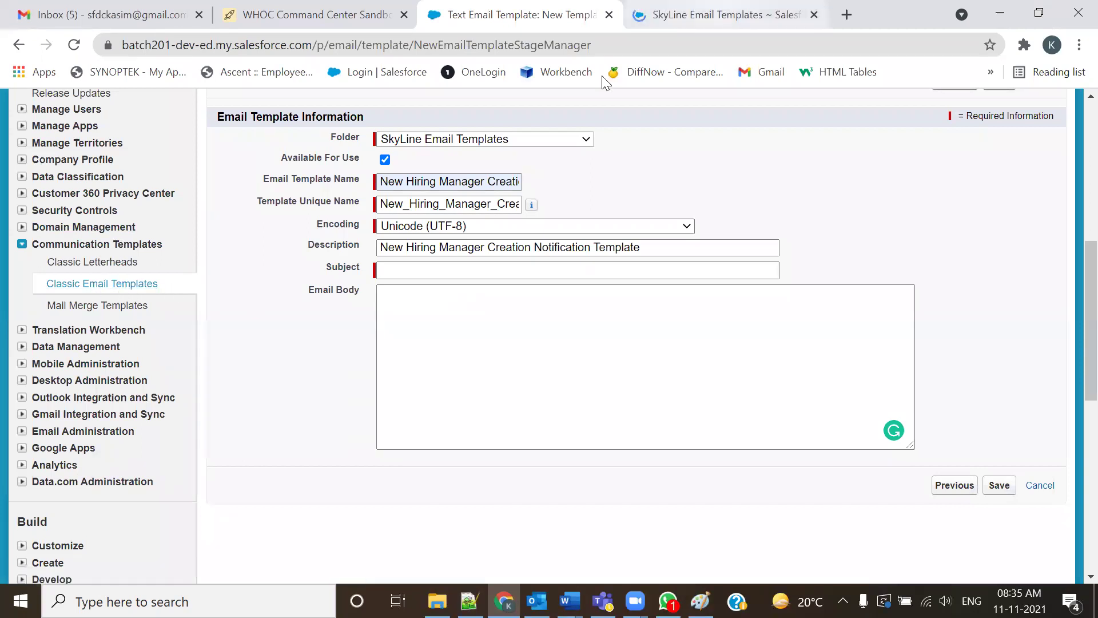
{"action": "left_click", "coordinate": [435, 277]}
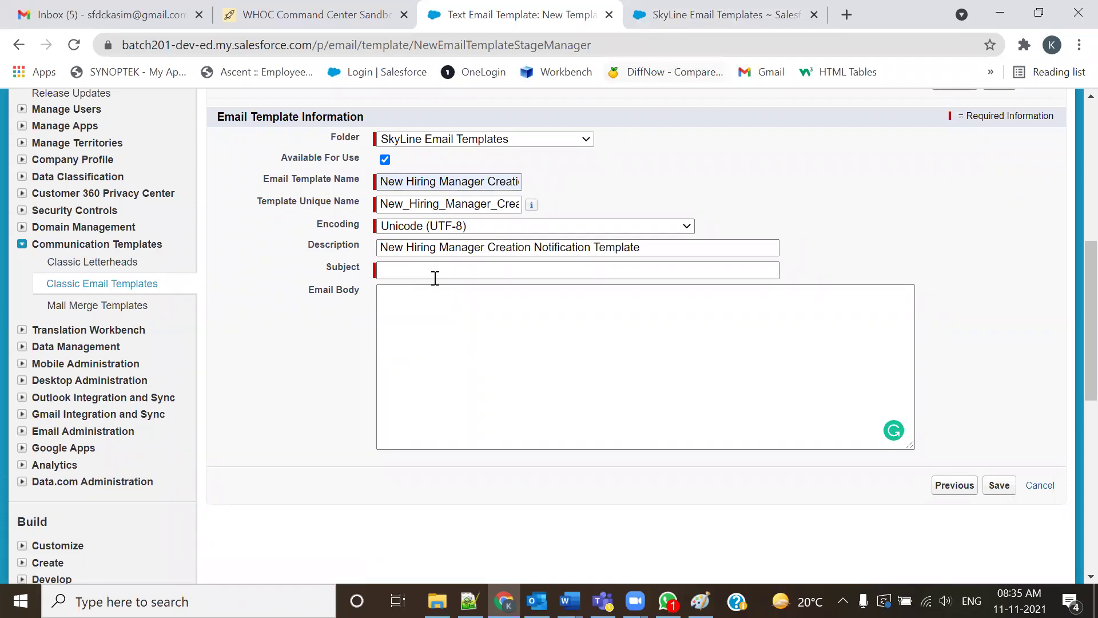
{"action": "left_click", "coordinate": [725, 14]}
{"action": "left_click", "coordinate": [532, 343]}
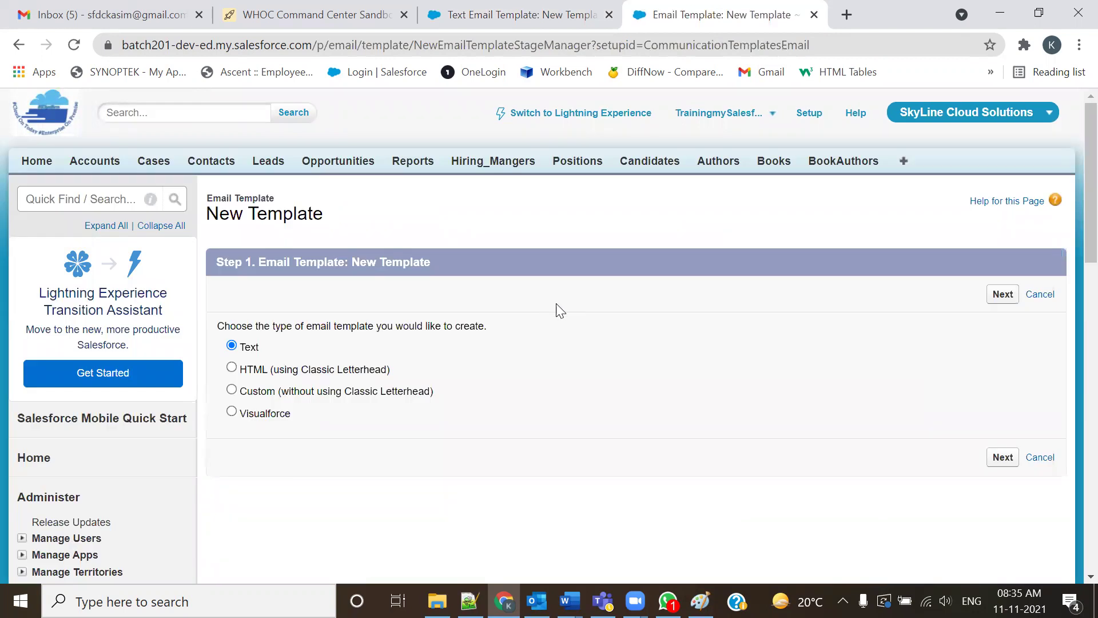
Keep Text as the template type and continue to the second step of the new template.
{"action": "scroll", "coordinate": [559, 311], "scroll_direction": "down", "scroll_amount": 2}
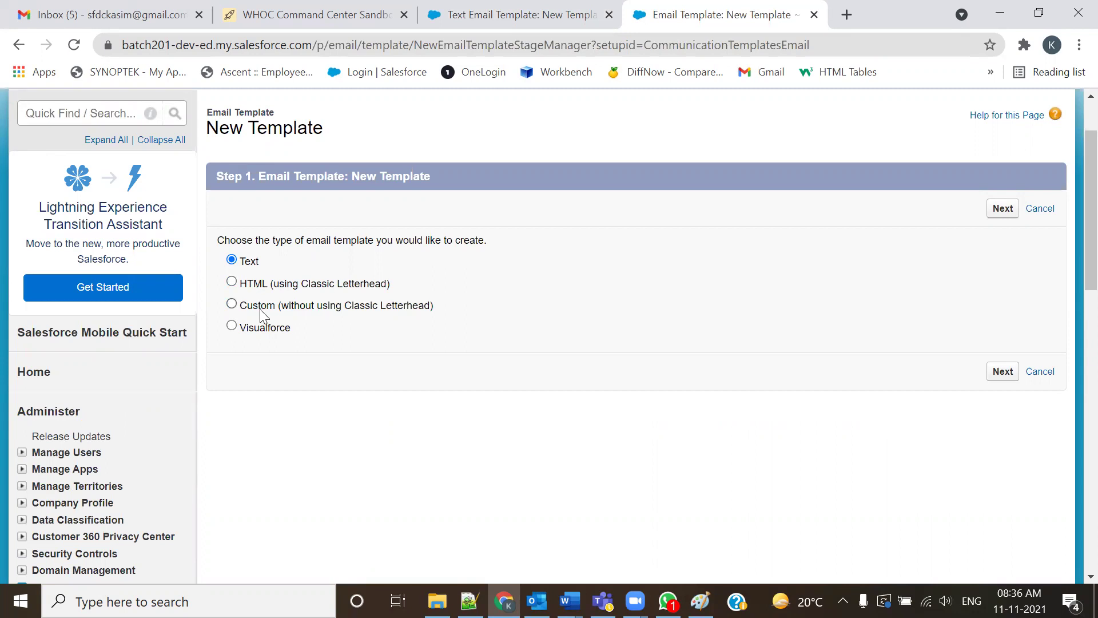
{"action": "left_click", "coordinate": [1002, 211]}
{"action": "scroll", "coordinate": [582, 319], "scroll_direction": "down", "scroll_amount": 2}
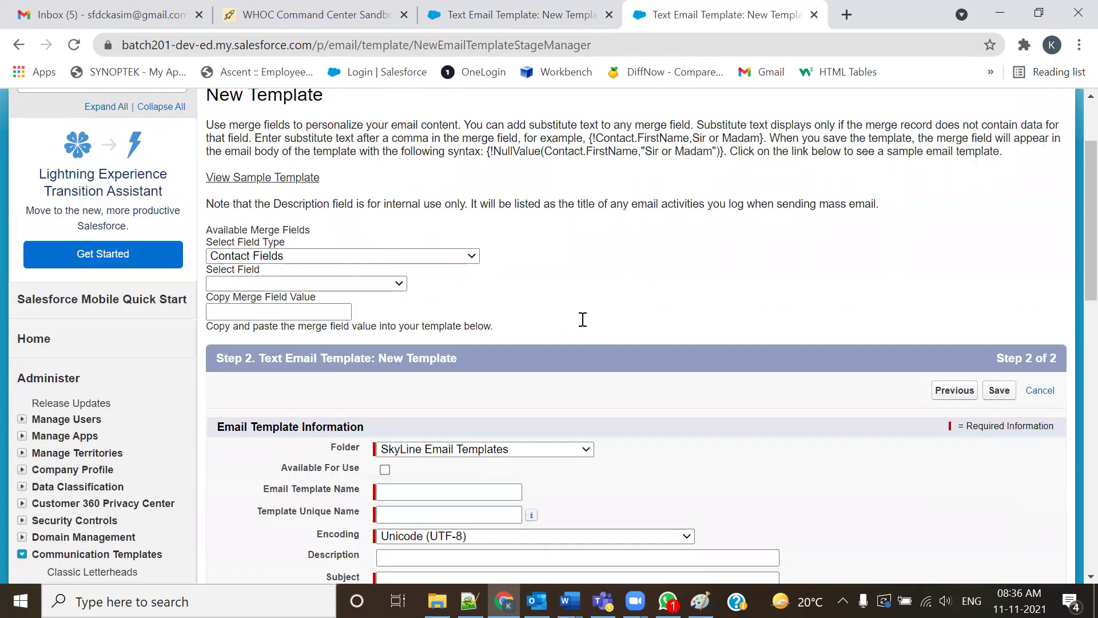
Outline the Available Merge Fields section of the blank template form with a rectangle annotation.
{"action": "scroll", "coordinate": [583, 319], "scroll_direction": "down", "scroll_amount": 1}
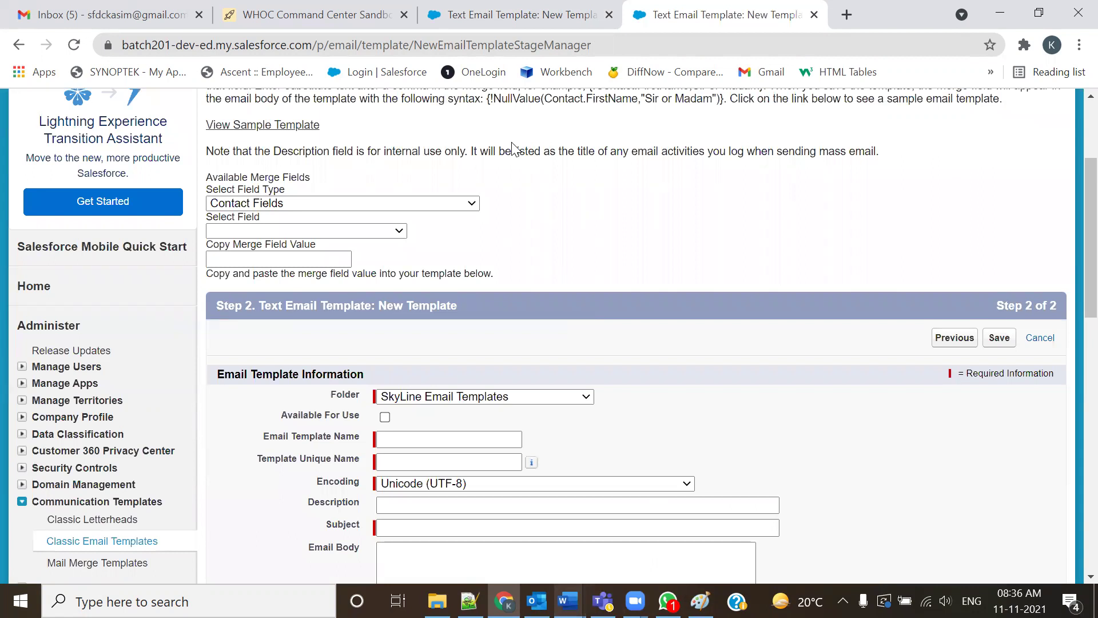
{"action": "key", "text": "super+shift+s"}
{"action": "left_click_drag", "start_coordinate": [199, 171], "coordinate": [521, 280]}
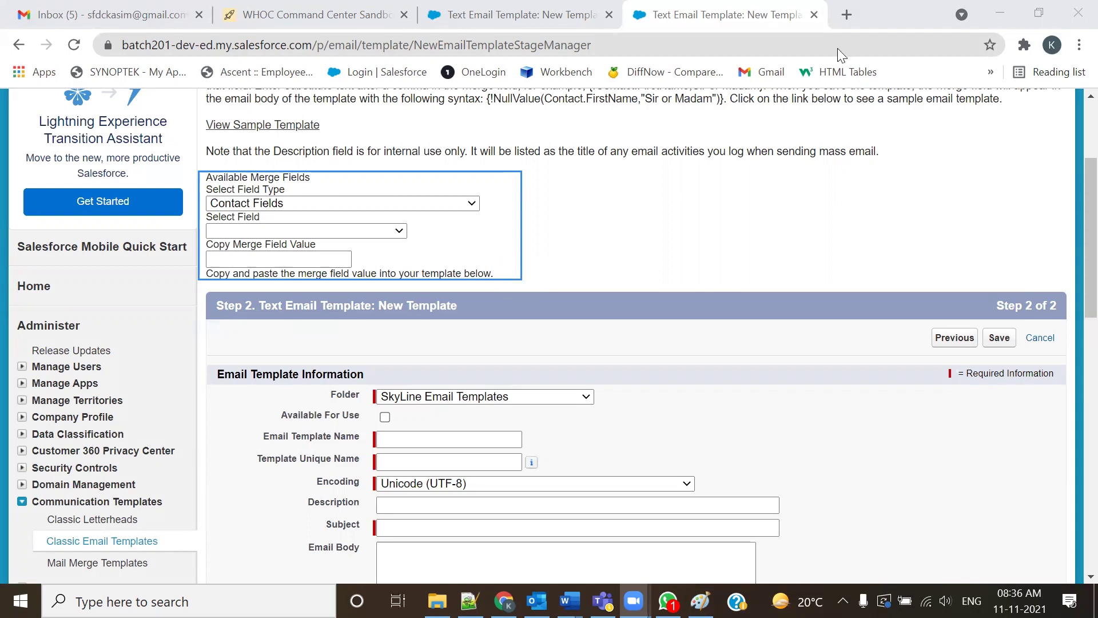
Compare the Available Merge Fields section in the filled-in Hiring Manager template with the one in the blank template form.
{"action": "left_click", "coordinate": [481, 16]}
{"action": "scroll", "coordinate": [753, 333], "scroll_direction": "up", "scroll_amount": 8}
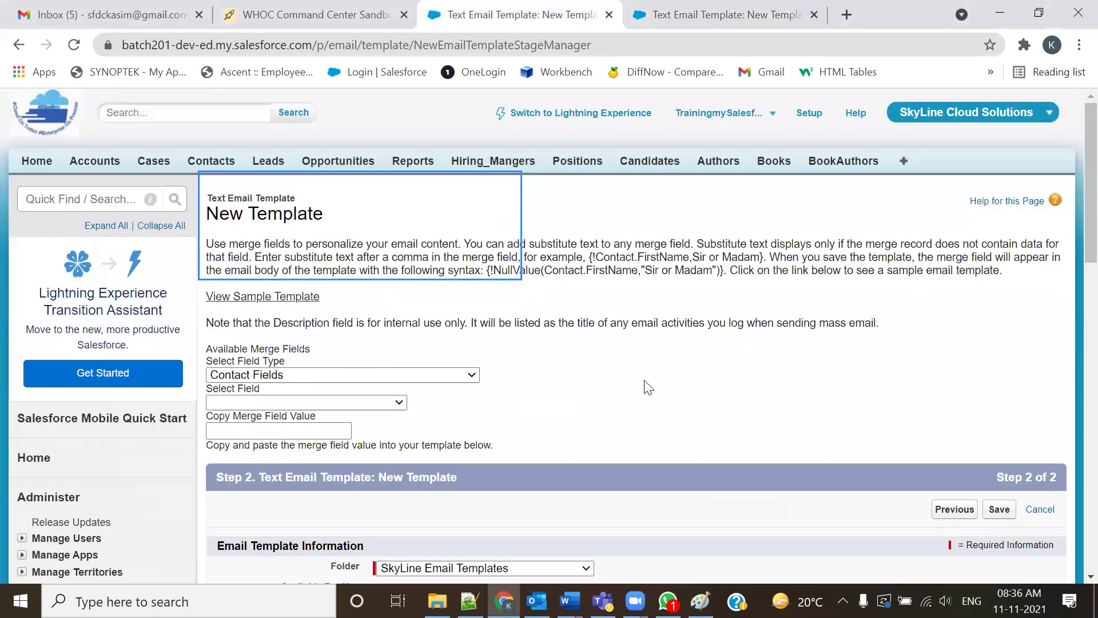
{"action": "scroll", "coordinate": [645, 385], "scroll_direction": "down", "scroll_amount": 3}
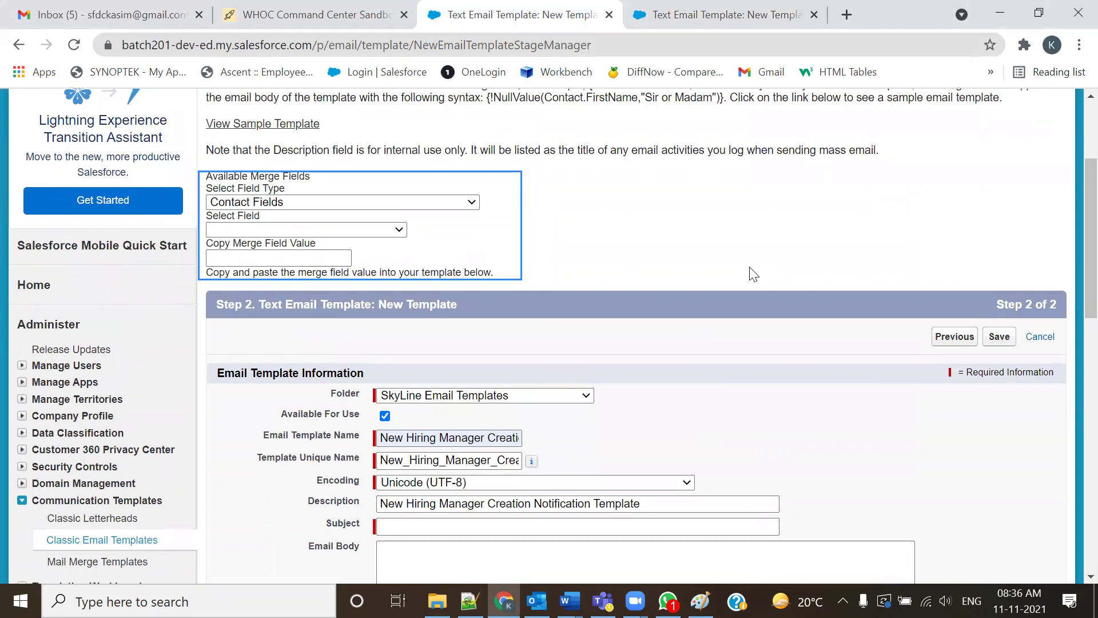
{"action": "scroll", "coordinate": [751, 272], "scroll_direction": "down", "scroll_amount": 5}
{"action": "left_click", "coordinate": [737, 8]}
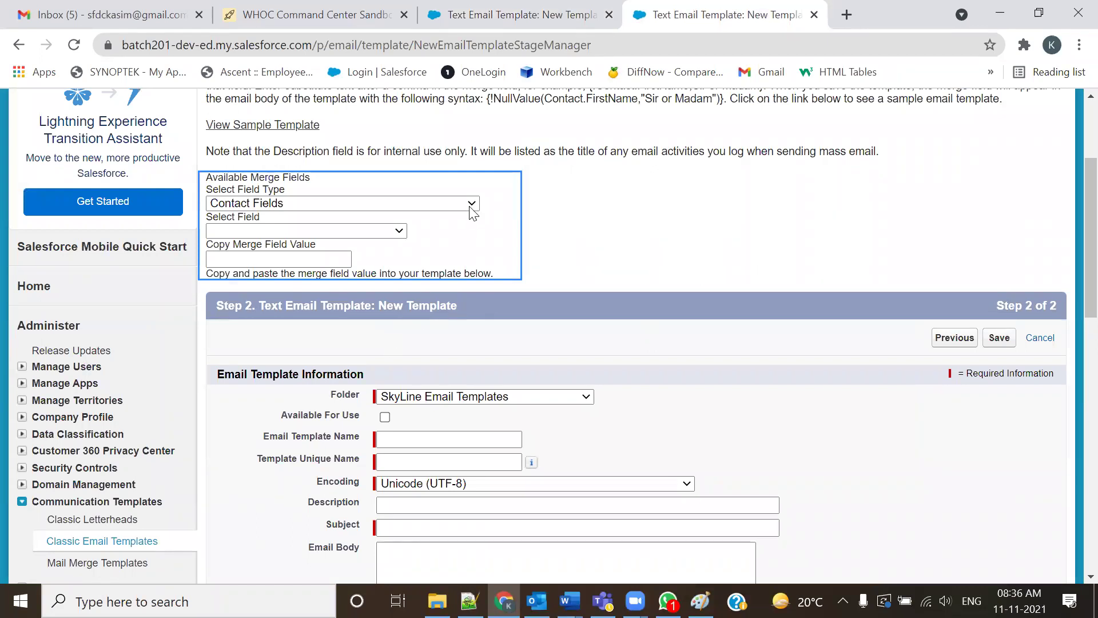
{"action": "left_click", "coordinate": [253, 259]}
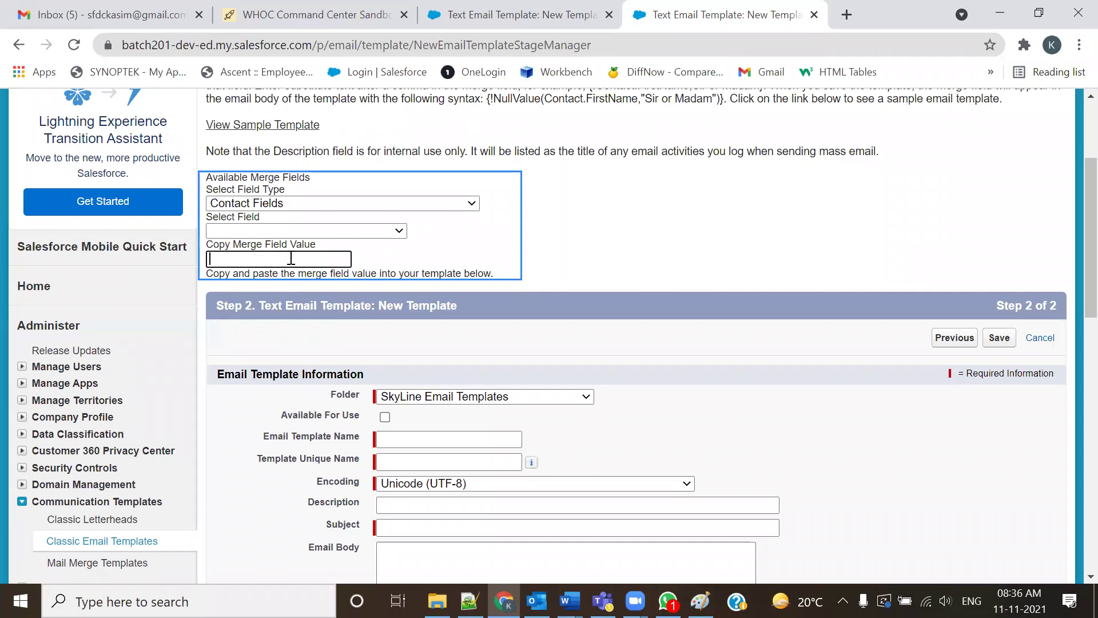
Set the merge field type to Hiring Manager Fields in the blank template form.
{"action": "left_click", "coordinate": [474, 204]}
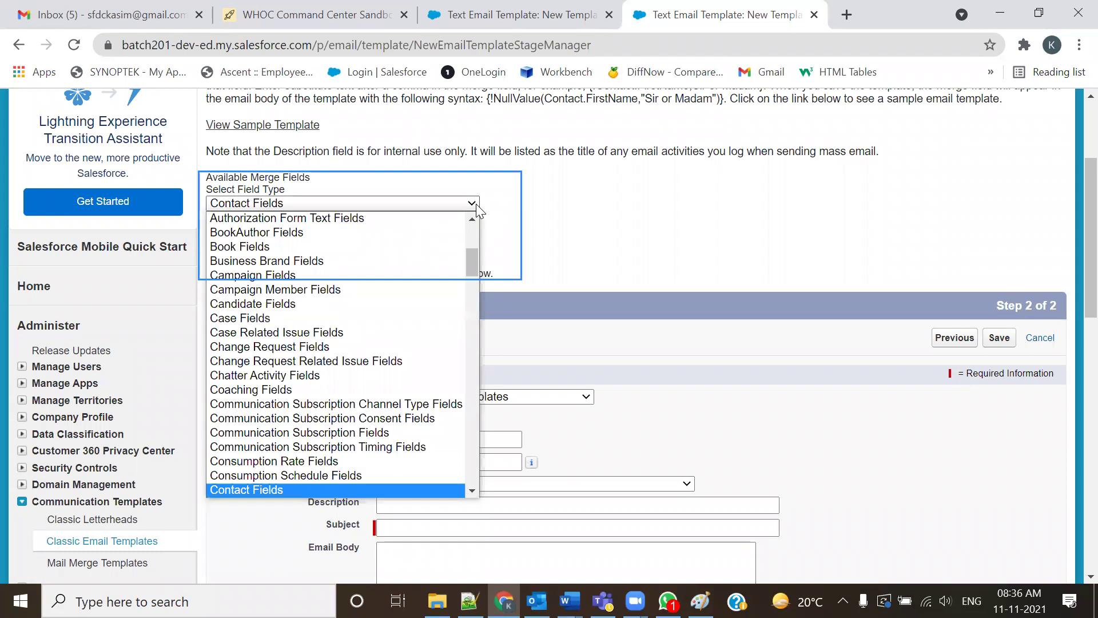
{"action": "key", "text": "h"}
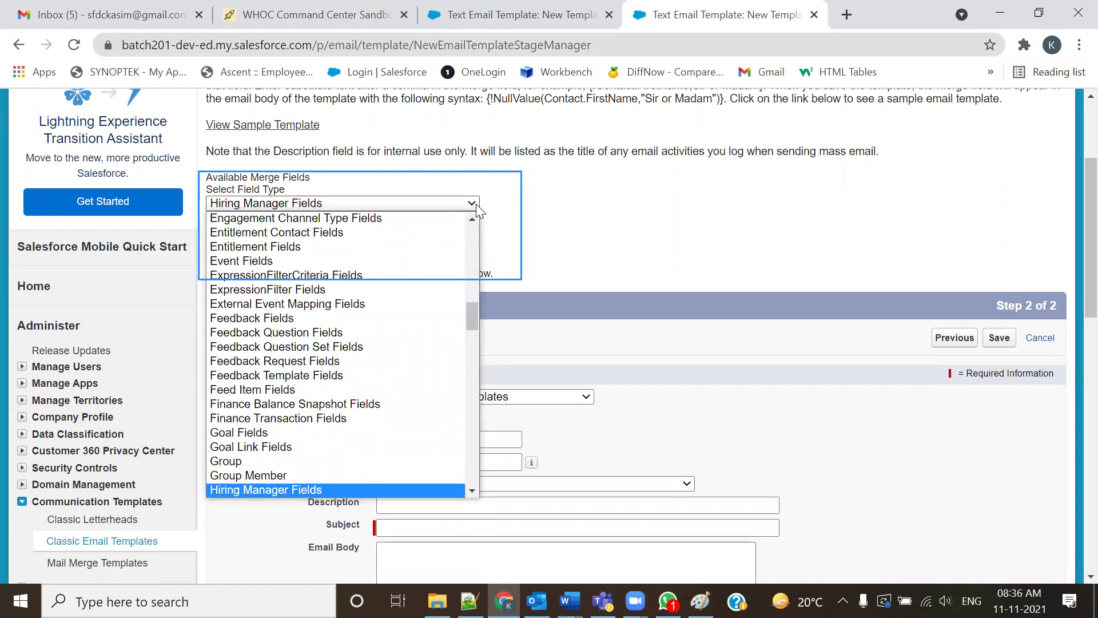
{"action": "key", "text": "Return"}
{"action": "left_click", "coordinate": [474, 204]}
{"action": "left_click", "coordinate": [470, 209]}
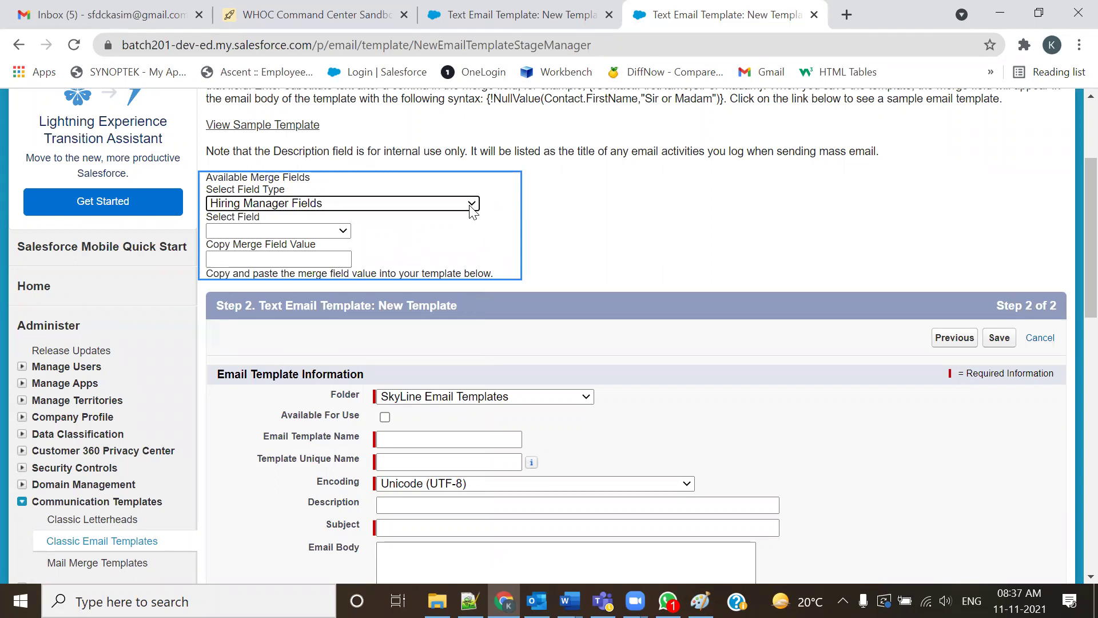
Choose Hiring Manager Name as the merge field and copy its merge field value.
{"action": "left_click", "coordinate": [292, 232]}
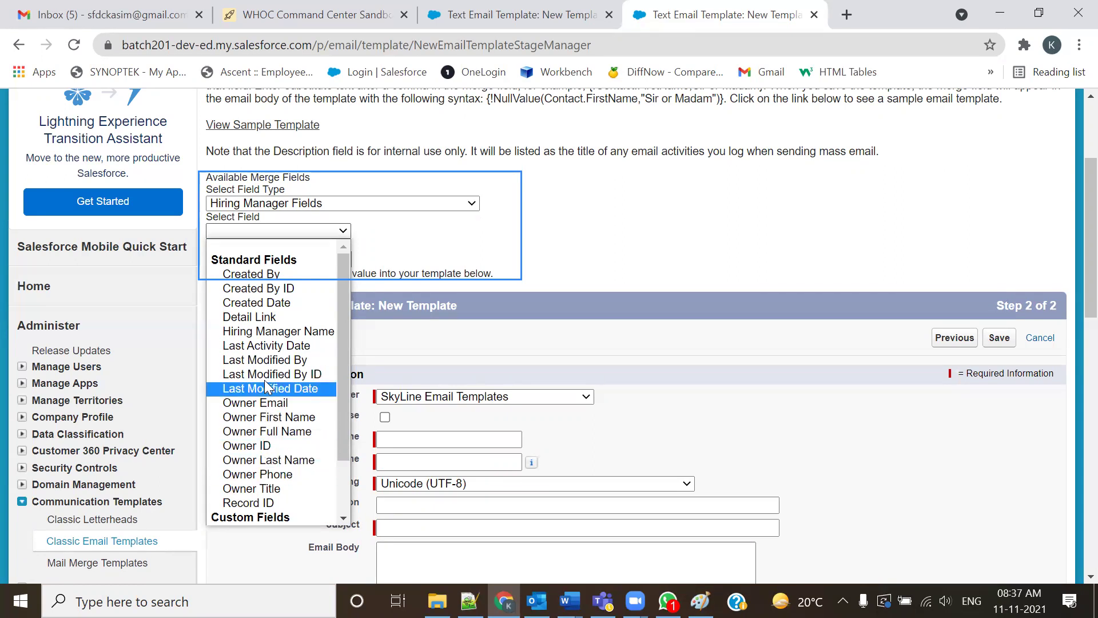
{"action": "scroll", "coordinate": [256, 331], "scroll_direction": "down", "scroll_amount": 2}
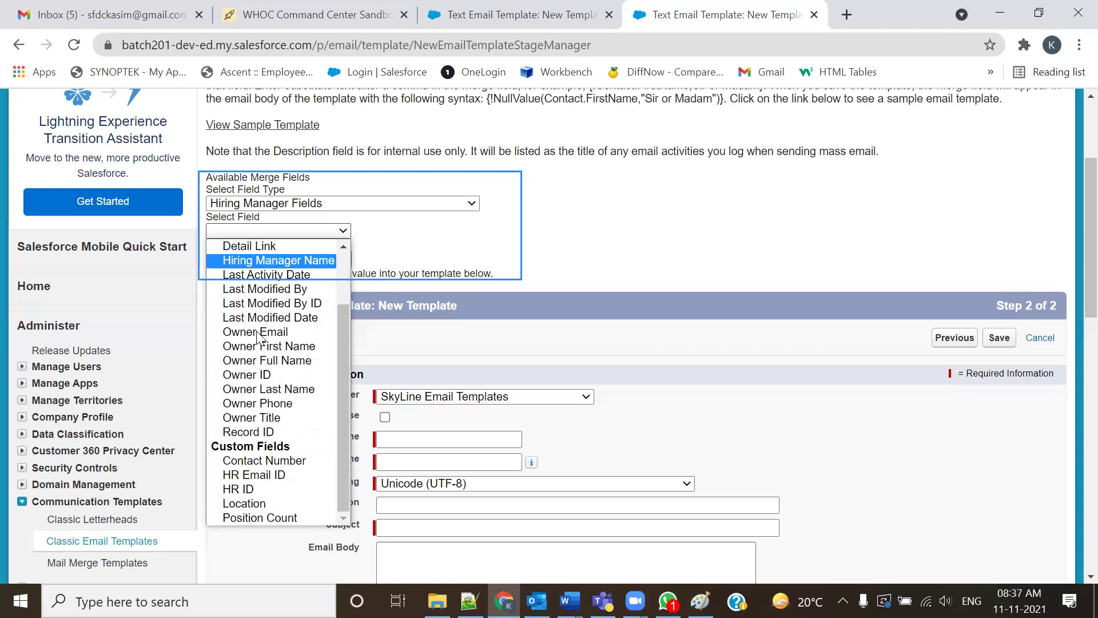
{"action": "scroll", "coordinate": [258, 337], "scroll_direction": "up", "scroll_amount": 2}
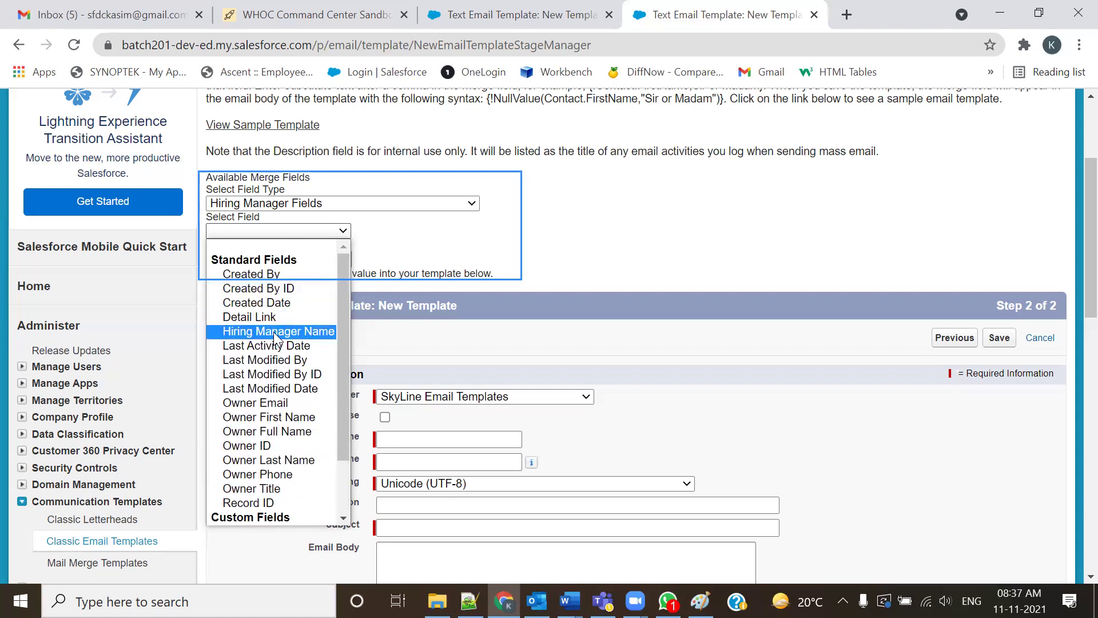
{"action": "left_click", "coordinate": [274, 331]}
{"action": "key", "text": "ctrl+c"}
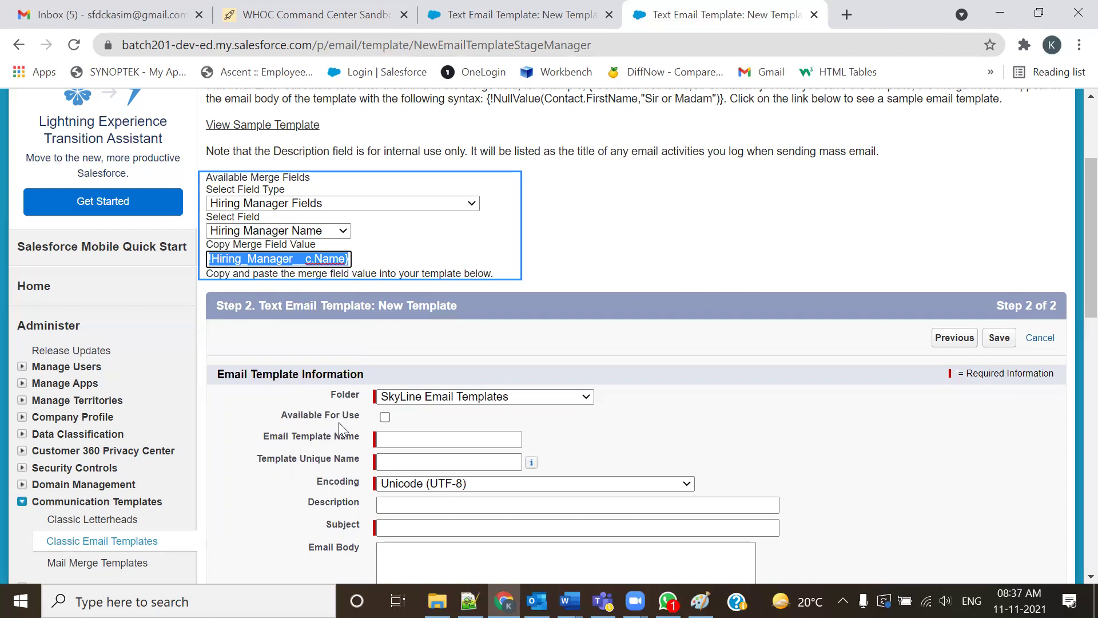
In the Notepad++ notes, insert {!Hiring_Manager__c.Name} after Congratulations in the subject, after Dear, and beside Hiring Manager Name, leaving no space before the greeting's comma.
{"action": "left_click", "coordinate": [469, 600]}
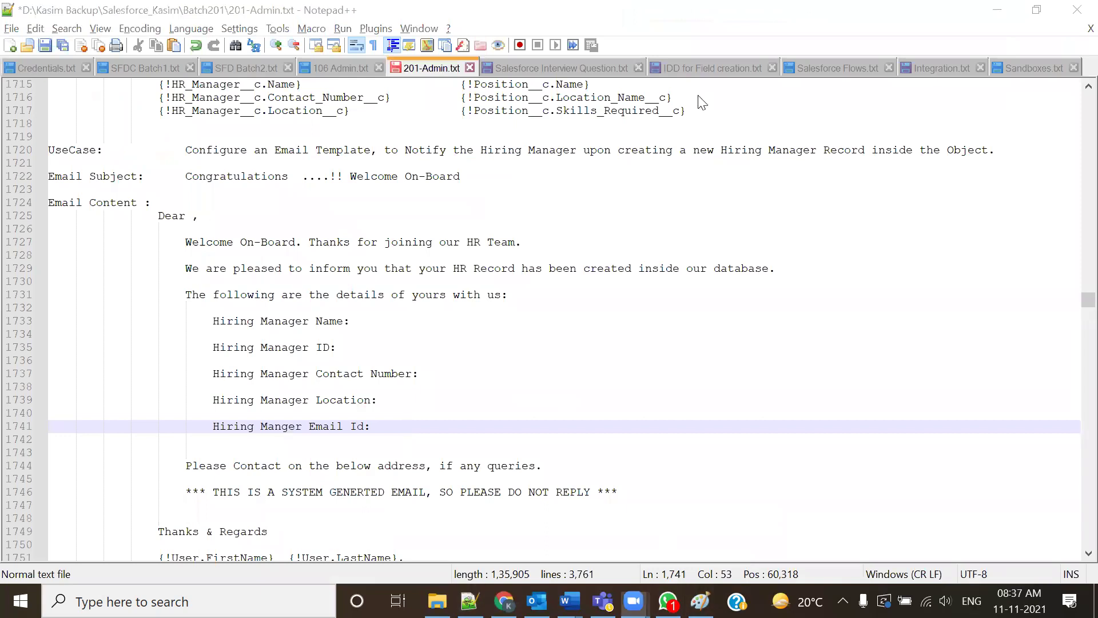
{"action": "left_click", "coordinate": [297, 182]}
{"action": "key", "text": "ctrl+v"}
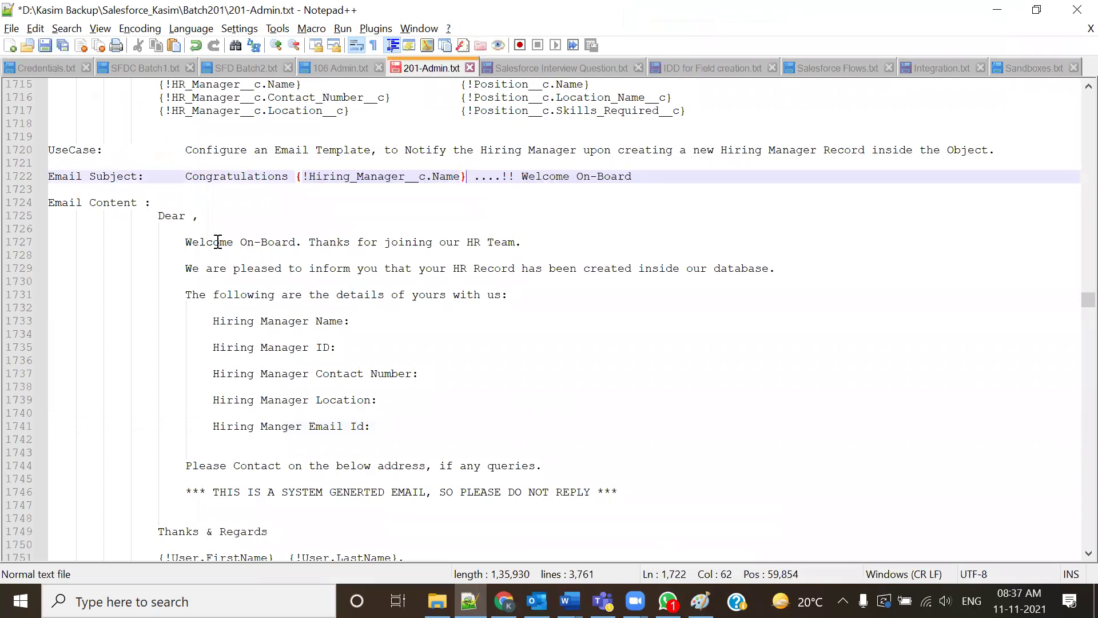
{"action": "left_click", "coordinate": [190, 216]}
{"action": "key", "text": "ctrl+v"}
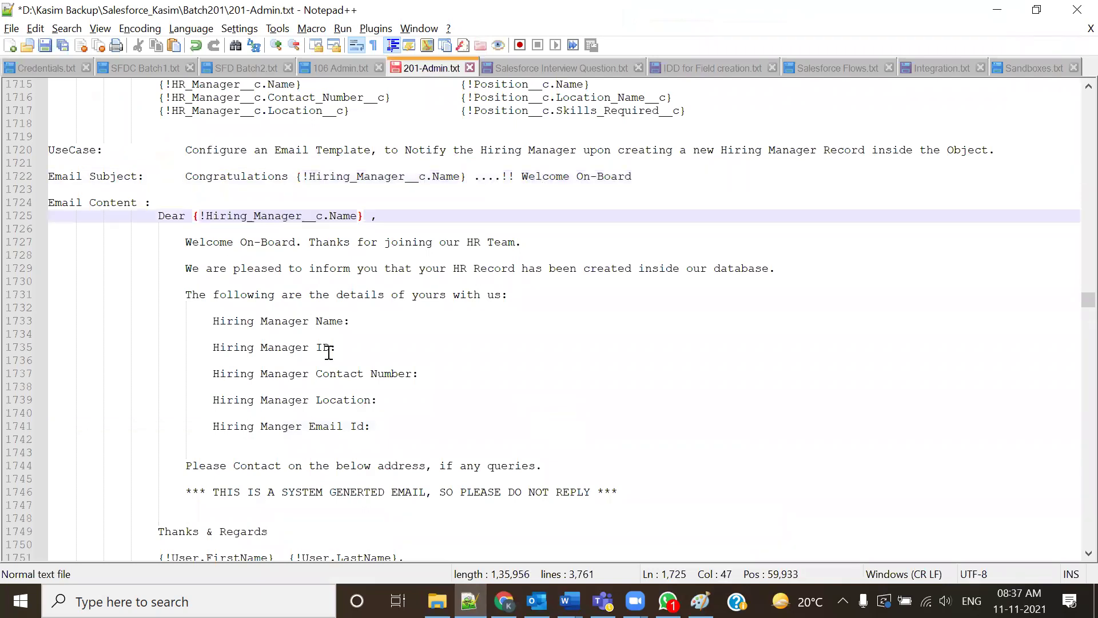
{"action": "left_click", "coordinate": [370, 217]}
{"action": "key", "text": "BackSpace"}
{"action": "left_click", "coordinate": [387, 324]}
{"action": "key", "text": "ctrl+v"}
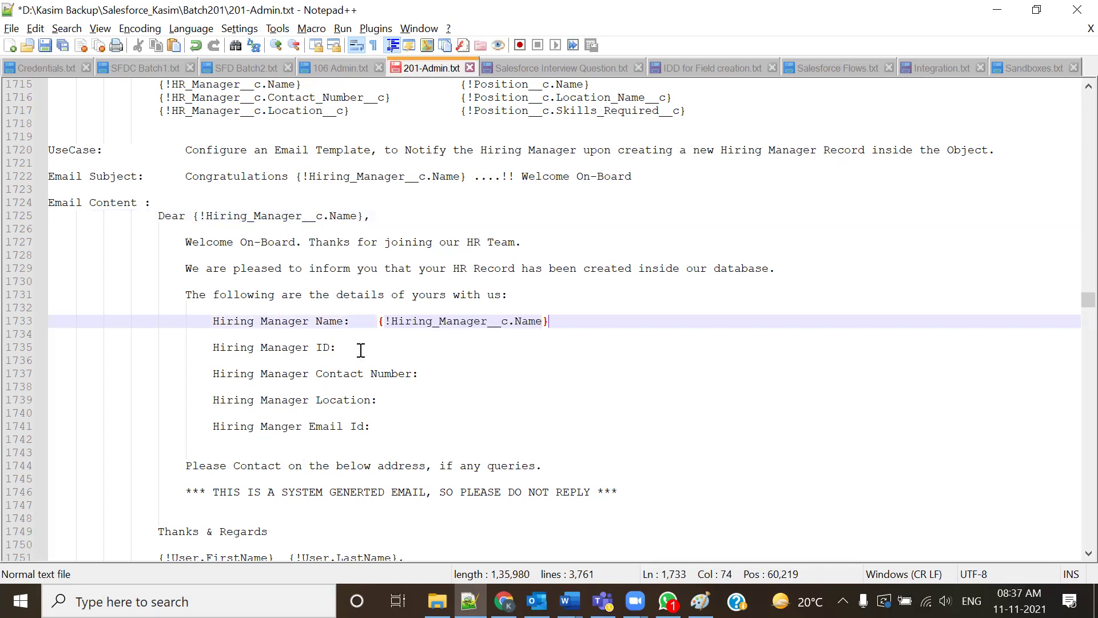
Copy the HR ID merge field value from Salesforce in Chrome and paste it beside Hiring Manager ID in the Notepad++ notes.
{"action": "left_click", "coordinate": [359, 348]}
{"action": "key", "text": "Tab"}
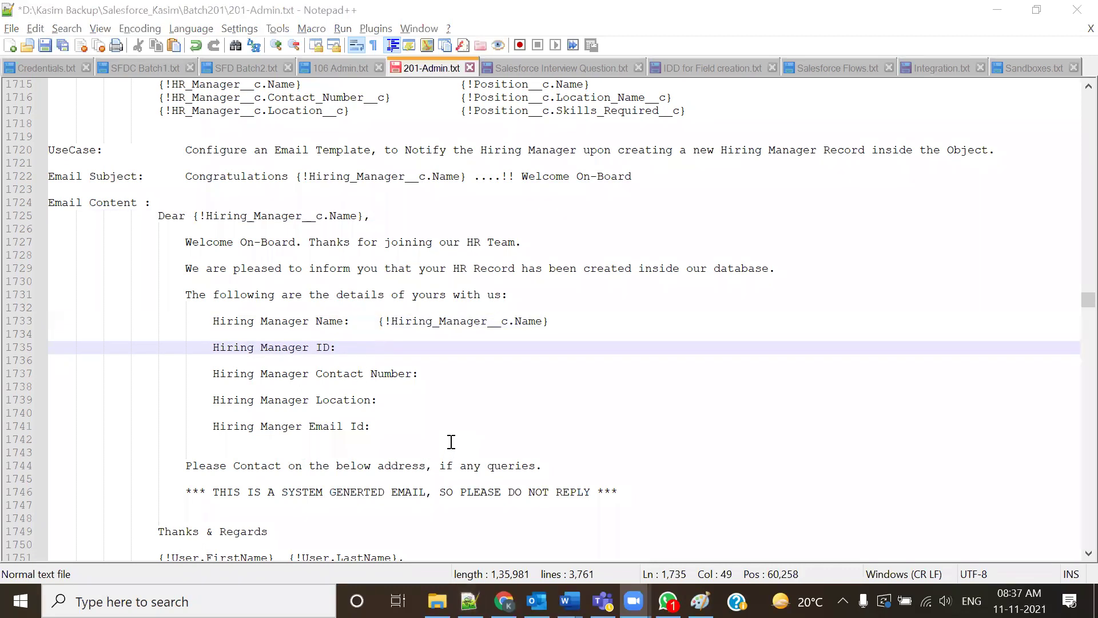
{"action": "key", "text": "alt+Tab"}
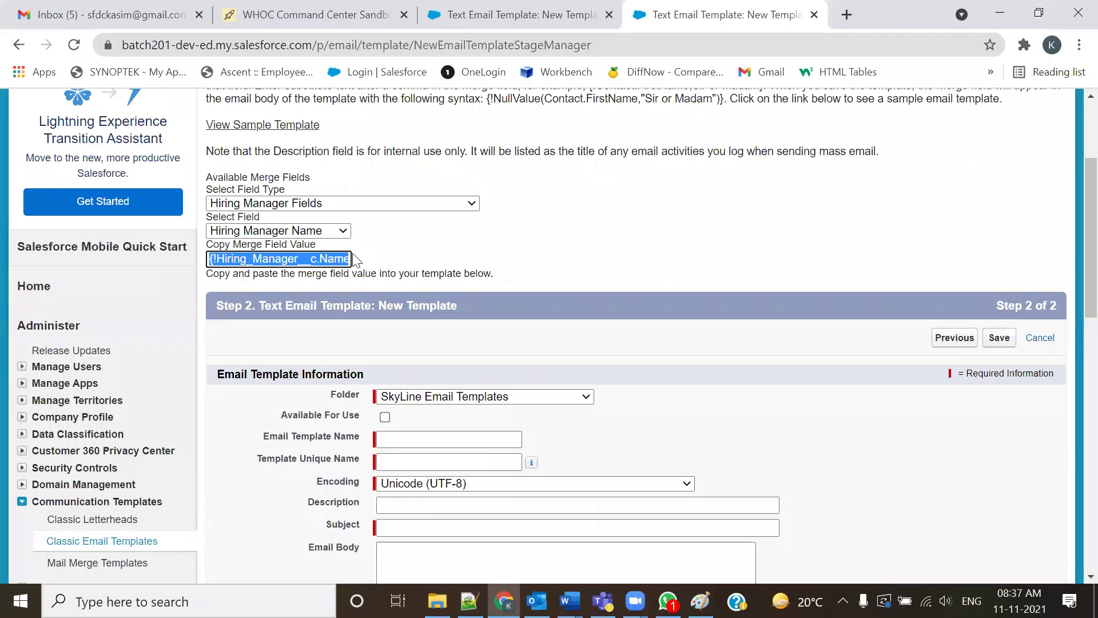
{"action": "left_click", "coordinate": [339, 232]}
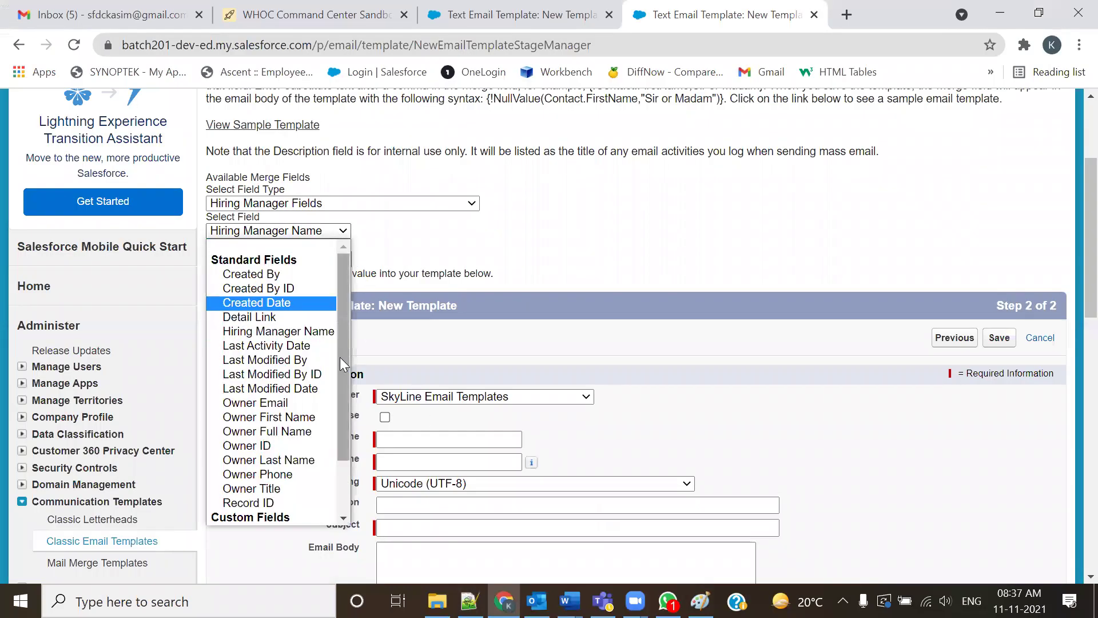
{"action": "scroll", "coordinate": [340, 358], "scroll_direction": "down", "scroll_amount": 2}
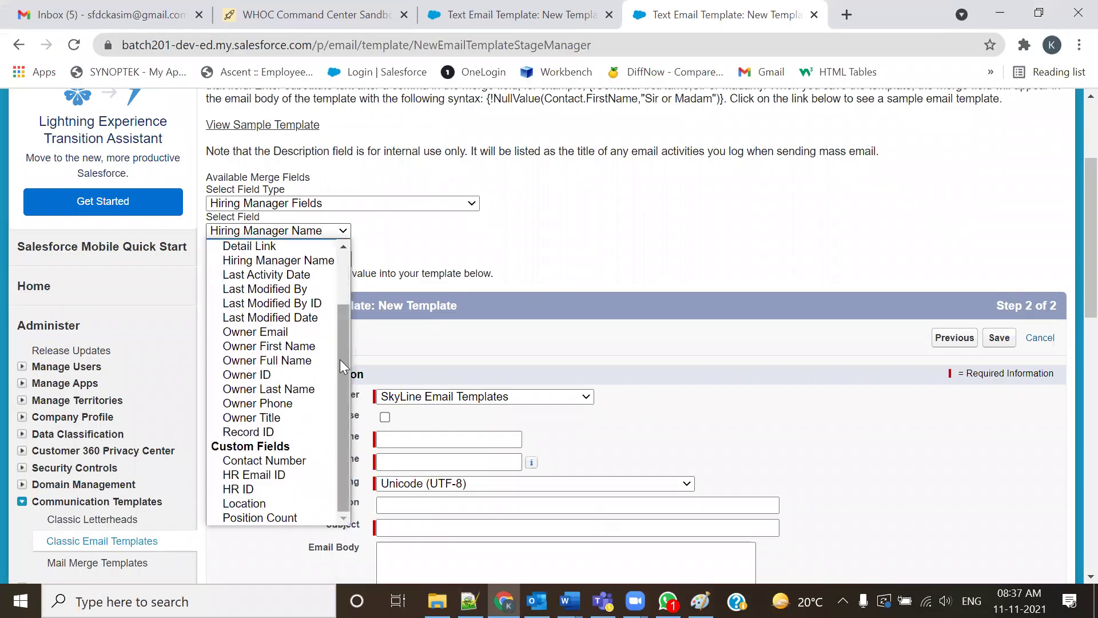
{"action": "left_click", "coordinate": [239, 490]}
{"action": "key", "text": "ctrl+c"}
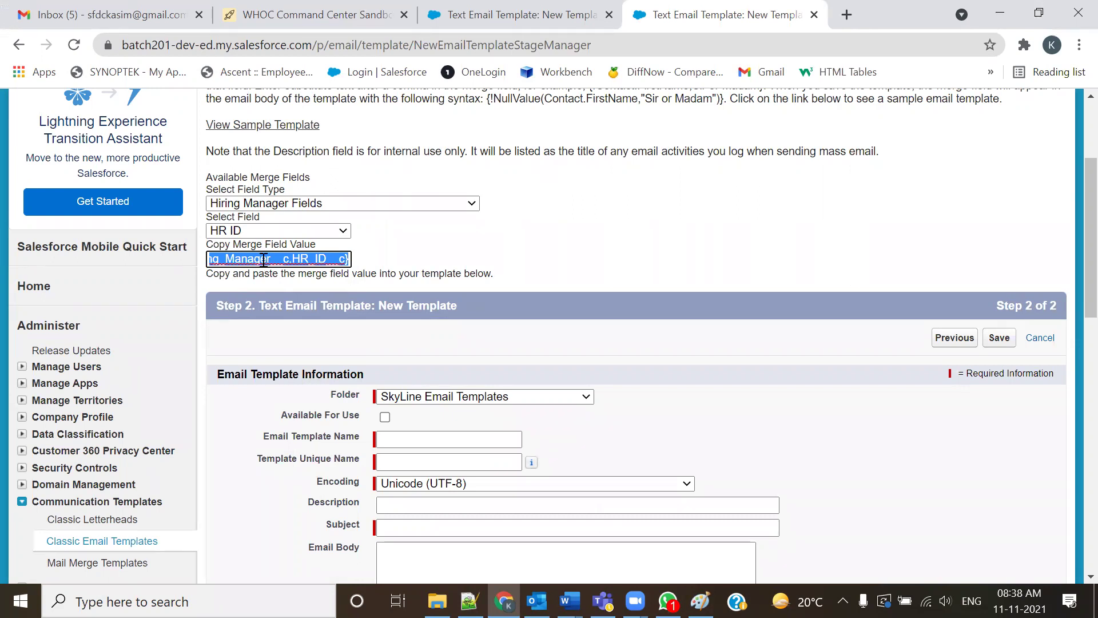
{"action": "key", "text": "alt+Tab"}
{"action": "key", "text": "Tab"}
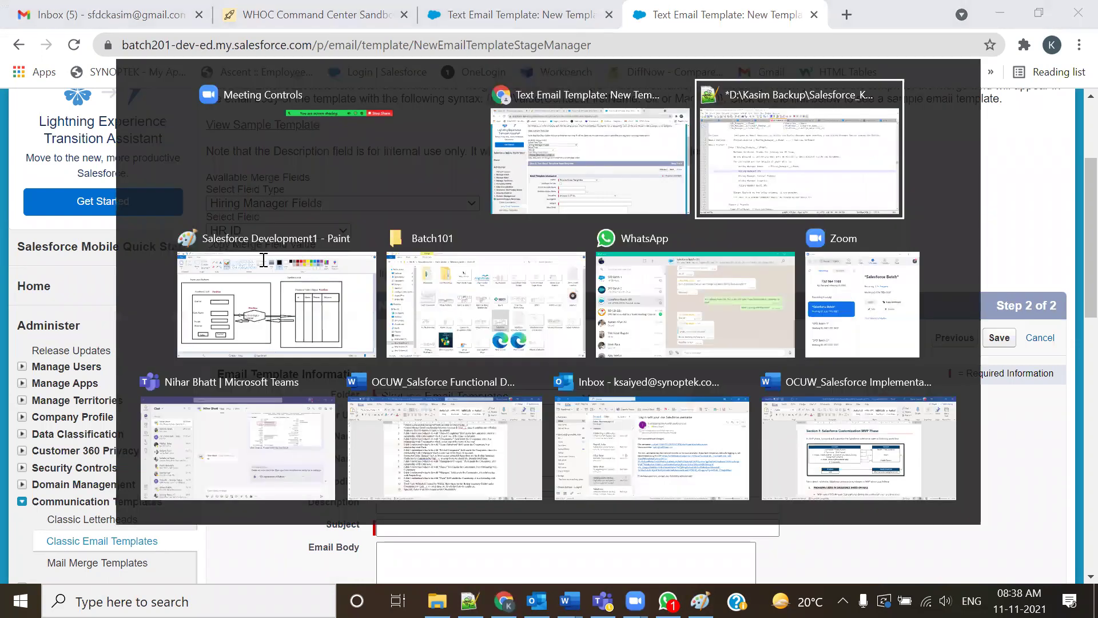
{"action": "key", "text": "ctrl+v"}
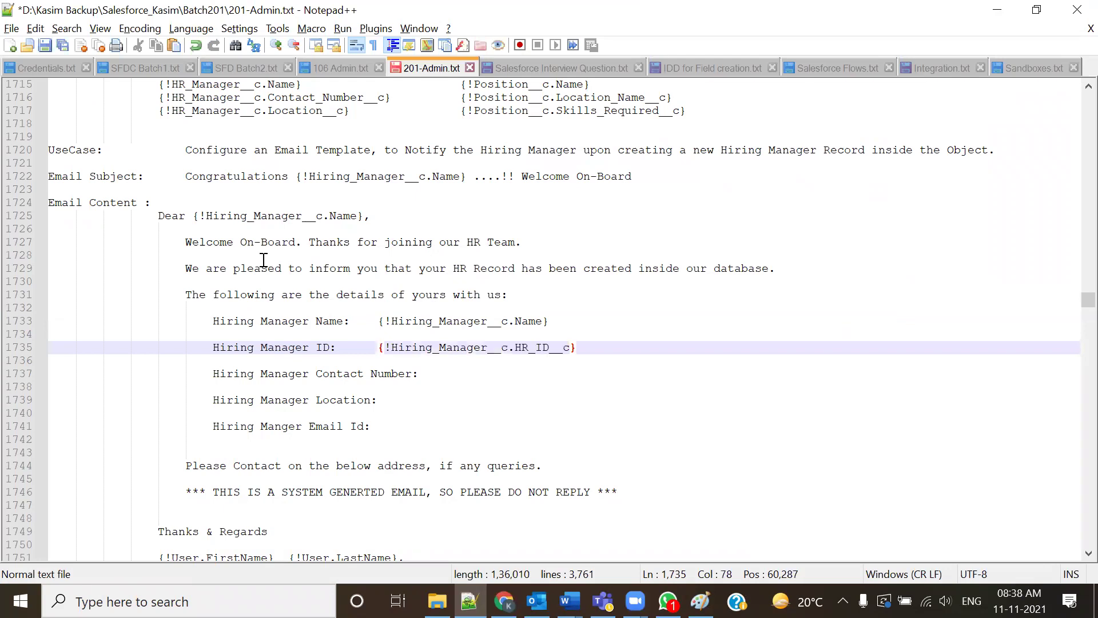
Indent the merge fields on the Hiring Manager Name and Hiring Manager ID lines further so they align in one column.
{"action": "left_click", "coordinate": [379, 321]}
{"action": "key", "text": "Tab"}
{"action": "key", "text": "Tab"}
{"action": "key", "text": "Tab"}
{"action": "left_click", "coordinate": [379, 347]}
{"action": "key", "text": "Tab"}
{"action": "key", "text": "Tab"}
{"action": "key", "text": "Tab"}
Copy the Contact Number merge field value from Salesforce in Chrome and paste it beside Hiring Manager Contact Number in the Notepad++ notes, aligned with the column above.
{"action": "left_click", "coordinate": [440, 374]}
{"action": "key", "text": "Tab"}
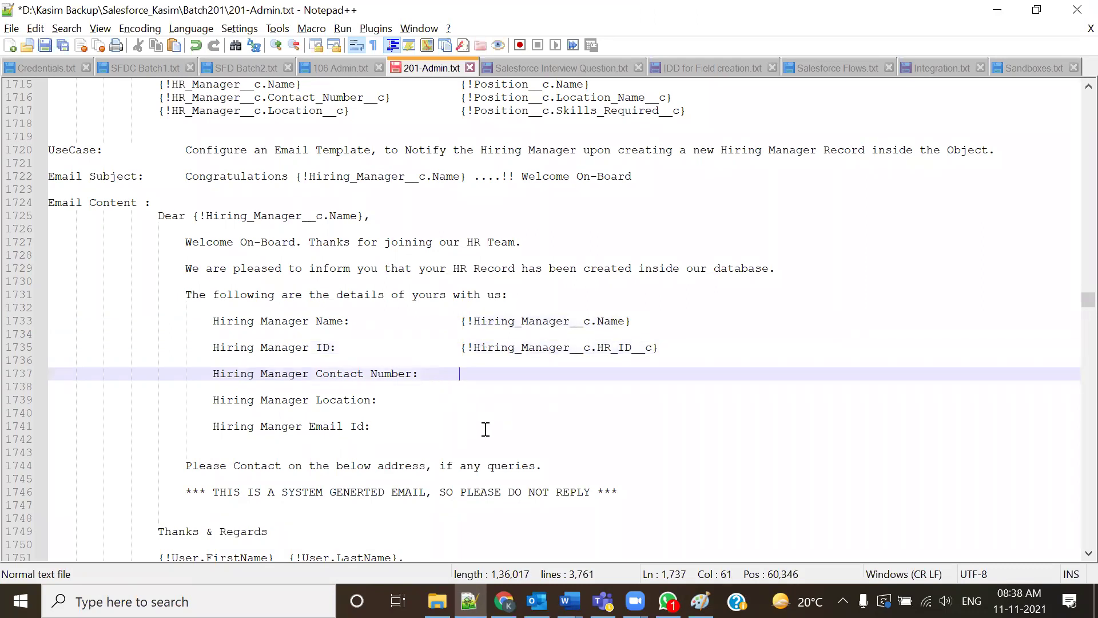
{"action": "key", "text": "alt+Tab"}
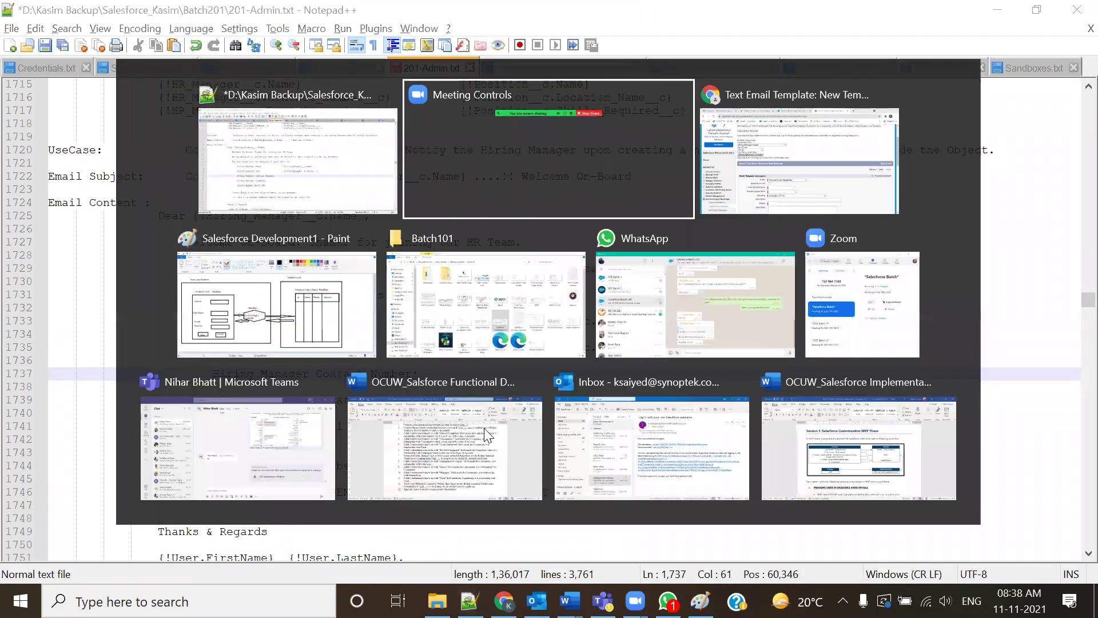
{"action": "left_click", "coordinate": [342, 231]}
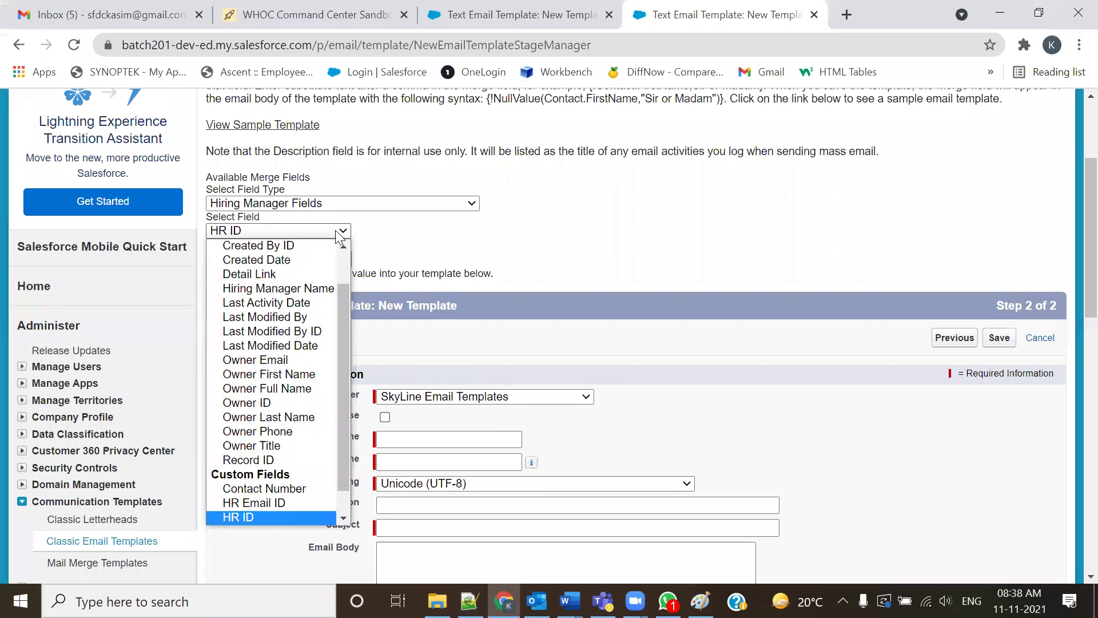
{"action": "scroll", "coordinate": [313, 383], "scroll_direction": "down", "scroll_amount": 2}
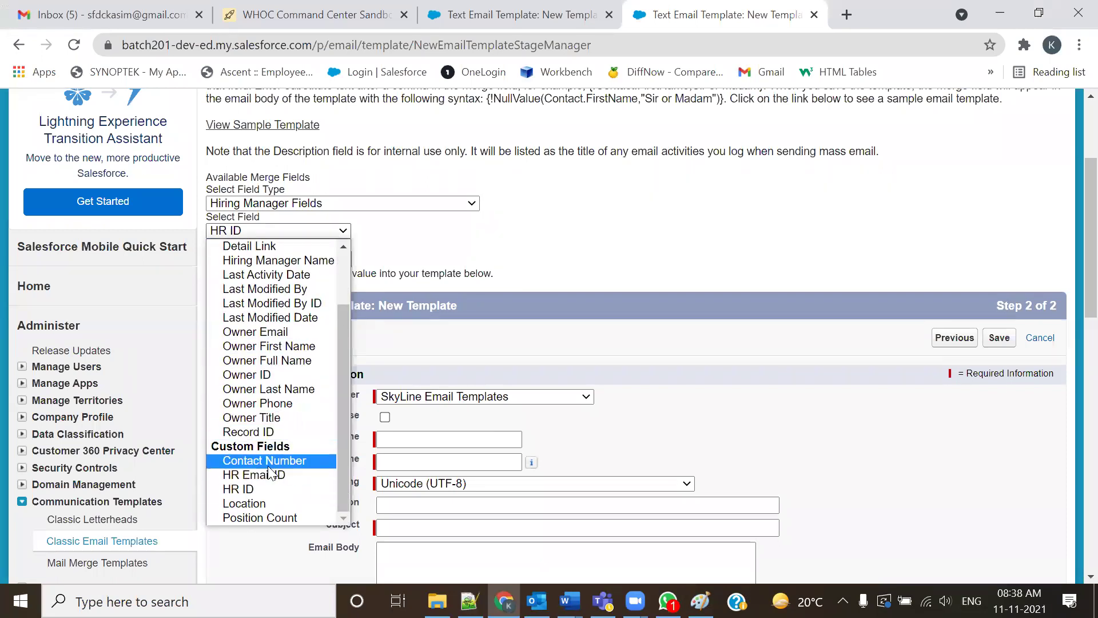
{"action": "left_click", "coordinate": [283, 460]}
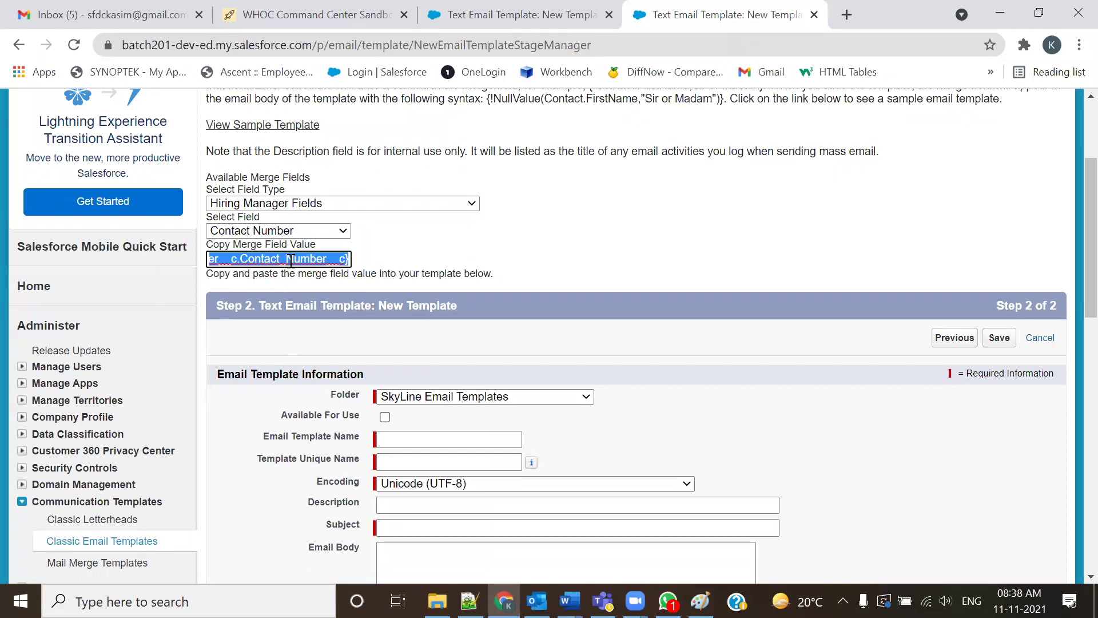
{"action": "key", "text": "alt+Tab"}
{"action": "type", "text": "{!Hiring_Manager__c.Contact_Number__c}"}
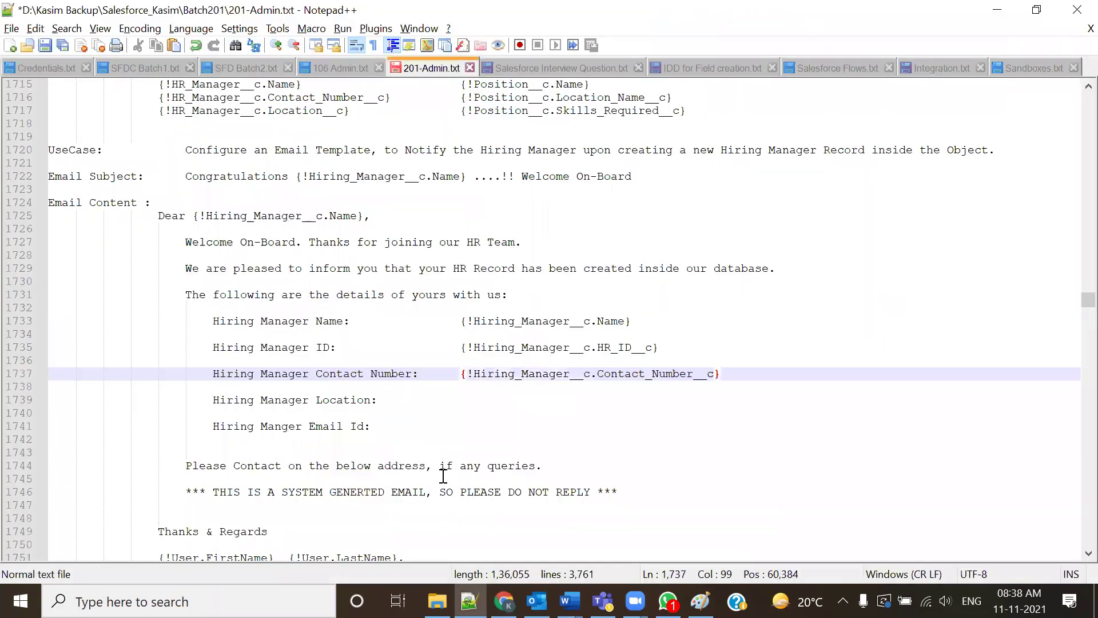
Copy the Location merge field value from Salesforce in Chrome and paste it beside Hiring Manager Location in the Notepad++ notes, aligned with the column above.
{"action": "left_click", "coordinate": [394, 400]}
{"action": "key", "text": "Tab"}
{"action": "key", "text": "Tab"}
{"action": "key", "text": "alt+Tab"}
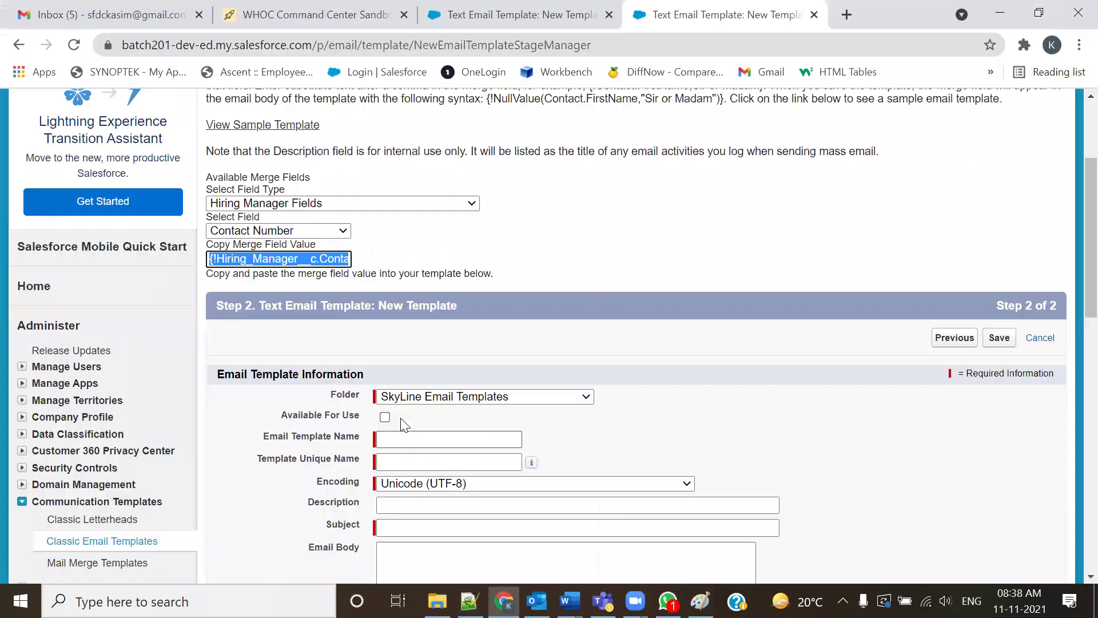
{"action": "left_click", "coordinate": [328, 235]}
{"action": "left_click", "coordinate": [326, 234]}
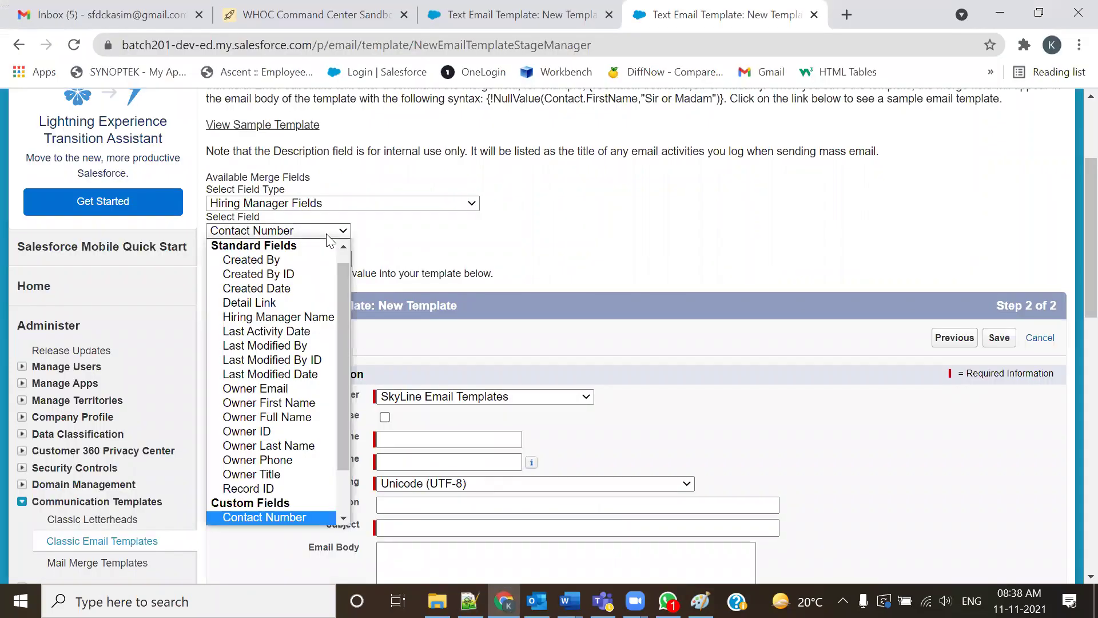
{"action": "scroll", "coordinate": [331, 412], "scroll_direction": "down", "scroll_amount": 1}
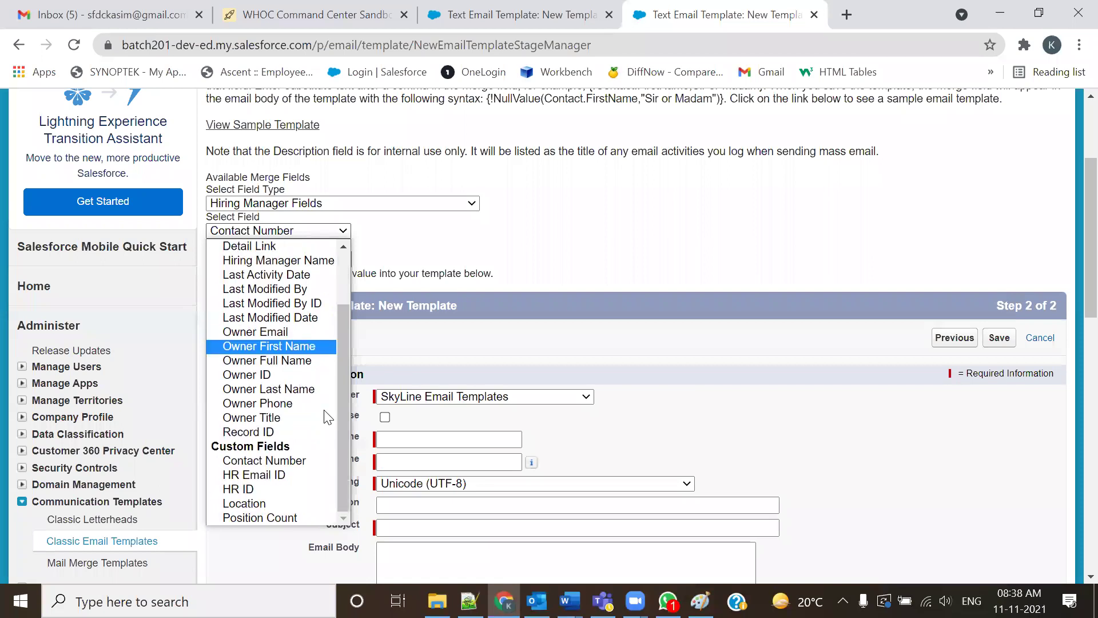
{"action": "left_click", "coordinate": [264, 504]}
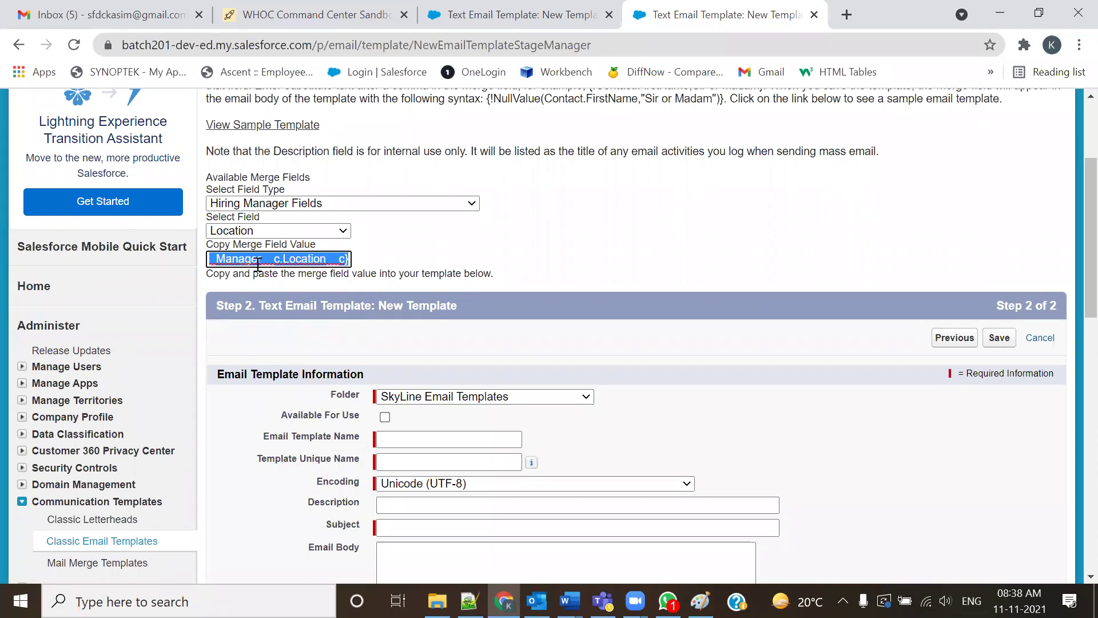
{"action": "key", "text": "alt+Tab"}
{"action": "type", "text": "{!Hiring_Manager__c.Location__c}"}
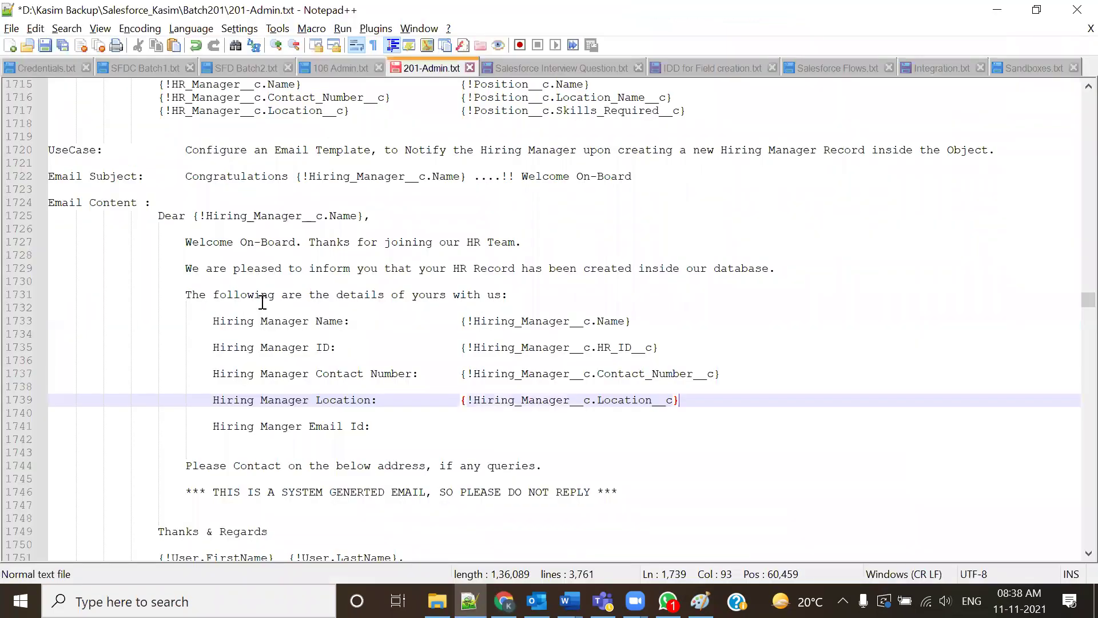
Copy the HR Email ID merge field value from Salesforce in Chrome and paste it beside the email ID label in the Notepad++ notes, column-aligned.
{"action": "left_click", "coordinate": [418, 421]}
{"action": "key", "text": "Tab"}
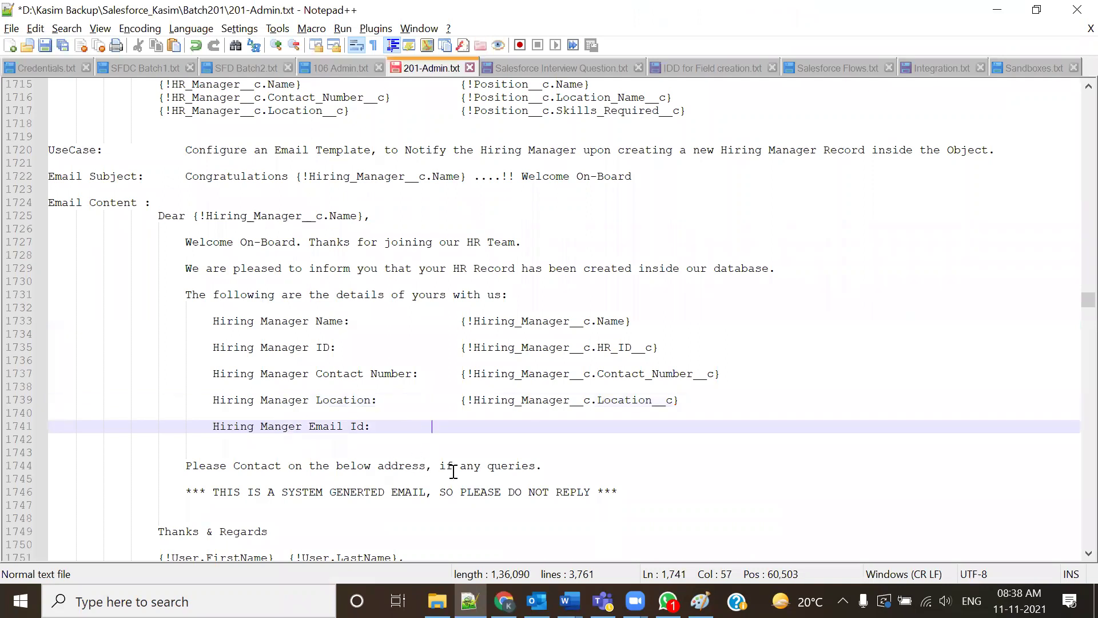
{"action": "key", "text": "alt+Tab"}
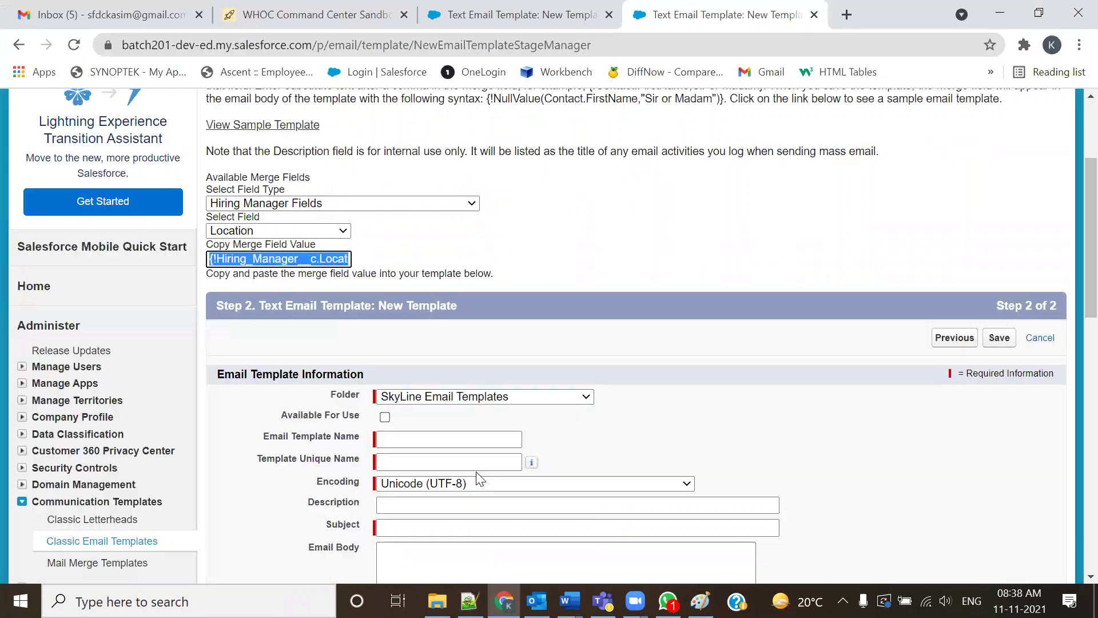
{"action": "left_click", "coordinate": [342, 231]}
{"action": "scroll", "coordinate": [301, 525], "scroll_direction": "down", "scroll_amount": 6}
{"action": "scroll", "coordinate": [328, 291], "scroll_direction": "up", "scroll_amount": 4}
{"action": "scroll", "coordinate": [328, 290], "scroll_direction": "up", "scroll_amount": 2}
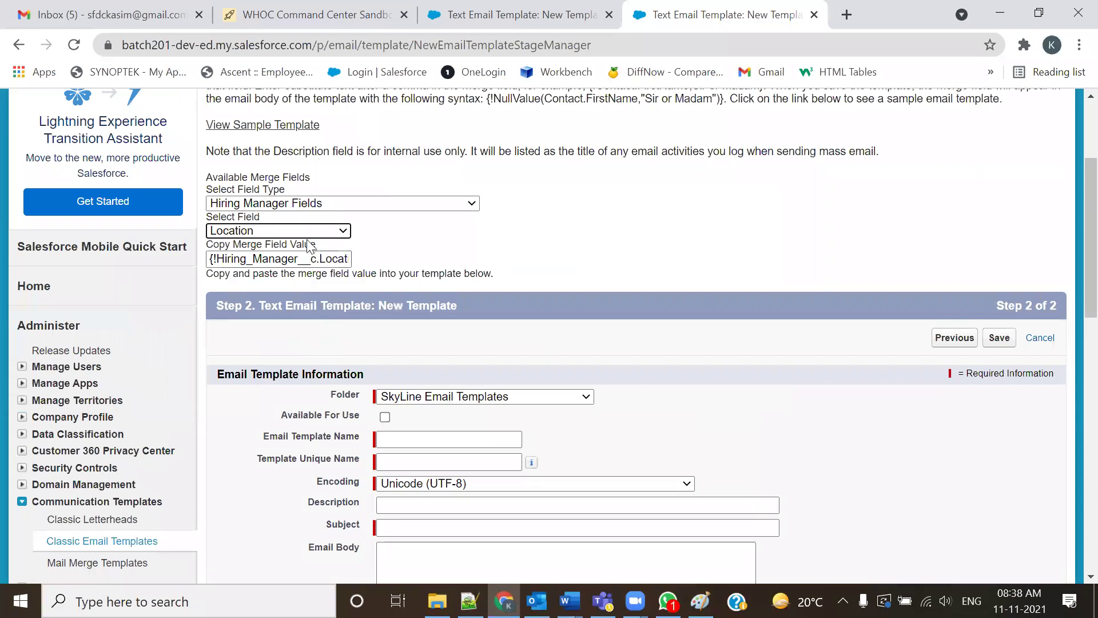
{"action": "left_click", "coordinate": [308, 230]}
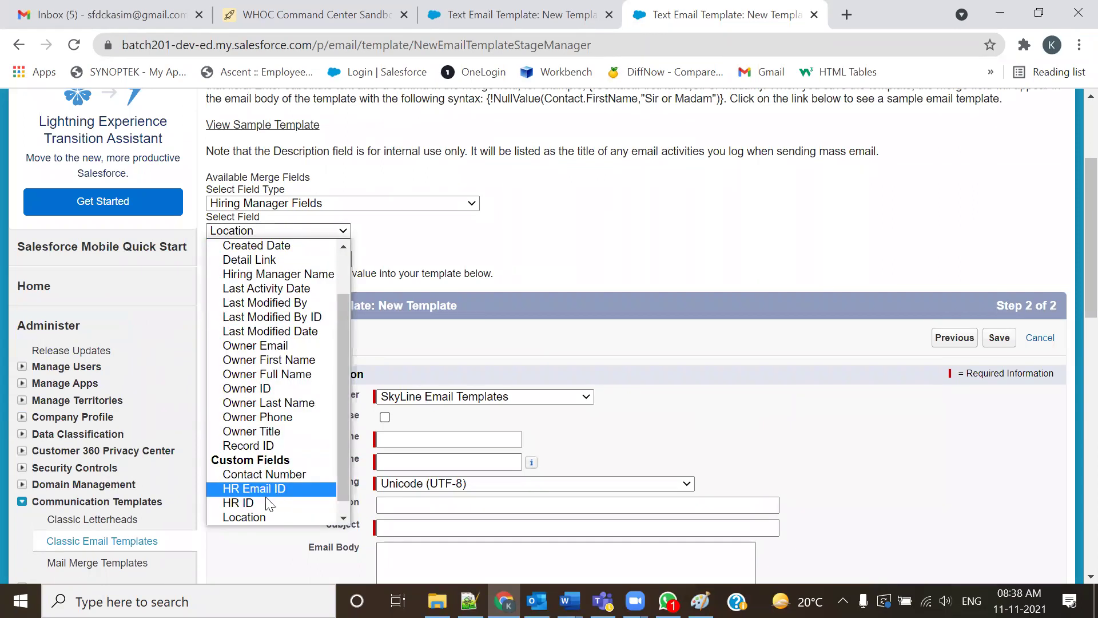
{"action": "left_click", "coordinate": [269, 488]}
{"action": "key", "text": "ctrl+c"}
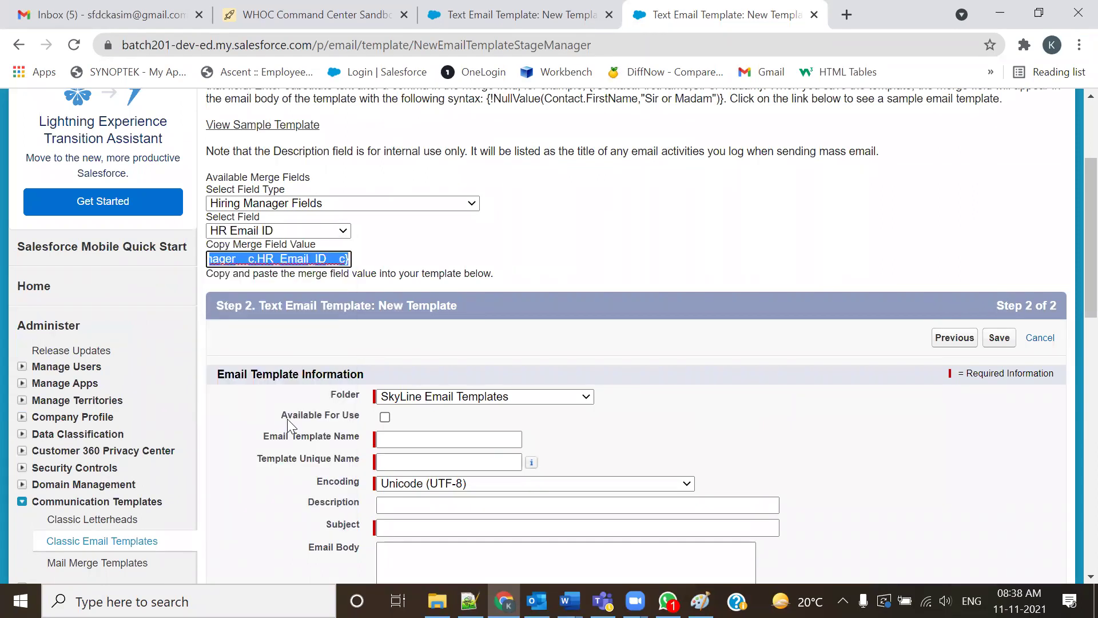
{"action": "key", "text": "alt+Tab"}
{"action": "key", "text": "ctrl+v"}
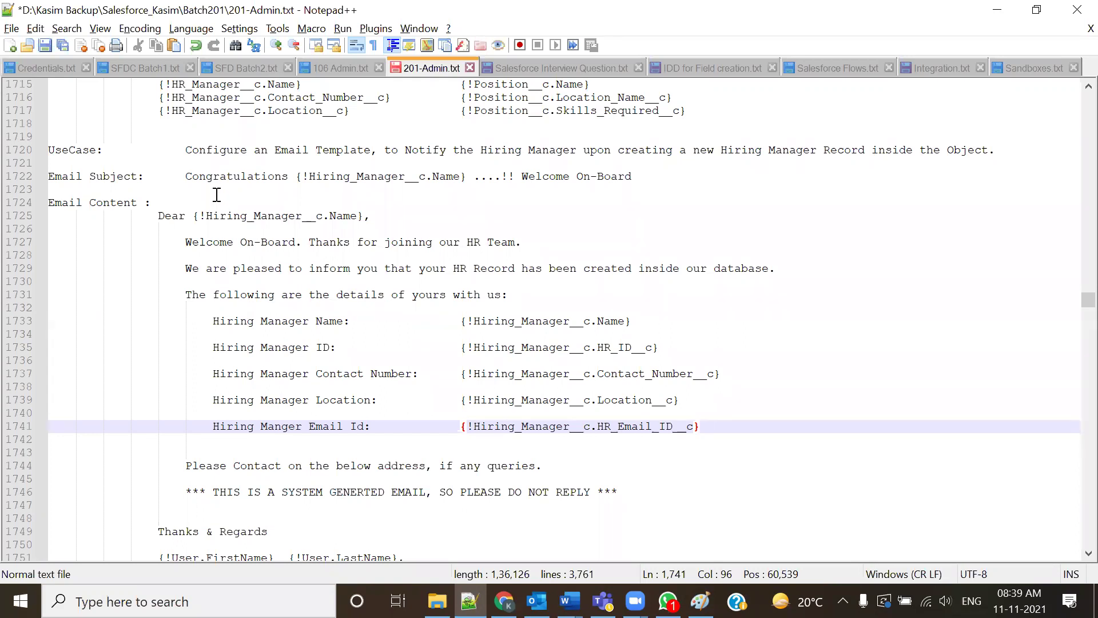
Copy the email subject from the notes, close the blank template form in Chrome, and paste it as the Hiring Manager template's Subject.
{"action": "left_click_drag", "start_coordinate": [185, 176], "coordinate": [639, 178]}
{"action": "key", "text": "ctrl+c"}
{"action": "key", "text": "alt+Tab"}
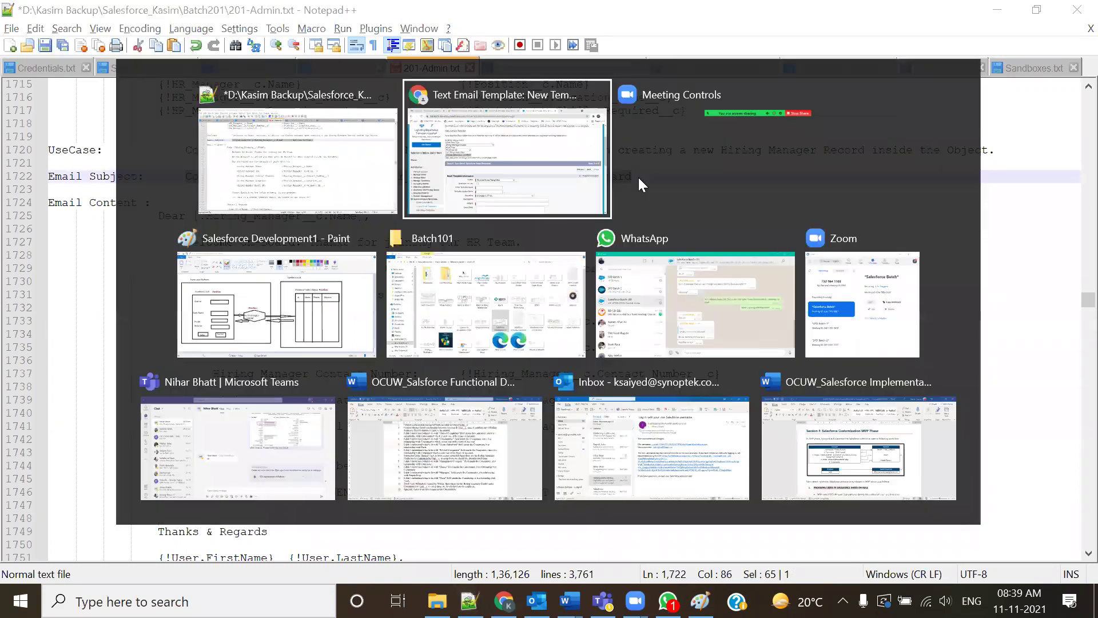
{"action": "left_click", "coordinate": [813, 15]}
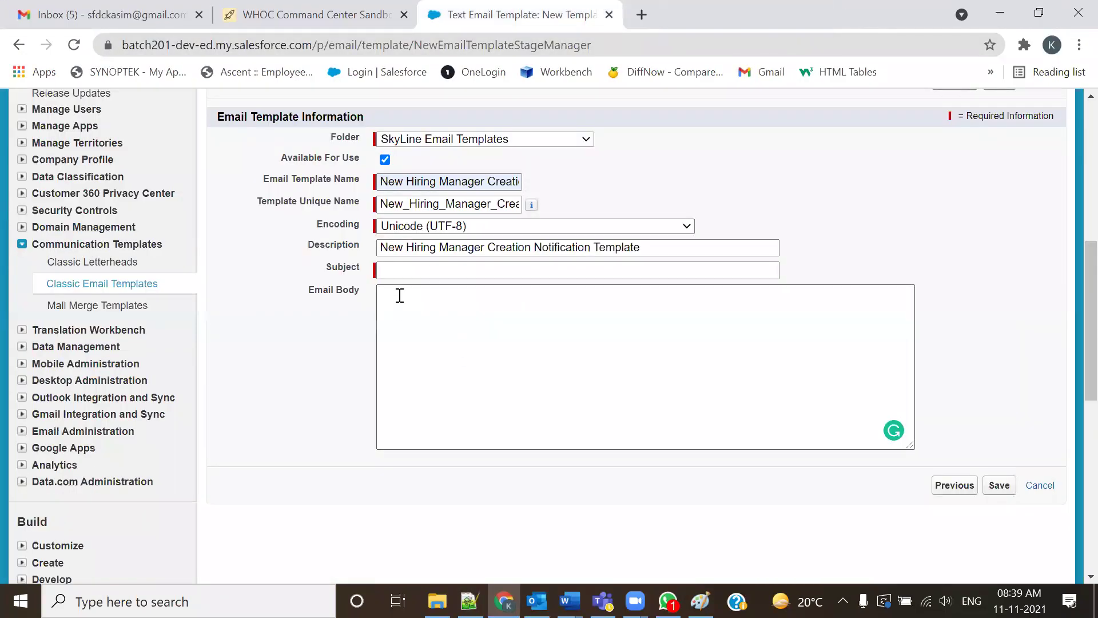
{"action": "left_click", "coordinate": [402, 269]}
{"action": "key", "text": "ctrl+v"}
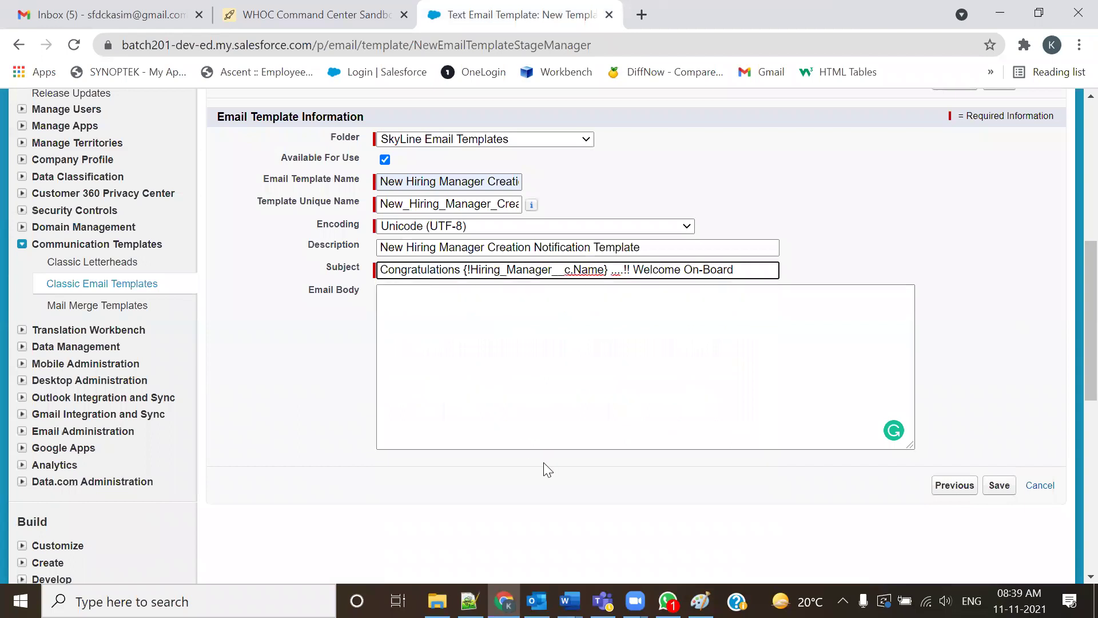
Copy the email content from the Dear line through the signature in the Notepad++ notes into the template's Email Body in Chrome, and enlarge that box.
{"action": "key", "text": "alt+Tab"}
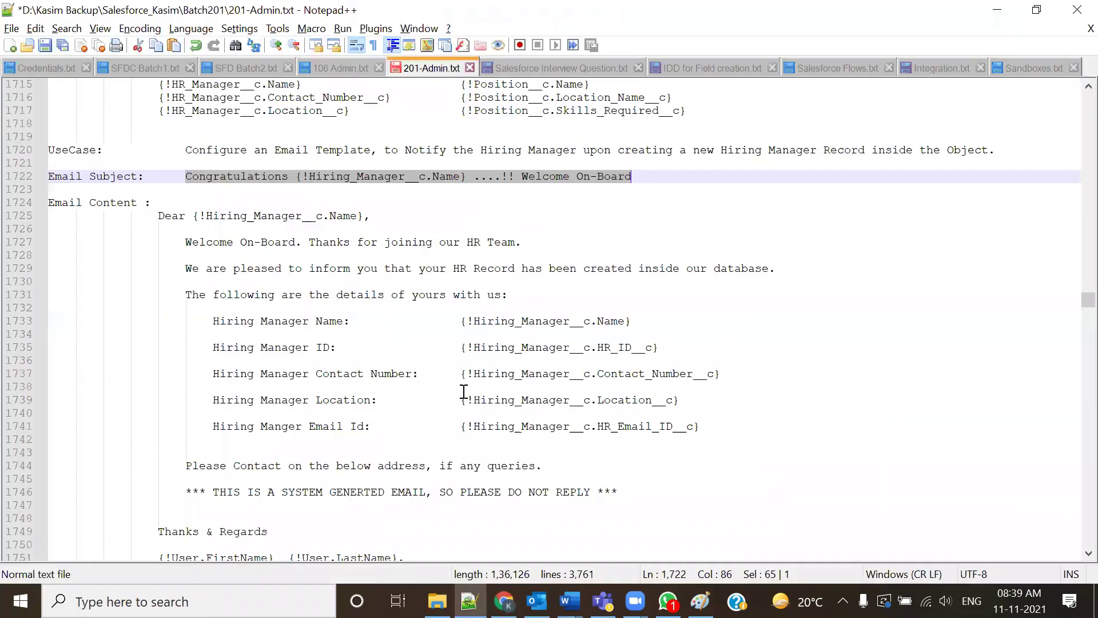
{"action": "left_click_drag", "start_coordinate": [156, 221], "coordinate": [382, 427]}
{"action": "scroll", "coordinate": [216, 373], "scroll_direction": "down", "scroll_amount": 3}
{"action": "scroll", "coordinate": [229, 373], "scroll_direction": "down", "scroll_amount": 2}
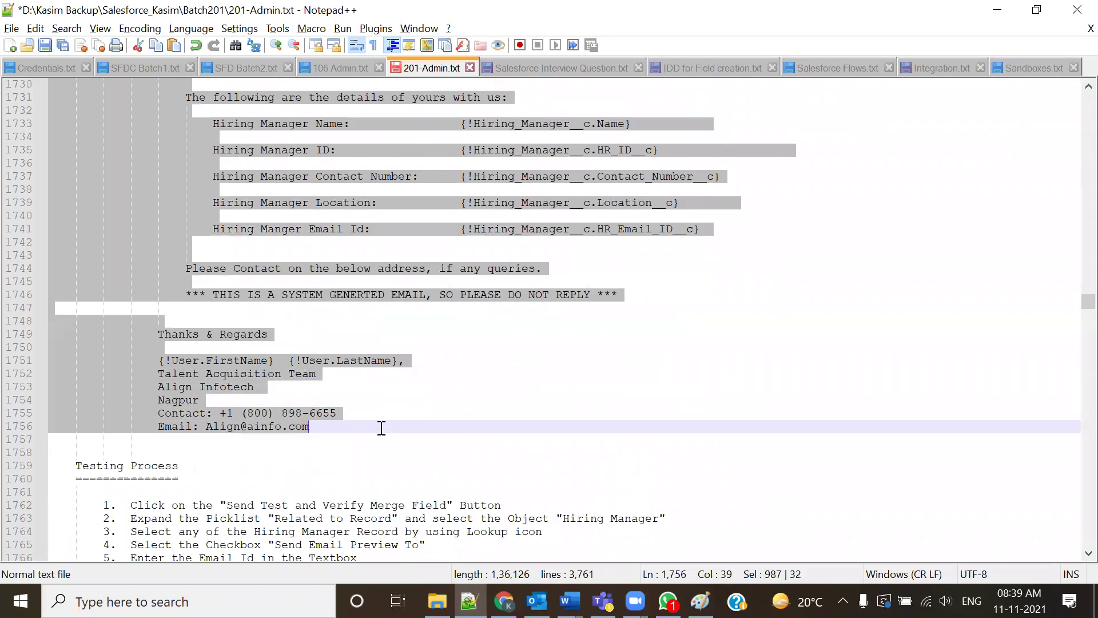
{"action": "key", "text": "alt+Tab"}
{"action": "left_click", "coordinate": [387, 296]}
{"action": "key", "text": "ctrl+v"}
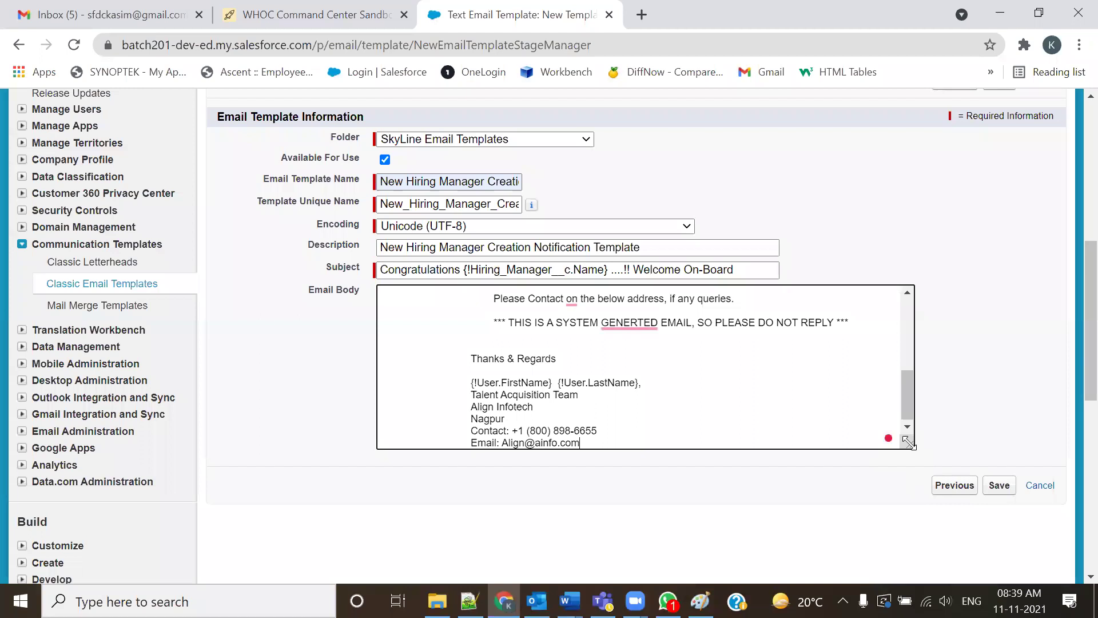
{"action": "left_click_drag", "start_coordinate": [915, 452], "coordinate": [964, 569]}
{"action": "scroll", "coordinate": [679, 448], "scroll_direction": "up", "scroll_amount": 3}
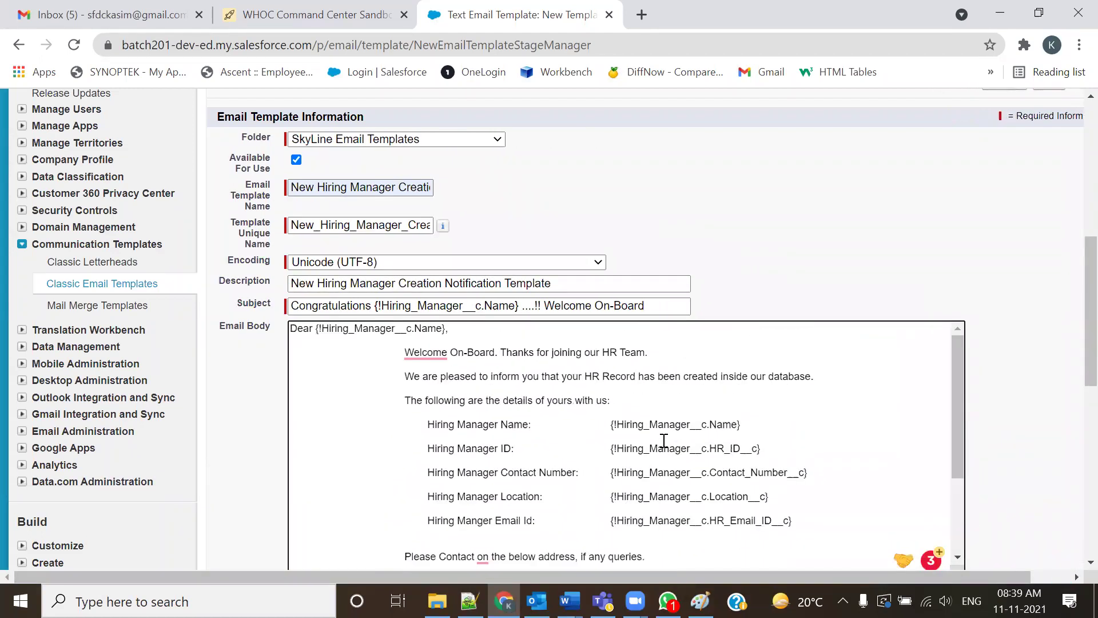
Add a comma after Welcome and reduce the indentation of the three introductory lines below the Dear line in the Email Body.
{"action": "mouse_move", "coordinate": [407, 352]}
{"action": "left_click", "coordinate": [433, 395]}
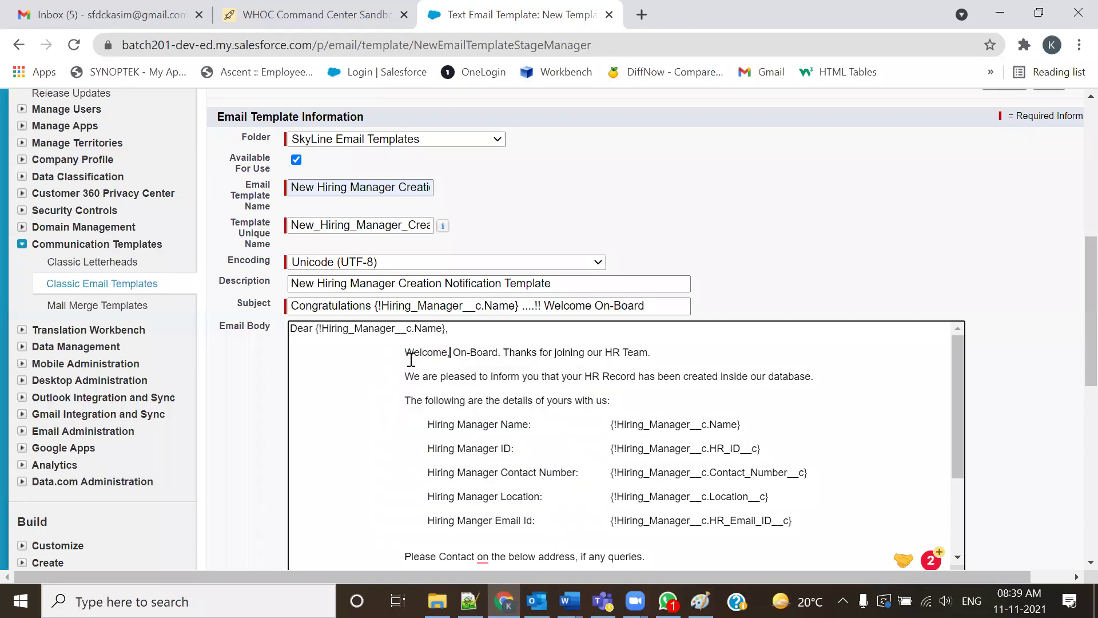
{"action": "key", "text": "BackSpace"}
{"action": "key", "text": "BackSpace"}
{"action": "key", "text": "BackSpace"}
{"action": "key", "text": "BackSpace"}
{"action": "key", "text": "BackSpace"}
{"action": "key", "text": "BackSpace"}
{"action": "key", "text": "BackSpace"}
{"action": "key", "text": "BackSpace"}
{"action": "key", "text": "BackSpace"}
{"action": "key", "text": "BackSpace"}
{"action": "key", "text": "BackSpace"}
{"action": "key", "text": "BackSpace"}
{"action": "key", "text": "BackSpace"}
{"action": "key", "text": "BackSpace"}
{"action": "key", "text": "BackSpace"}
{"action": "key", "text": "BackSpace"}
{"action": "key", "text": "BackSpace"}
{"action": "key", "text": "BackSpace"}
{"action": "key", "text": "BackSpace"}
{"action": "key", "text": "BackSpace"}
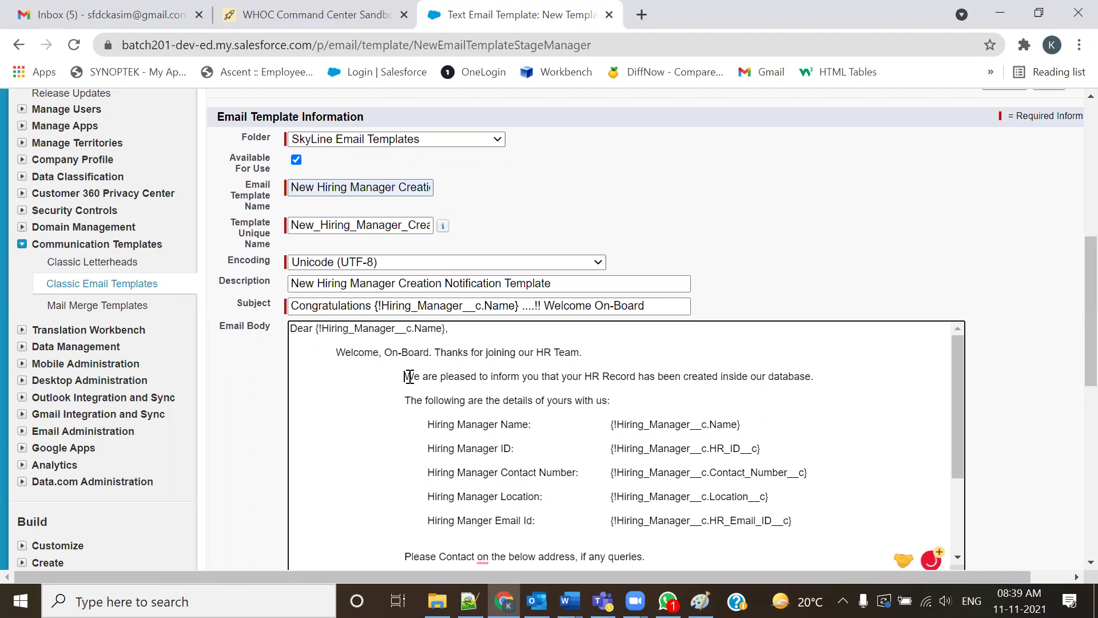
{"action": "key", "text": "BackSpace"}
{"action": "key", "text": "BackSpace"}
{"action": "key", "text": "BackSpace"}
{"action": "key", "text": "BackSpace"}
{"action": "key", "text": "BackSpace"}
{"action": "key", "text": "BackSpace"}
{"action": "key", "text": "BackSpace"}
{"action": "key", "text": "BackSpace"}
{"action": "key", "text": "BackSpace"}
{"action": "key", "text": "BackSpace"}
{"action": "key", "text": "BackSpace"}
{"action": "key", "text": "BackSpace"}
{"action": "key", "text": "BackSpace"}
{"action": "key", "text": "BackSpace"}
{"action": "key", "text": "BackSpace"}
{"action": "key", "text": "BackSpace"}
{"action": "key", "text": "BackSpace"}
{"action": "key", "text": "BackSpace"}
{"action": "key", "text": "BackSpace"}
{"action": "key", "text": "BackSpace"}
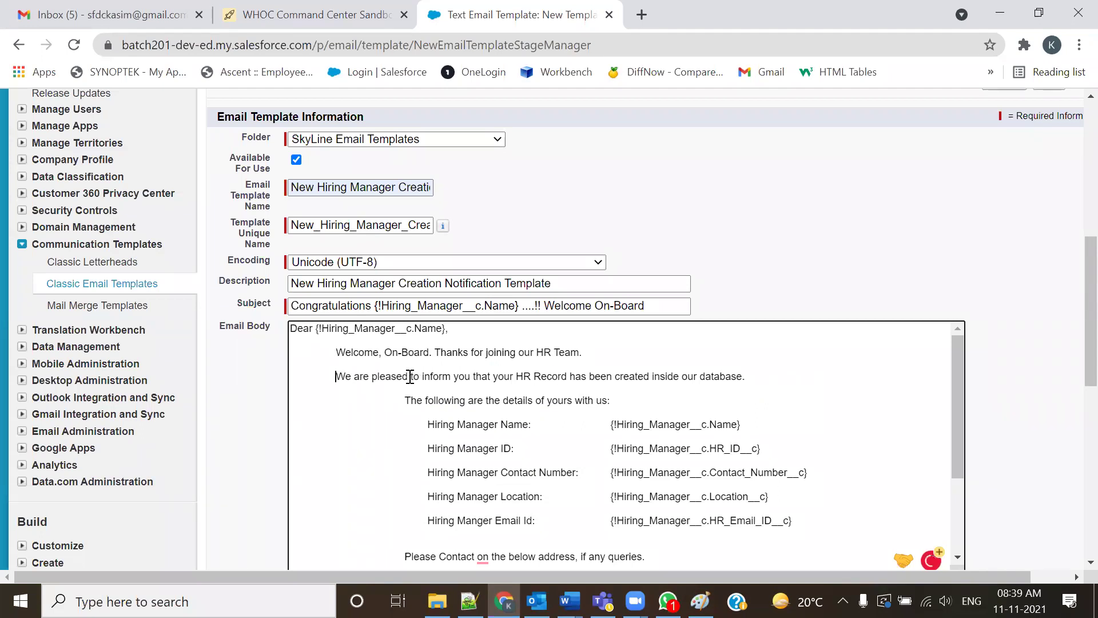
{"action": "key", "text": "BackSpace"}
{"action": "key", "text": "BackSpace"}
{"action": "key", "text": "BackSpace"}
{"action": "key", "text": "BackSpace"}
{"action": "key", "text": "BackSpace"}
{"action": "key", "text": "BackSpace"}
{"action": "key", "text": "BackSpace"}
{"action": "key", "text": "BackSpace"}
{"action": "key", "text": "BackSpace"}
{"action": "key", "text": "BackSpace"}
{"action": "key", "text": "BackSpace"}
{"action": "key", "text": "BackSpace"}
{"action": "key", "text": "BackSpace"}
{"action": "key", "text": "BackSpace"}
{"action": "key", "text": "BackSpace"}
{"action": "key", "text": "BackSpace"}
{"action": "key", "text": "BackSpace"}
{"action": "key", "text": "BackSpace"}
{"action": "key", "text": "BackSpace"}
{"action": "key", "text": "BackSpace"}
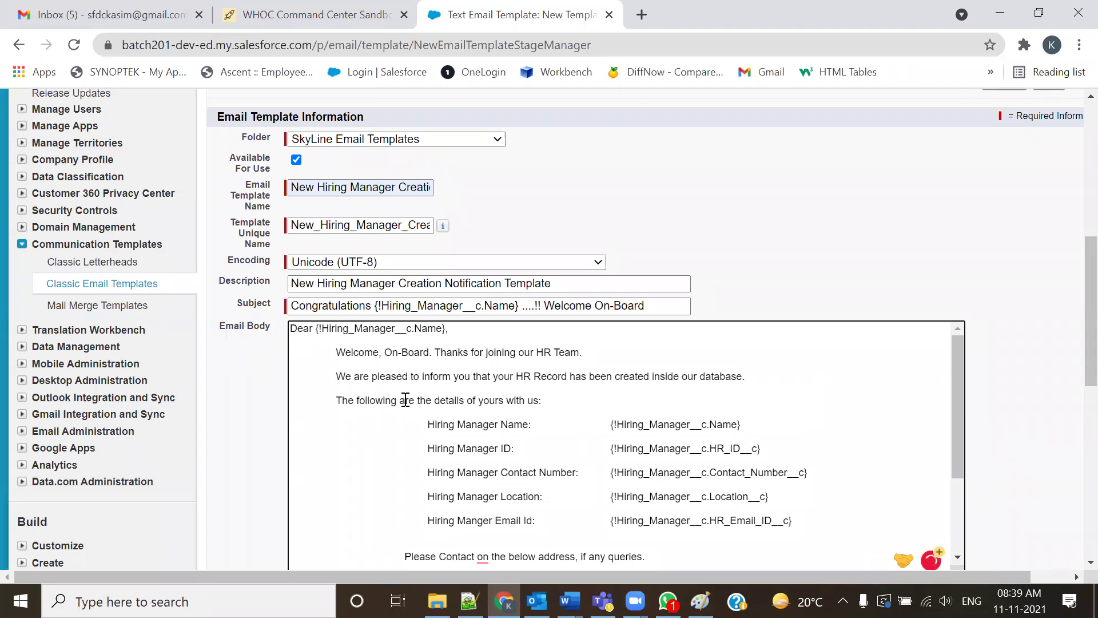
Reduce the indentation of the Please Contact line and the system-generated email notice to align them with the introductory lines.
{"action": "scroll", "coordinate": [404, 400], "scroll_direction": "down", "scroll_amount": 3}
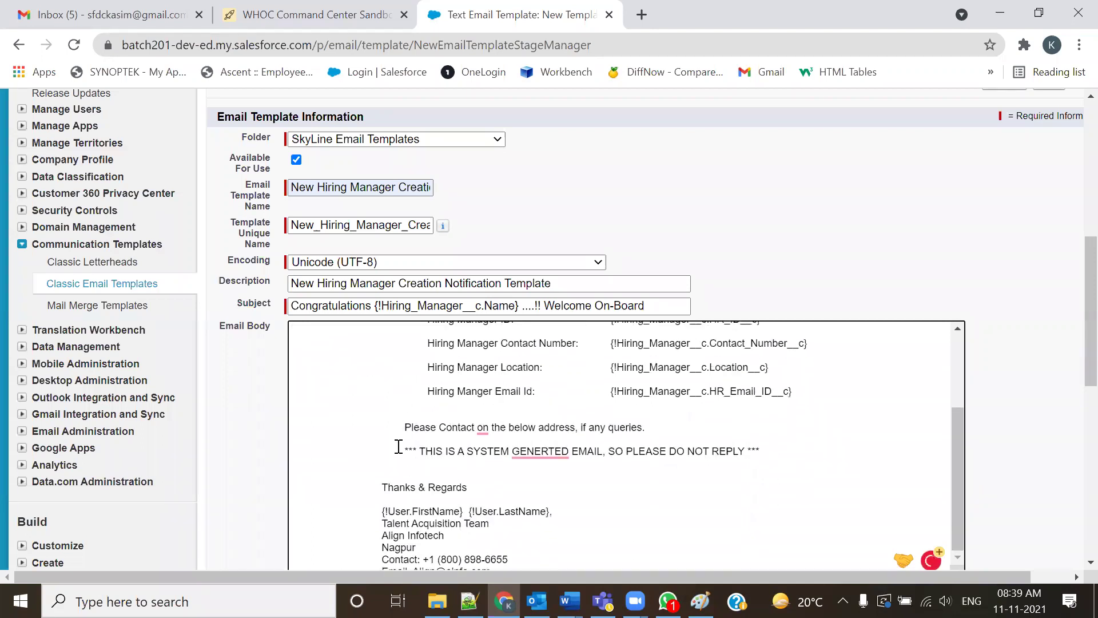
{"action": "key", "text": "BackSpace"}
{"action": "key", "text": "BackSpace"}
{"action": "key", "text": "BackSpace"}
{"action": "key", "text": "BackSpace"}
{"action": "key", "text": "BackSpace"}
{"action": "key", "text": "BackSpace"}
{"action": "key", "text": "BackSpace"}
{"action": "key", "text": "BackSpace"}
{"action": "key", "text": "BackSpace"}
{"action": "key", "text": "BackSpace"}
{"action": "key", "text": "BackSpace"}
{"action": "key", "text": "BackSpace"}
{"action": "key", "text": "BackSpace"}
{"action": "key", "text": "BackSpace"}
{"action": "key", "text": "BackSpace"}
{"action": "key", "text": "BackSpace"}
{"action": "key", "text": "BackSpace"}
{"action": "key", "text": "BackSpace"}
{"action": "key", "text": "BackSpace"}
{"action": "key", "text": "BackSpace"}
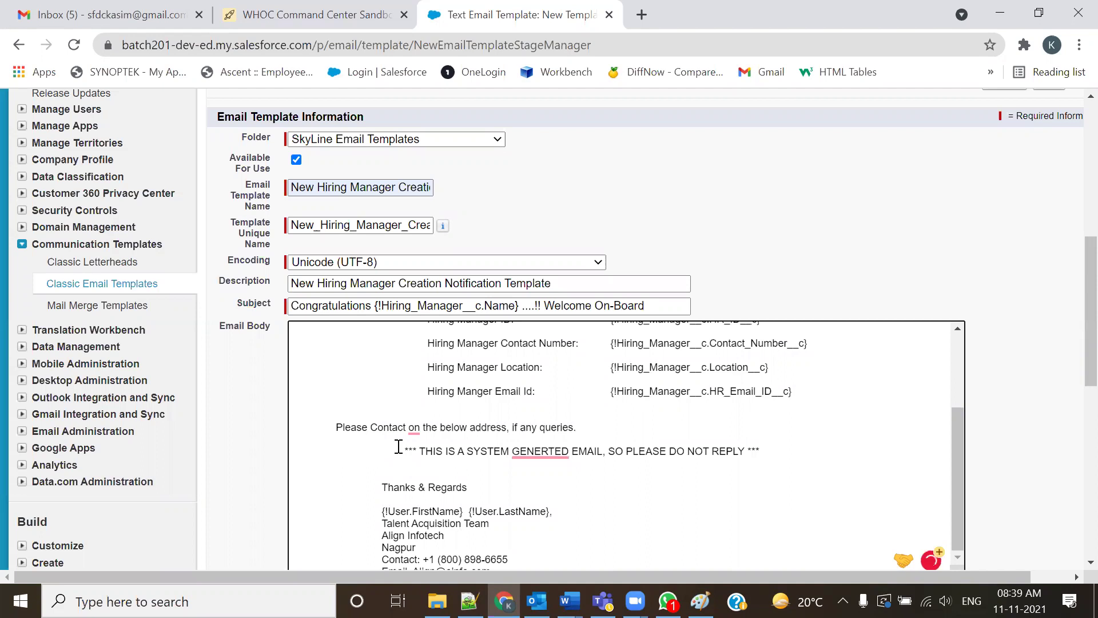
{"action": "scroll", "coordinate": [398, 446], "scroll_direction": "up", "scroll_amount": 3}
{"action": "scroll", "coordinate": [398, 446], "scroll_direction": "down", "scroll_amount": 3}
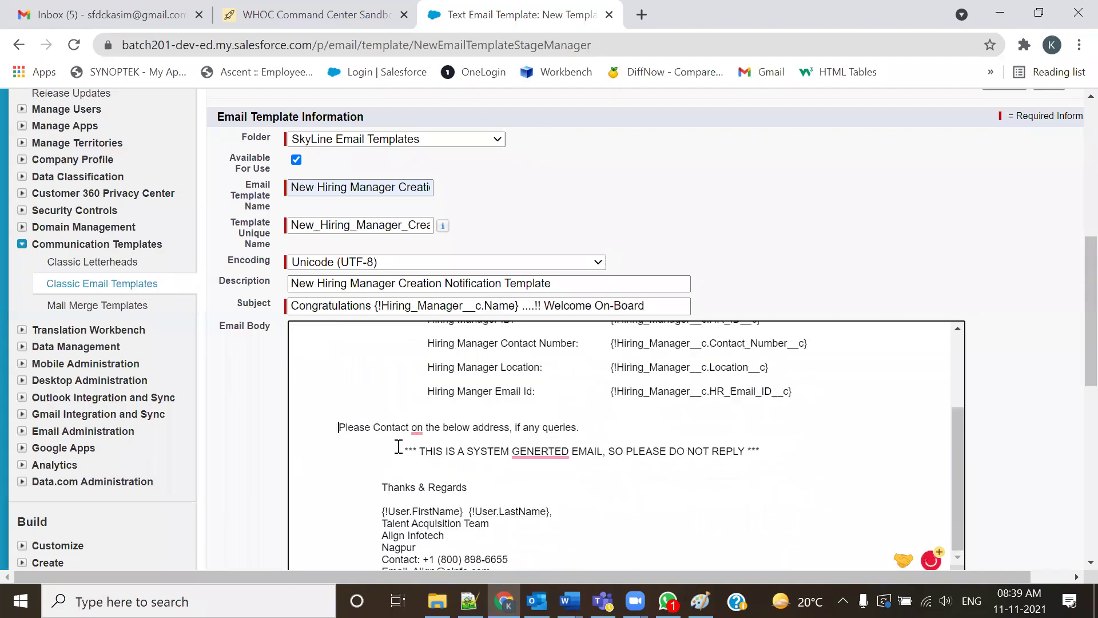
{"action": "left_click", "coordinate": [401, 451]}
{"action": "key", "text": "BackSpace"}
{"action": "key", "text": "BackSpace"}
{"action": "key", "text": "BackSpace"}
{"action": "key", "text": "BackSpace"}
{"action": "key", "text": "BackSpace"}
{"action": "key", "text": "BackSpace"}
{"action": "key", "text": "BackSpace"}
{"action": "key", "text": "BackSpace"}
{"action": "key", "text": "BackSpace"}
{"action": "key", "text": "BackSpace"}
{"action": "key", "text": "BackSpace"}
{"action": "key", "text": "BackSpace"}
{"action": "key", "text": "BackSpace"}
{"action": "key", "text": "BackSpace"}
{"action": "key", "text": "BackSpace"}
{"action": "key", "text": "BackSpace"}
{"action": "key", "text": "BackSpace"}
{"action": "key", "text": "BackSpace"}
{"action": "key", "text": "BackSpace"}
{"action": "key", "text": "BackSpace"}
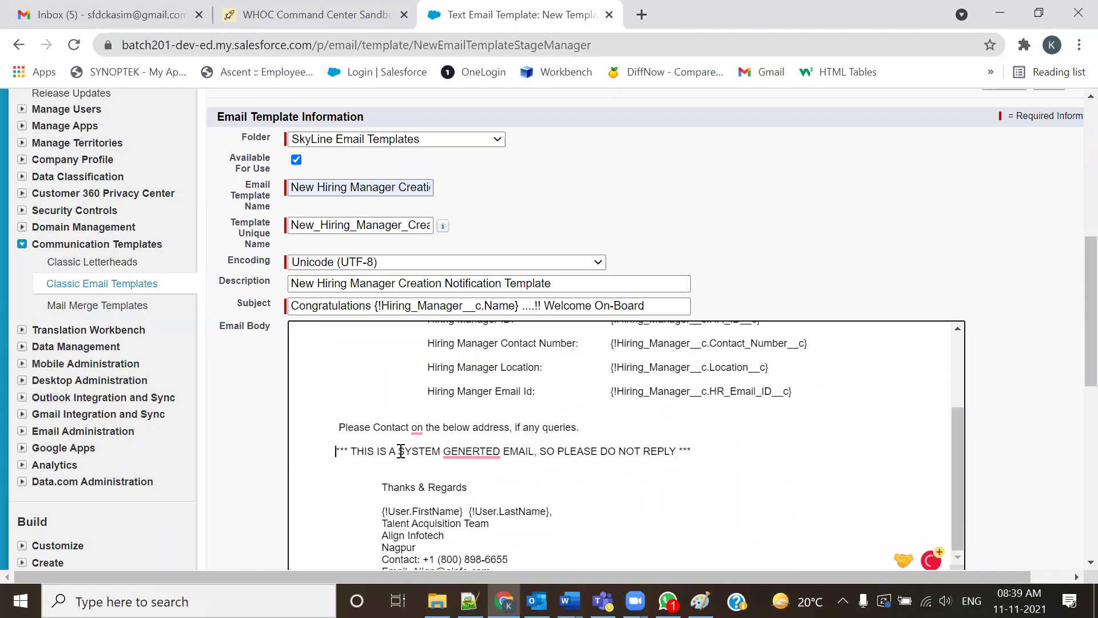
Reduce the indentation of the Thanks & Regards line in the Email Body to align it with the notice above.
{"action": "left_click", "coordinate": [383, 488]}
{"action": "key", "text": "BackSpace"}
{"action": "key", "text": "BackSpace"}
{"action": "key", "text": "BackSpace"}
{"action": "key", "text": "BackSpace"}
{"action": "key", "text": "BackSpace"}
{"action": "key", "text": "BackSpace"}
{"action": "key", "text": "BackSpace"}
{"action": "key", "text": "BackSpace"}
{"action": "key", "text": "BackSpace"}
{"action": "key", "text": "BackSpace"}
{"action": "key", "text": "BackSpace"}
{"action": "key", "text": "BackSpace"}
{"action": "key", "text": "BackSpace"}
{"action": "key", "text": "BackSpace"}
{"action": "key", "text": "BackSpace"}
{"action": "key", "text": "BackSpace"}
{"action": "key", "text": "BackSpace"}
{"action": "key", "text": "BackSpace"}
{"action": "key", "text": "BackSpace"}
{"action": "key", "text": "BackSpace"}
{"action": "key", "text": "BackSpace"}
{"action": "key", "text": "BackSpace"}
{"action": "key", "text": "BackSpace"}
{"action": "key", "text": "BackSpace"}
{"action": "key", "text": "BackSpace"}
{"action": "key", "text": "BackSpace"}
{"action": "key", "text": "BackSpace"}
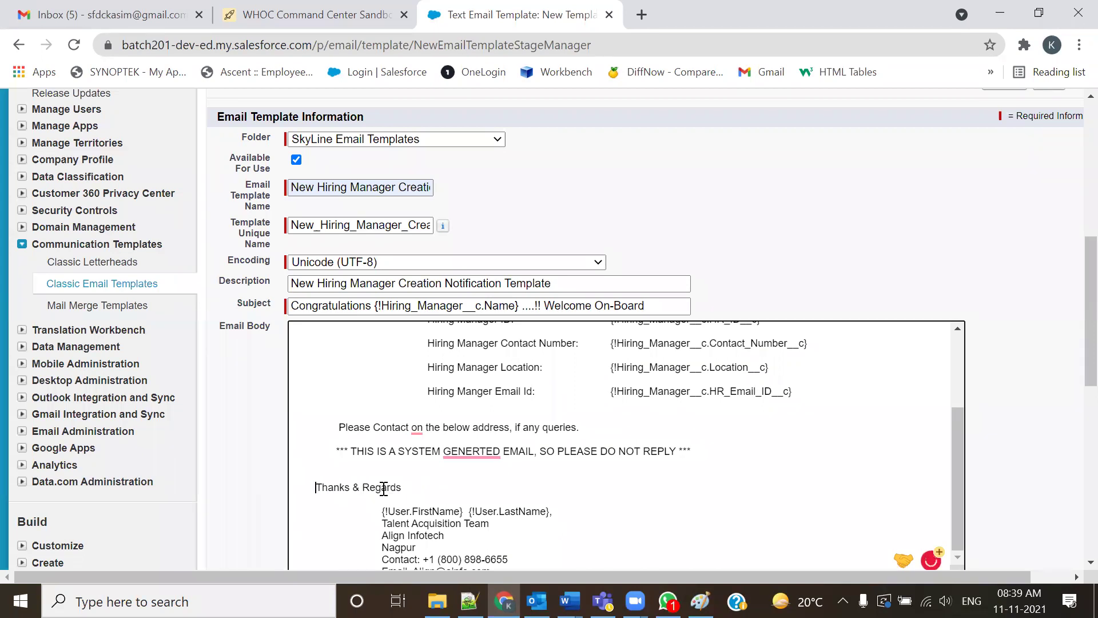
{"action": "scroll", "coordinate": [383, 507], "scroll_direction": "down", "scroll_amount": 1}
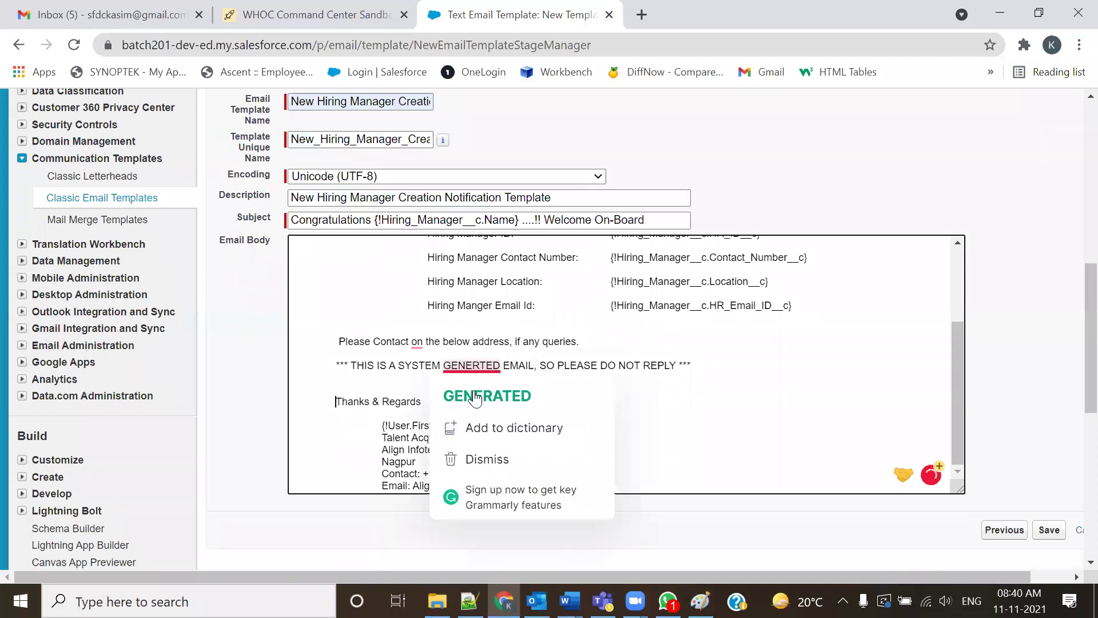
Correct GENERTED to GENERATED in the notice and change "on" to "at" in the Please Contact line.
{"action": "mouse_move", "coordinate": [418, 343]}
{"action": "left_click", "coordinate": [433, 385]}
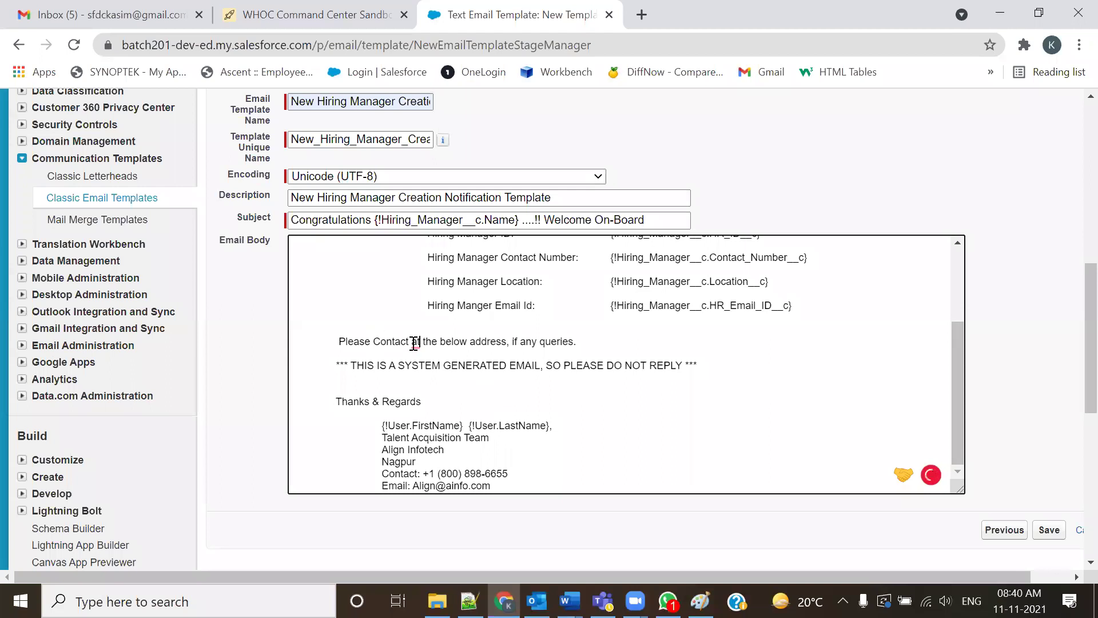
{"action": "mouse_move", "coordinate": [415, 342]}
Check the Email Body from start to end and save the Hiring Manager email template.
{"action": "scroll", "coordinate": [637, 429], "scroll_direction": "up", "scroll_amount": 3}
{"action": "scroll", "coordinate": [649, 421], "scroll_direction": "up", "scroll_amount": 3}
{"action": "scroll", "coordinate": [649, 420], "scroll_direction": "down", "scroll_amount": 3}
{"action": "scroll", "coordinate": [1074, 377], "scroll_direction": "down", "scroll_amount": 3}
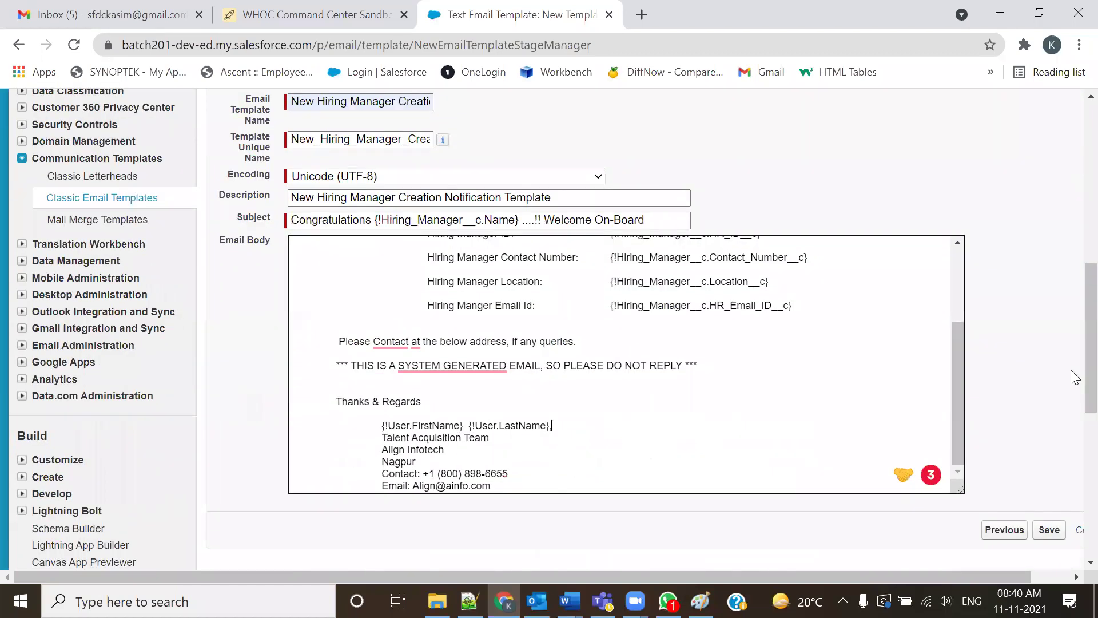
{"action": "scroll", "coordinate": [1074, 377], "scroll_direction": "up", "scroll_amount": 5}
{"action": "left_click", "coordinate": [1049, 252]}
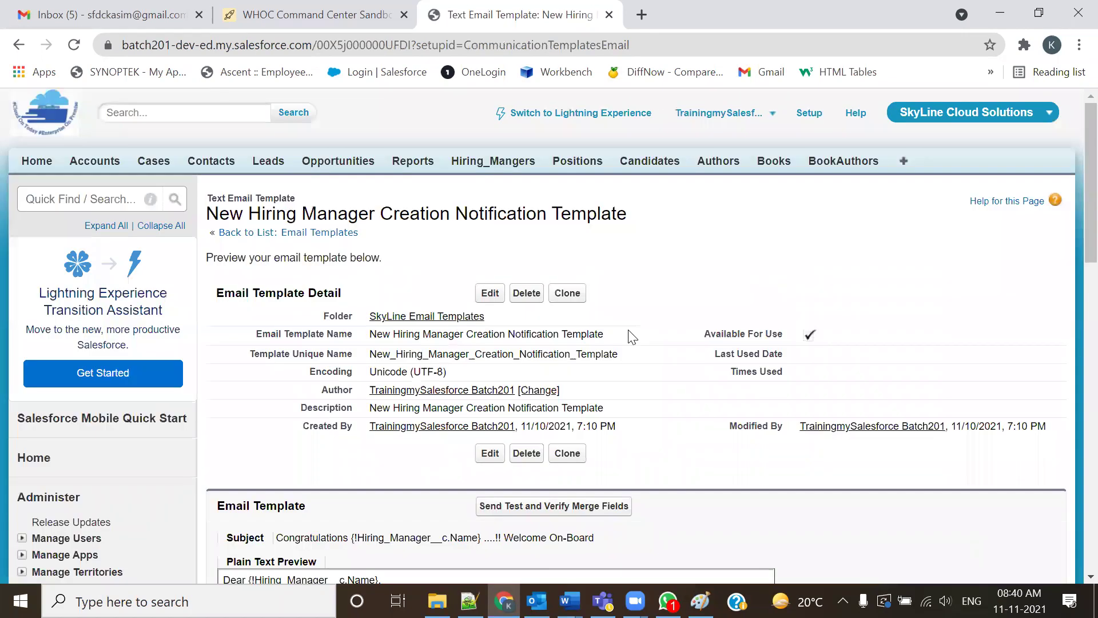
Review the saved template's plain text, open its test and merge field verification, and enable sending the preview to the tester's e-mail address.
{"action": "scroll", "coordinate": [632, 336], "scroll_direction": "down", "scroll_amount": 4}
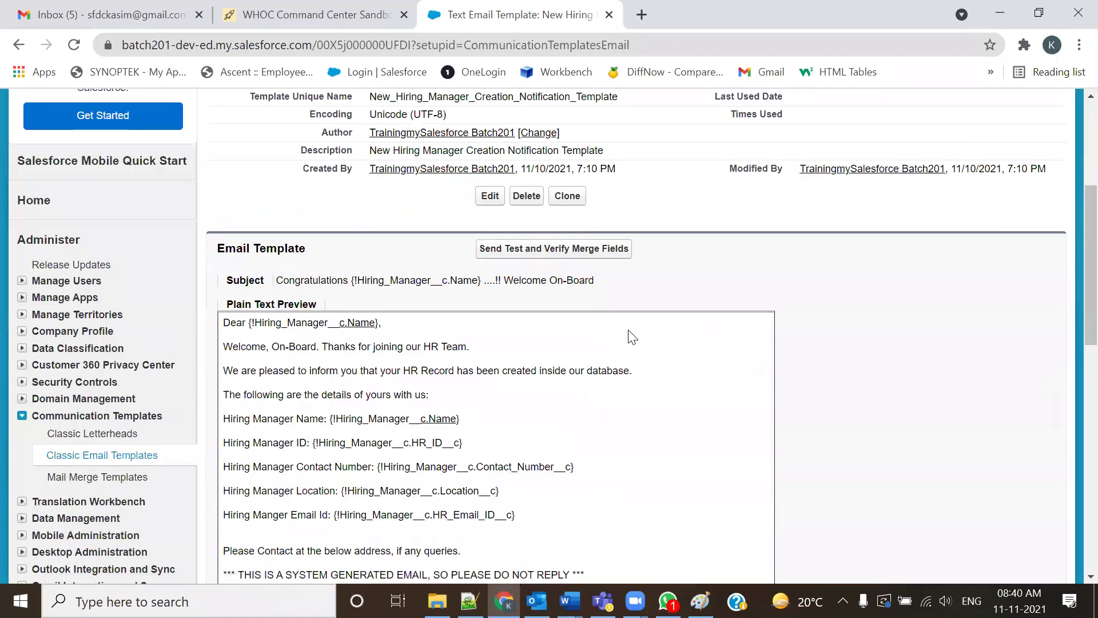
{"action": "scroll", "coordinate": [631, 336], "scroll_direction": "down", "scroll_amount": 1}
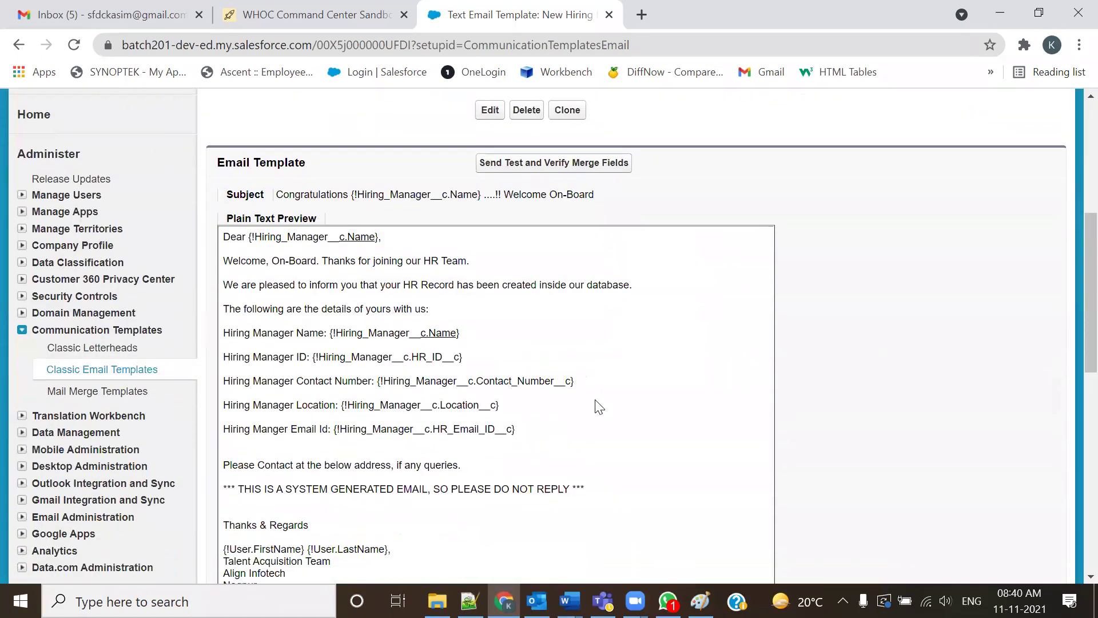
{"action": "scroll", "coordinate": [598, 406], "scroll_direction": "down", "scroll_amount": 1}
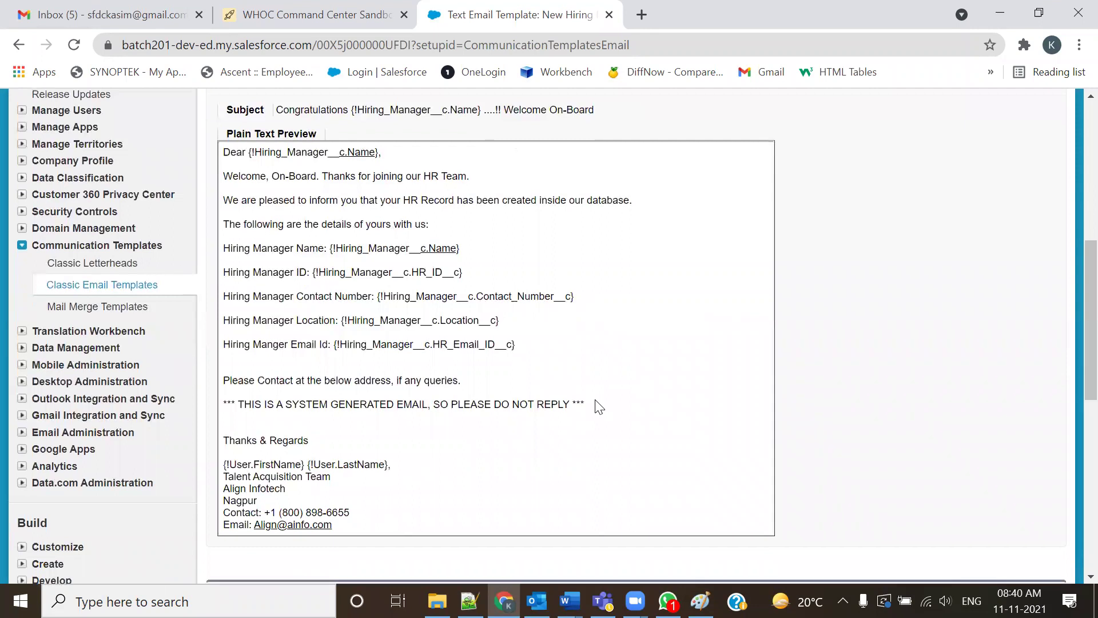
{"action": "scroll", "coordinate": [598, 407], "scroll_direction": "up", "scroll_amount": 1}
{"action": "left_click", "coordinate": [525, 164]}
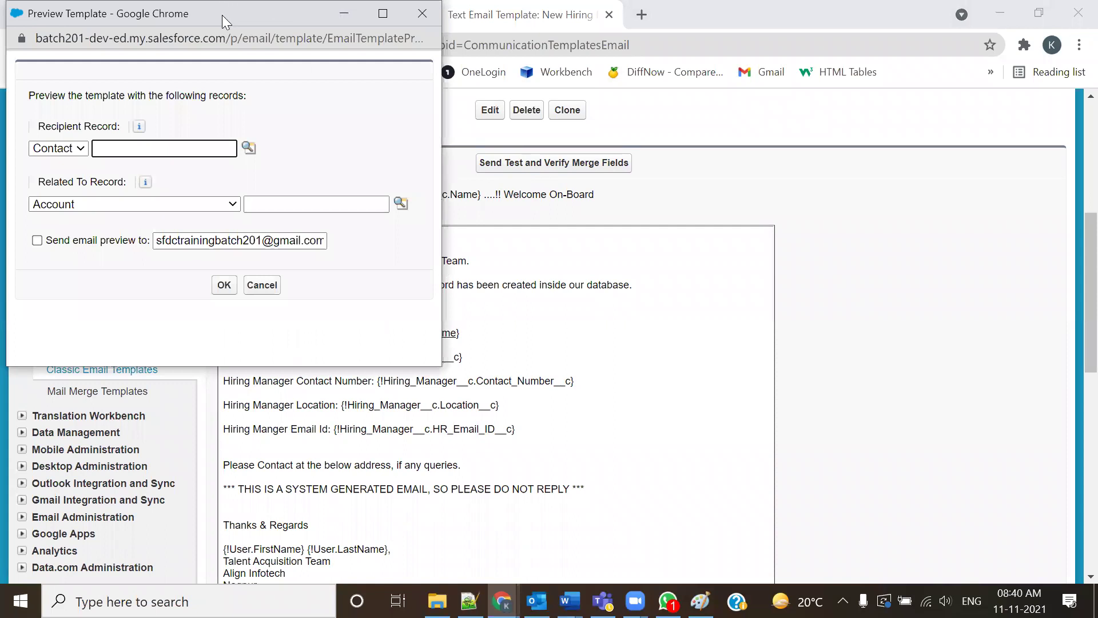
{"action": "left_click_drag", "start_coordinate": [222, 15], "coordinate": [600, 121]}
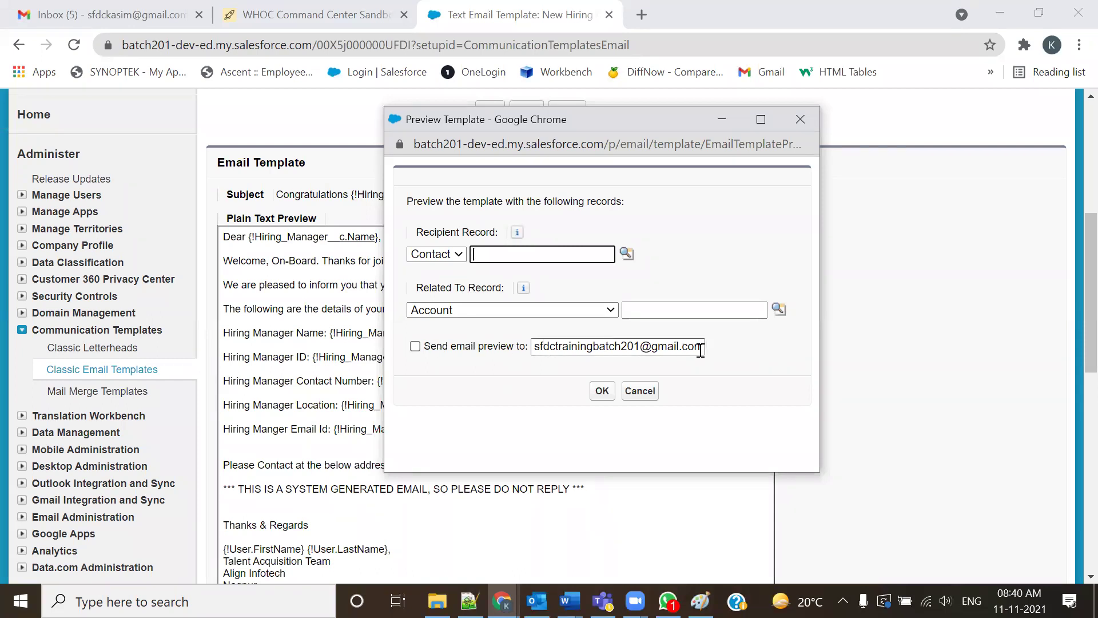
{"action": "left_click", "coordinate": [669, 347]}
{"action": "key", "text": "ctrl+a"}
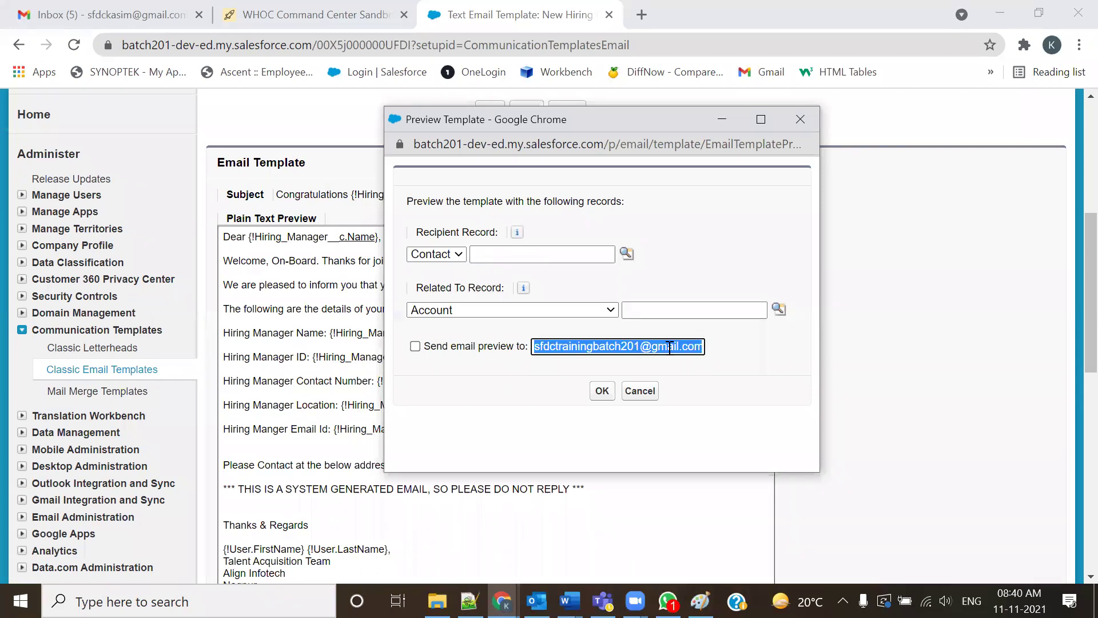
{"action": "type", "text": "sfd"}
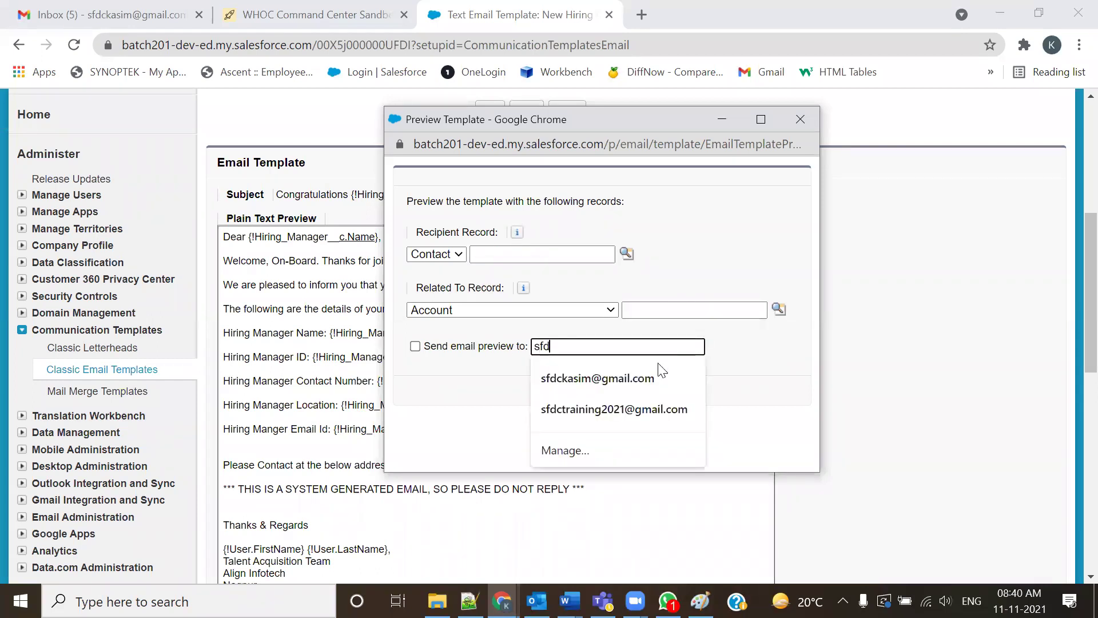
{"action": "left_click", "coordinate": [658, 377]}
{"action": "left_click", "coordinate": [415, 347]}
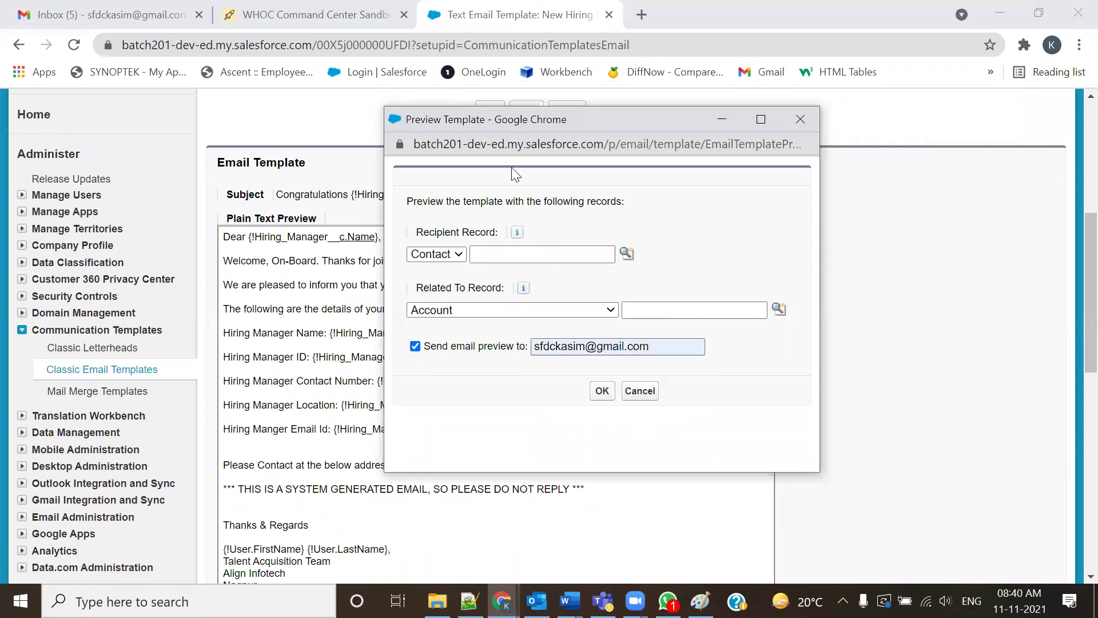
Set the Related To Record type to Hiring Manager for the template preview, keeping the template text in view.
{"action": "left_click_drag", "start_coordinate": [545, 121], "coordinate": [632, 110]}
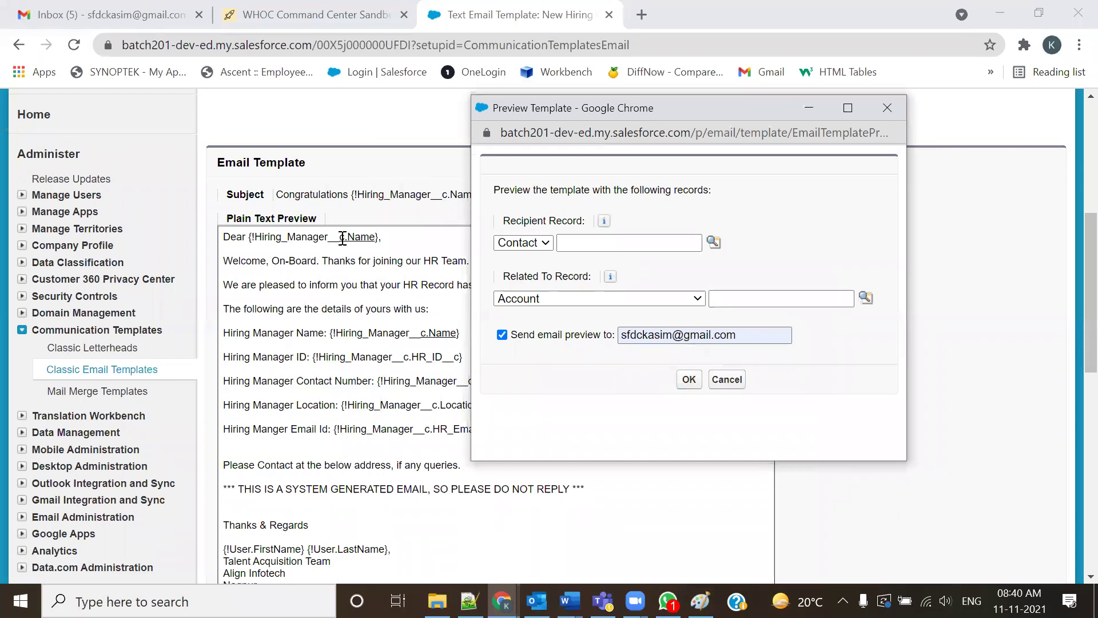
{"action": "left_click", "coordinate": [587, 299]}
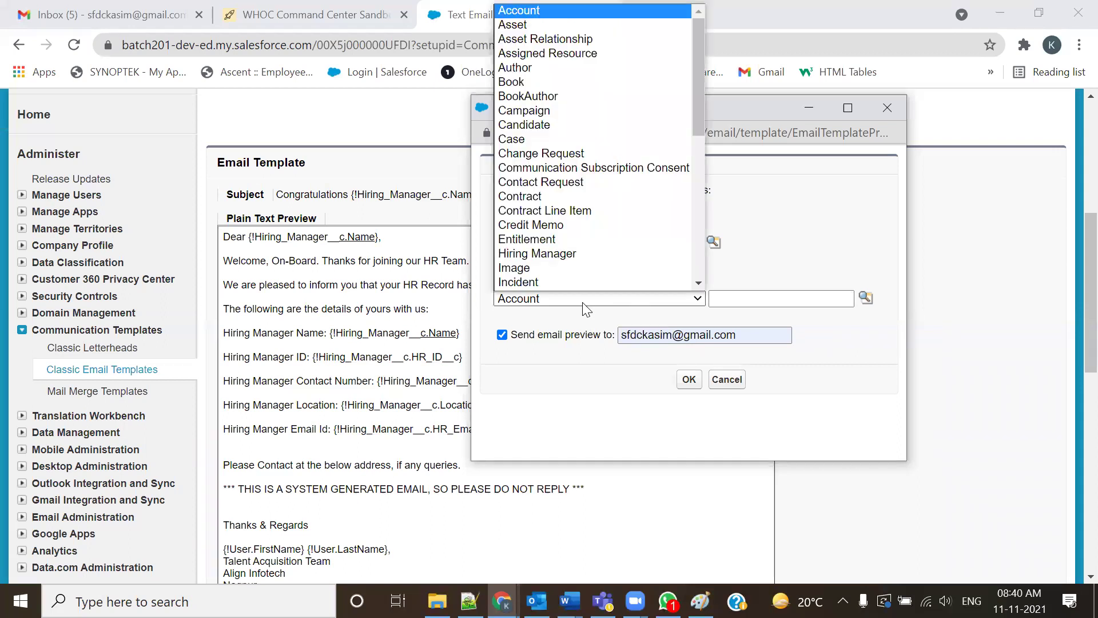
{"action": "key", "text": "h"}
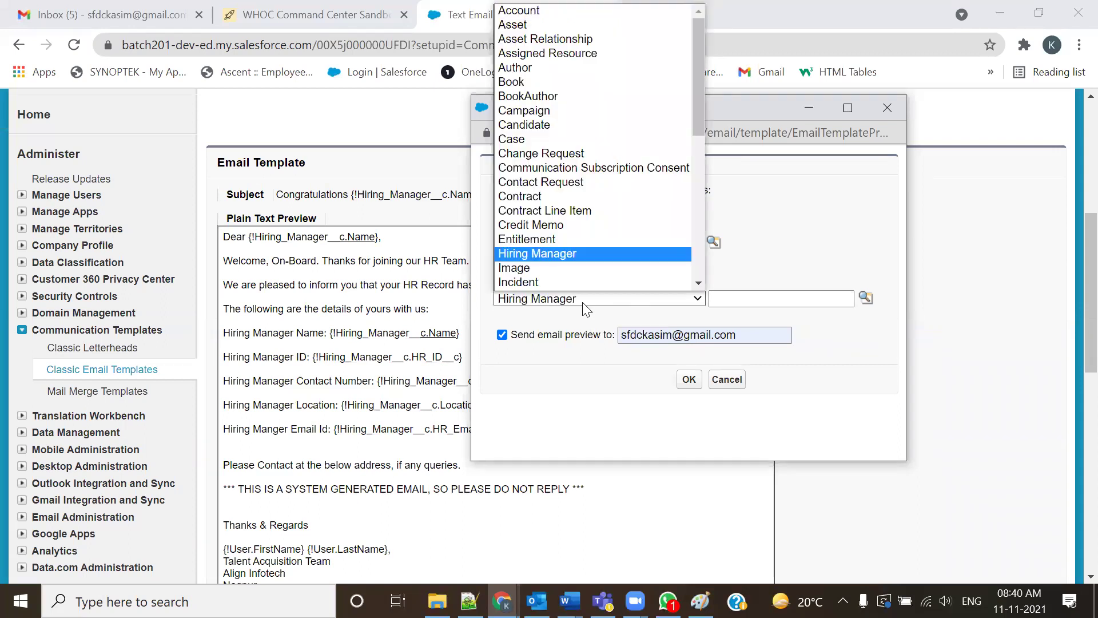
{"action": "scroll", "coordinate": [572, 261], "scroll_direction": "down", "scroll_amount": 1}
{"action": "left_click", "coordinate": [570, 226]}
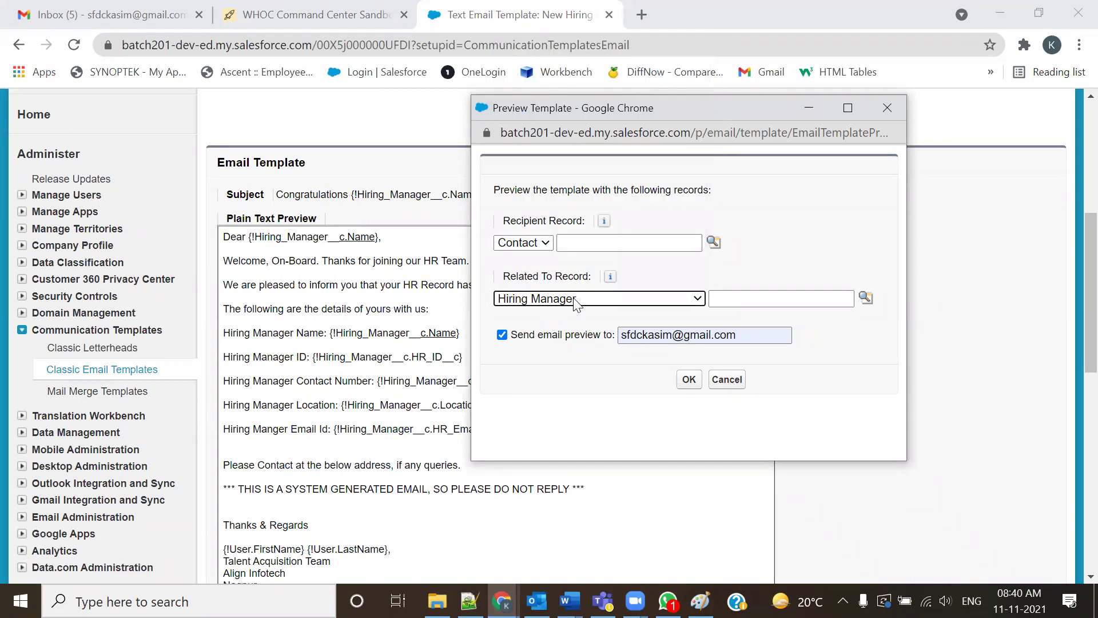
Look up the first recently viewed hiring manager, located in Chennai, as the Related To record and send the template preview.
{"action": "left_click_drag", "start_coordinate": [699, 105], "coordinate": [770, 81]}
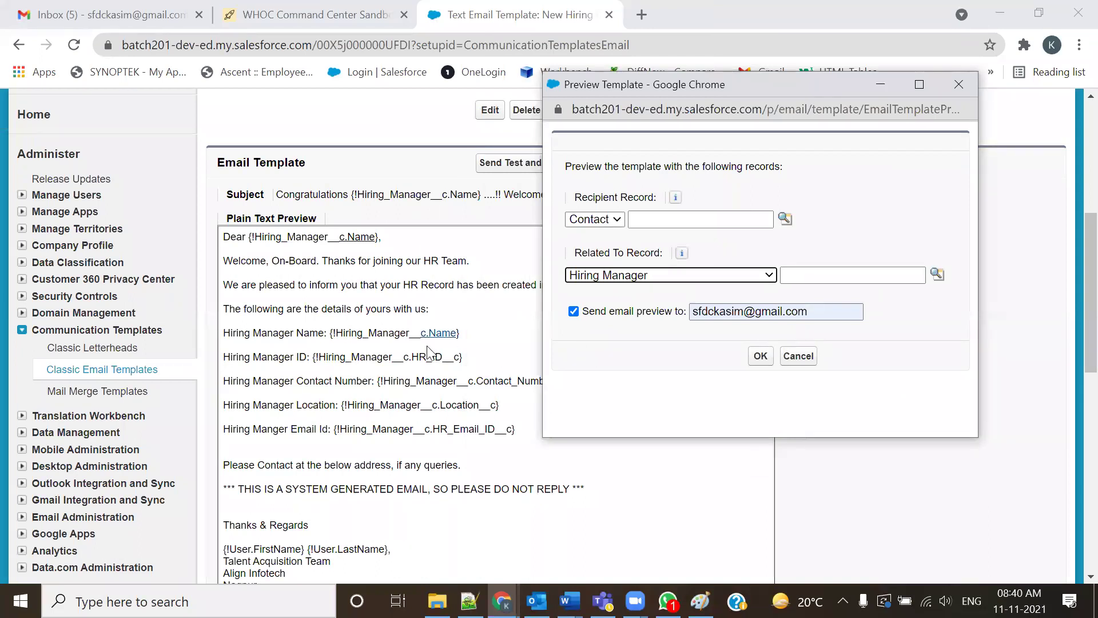
{"action": "left_click", "coordinate": [937, 276]}
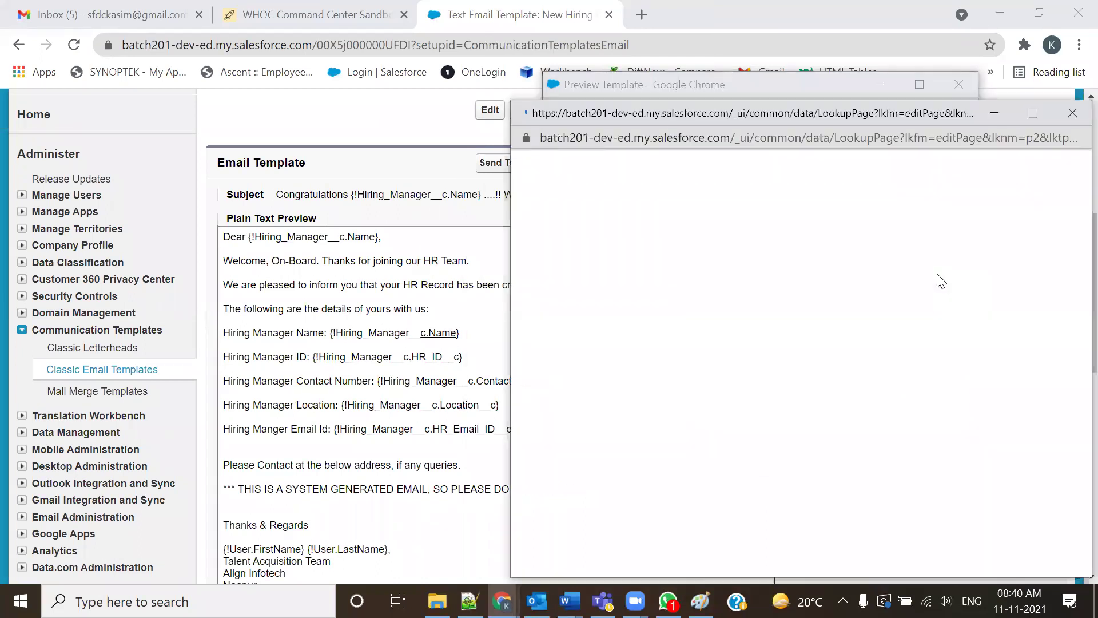
{"action": "left_click_drag", "start_coordinate": [806, 111], "coordinate": [547, 34]}
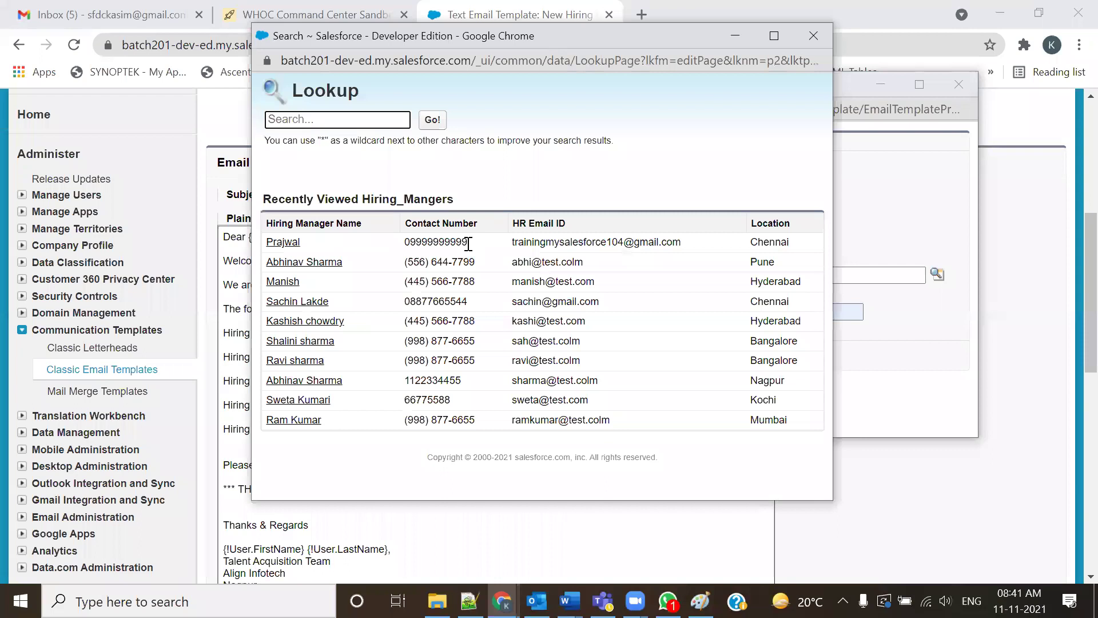
{"action": "left_click", "coordinate": [283, 243]}
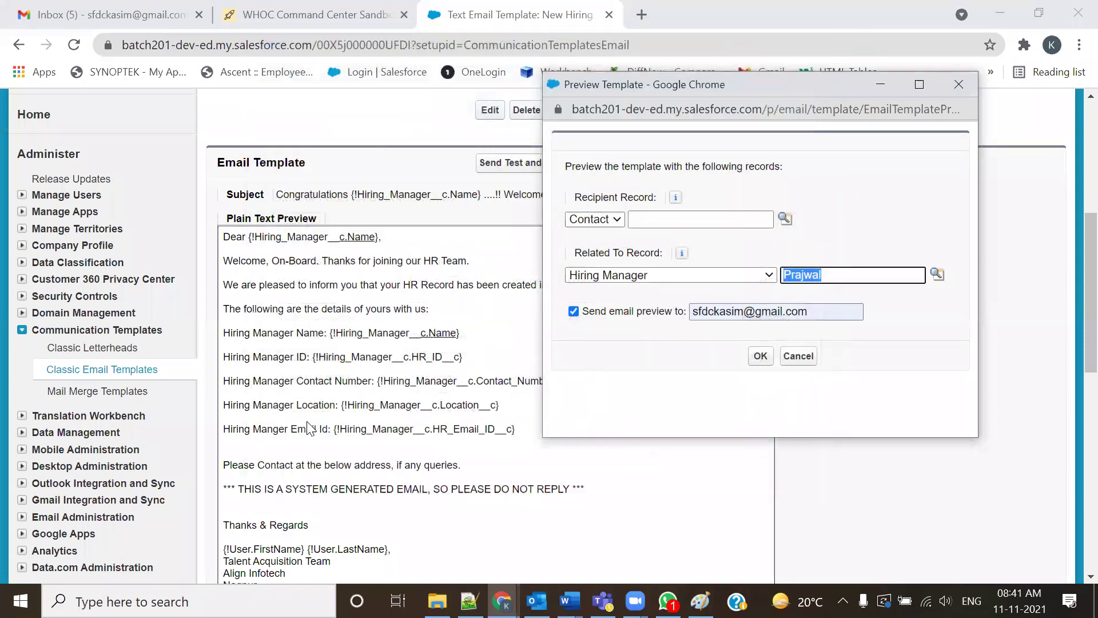
{"action": "left_click", "coordinate": [760, 358]}
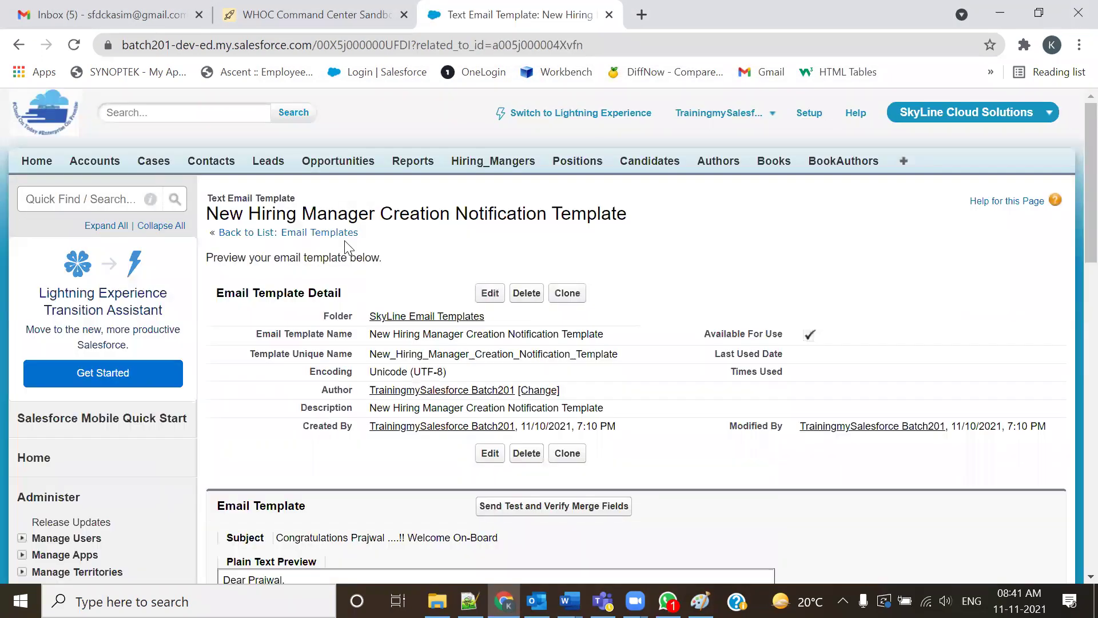
Switch to Gmail, open the new Welcome On-Board preview email and check the merged name, ID, contact number, location and email ID.
{"action": "left_click", "coordinate": [103, 14]}
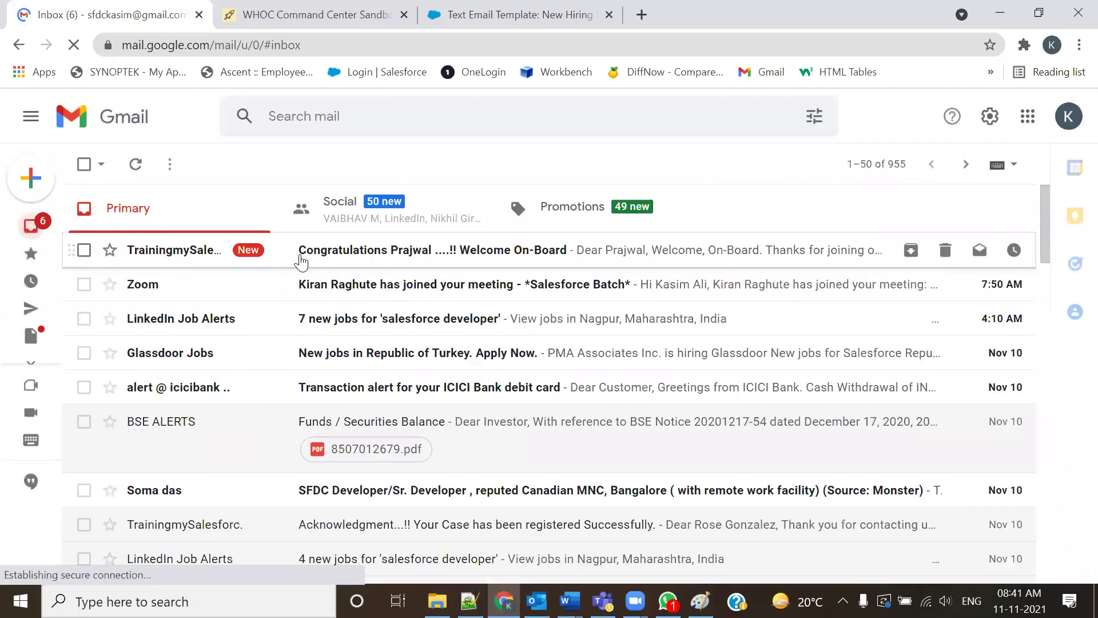
{"action": "left_click", "coordinate": [358, 262]}
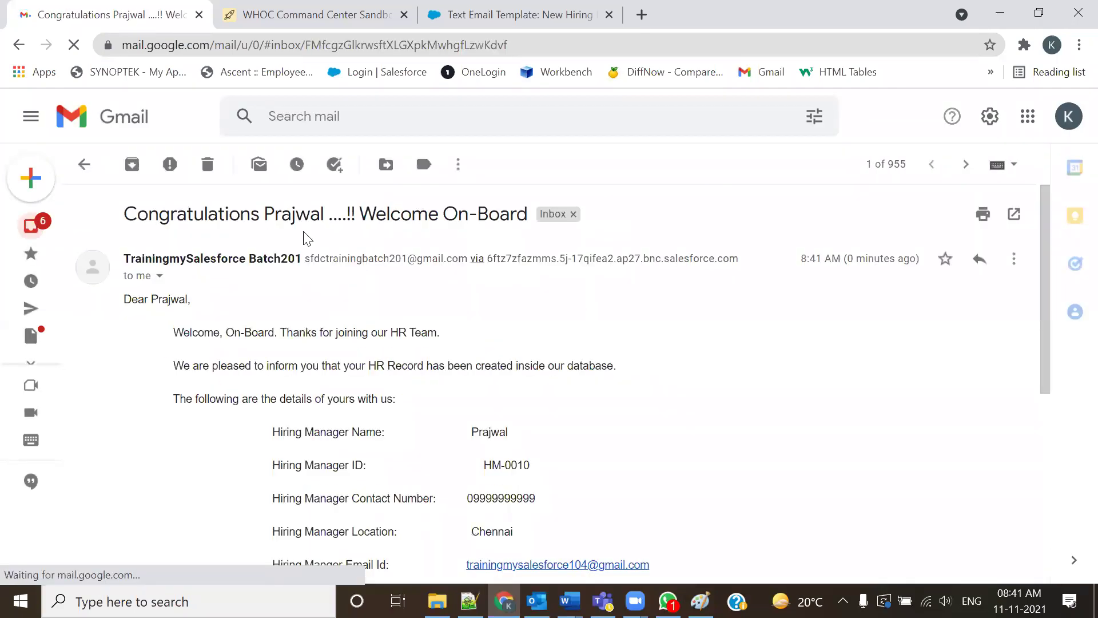
{"action": "left_click_drag", "start_coordinate": [264, 213], "coordinate": [323, 213]}
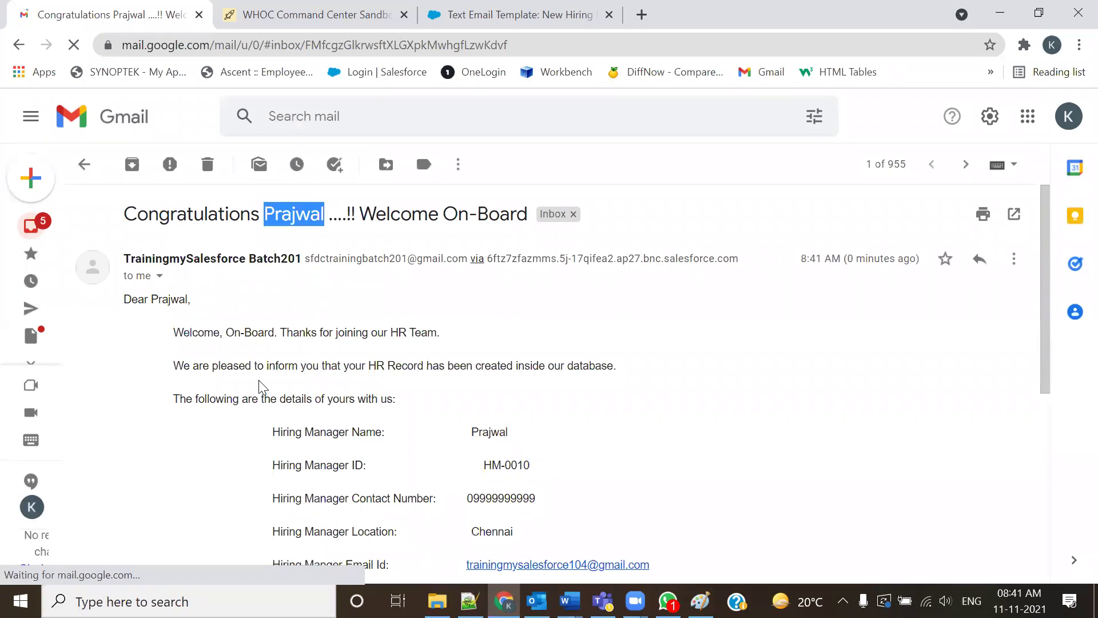
{"action": "left_click", "coordinate": [302, 230]}
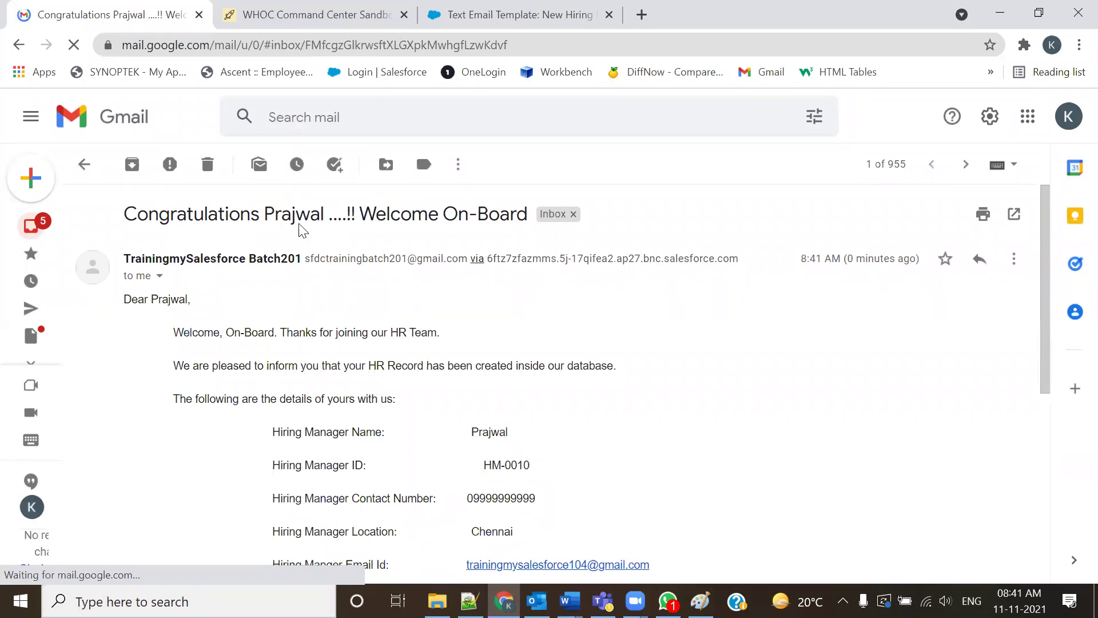
{"action": "scroll", "coordinate": [302, 230], "scroll_direction": "down", "scroll_amount": 3}
{"action": "left_click_drag", "start_coordinate": [472, 259], "coordinate": [533, 260]}
{"action": "left_click_drag", "start_coordinate": [479, 292], "coordinate": [529, 293]}
{"action": "left_click_drag", "start_coordinate": [464, 326], "coordinate": [532, 328]}
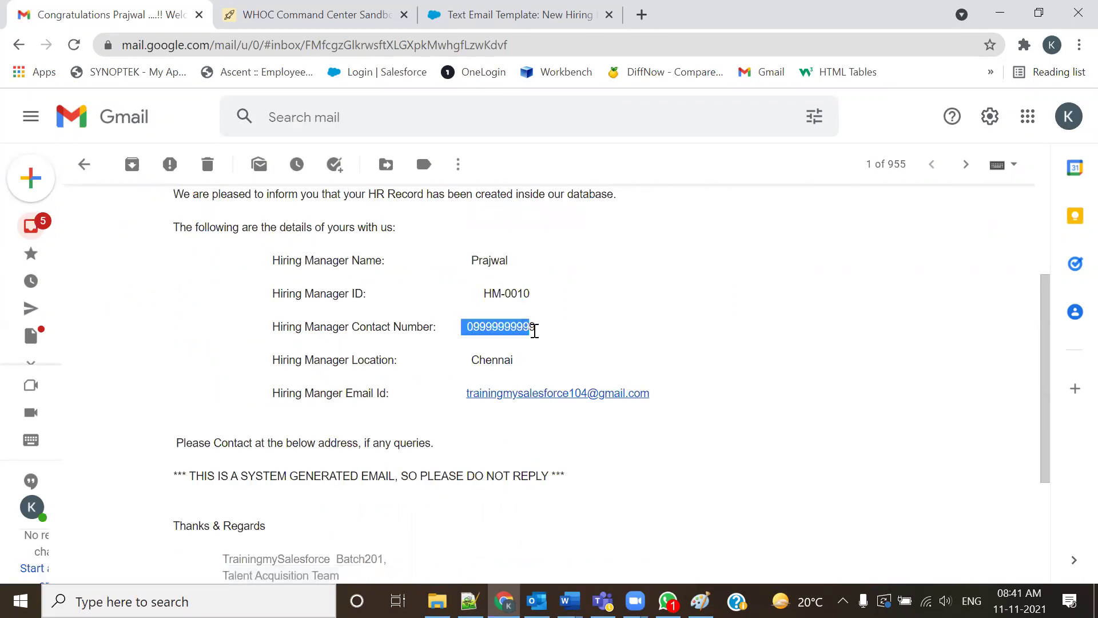
{"action": "left_click_drag", "start_coordinate": [473, 360], "coordinate": [520, 360]}
{"action": "left_click_drag", "start_coordinate": [654, 398], "coordinate": [137, 240]}
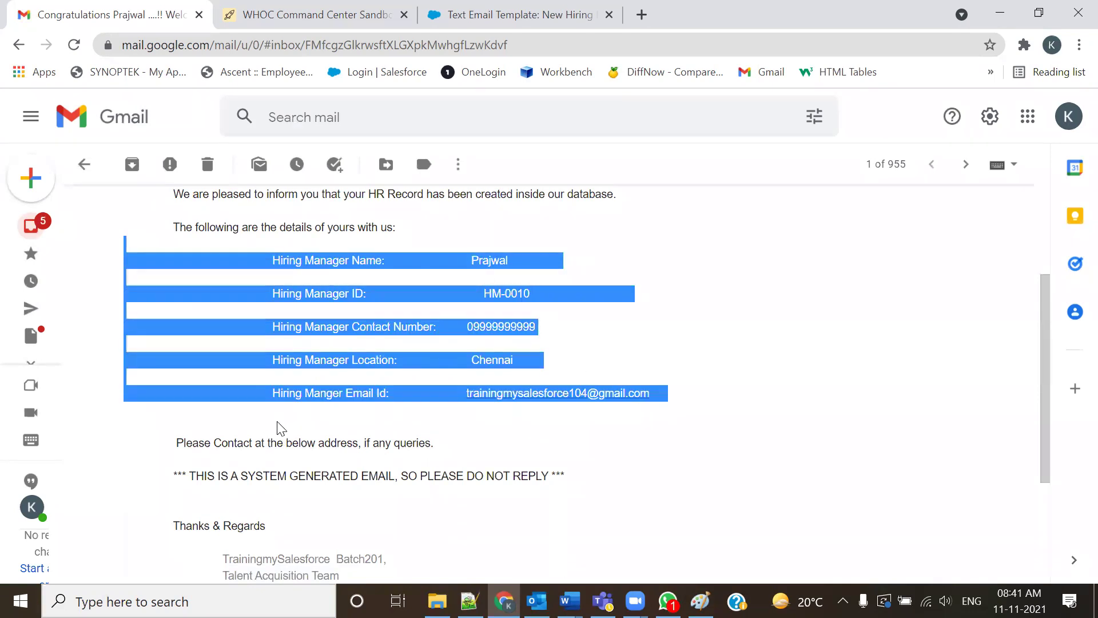
Return to the Salesforce template, reopen its test and merge field verification, and choose the Pune hiring manager as the Related To record.
{"action": "left_click", "coordinate": [452, 14]}
{"action": "scroll", "coordinate": [457, 371], "scroll_direction": "down", "scroll_amount": 3}
{"action": "left_click", "coordinate": [540, 337]}
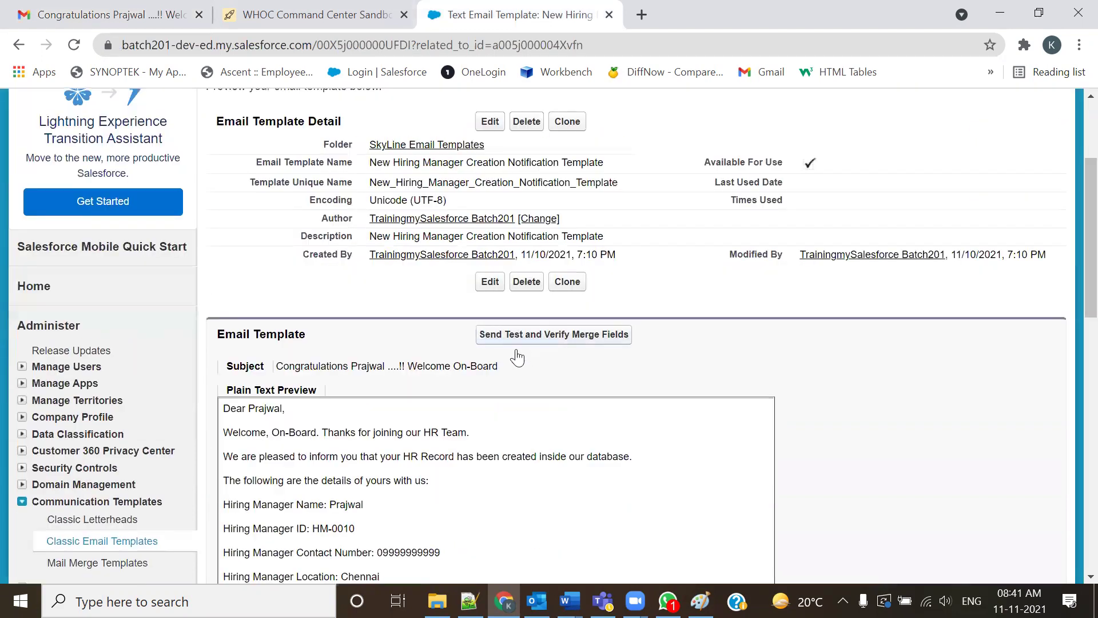
{"action": "left_click", "coordinate": [212, 207]}
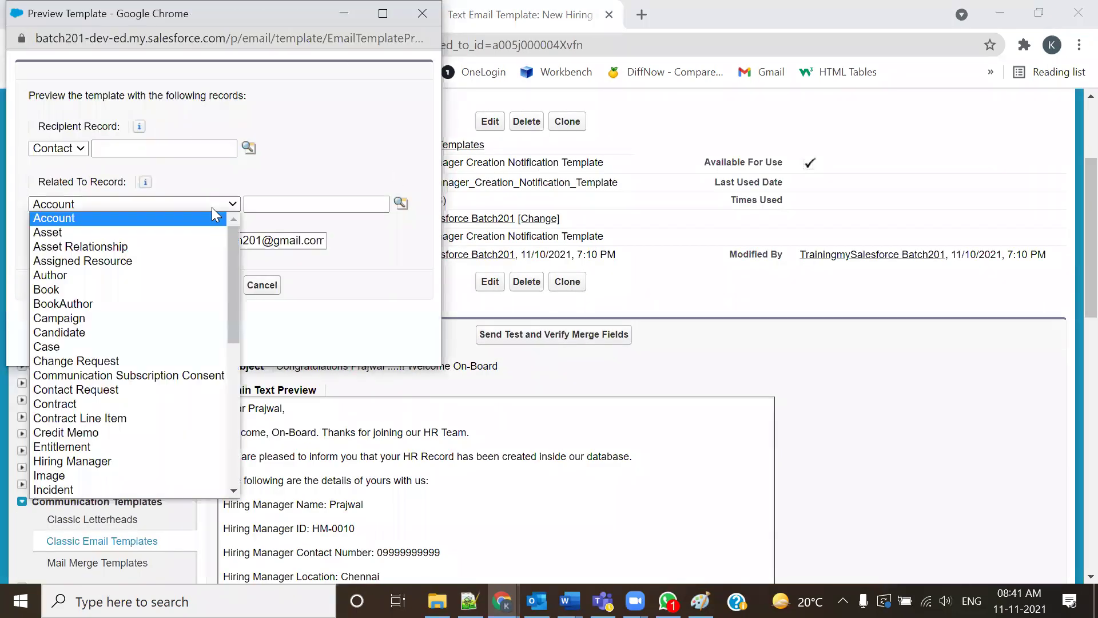
{"action": "key", "text": "h"}
{"action": "left_click", "coordinate": [212, 208]}
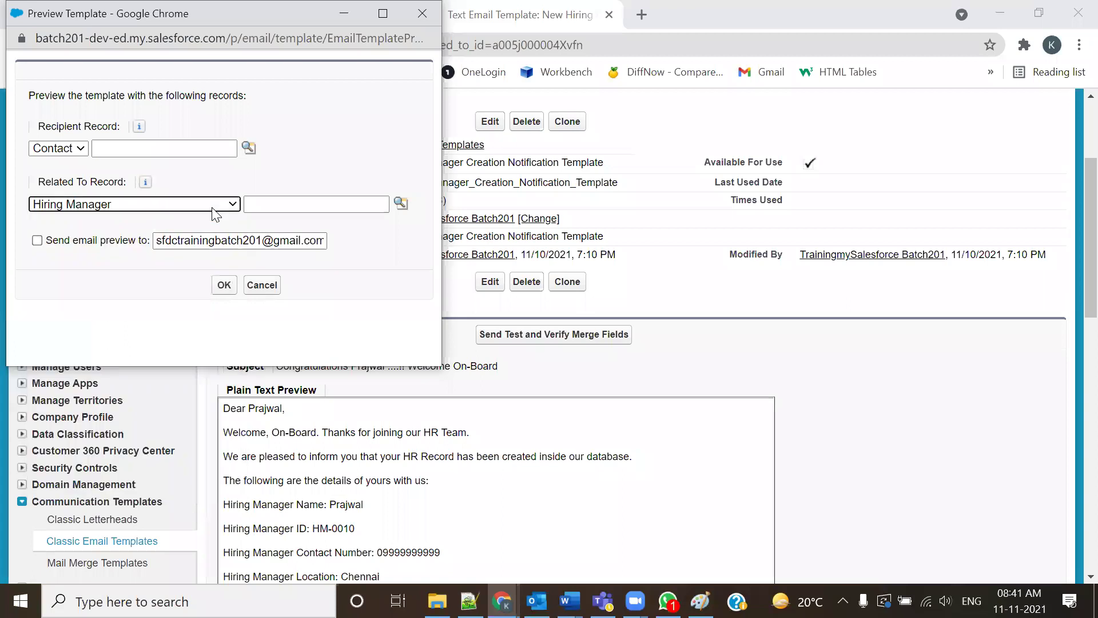
{"action": "left_click", "coordinate": [401, 206]}
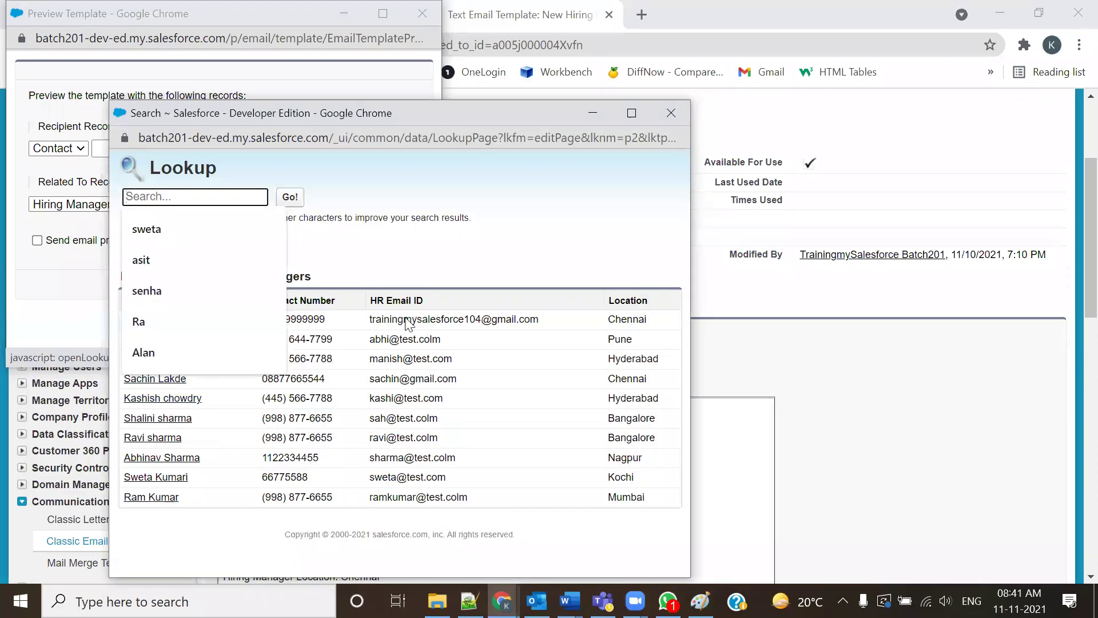
{"action": "left_click", "coordinate": [161, 548]}
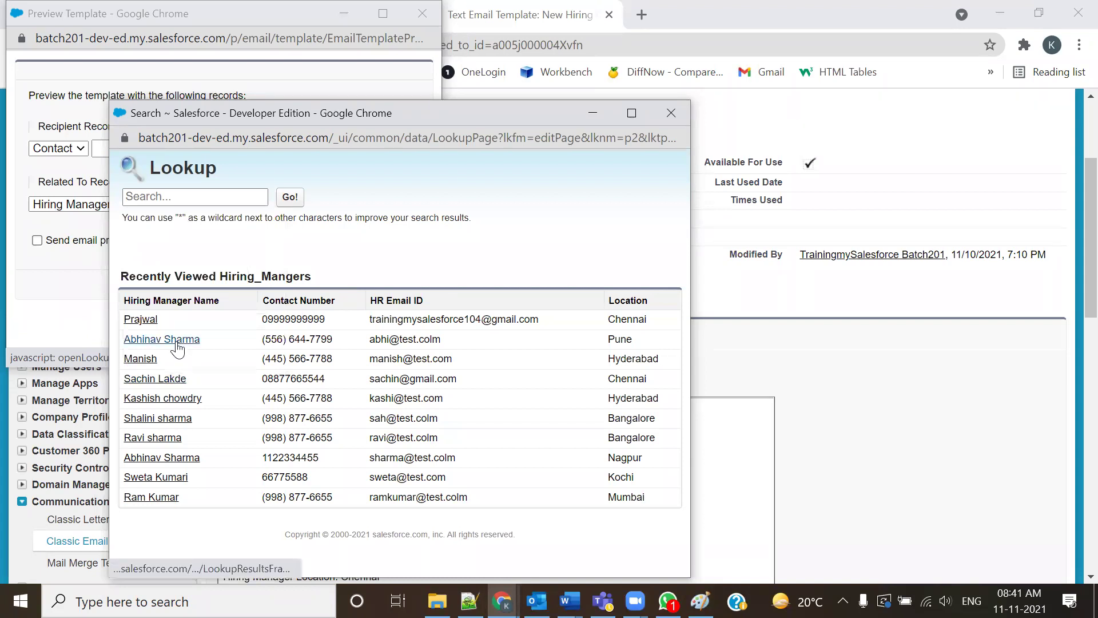
{"action": "left_click", "coordinate": [177, 341]}
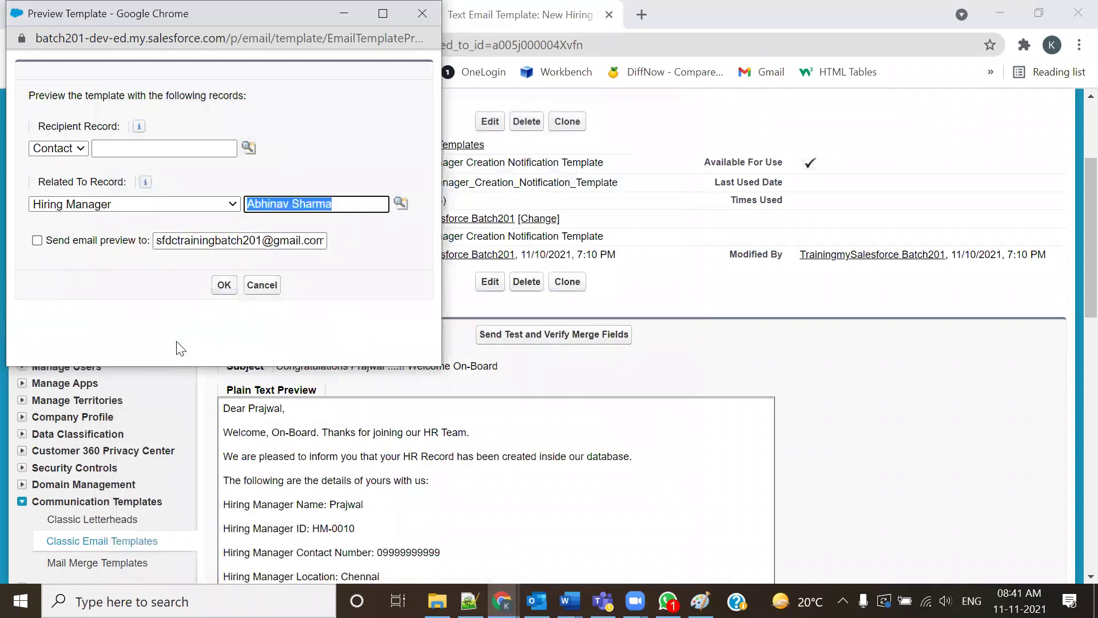
Enable sending the email preview, enter the tester's e-mail address as its destination, and send it.
{"action": "left_click", "coordinate": [37, 241]}
{"action": "left_click", "coordinate": [268, 243]}
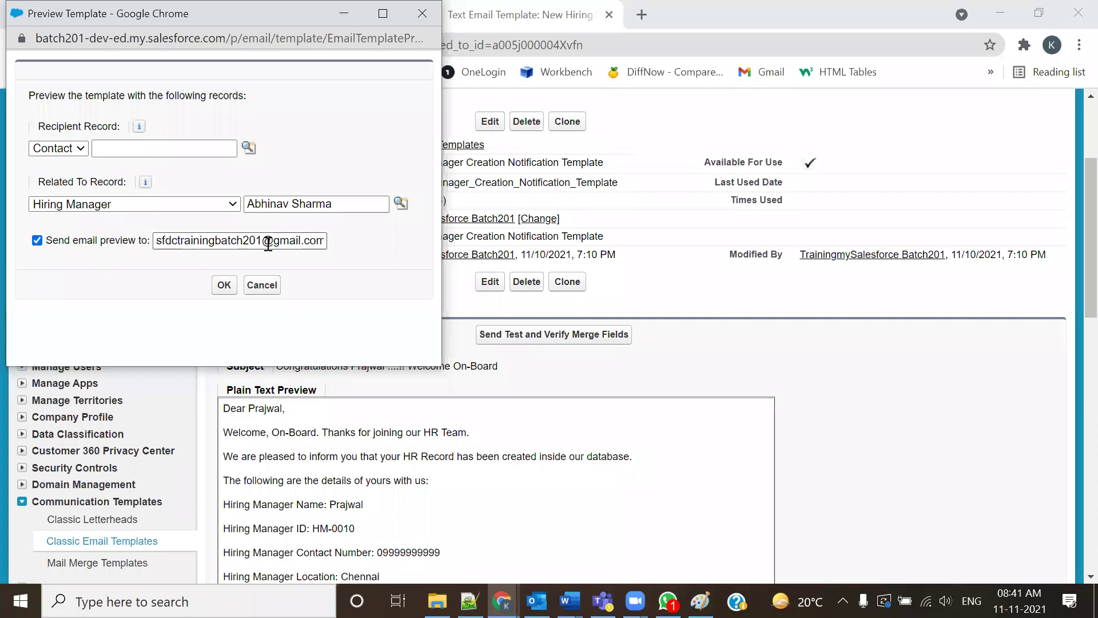
{"action": "key", "text": "ctrl+a"}
{"action": "type", "text": "s"}
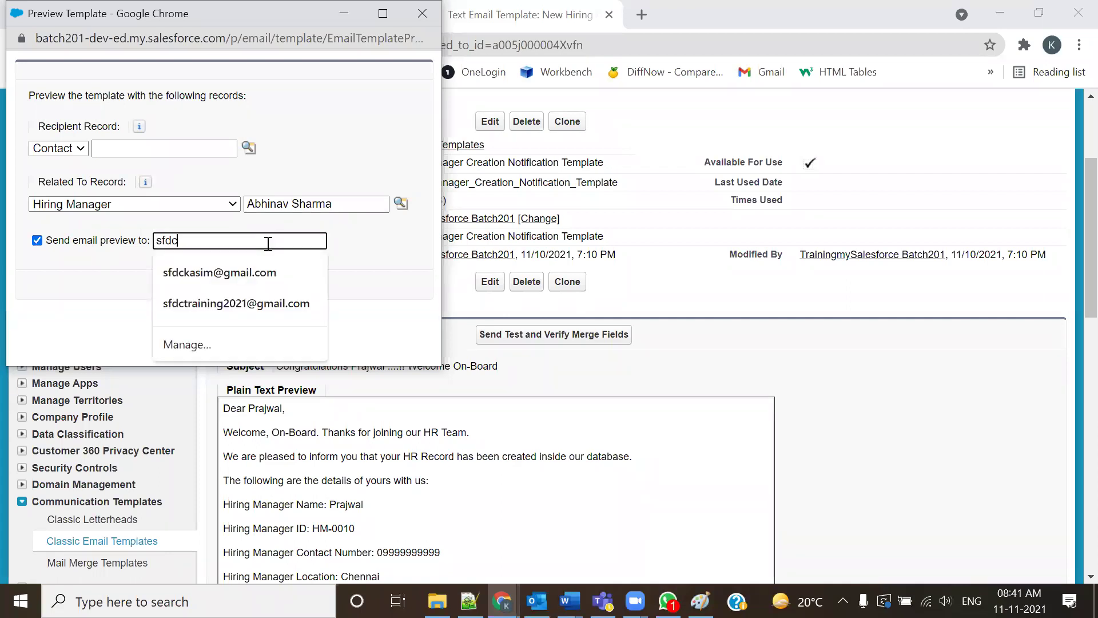
{"action": "left_click", "coordinate": [267, 264]}
{"action": "left_click", "coordinate": [227, 285]}
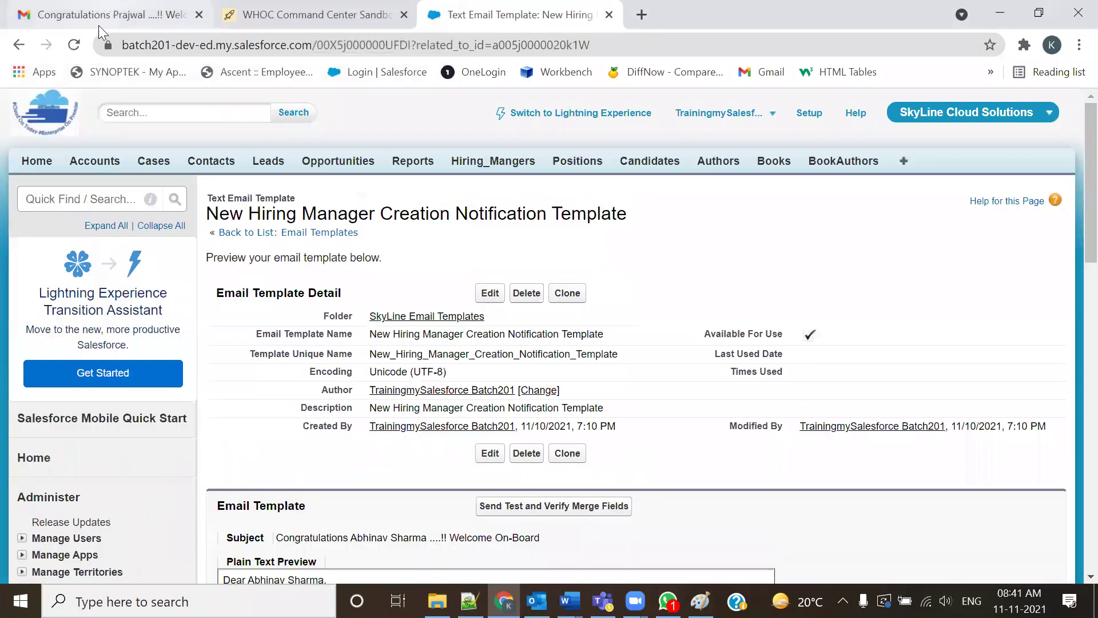
Switch to Gmail, open the newest Welcome On-Board email and check the hiring manager's name in the subject, greeting and details.
{"action": "left_click", "coordinate": [98, 23]}
{"action": "left_click", "coordinate": [83, 164]}
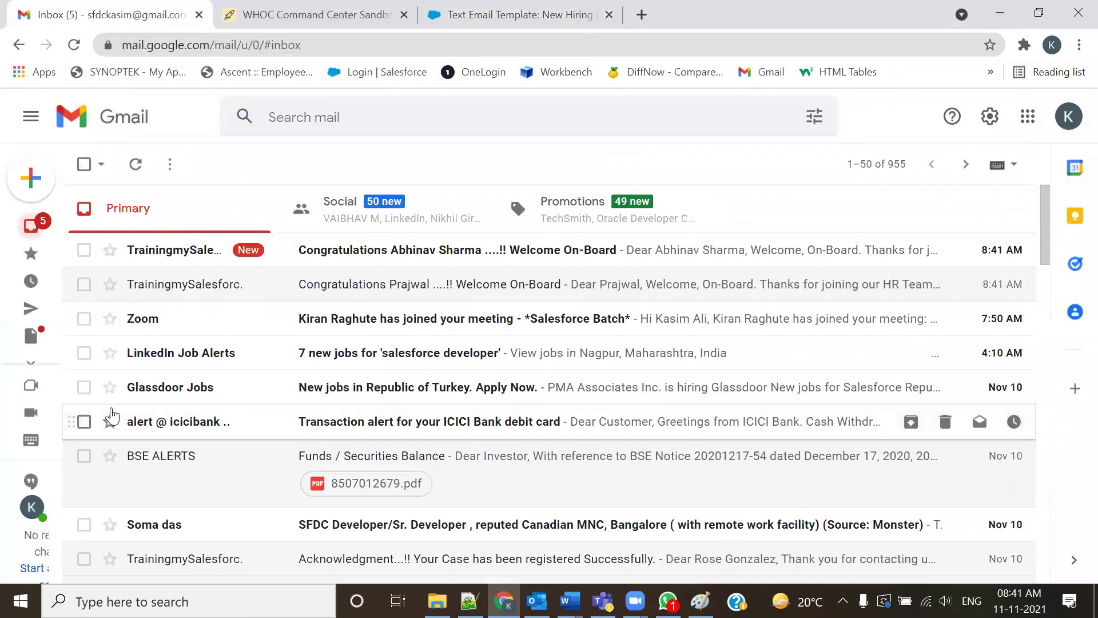
{"action": "left_click", "coordinate": [363, 252]}
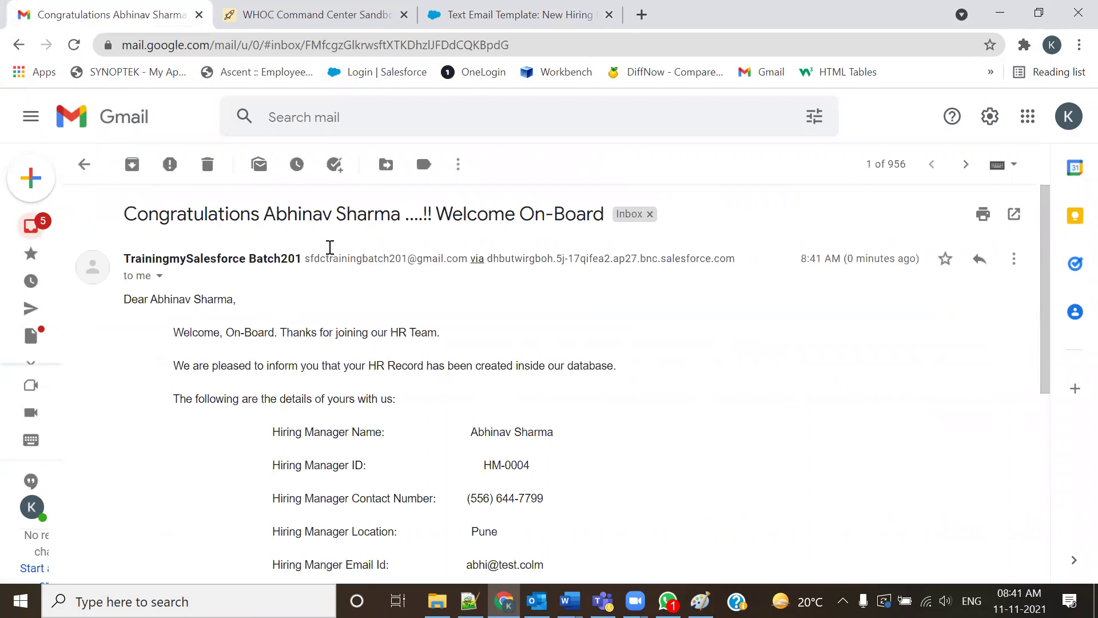
{"action": "left_click_drag", "start_coordinate": [275, 213], "coordinate": [357, 213]}
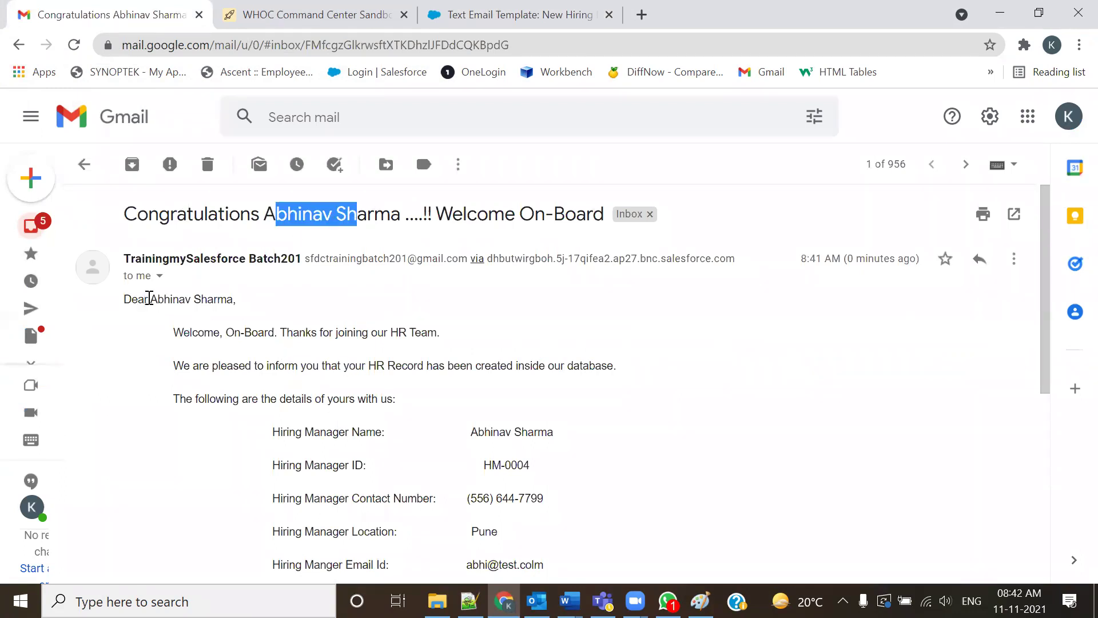
{"action": "left_click_drag", "start_coordinate": [148, 298], "coordinate": [207, 300]}
{"action": "left_click_drag", "start_coordinate": [452, 432], "coordinate": [547, 432]}
Check the merged hiring manager ID, contact number, location and email ID, and read through the rest of the message.
{"action": "scroll", "coordinate": [548, 440], "scroll_direction": "down", "scroll_amount": 2}
{"action": "scroll", "coordinate": [549, 452], "scroll_direction": "down", "scroll_amount": 1}
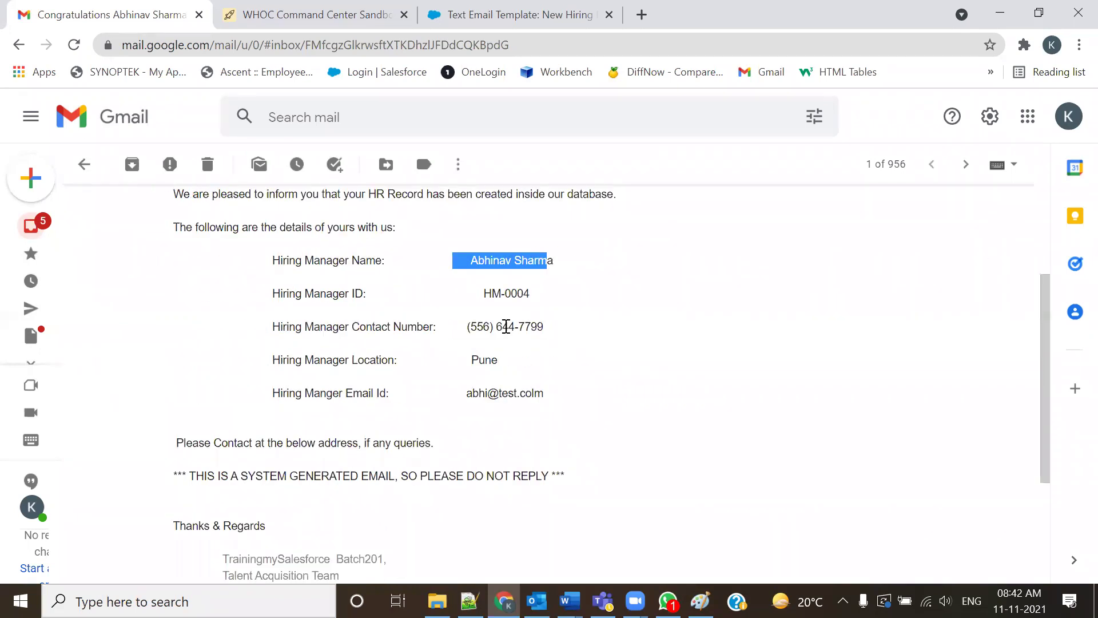
{"action": "left_click_drag", "start_coordinate": [483, 293], "coordinate": [558, 294]}
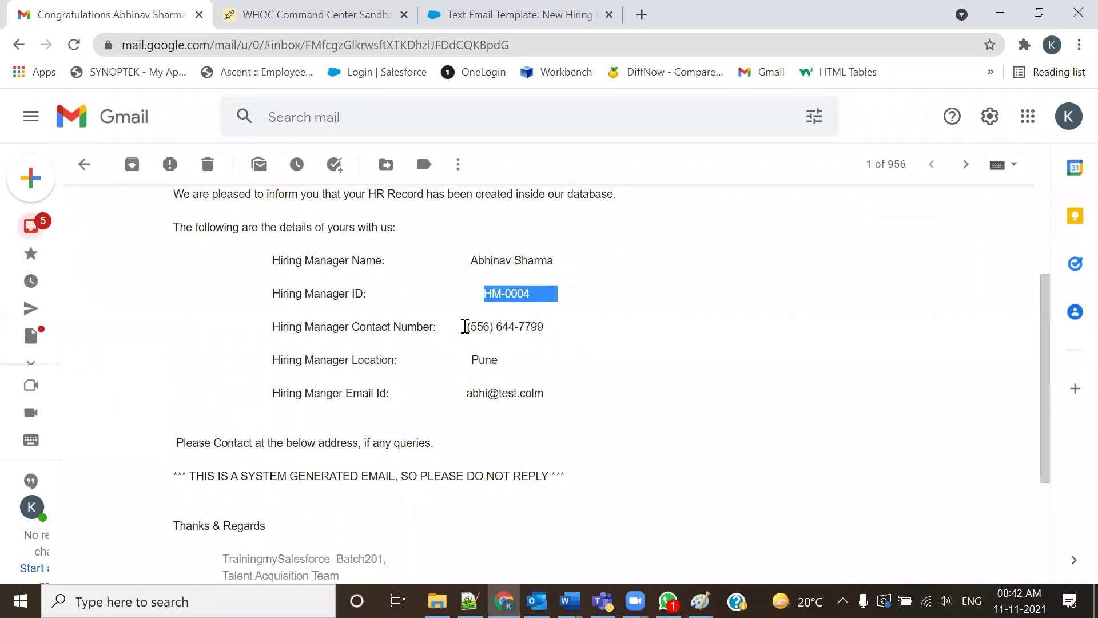
{"action": "left_click_drag", "start_coordinate": [465, 326], "coordinate": [544, 327]}
{"action": "left_click", "coordinate": [493, 360]}
{"action": "left_click", "coordinate": [542, 434]}
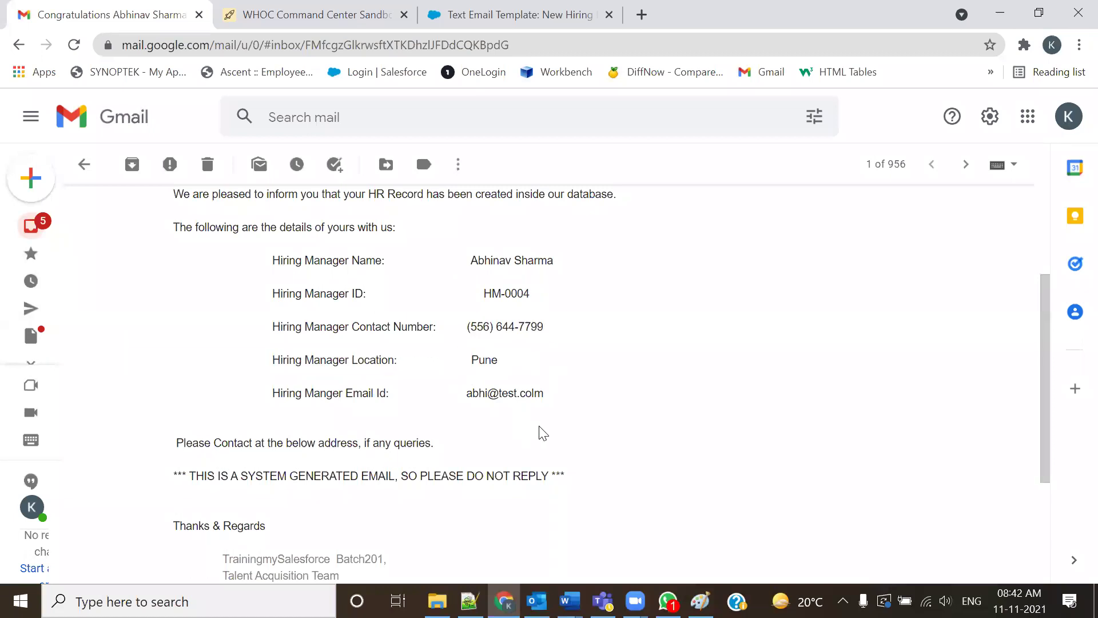
{"action": "scroll", "coordinate": [540, 433], "scroll_direction": "down", "scroll_amount": 1}
{"action": "scroll", "coordinate": [489, 456], "scroll_direction": "up", "scroll_amount": 3}
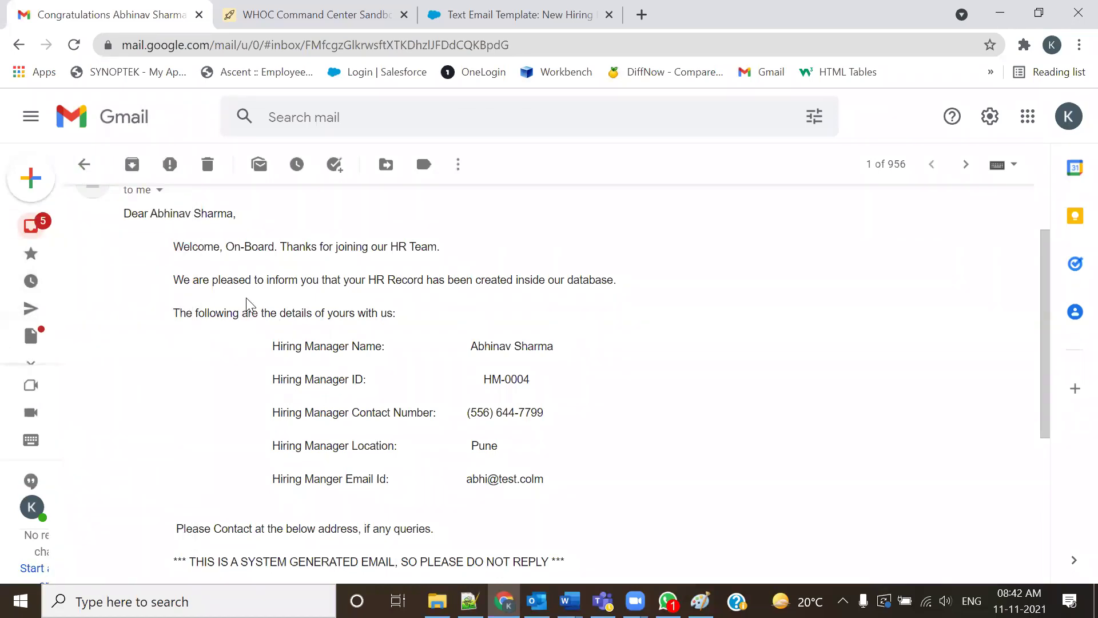
{"action": "scroll", "coordinate": [569, 374], "scroll_direction": "up", "scroll_amount": 2}
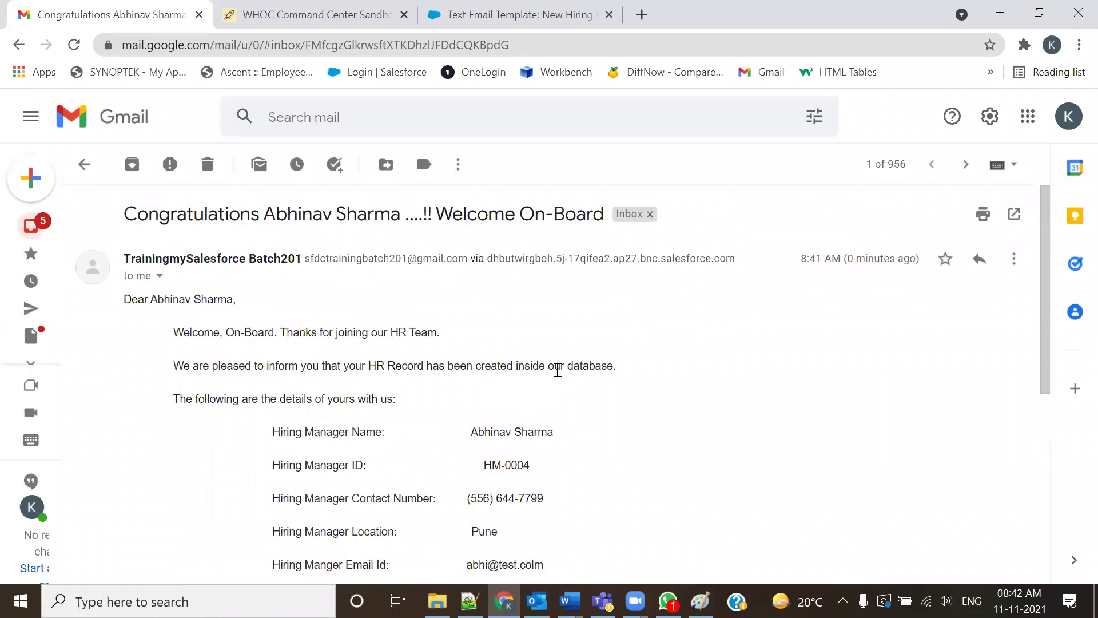
Compare the hiring manager's name in the Gmail subject and the message text with the template's plain text preview in Salesforce.
{"action": "double_click", "coordinate": [274, 213]}
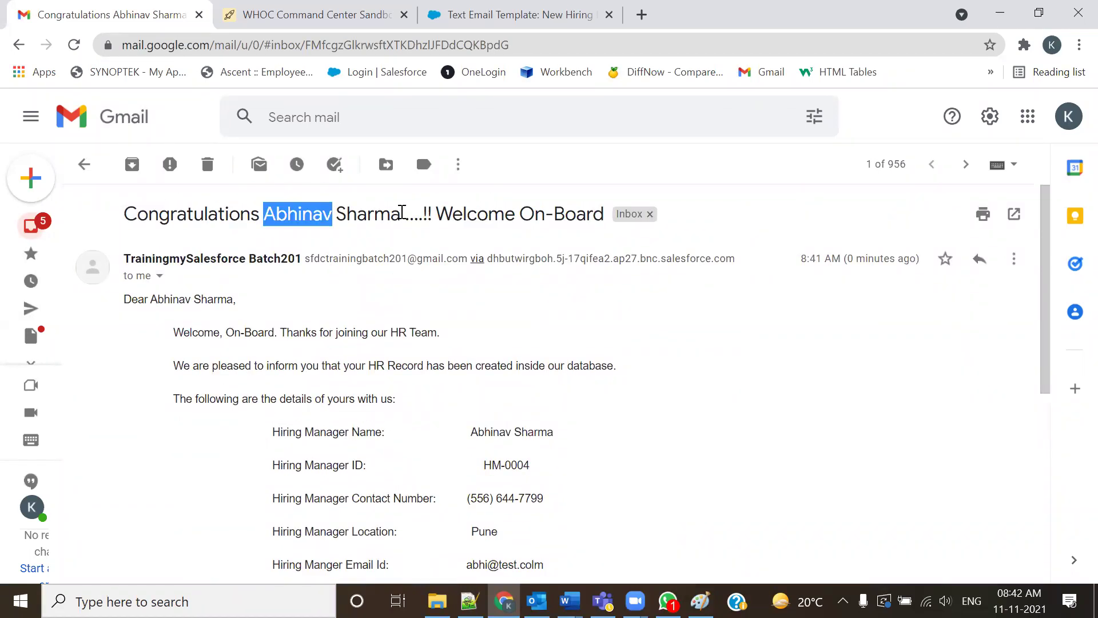
{"action": "left_click_drag", "start_coordinate": [402, 212], "coordinate": [427, 213]}
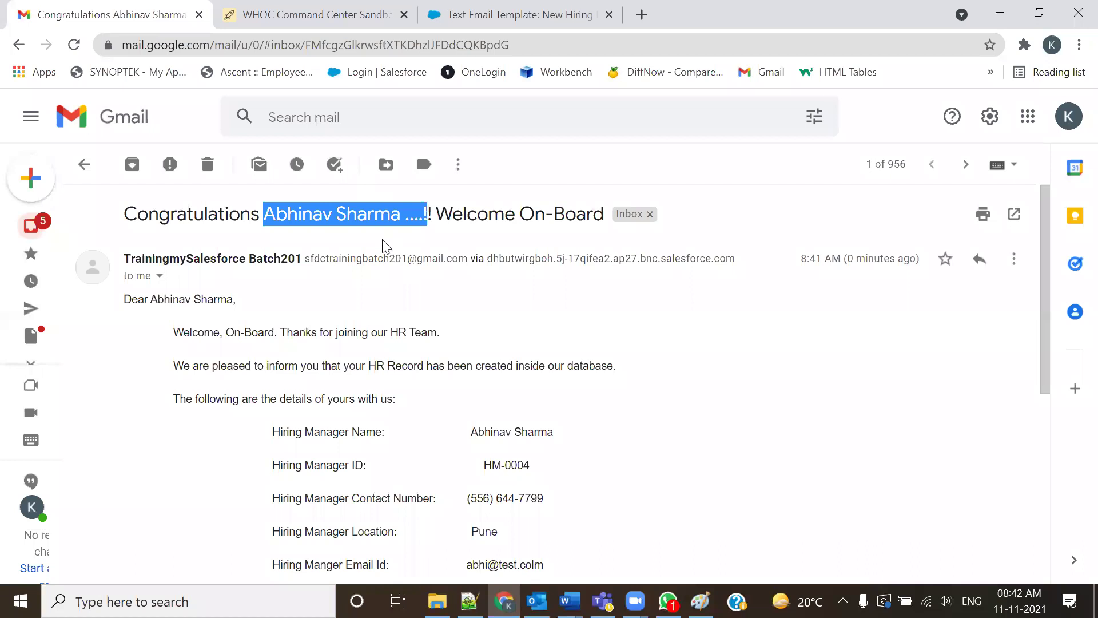
{"action": "left_click", "coordinate": [484, 14]}
{"action": "scroll", "coordinate": [469, 366], "scroll_direction": "down", "scroll_amount": 6}
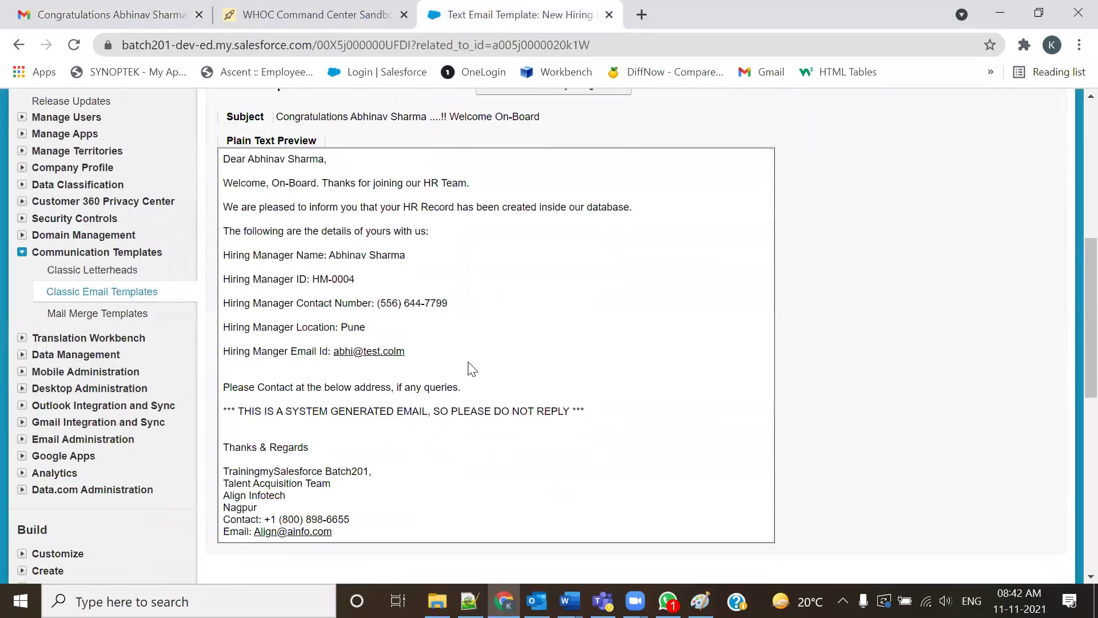
{"action": "left_click_drag", "start_coordinate": [435, 477], "coordinate": [269, 150]}
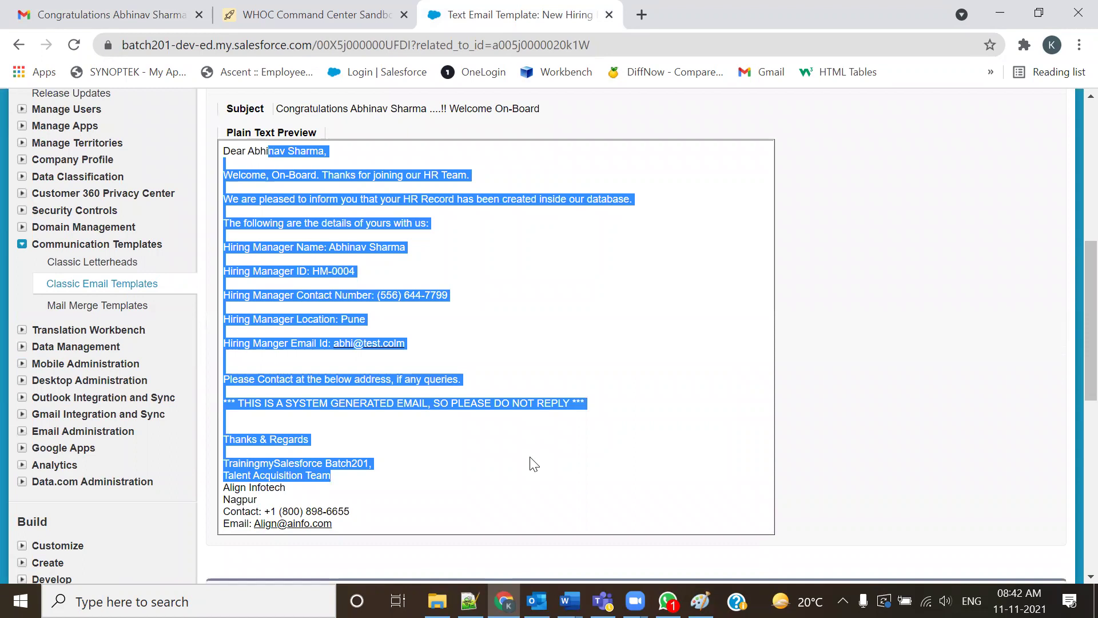
{"action": "left_click", "coordinate": [150, 8]}
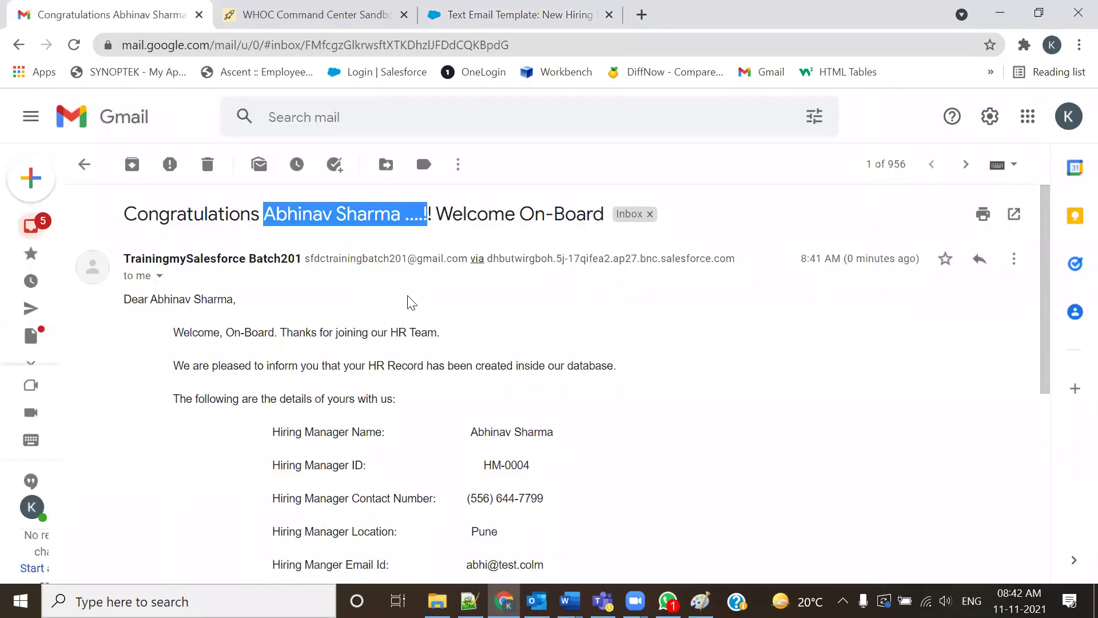
{"action": "left_click", "coordinate": [269, 208]}
{"action": "left_click_drag", "start_coordinate": [266, 213], "coordinate": [401, 214]}
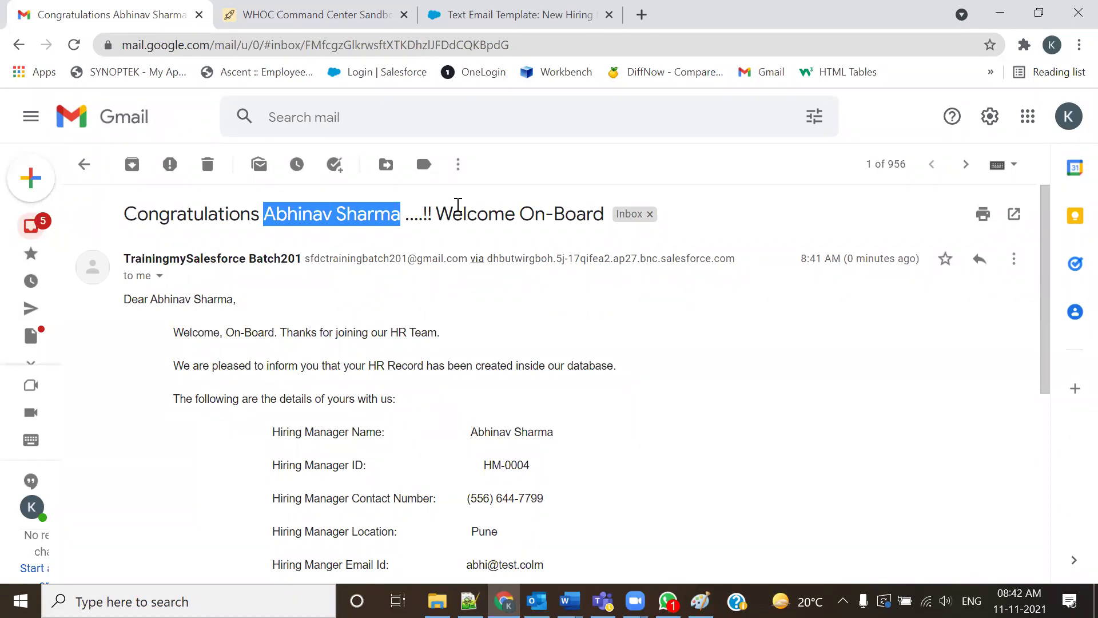
{"action": "left_click", "coordinate": [530, 18]}
{"action": "left_click", "coordinate": [602, 353]}
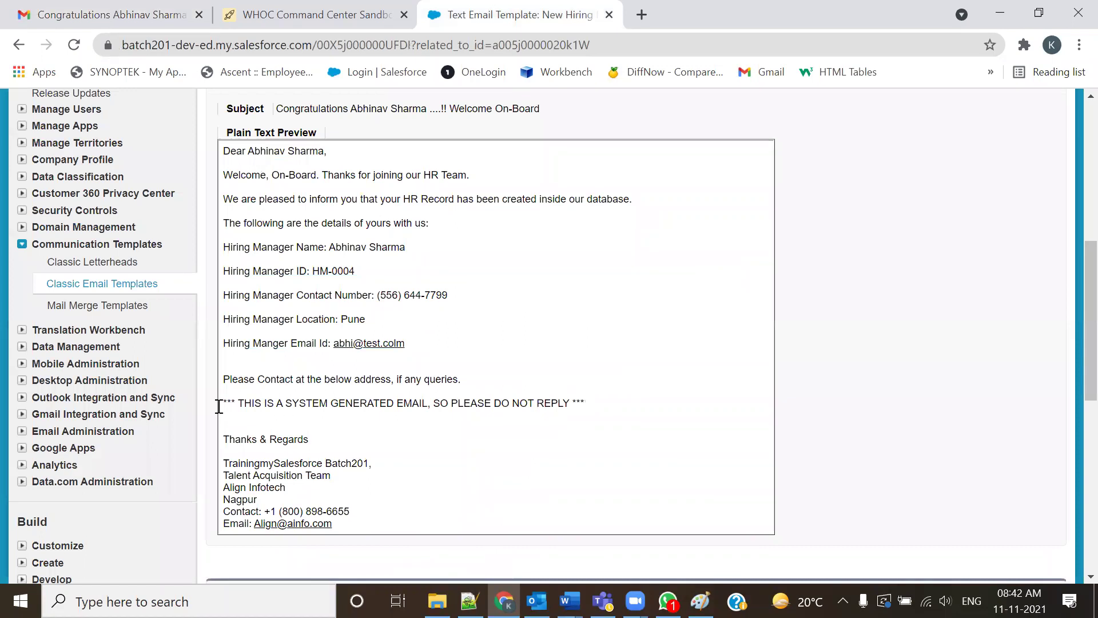
Switch to the 201-Admin.txt notes in Notepad++ and bookmark the "HTML ( By using LetterHead)" heading line below the testing process.
{"action": "key", "text": "alt+Tab"}
{"action": "left_click_drag", "start_coordinate": [74, 308], "coordinate": [178, 359]}
{"action": "scroll", "coordinate": [311, 388], "scroll_direction": "down", "scroll_amount": 3}
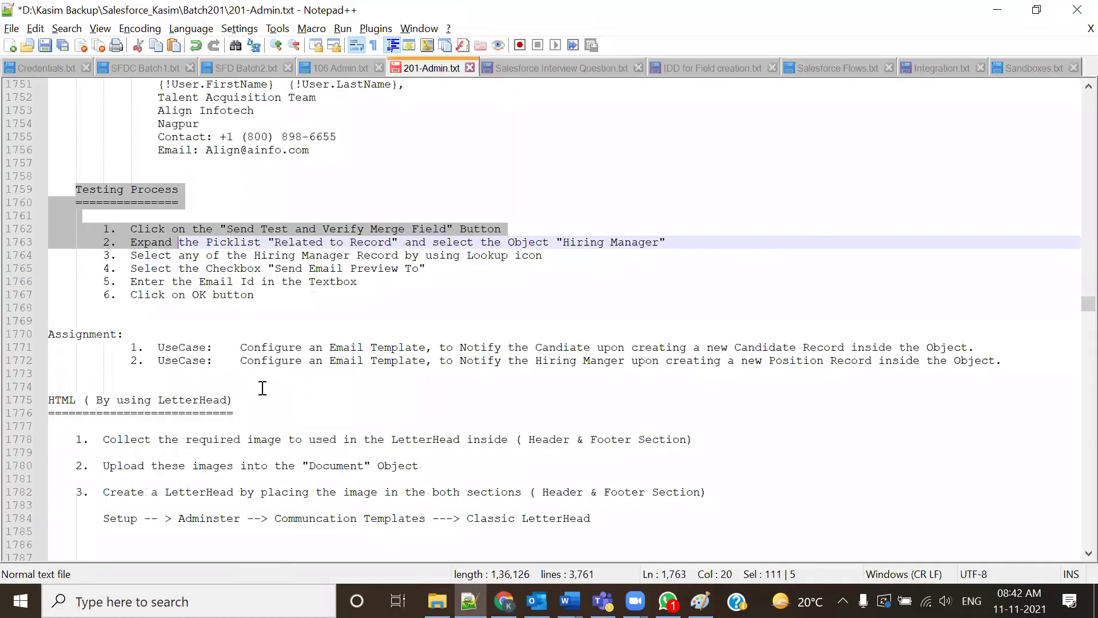
{"action": "left_click", "coordinate": [40, 400]}
{"action": "scroll", "coordinate": [355, 433], "scroll_direction": "down", "scroll_amount": 3}
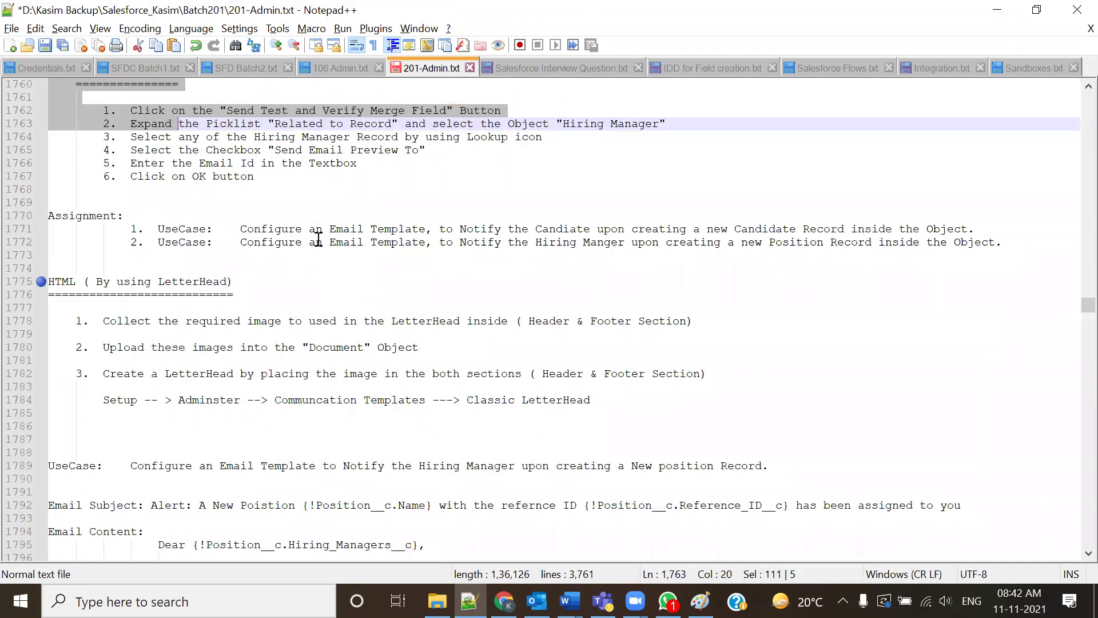
{"action": "left_click", "coordinate": [311, 277]}
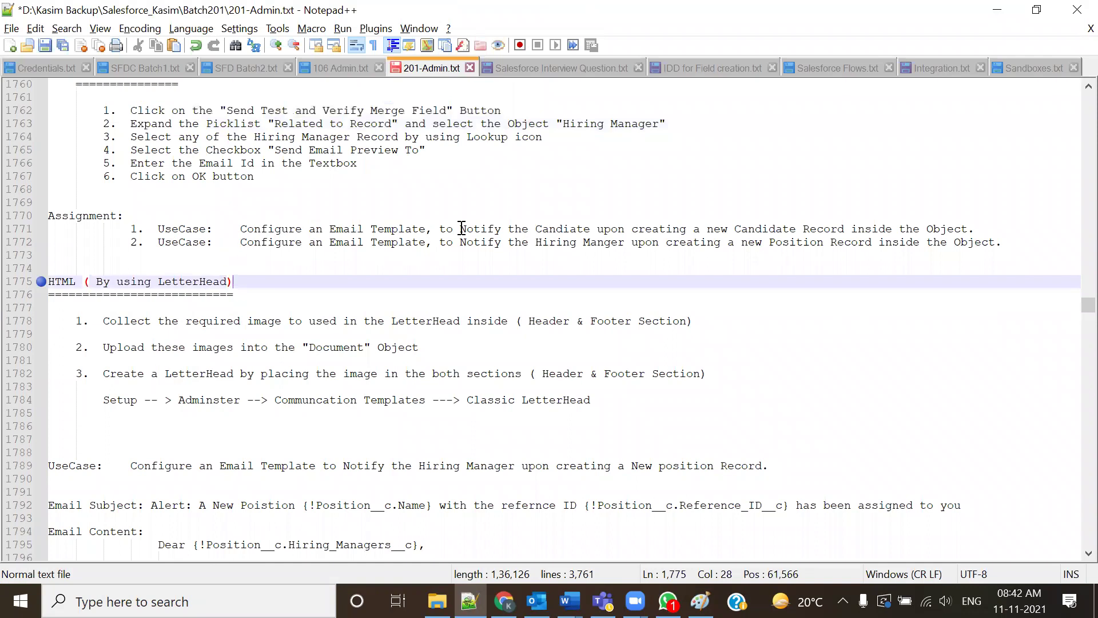
Read the two assignment use cases about notifying the candidate and the hiring manager when a new record is created.
{"action": "left_click_drag", "start_coordinate": [538, 229], "coordinate": [606, 255]}
{"action": "left_click", "coordinate": [616, 268]}
{"action": "left_click_drag", "start_coordinate": [536, 229], "coordinate": [837, 230]}
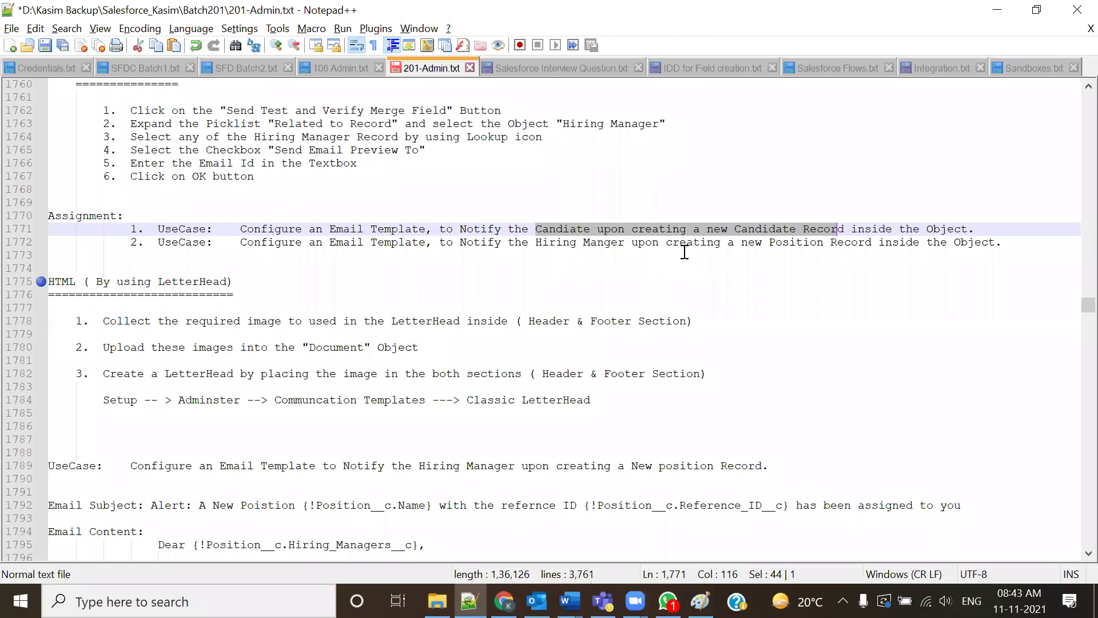
{"action": "left_click_drag", "start_coordinate": [743, 248], "coordinate": [623, 255]}
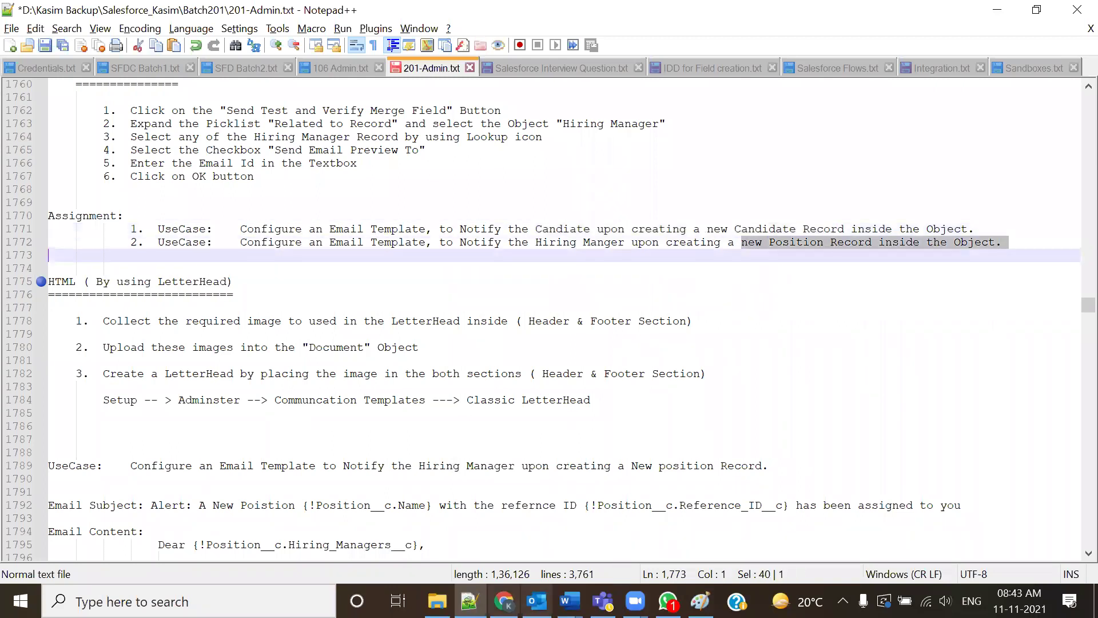
Switch to Salesforce, open a blank new Candidate form, review its fields including Email ID, and cancel the form.
{"action": "key", "text": "alt+Tab"}
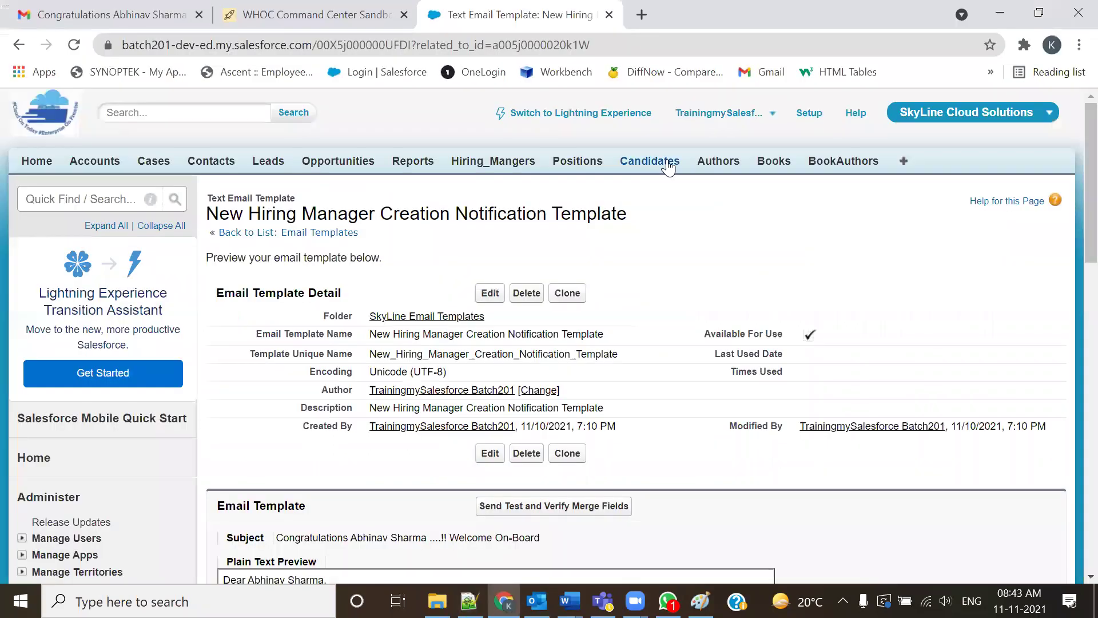
{"action": "left_click", "coordinate": [658, 163]}
{"action": "left_click", "coordinate": [485, 291]}
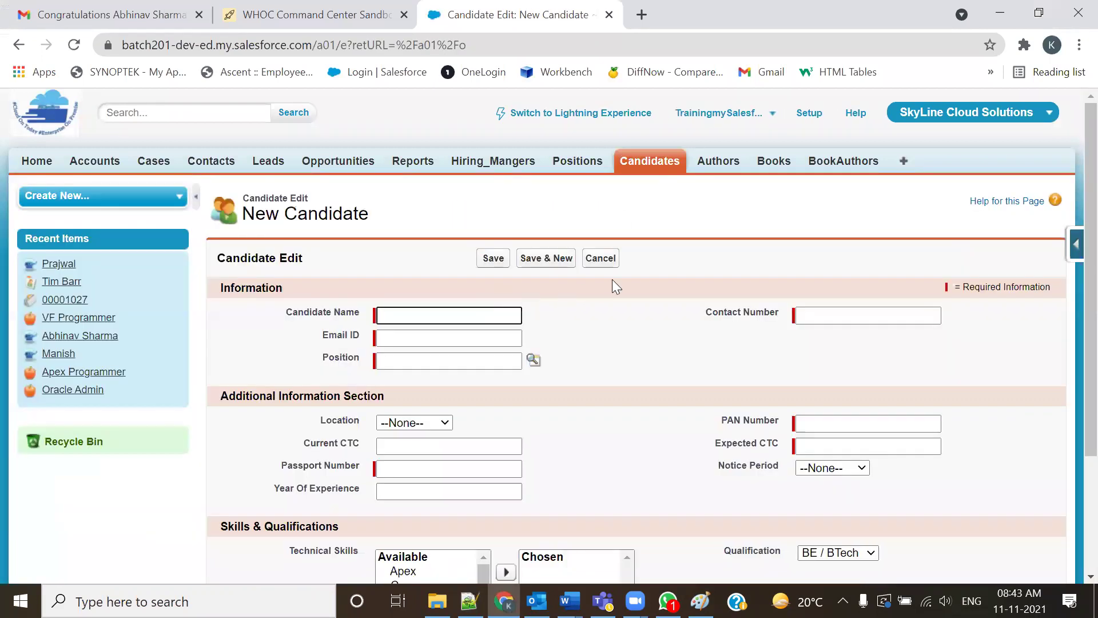
{"action": "scroll", "coordinate": [513, 324], "scroll_direction": "down", "scroll_amount": 3}
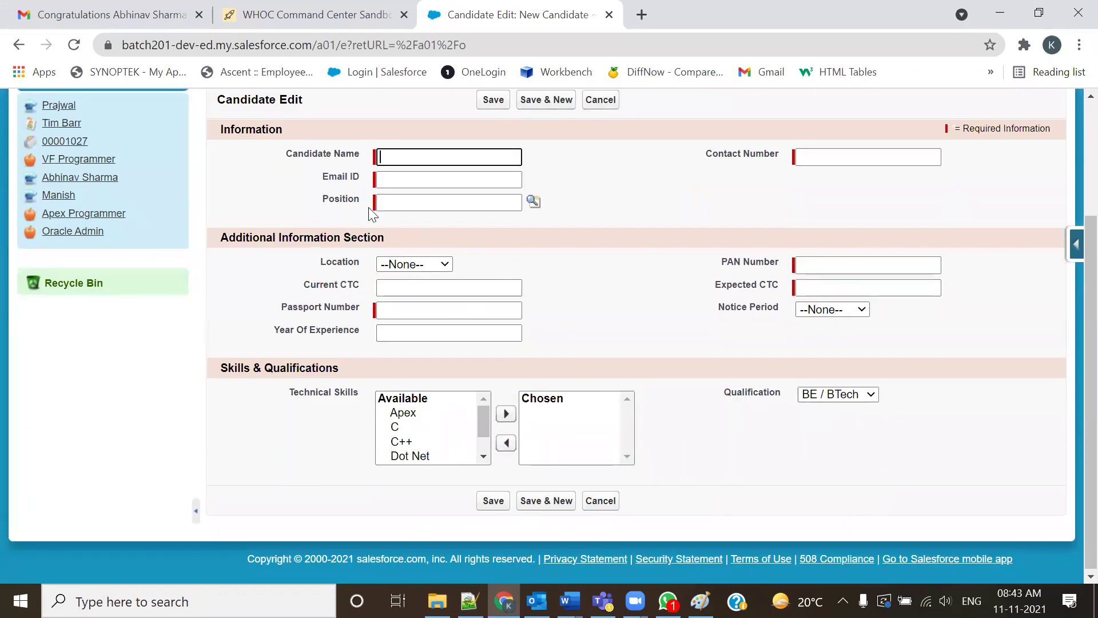
{"action": "scroll", "coordinate": [875, 205], "scroll_direction": "up", "scroll_amount": 2}
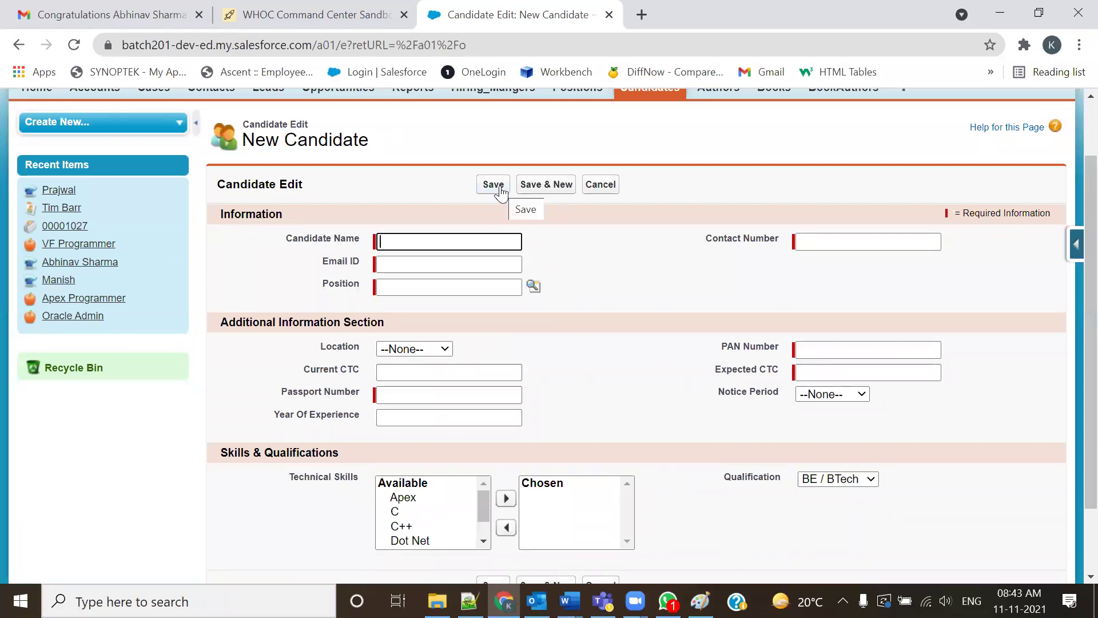
{"action": "scroll", "coordinate": [648, 251], "scroll_direction": "up", "scroll_amount": 2}
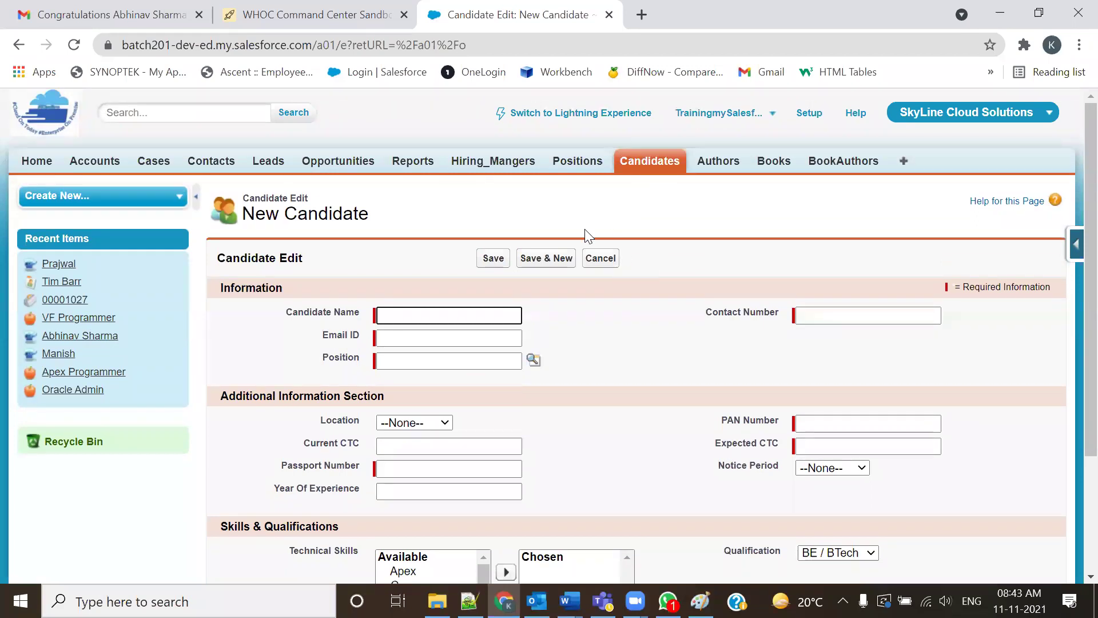
{"action": "left_click_drag", "start_coordinate": [318, 339], "coordinate": [360, 341]}
{"action": "left_click", "coordinate": [600, 258]}
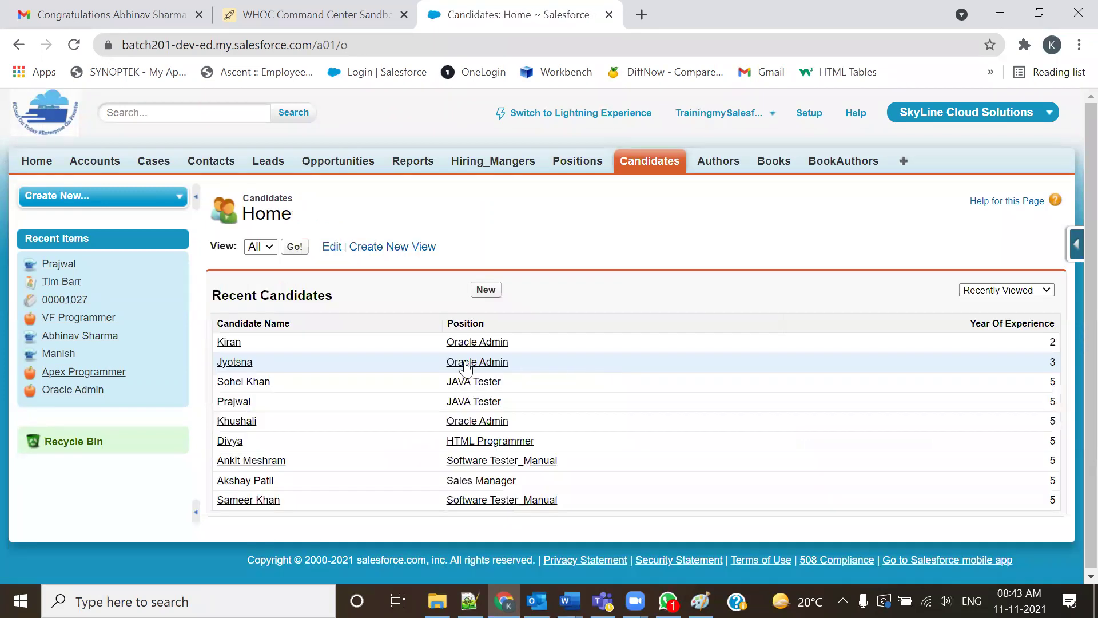
Open the first recent candidate's record and examine its details from Reference ID through Technical Skills and Qualification.
{"action": "left_click", "coordinate": [230, 342]}
{"action": "scroll", "coordinate": [915, 363], "scroll_direction": "down", "scroll_amount": 3}
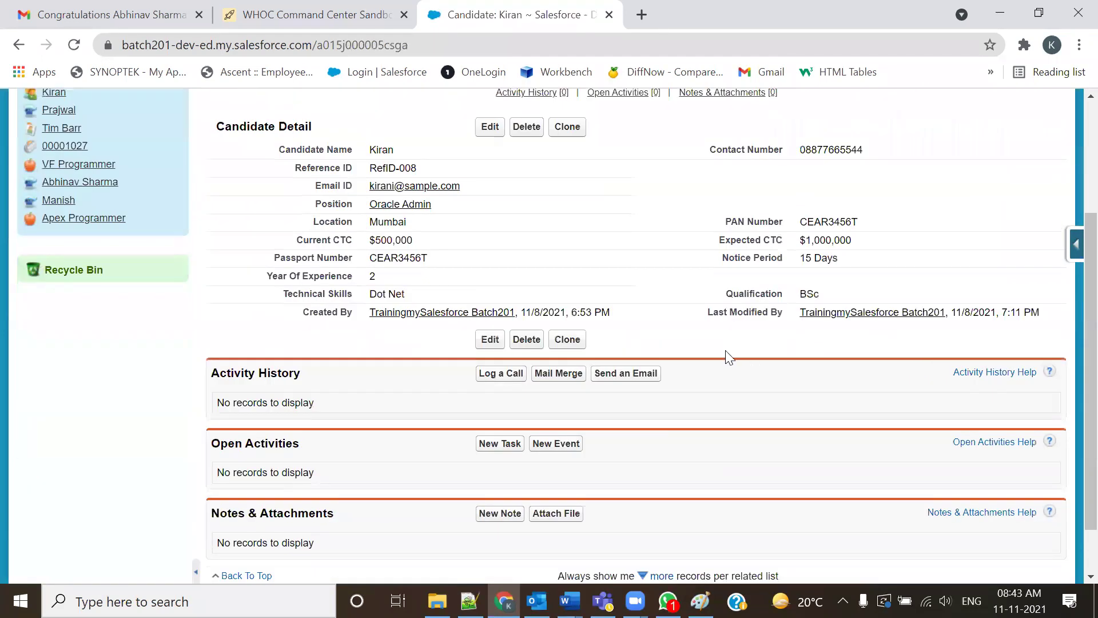
{"action": "left_click_drag", "start_coordinate": [301, 168], "coordinate": [871, 320]}
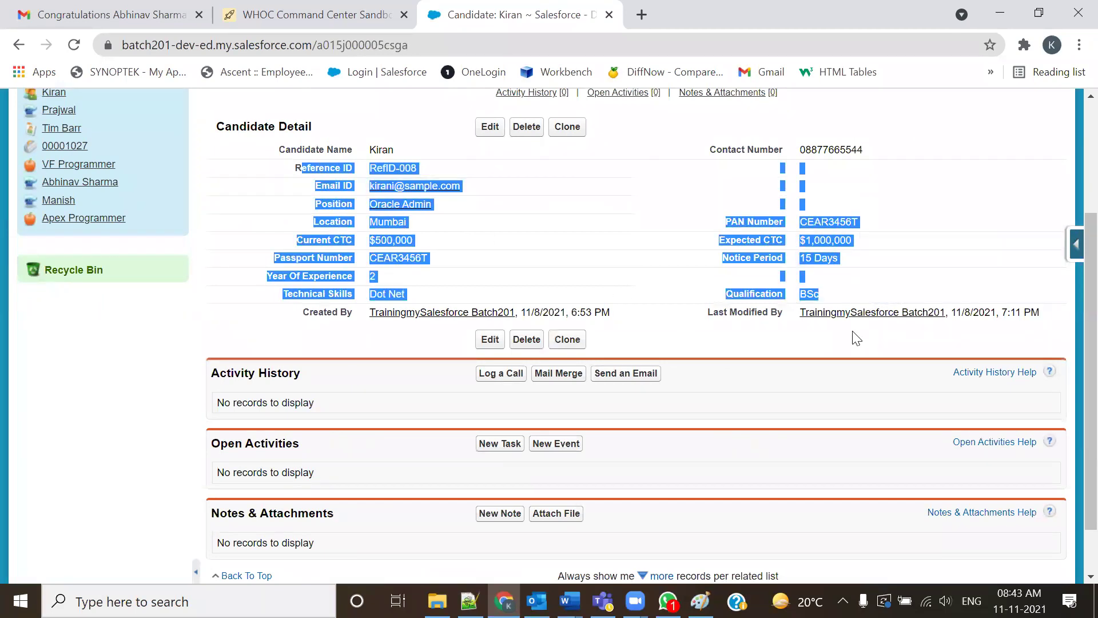
{"action": "scroll", "coordinate": [857, 337], "scroll_direction": "up", "scroll_amount": 3}
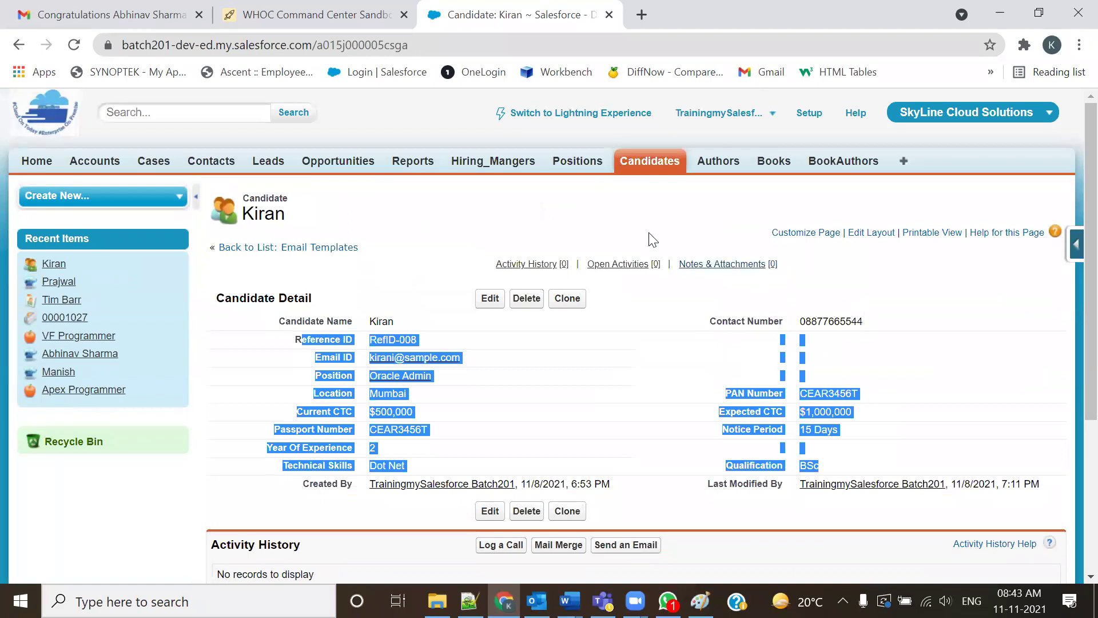
In Positions, check the hiring manager assigned to VF Programmer, and open that position to examine details such as its Milestone Date.
{"action": "left_click", "coordinate": [594, 167]}
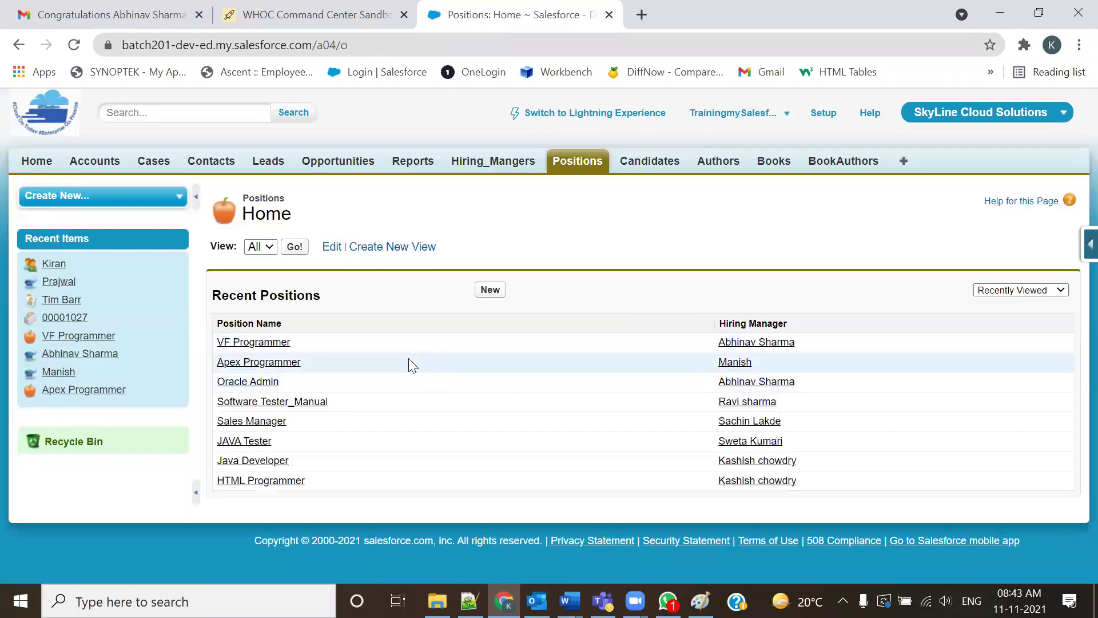
{"action": "left_click_drag", "start_coordinate": [826, 346], "coordinate": [690, 359]}
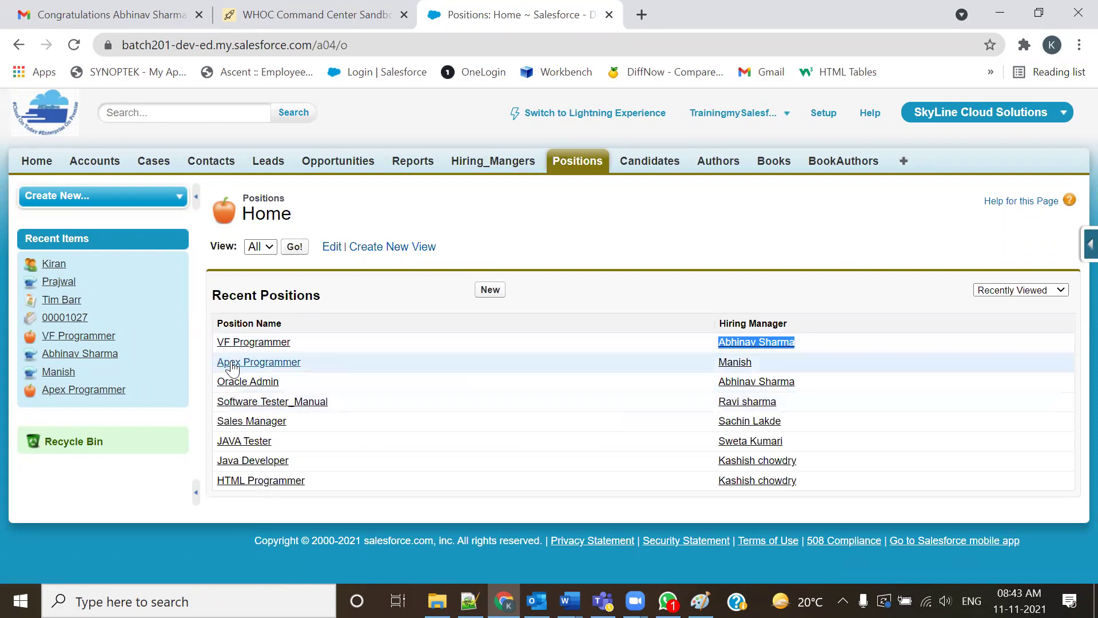
{"action": "left_click_drag", "start_coordinate": [291, 344], "coordinate": [215, 337]}
{"action": "left_click", "coordinate": [285, 342]}
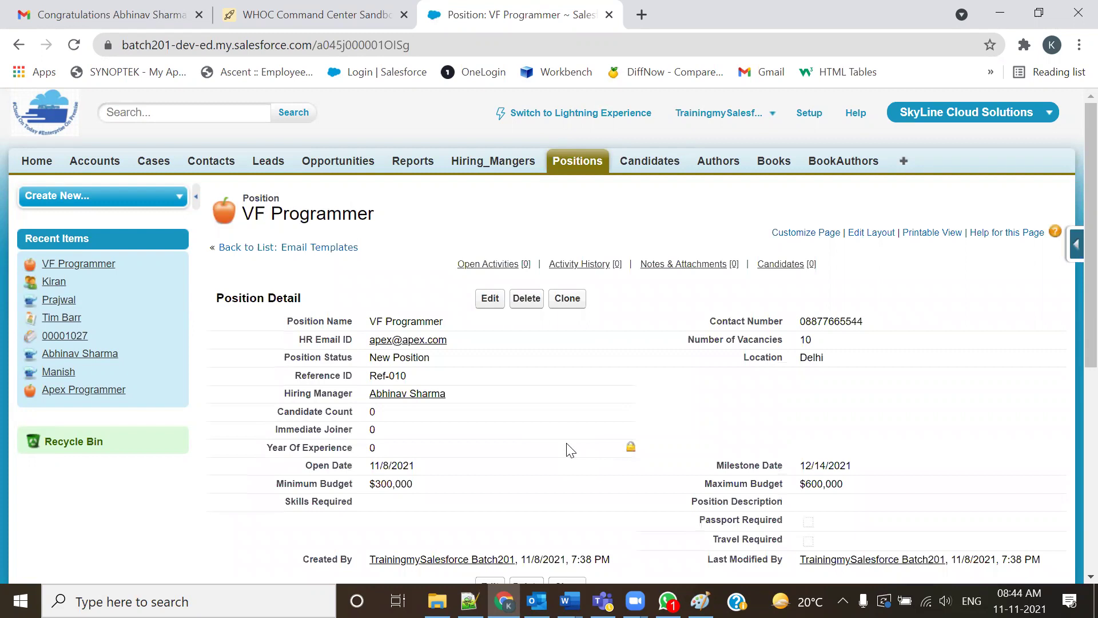
{"action": "scroll", "coordinate": [417, 417], "scroll_direction": "down", "scroll_amount": 1}
{"action": "left_click_drag", "start_coordinate": [851, 379], "coordinate": [805, 374]}
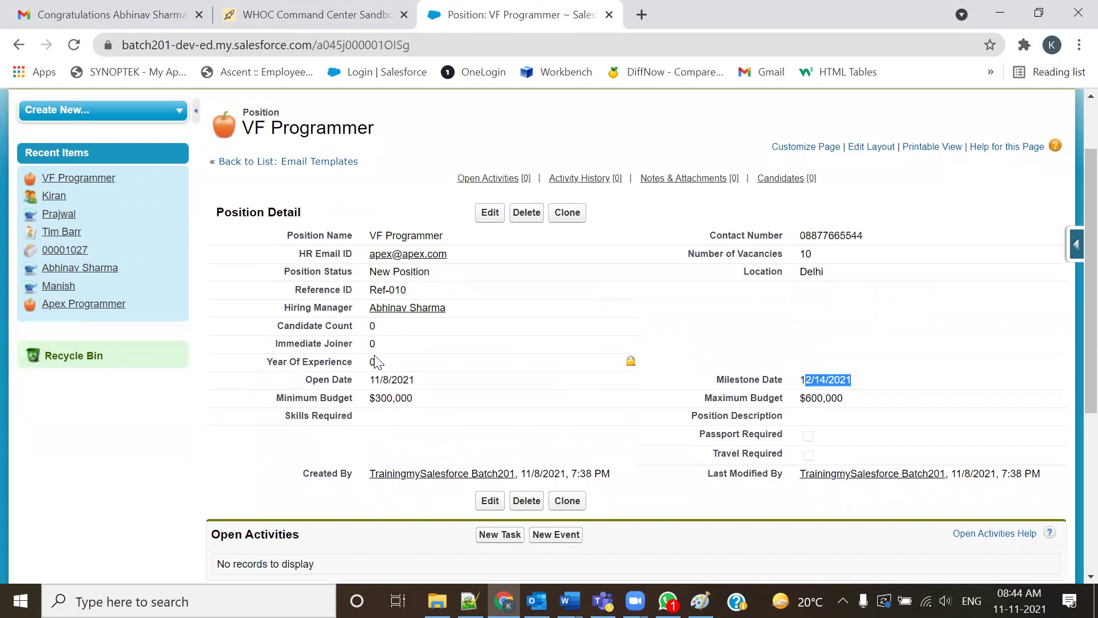
Return to the Notepad++ notes and reread the candidate notification and new position notification assignments.
{"action": "key", "text": "alt+Tab"}
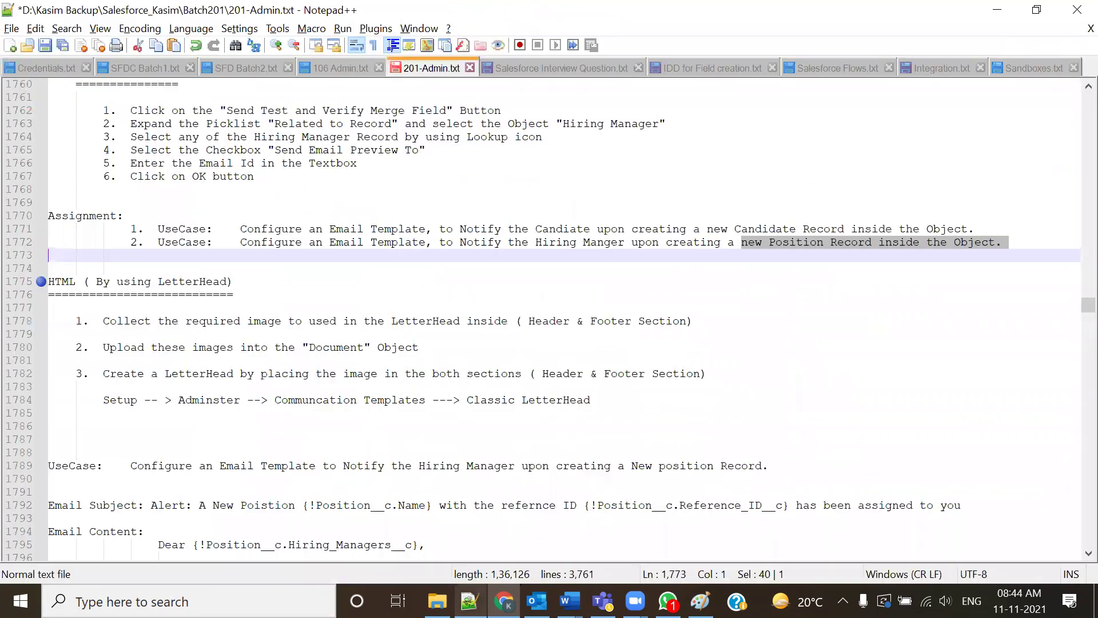
{"action": "left_click_drag", "start_coordinate": [515, 230], "coordinate": [880, 230]}
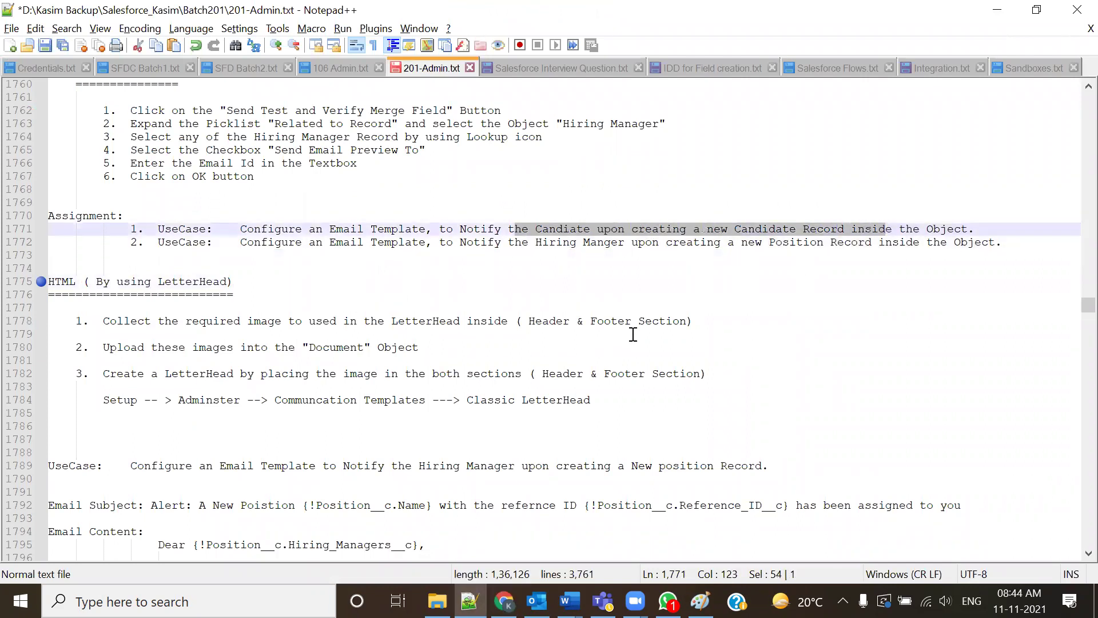
{"action": "left_click", "coordinate": [619, 294]}
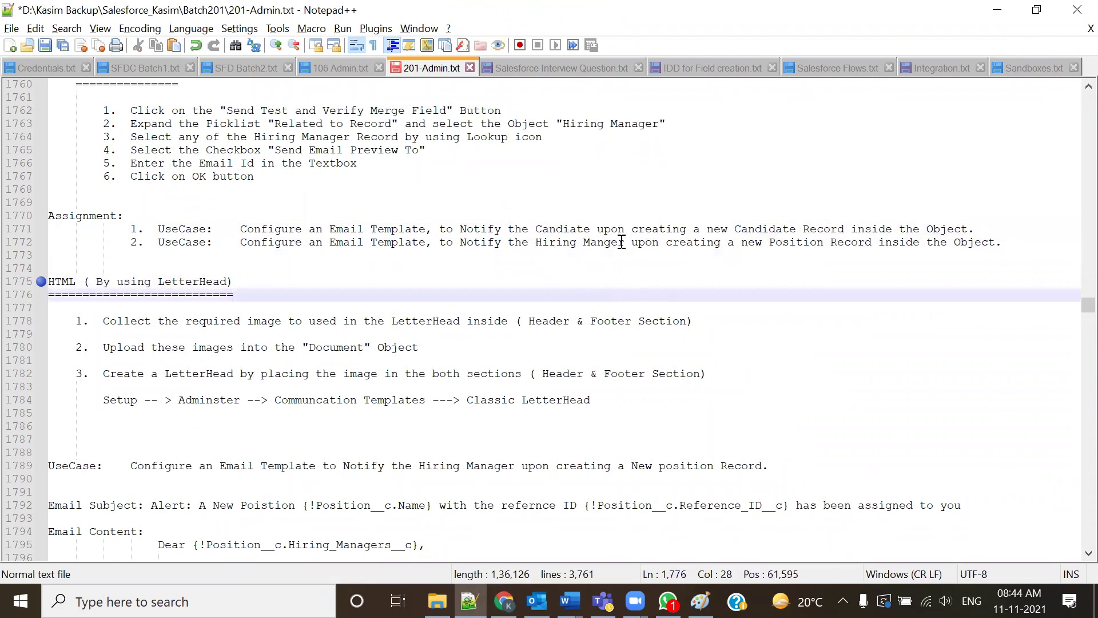
{"action": "left_click_drag", "start_coordinate": [529, 242], "coordinate": [874, 243]}
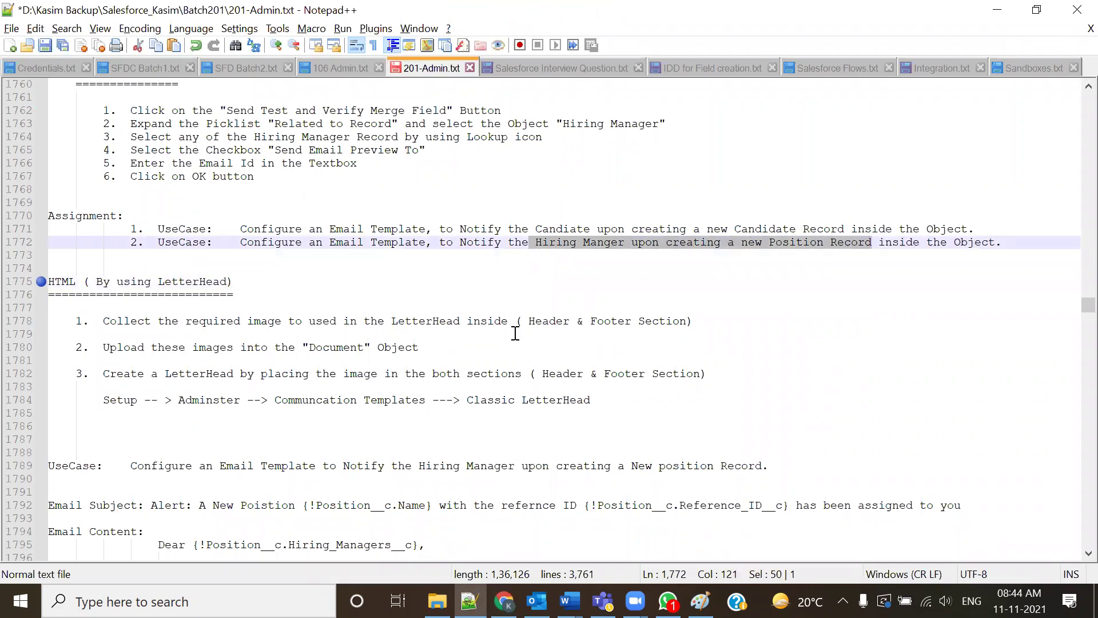